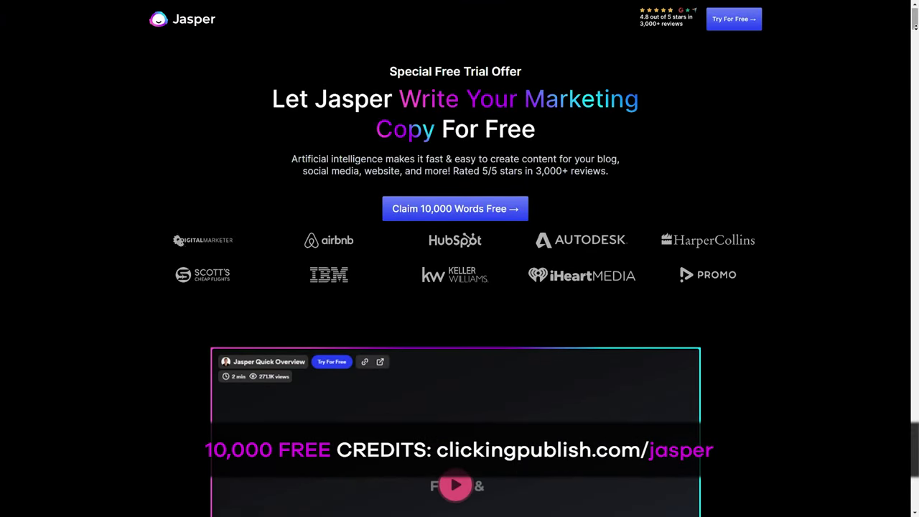
- Look through Jasper's free trial landing page, from the 10,000-word offer to the long-form Boss Mode section
{"action": "scroll", "coordinate": [460, 259], "scroll_direction": "down", "scroll_amount": 2}
{"action": "scroll", "coordinate": [459, 259], "scroll_direction": "down", "scroll_amount": 8}
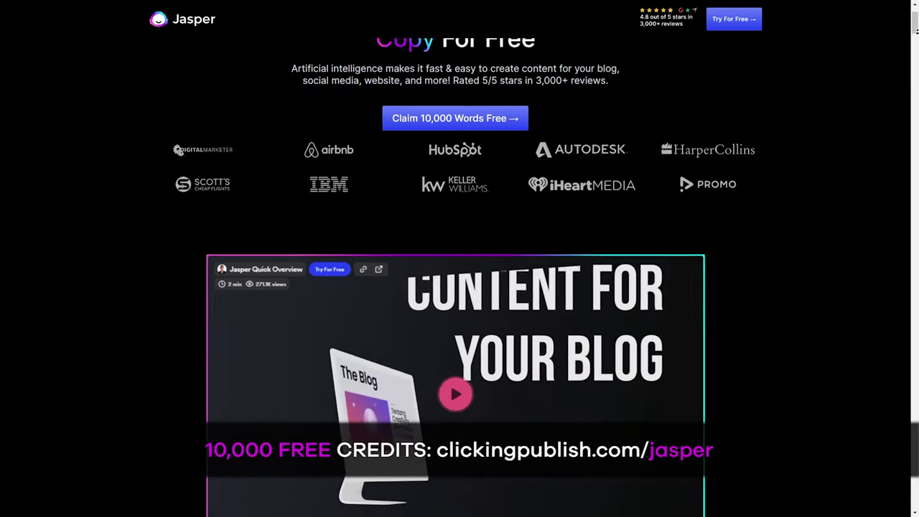
{"action": "scroll", "coordinate": [910, 33], "scroll_direction": "down", "scroll_amount": 5}
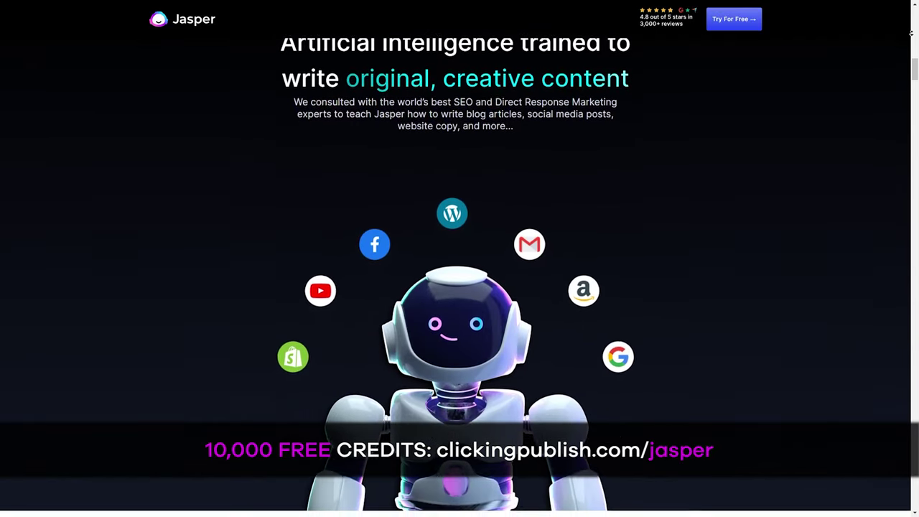
{"action": "scroll", "coordinate": [910, 40], "scroll_direction": "down", "scroll_amount": 5}
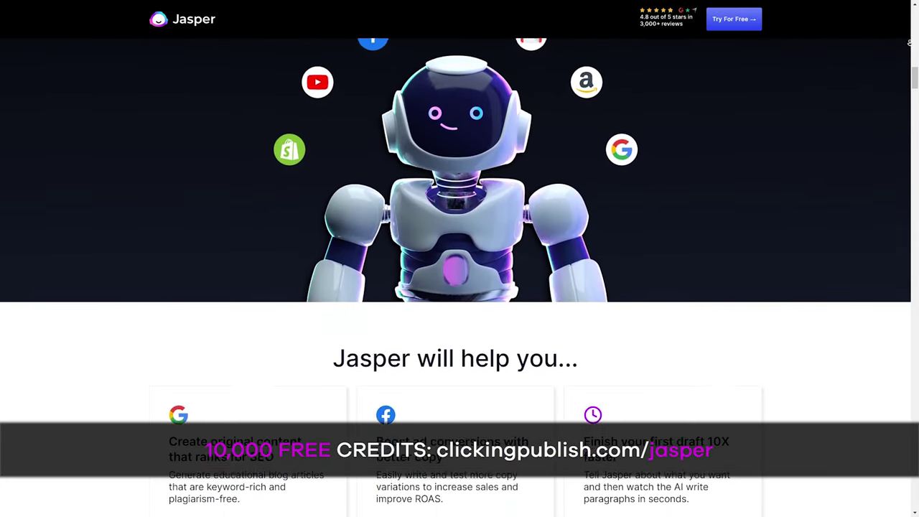
{"action": "scroll", "coordinate": [909, 46], "scroll_direction": "down", "scroll_amount": 5}
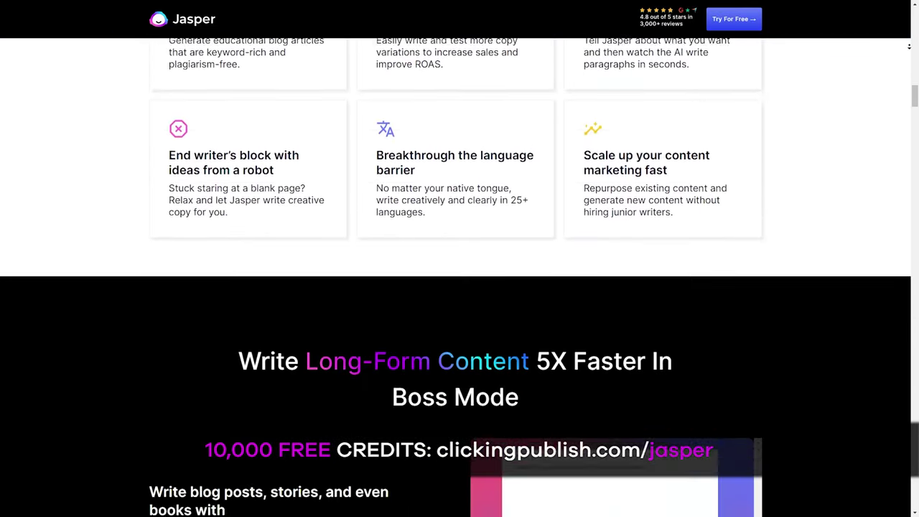
{"action": "scroll", "coordinate": [911, 35], "scroll_direction": "down", "scroll_amount": 4}
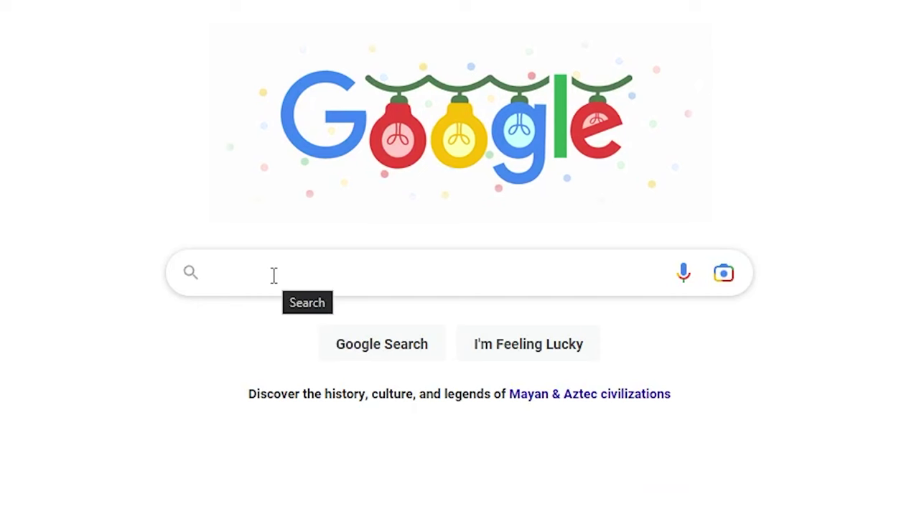
- Enter "what is high quality content?????" as a Google search query
{"action": "left_click", "coordinate": [274, 275]}
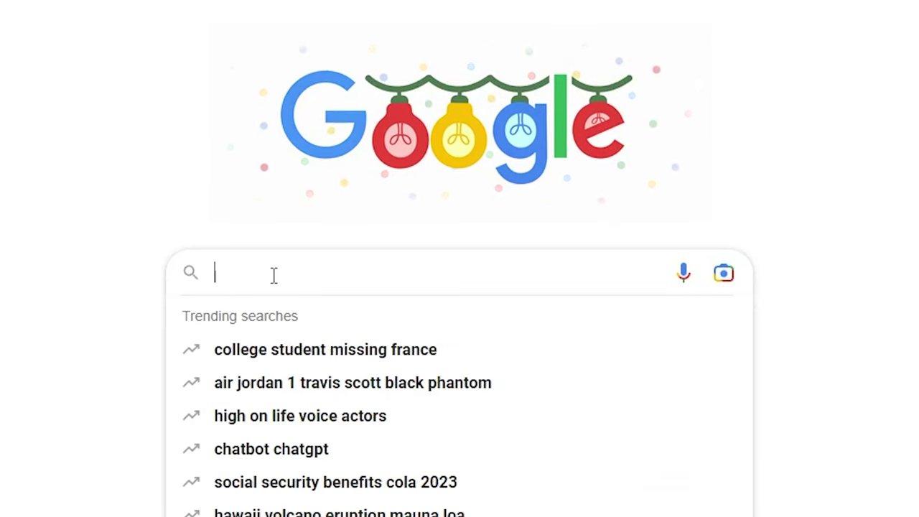
{"action": "type", "text": "w"}
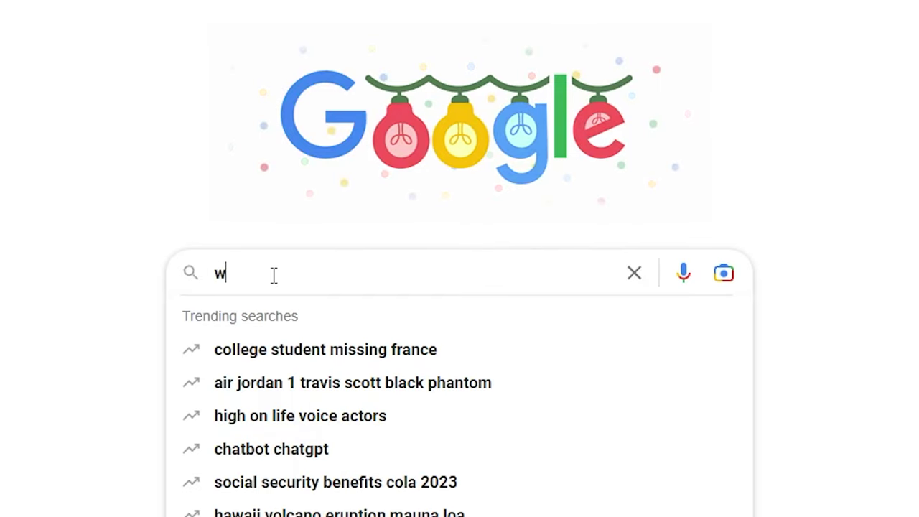
{"action": "type", "text": "hat is high"}
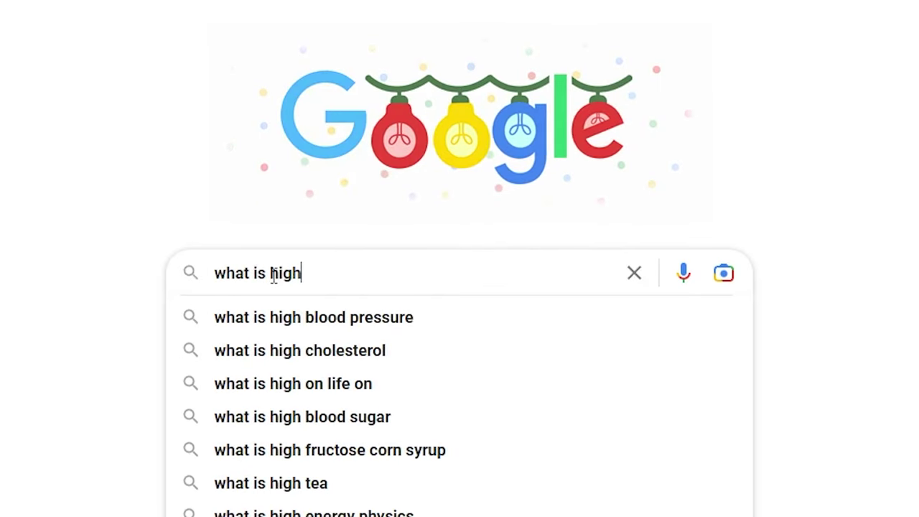
{"action": "type", "text": " quality content???"}
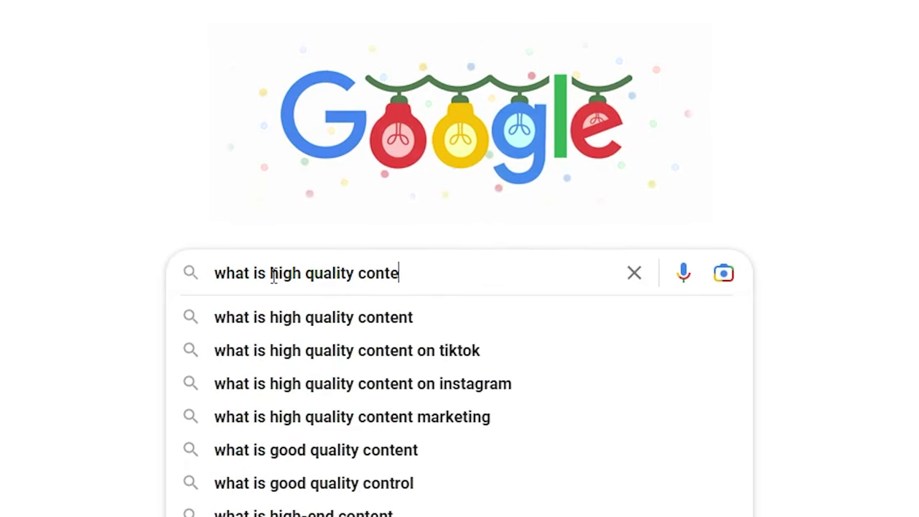
{"action": "type", "text": "??"}
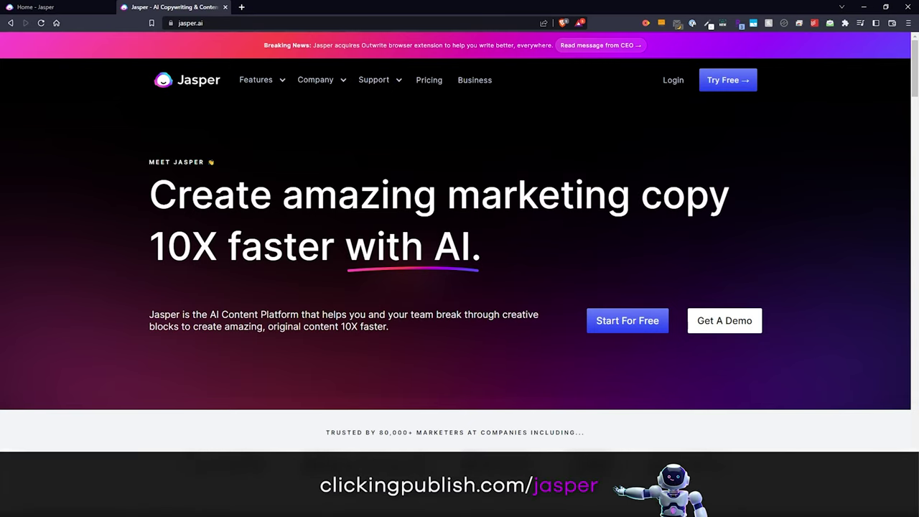
- Switch to the Jasper dashboard and create a new freeform document from scratch in the Teaching Jasper project
{"action": "left_click", "coordinate": [69, 6]}
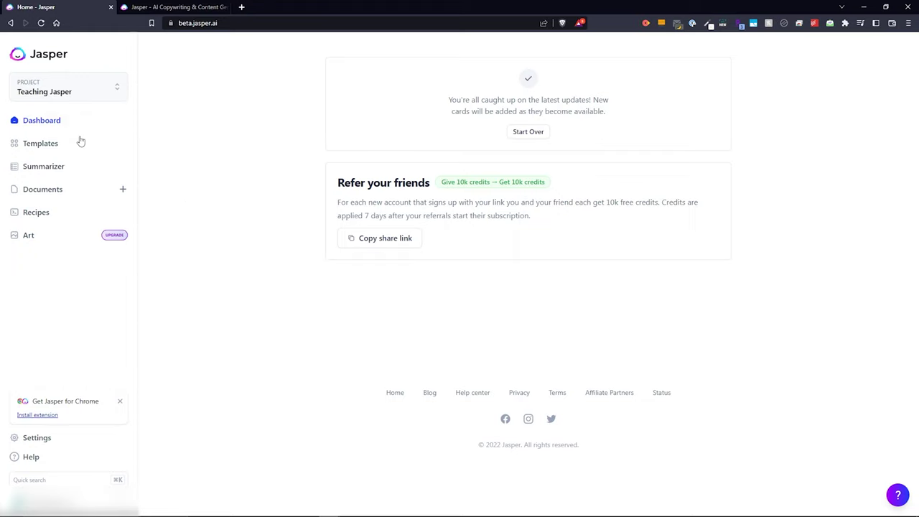
{"action": "left_click", "coordinate": [57, 195]}
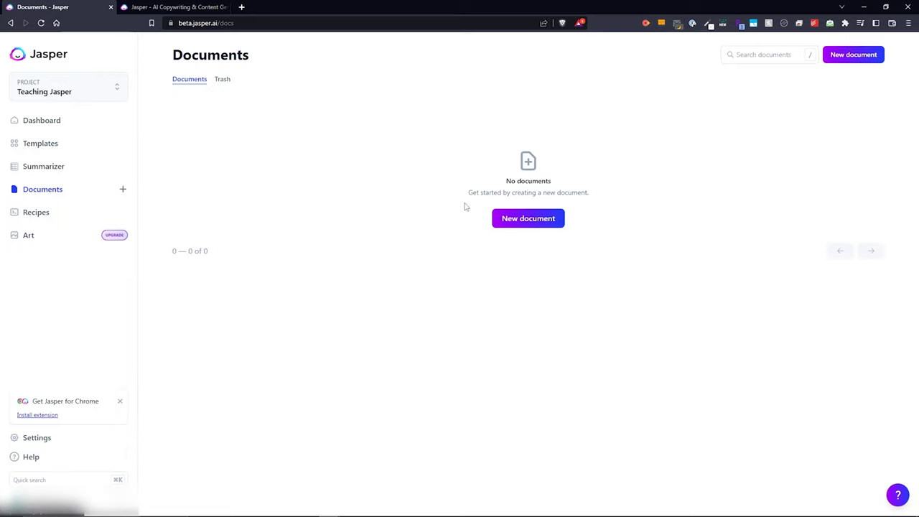
{"action": "left_click", "coordinate": [529, 218]}
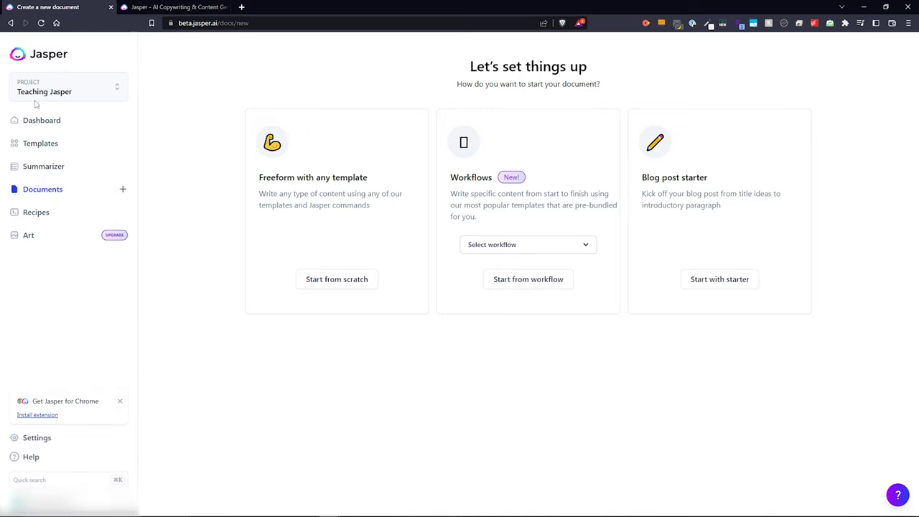
{"action": "left_click", "coordinate": [31, 123]}
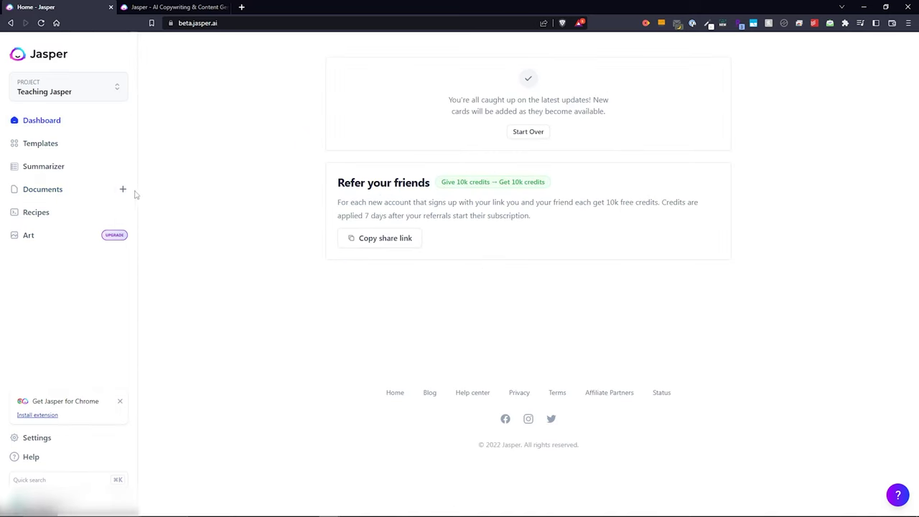
{"action": "left_click", "coordinate": [122, 190]}
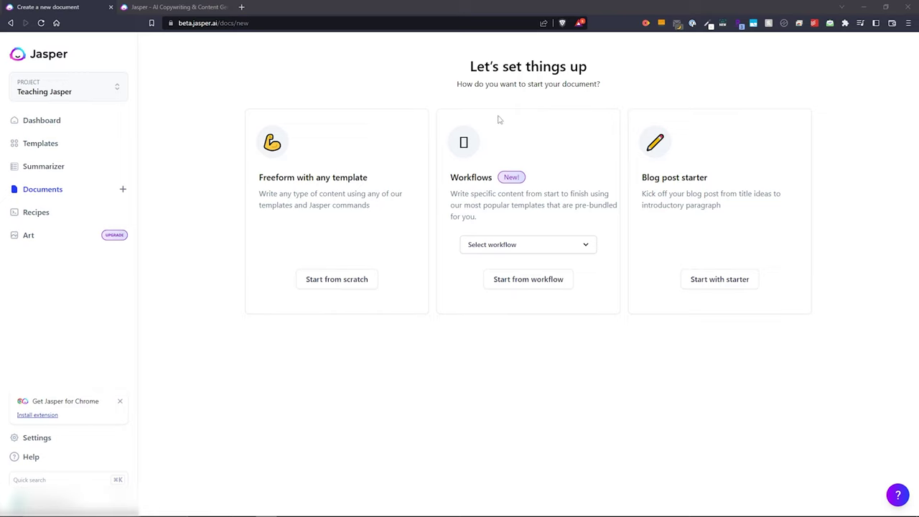
{"action": "left_click", "coordinate": [329, 284]}
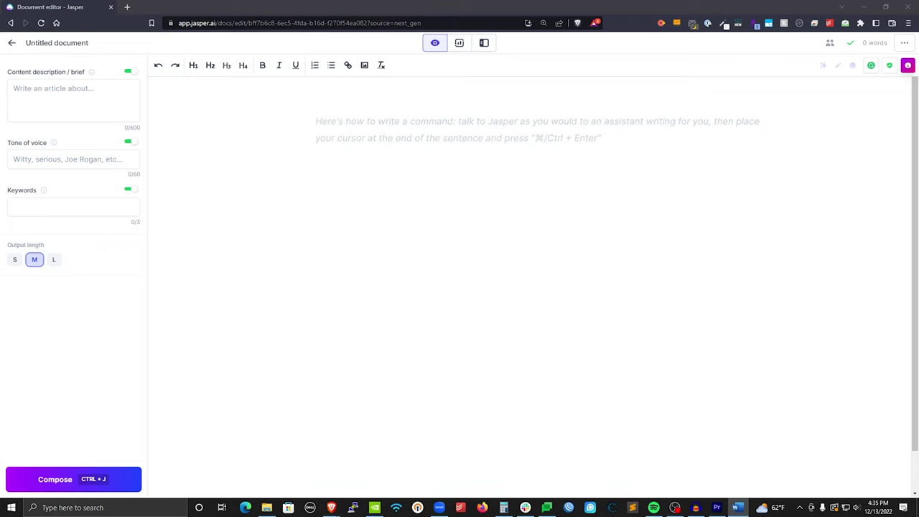
- Set the content brief to "Do Standing Desks Need to Be Plugged In?" and the tone of voice to "Helpful, informative"
{"action": "left_click", "coordinate": [71, 89]}
{"action": "type", "text": "Do Standing Desks Need to Be Plugged In?"}
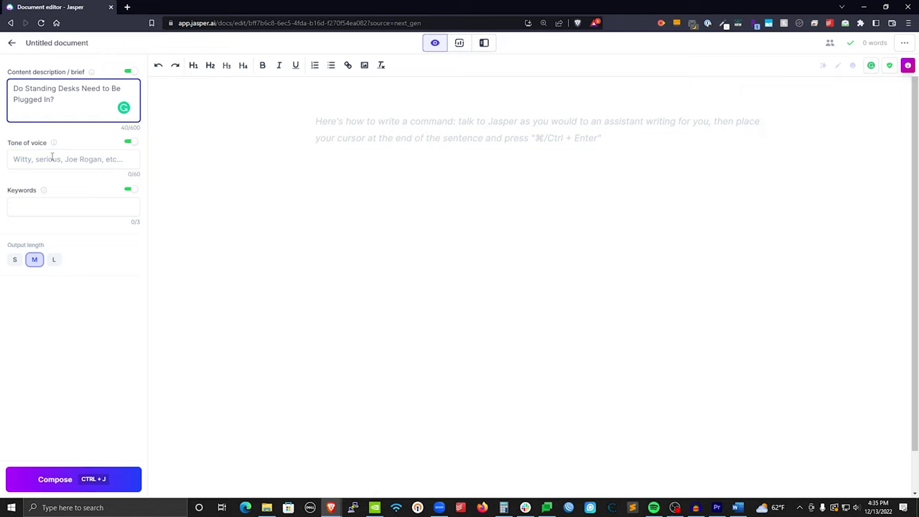
{"action": "left_click", "coordinate": [53, 160]}
{"action": "type", "text": "Helpful"}
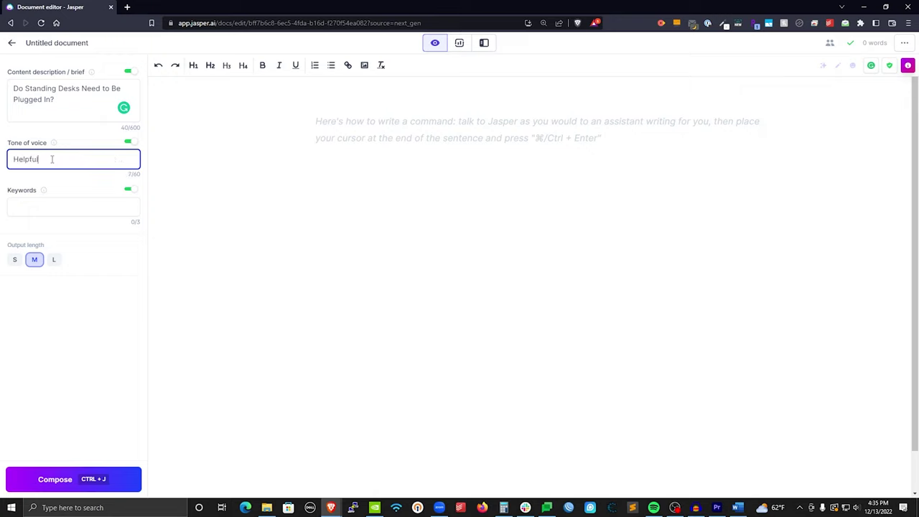
{"action": "type", "text": ", informative"}
{"action": "mouse_move", "coordinate": [45, 195]}
{"action": "left_click", "coordinate": [390, 158]}
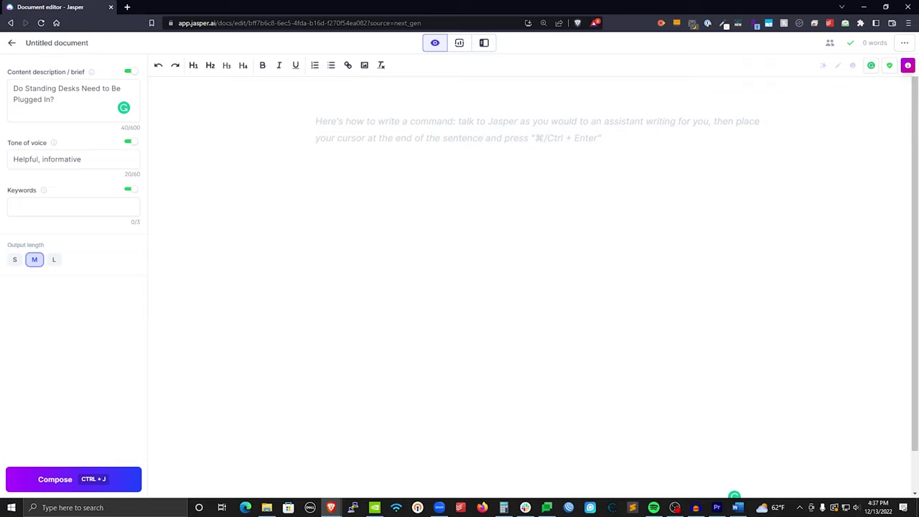
- Check the standing desk question outline in Word, return to Jasper and copy the article title from the content brief
{"action": "key", "text": "alt+Tab"}
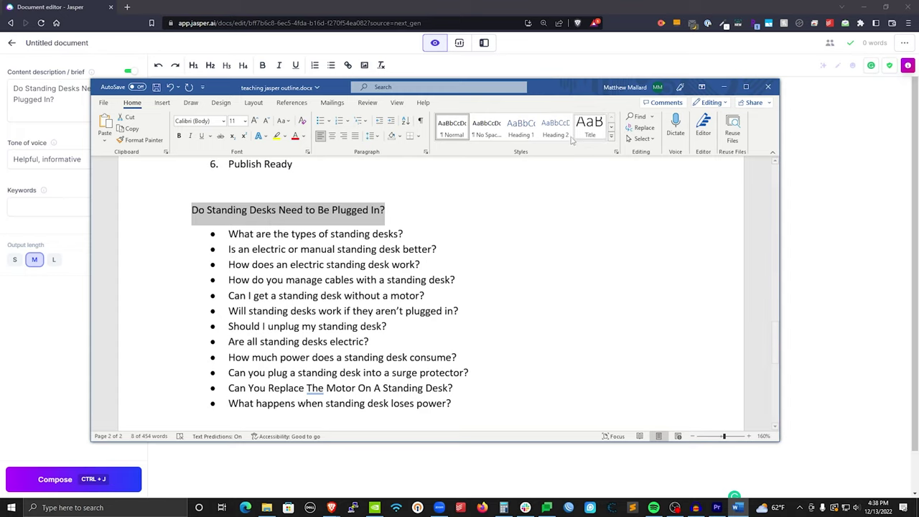
{"action": "key", "text": "alt+Tab"}
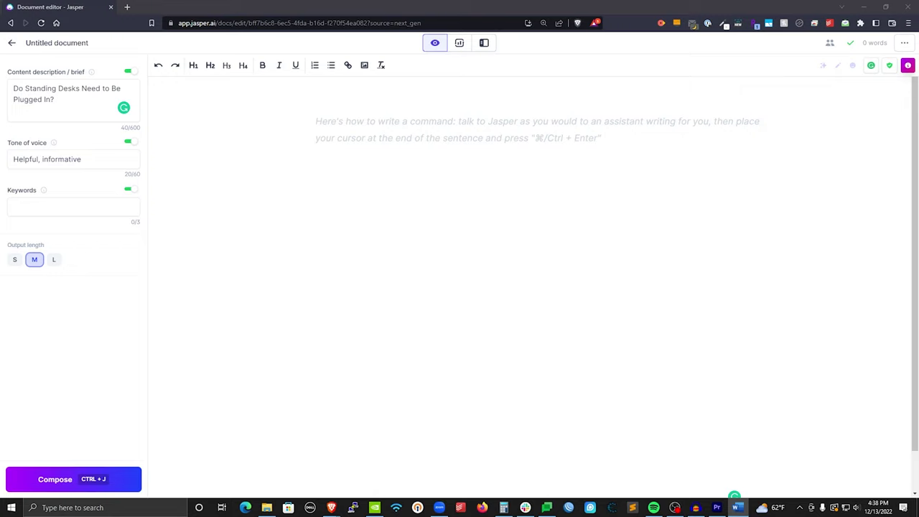
{"action": "left_click_drag", "start_coordinate": [61, 106], "coordinate": [14, 89]}
{"action": "right_click", "coordinate": [19, 89]}
{"action": "left_click", "coordinate": [46, 121]}
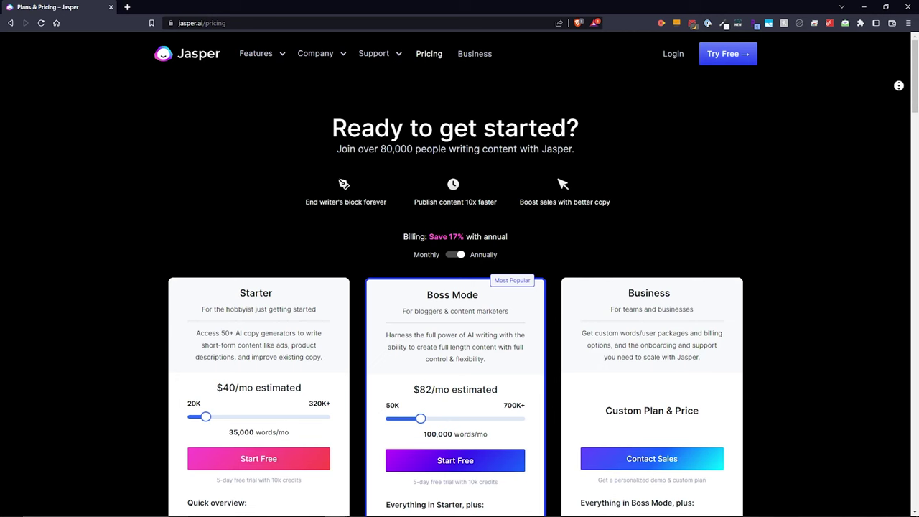
{"action": "scroll", "coordinate": [898, 103], "scroll_direction": "down", "scroll_amount": 2}
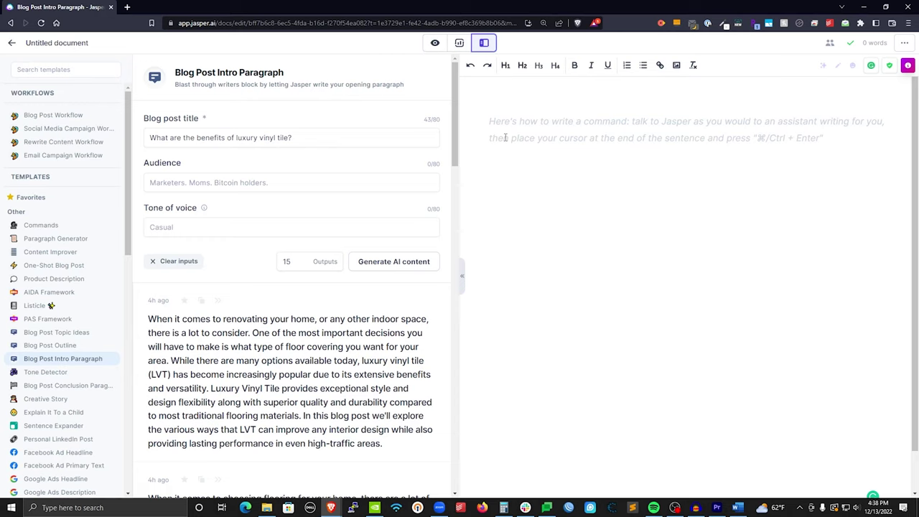
- Clear the Blog Post Intro Paragraph template's inputs and set its number of outputs to 15
{"action": "triple_click", "coordinate": [372, 130]}
{"action": "key", "text": "BackSpace"}
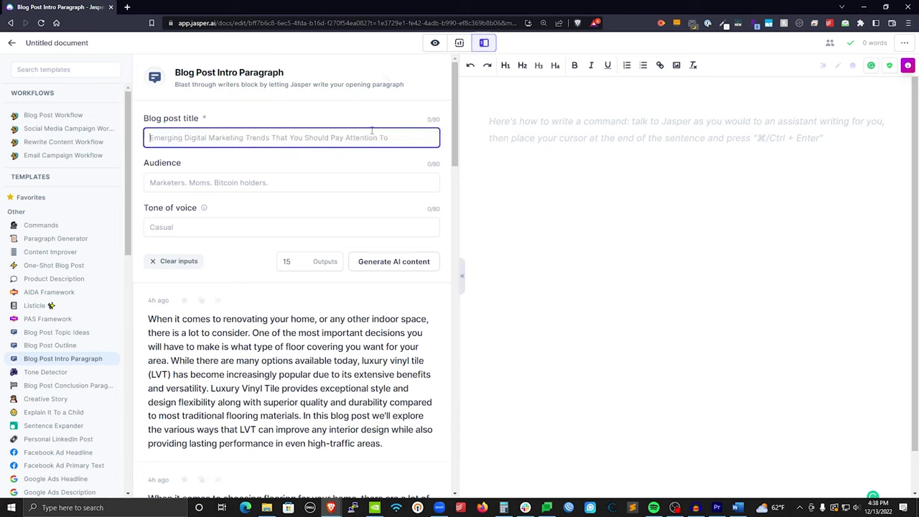
{"action": "left_click", "coordinate": [173, 263]}
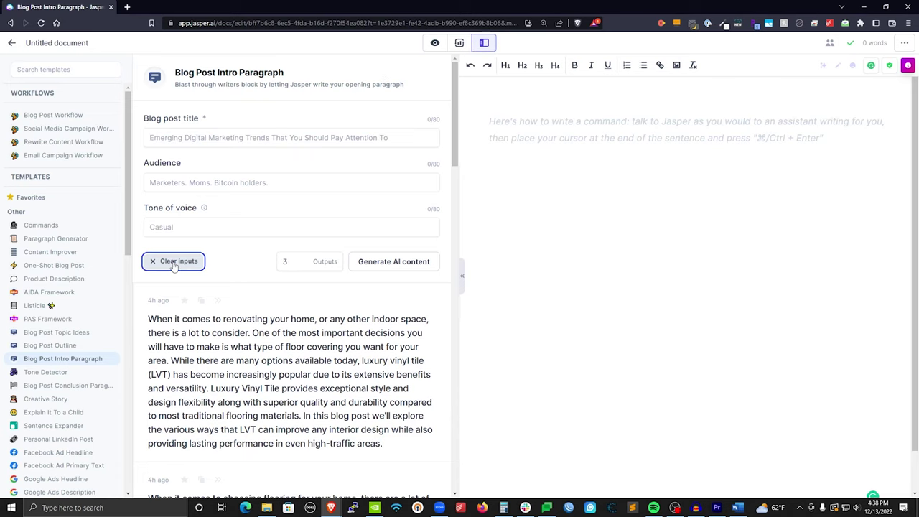
{"action": "left_click", "coordinate": [283, 261]}
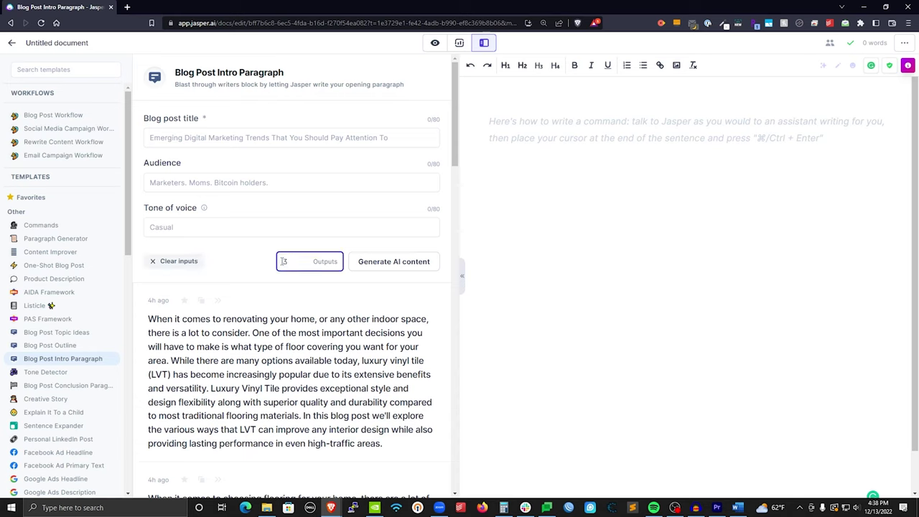
{"action": "type", "text": "15"}
{"action": "key", "text": "BackSpace"}
- Set the blog post title to the copied "Do Standing Desks Need to Be Plugged In?" and generate the AI intro paragraphs
{"action": "left_click", "coordinate": [209, 141]}
{"action": "right_click", "coordinate": [210, 140]}
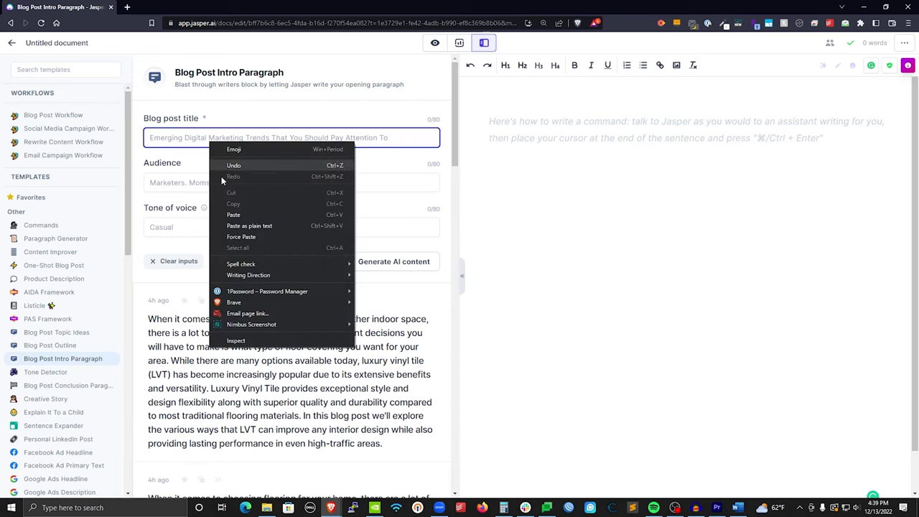
{"action": "left_click", "coordinate": [237, 214]}
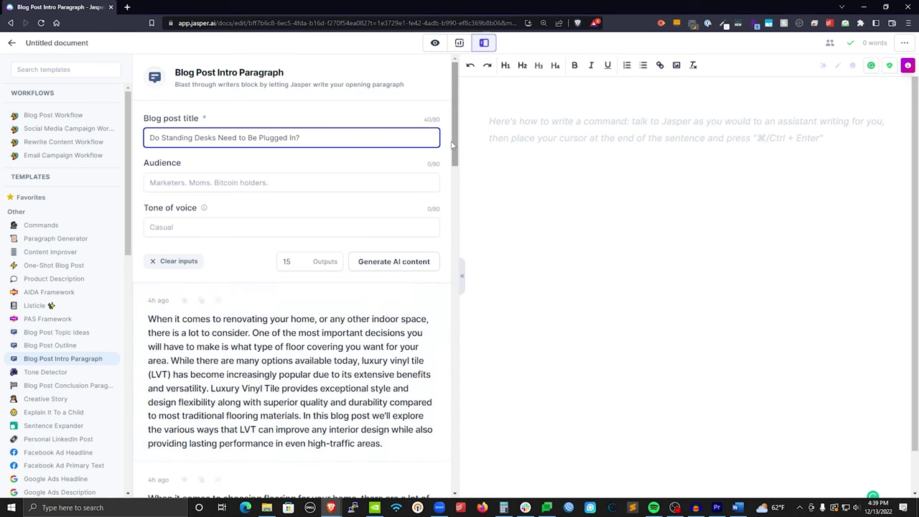
{"action": "scroll", "coordinate": [343, 355], "scroll_direction": "down", "scroll_amount": 3}
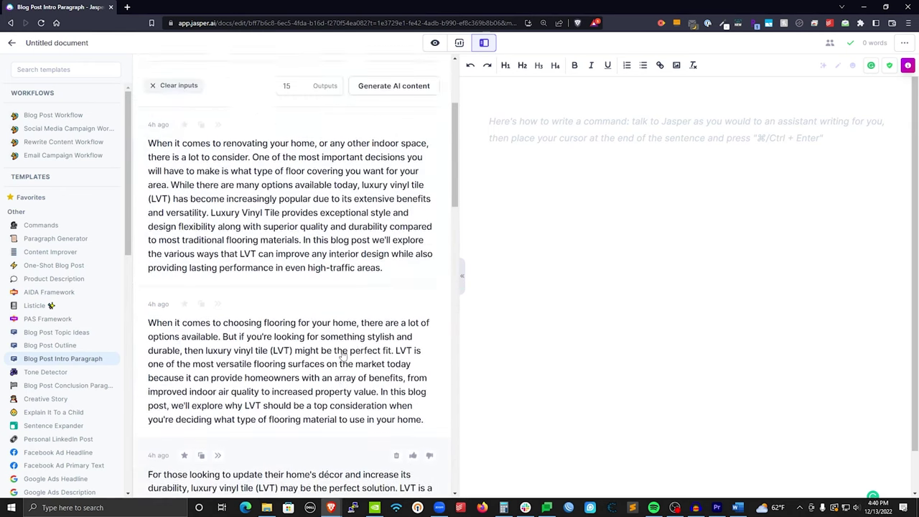
{"action": "scroll", "coordinate": [343, 354], "scroll_direction": "up", "scroll_amount": 3}
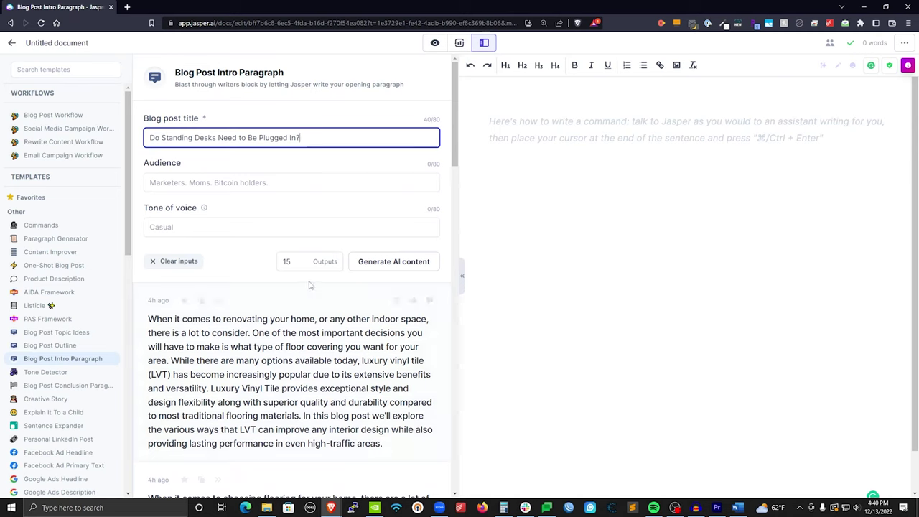
{"action": "left_click", "coordinate": [404, 267]}
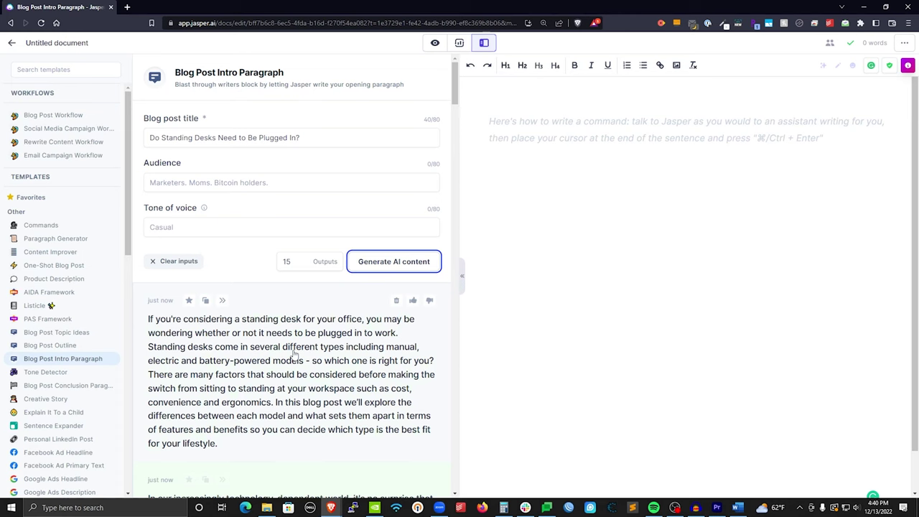
- Read through the newly generated intro paragraphs about plugging in standing desks
{"action": "scroll", "coordinate": [313, 359], "scroll_direction": "down", "scroll_amount": 1}
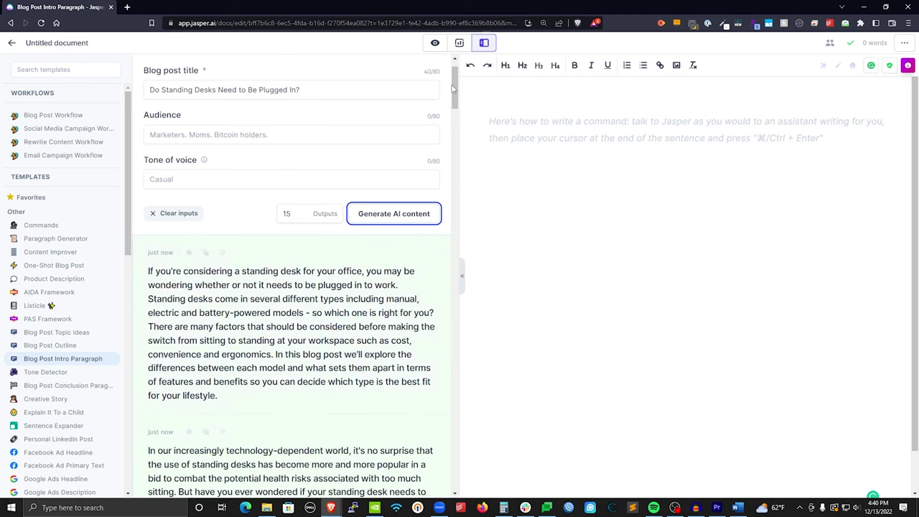
{"action": "left_click_drag", "start_coordinate": [452, 88], "coordinate": [454, 342]}
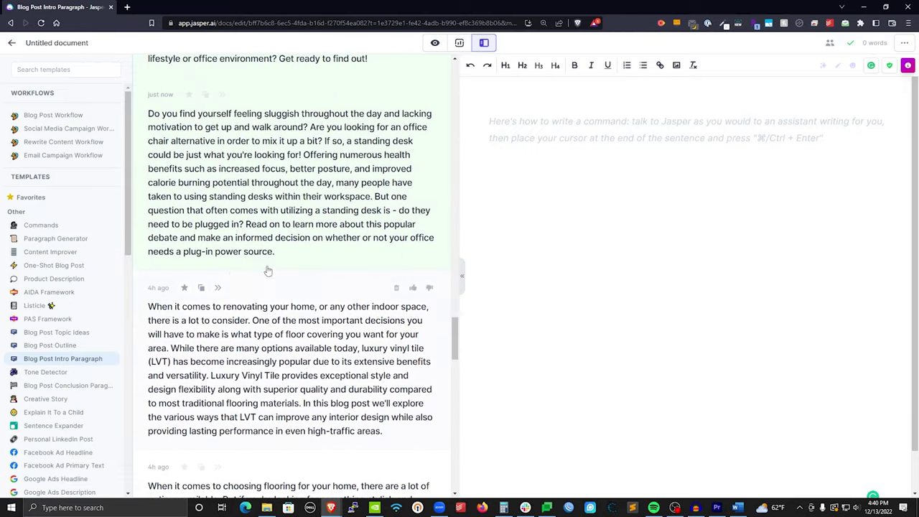
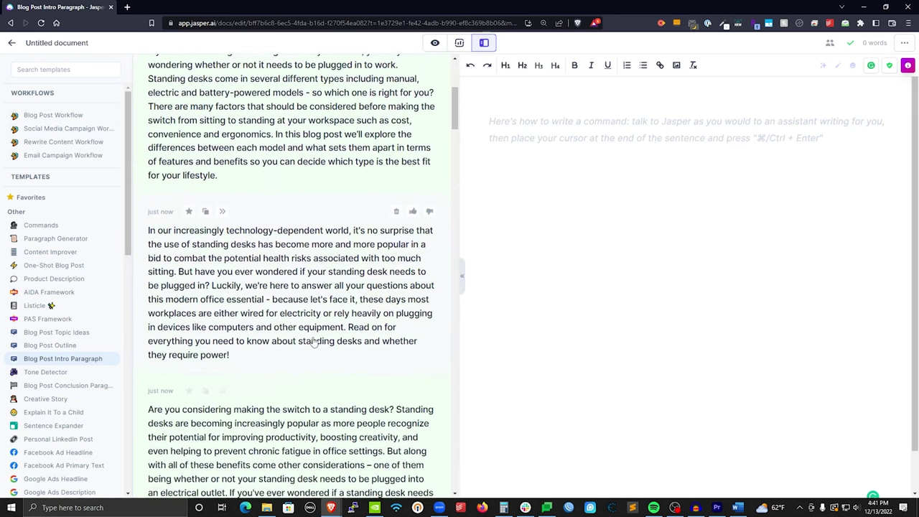
{"action": "scroll", "coordinate": [309, 341], "scroll_direction": "down", "scroll_amount": 6}
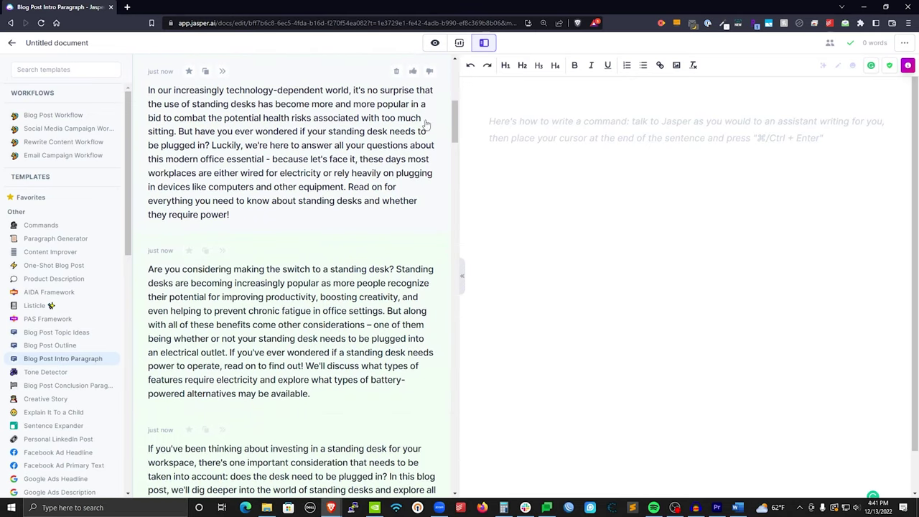
- Try inserting the whole first generated intro paragraph into the document, and undo the insertion
{"action": "left_click_drag", "start_coordinate": [455, 128], "coordinate": [458, 97]}
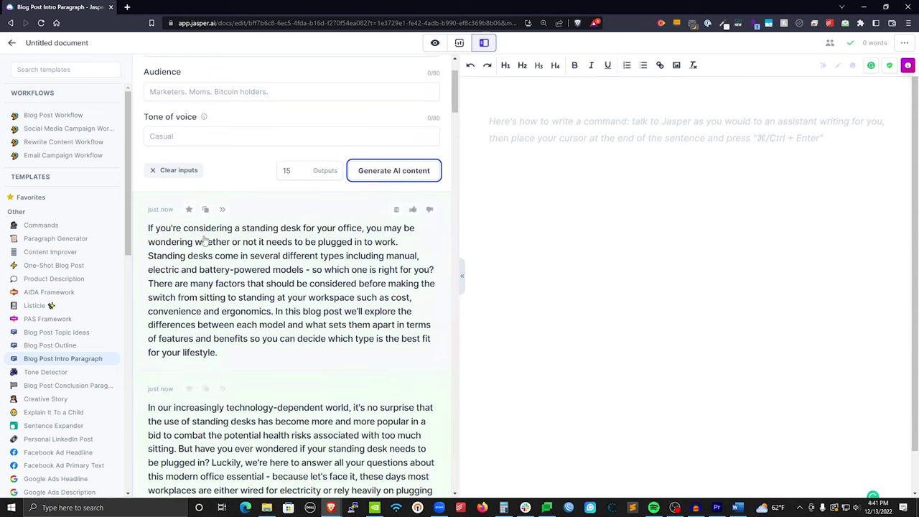
{"action": "left_click", "coordinate": [206, 210]}
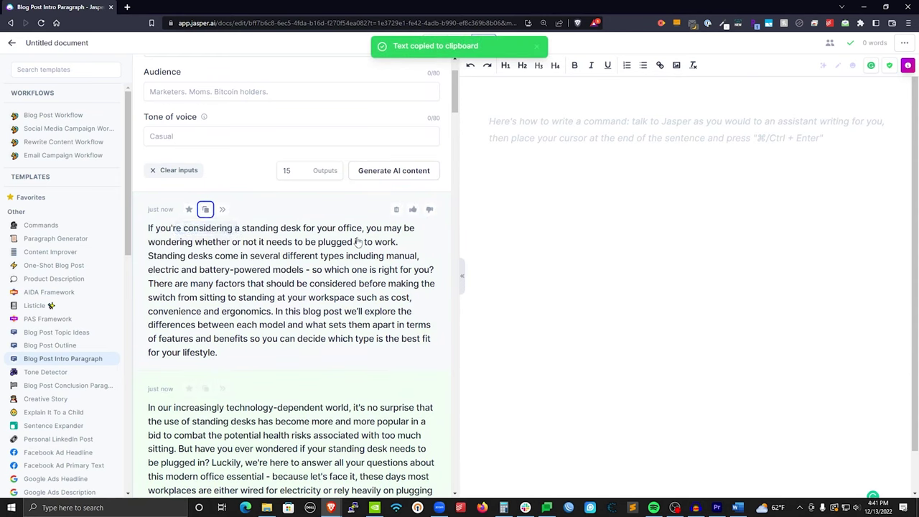
{"action": "left_click", "coordinate": [222, 209]}
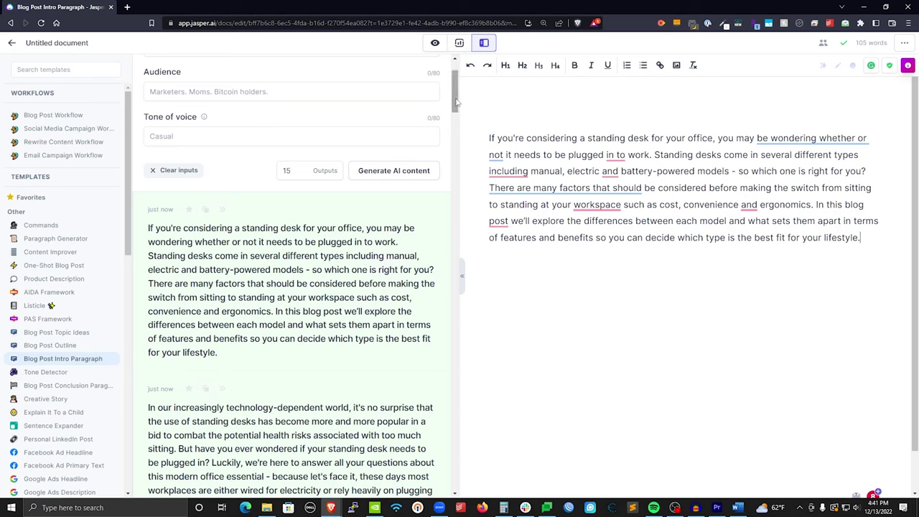
{"action": "left_click", "coordinate": [470, 64]}
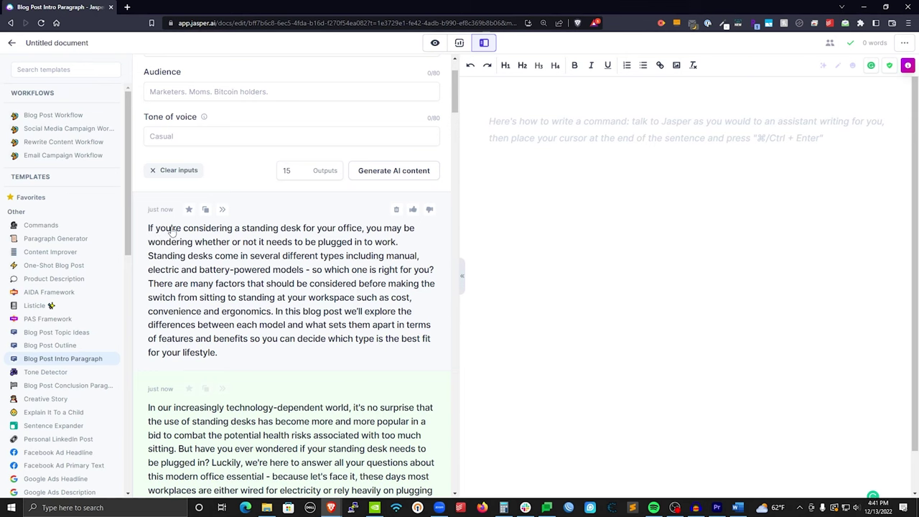
- Copy only the first sentence of the first generated intro paragraph and paste it into the empty document
{"action": "left_click", "coordinate": [213, 237]}
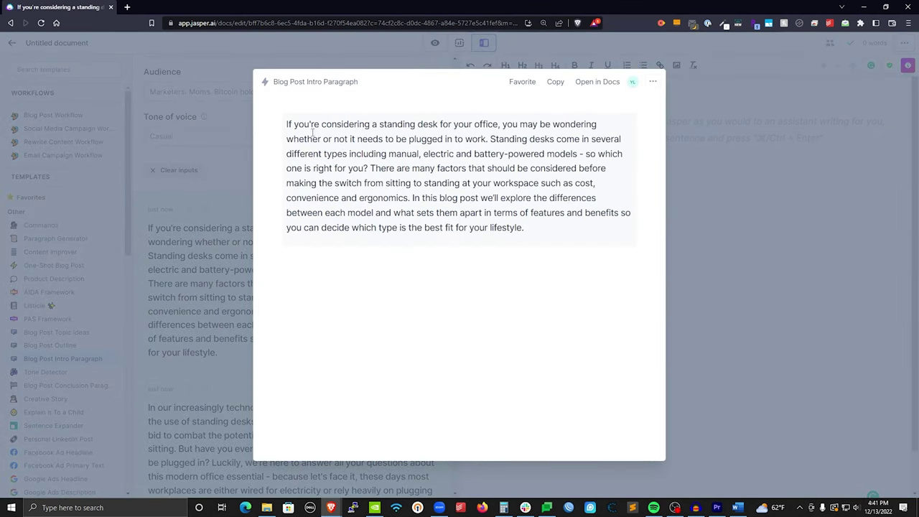
{"action": "left_click_drag", "start_coordinate": [286, 123], "coordinate": [488, 140]}
{"action": "right_click", "coordinate": [475, 135]}
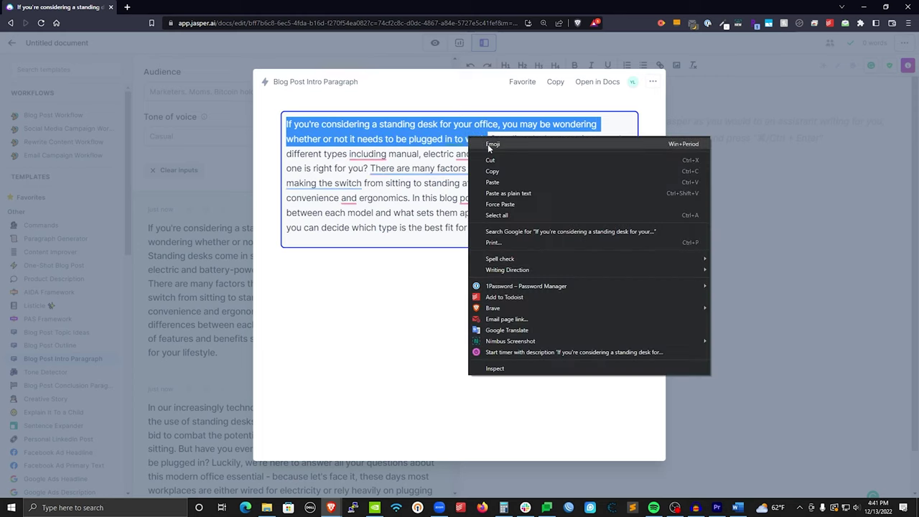
{"action": "left_click", "coordinate": [504, 172]}
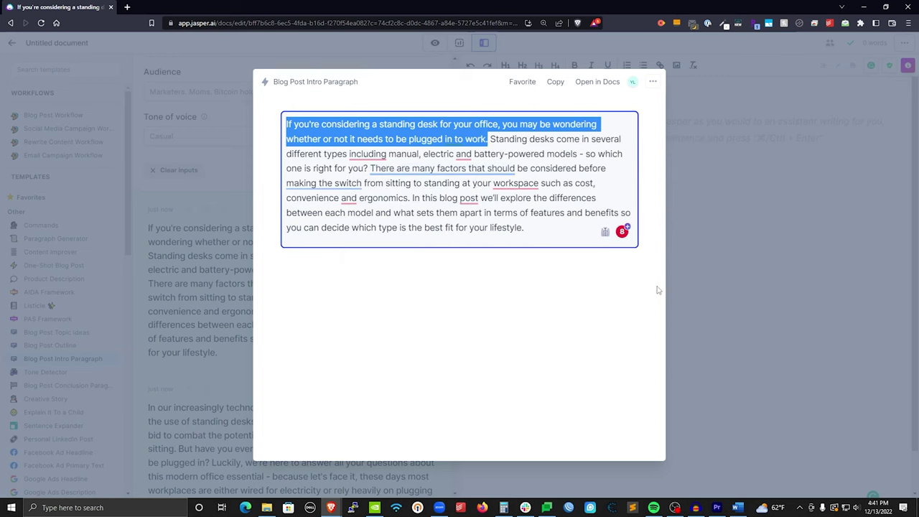
{"action": "left_click", "coordinate": [707, 233]}
{"action": "left_click", "coordinate": [535, 131]}
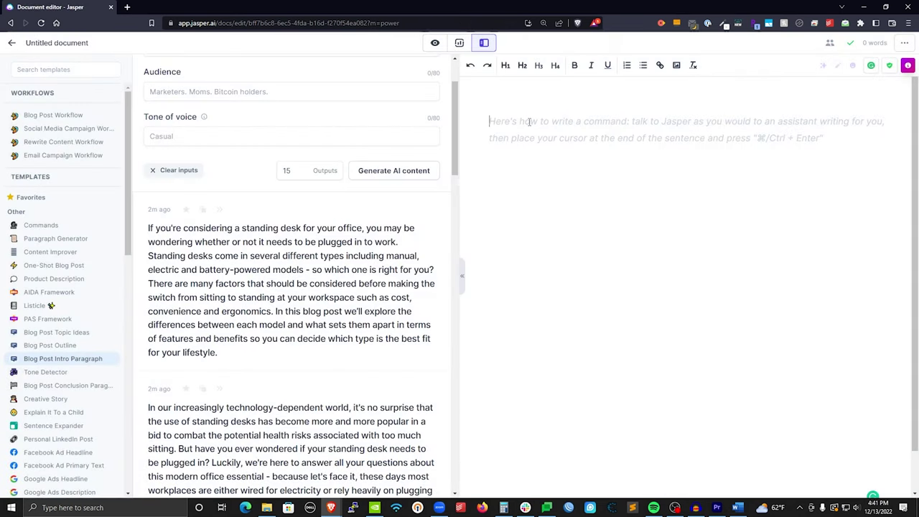
{"action": "key", "text": "ctrl+v"}
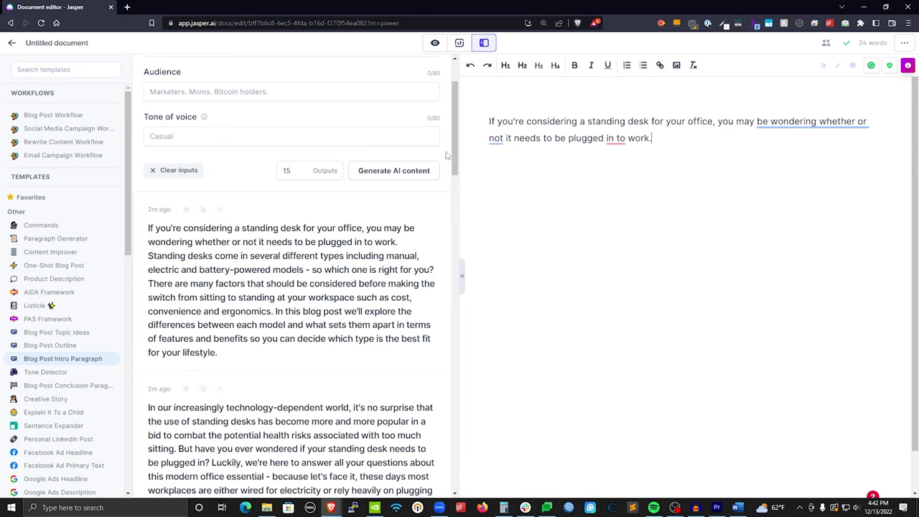
{"action": "scroll", "coordinate": [446, 154], "scroll_direction": "up", "scroll_amount": 2}
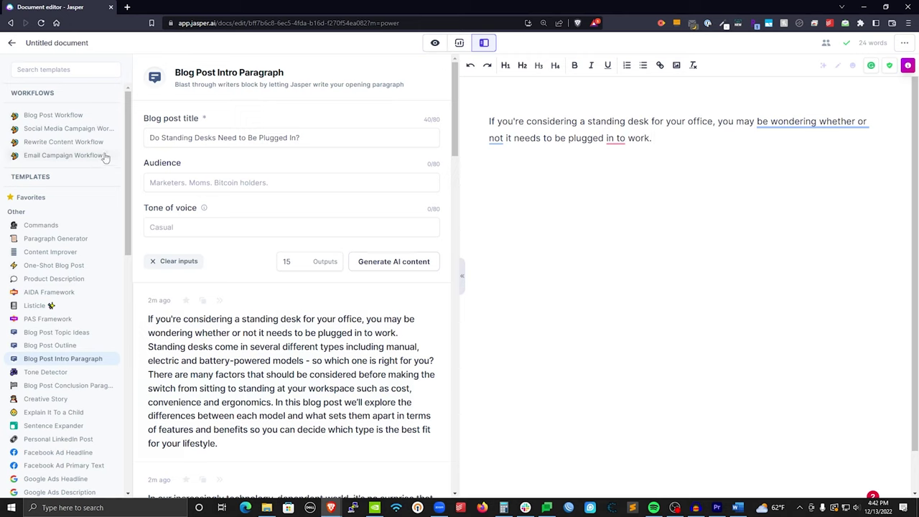
{"action": "scroll", "coordinate": [104, 162], "scroll_direction": "down", "scroll_amount": 3}
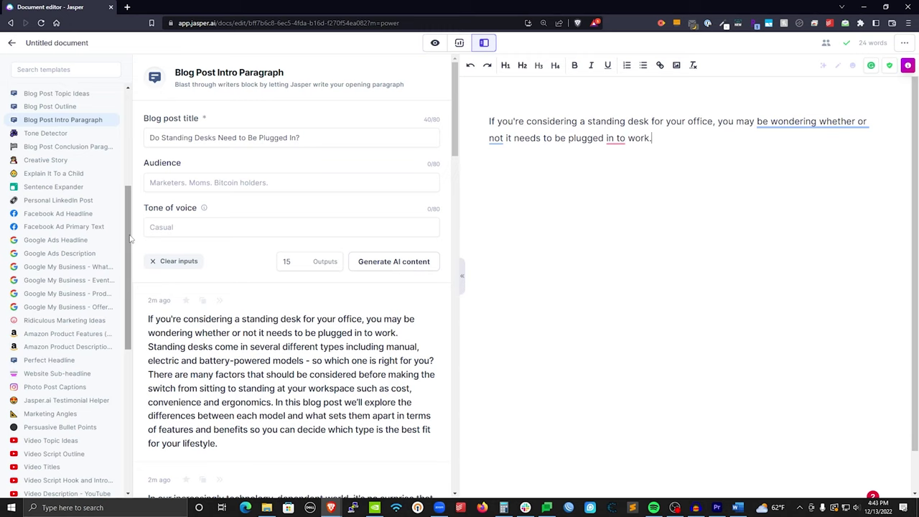
{"action": "scroll", "coordinate": [130, 239], "scroll_direction": "up", "scroll_amount": 3}
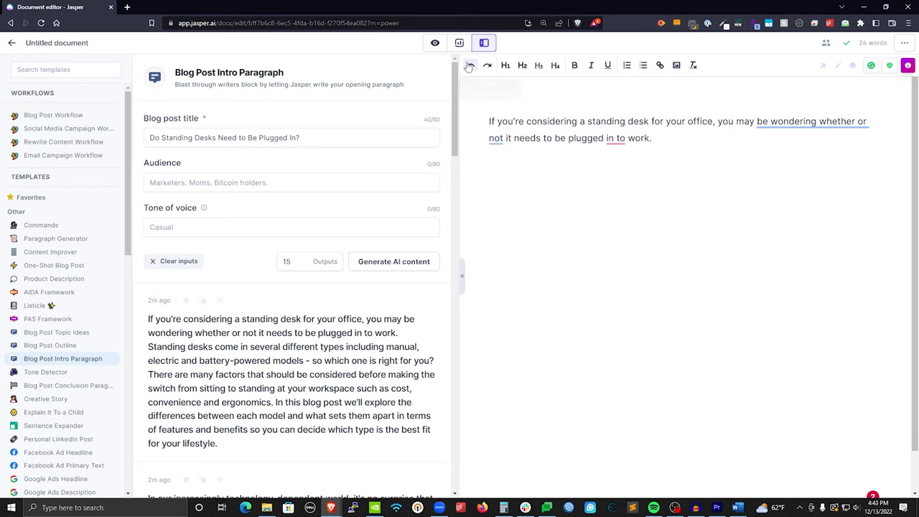
- Show the content brief view and check the standing desk question outline in Word, returning to Jasper
{"action": "left_click", "coordinate": [435, 42]}
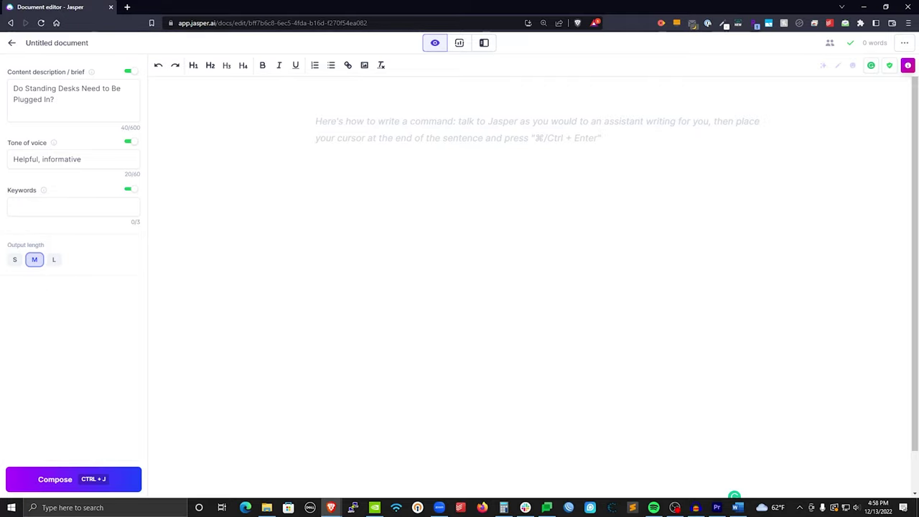
{"action": "key", "text": "alt+Tab"}
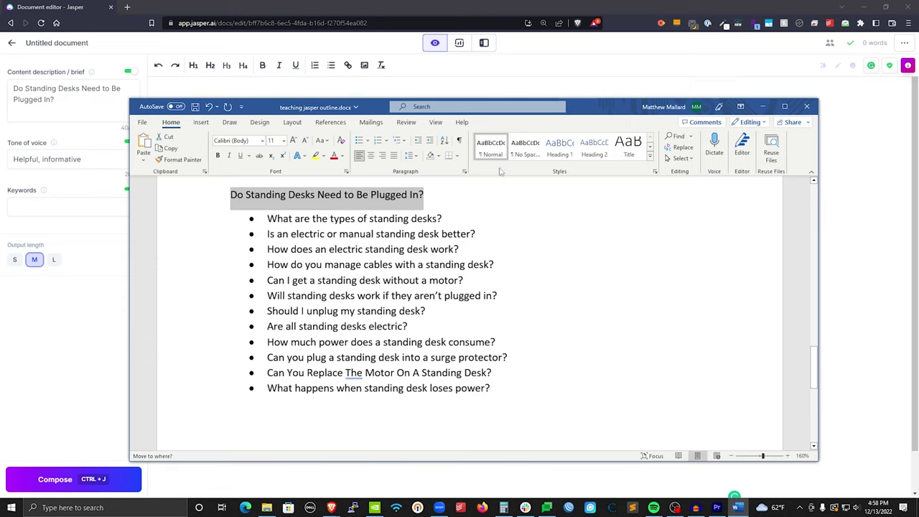
{"action": "left_click", "coordinate": [584, 97]}
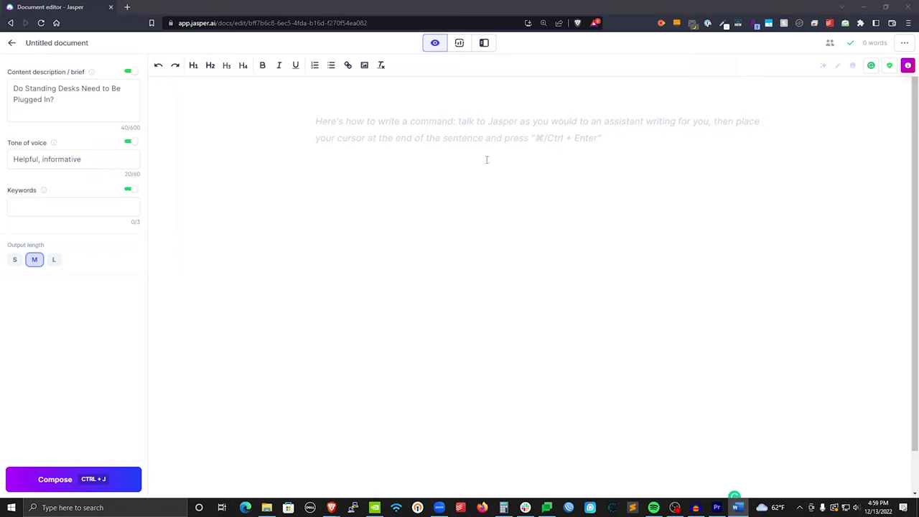
- Insert the first generated intro paragraph from the template outputs into the document and delete everything after its first sentence
{"action": "left_click", "coordinate": [484, 44]}
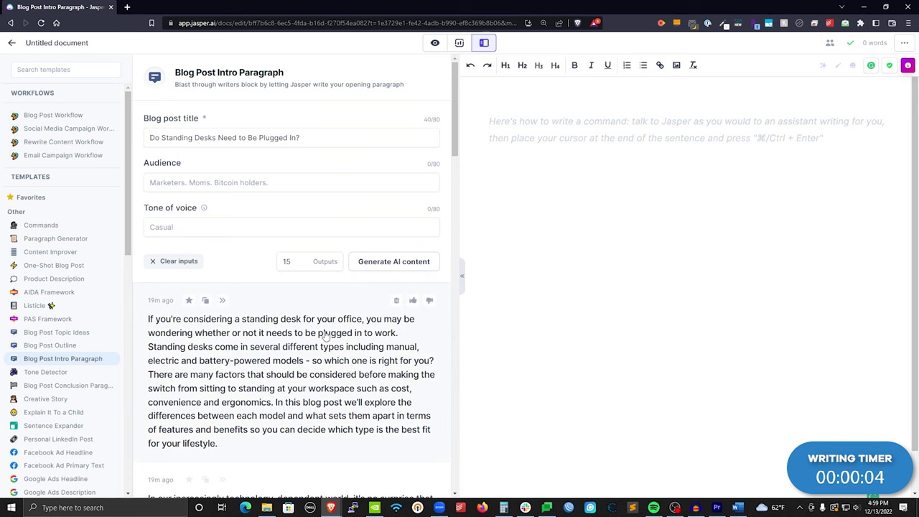
{"action": "scroll", "coordinate": [327, 331], "scroll_direction": "down", "scroll_amount": 3}
{"action": "scroll", "coordinate": [324, 289], "scroll_direction": "down", "scroll_amount": 2}
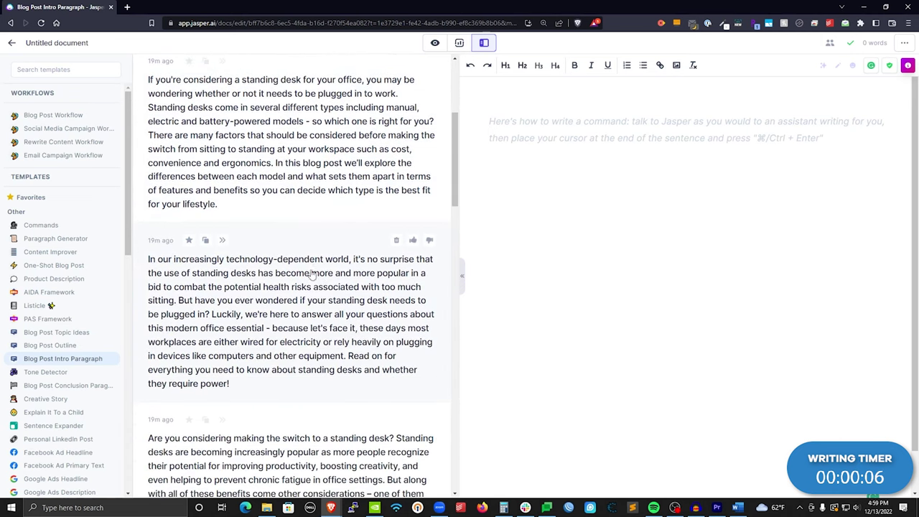
{"action": "scroll", "coordinate": [273, 230], "scroll_direction": "up", "scroll_amount": 2}
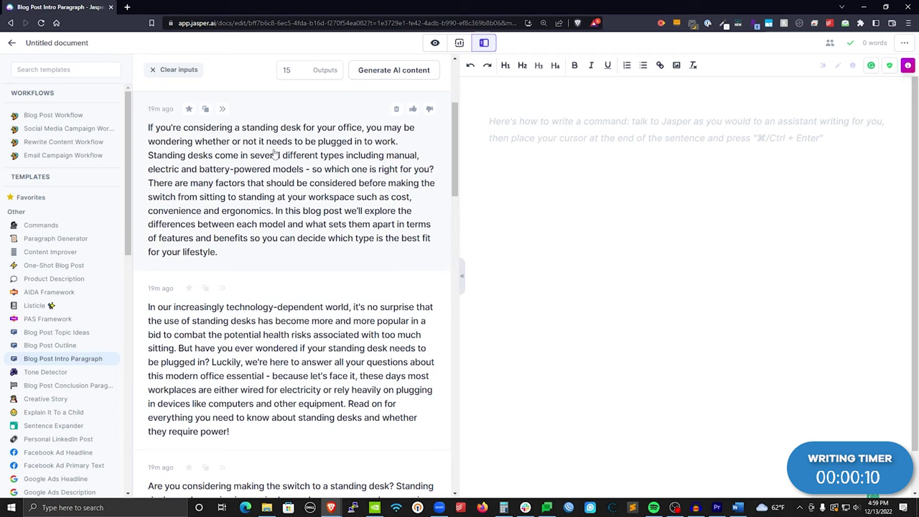
{"action": "left_click", "coordinate": [221, 109]}
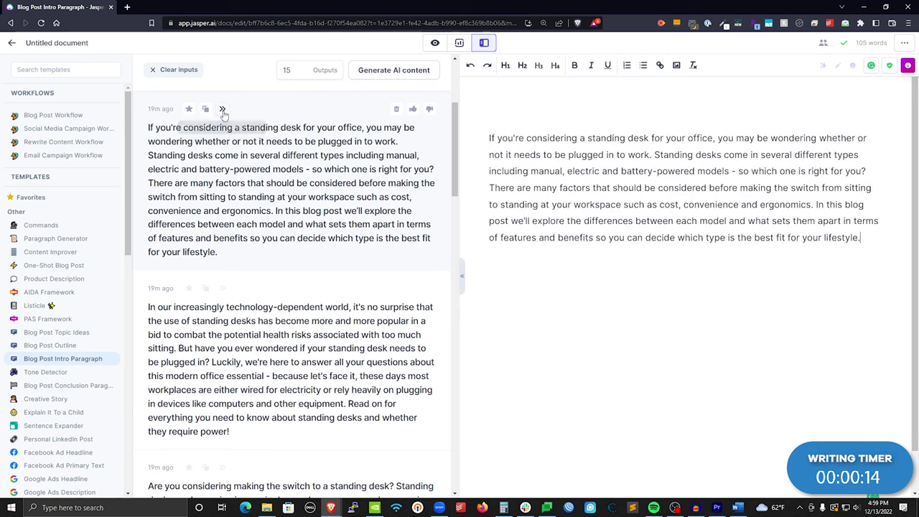
{"action": "left_click_drag", "start_coordinate": [870, 241], "coordinate": [654, 155]}
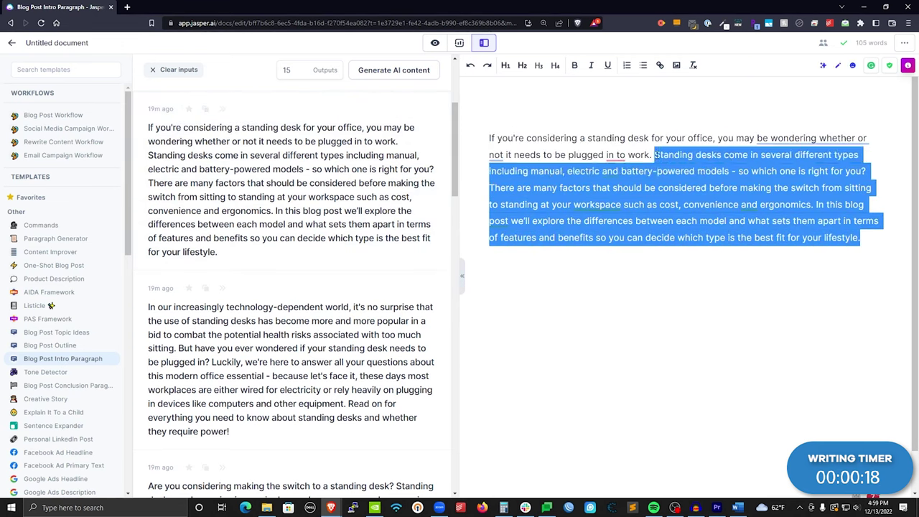
{"action": "key", "text": "BackSpace"}
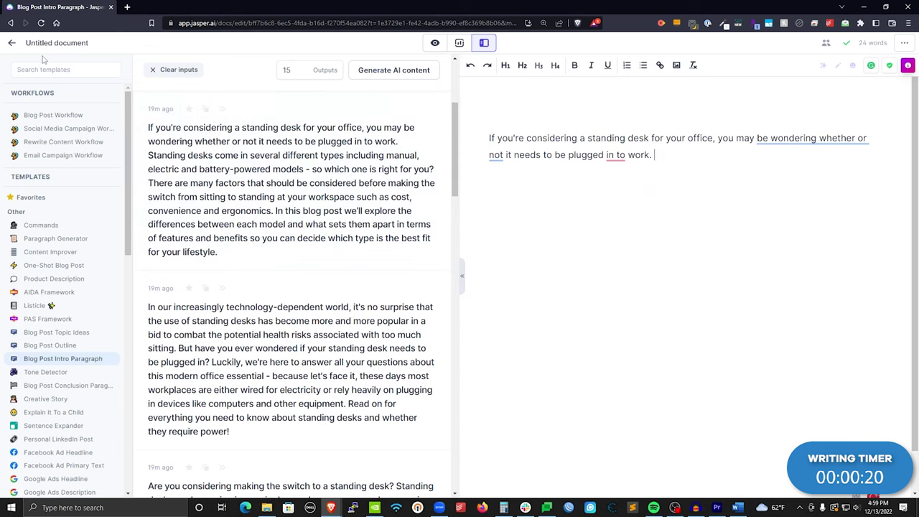
- Back in the content brief view, continue the intro with "Not every standing desk is" and have Jasper compose the rest
{"action": "left_click", "coordinate": [434, 43]}
{"action": "left_click", "coordinate": [468, 155]}
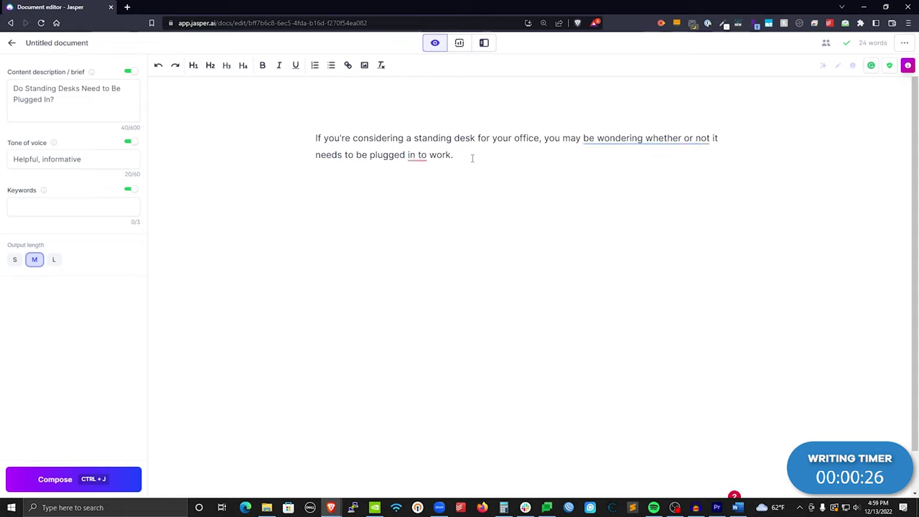
{"action": "type", "text": "Not every standing desk is"}
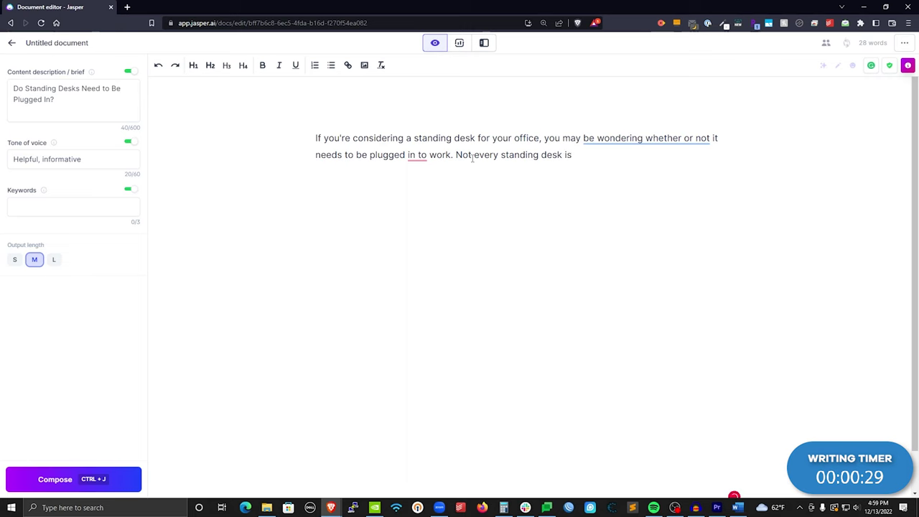
{"action": "key", "text": "ctrl+j"}
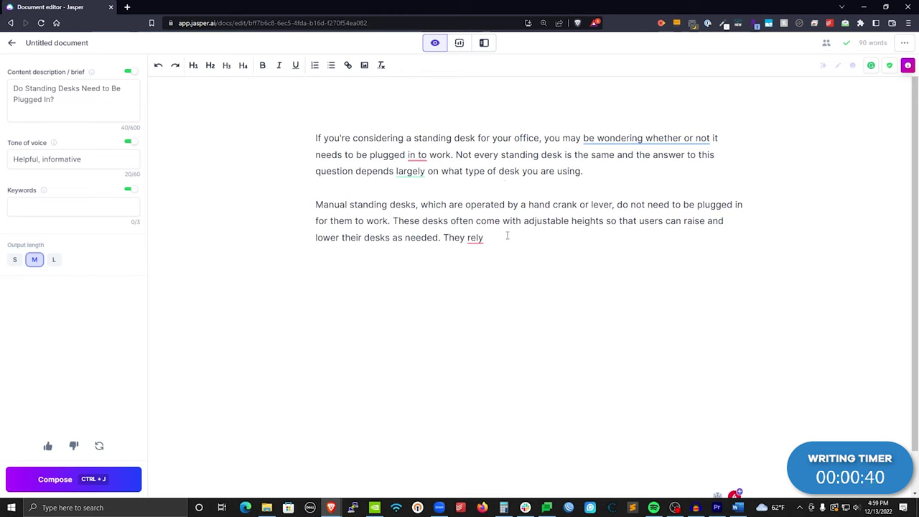
- Delete the composed second paragraph about manual standing desks
{"action": "left_click_drag", "start_coordinate": [507, 237], "coordinate": [301, 209]}
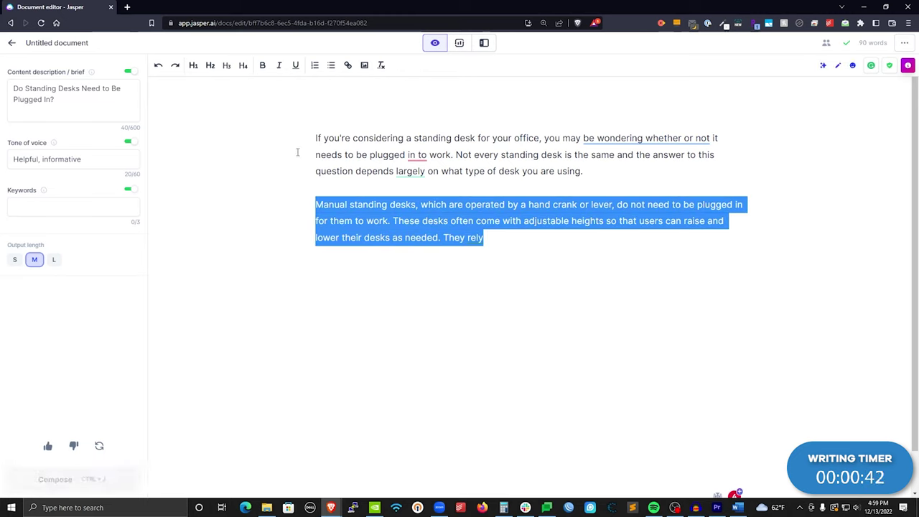
{"action": "left_click", "coordinate": [499, 242]}
{"action": "left_click_drag", "start_coordinate": [500, 243], "coordinate": [271, 203]}
{"action": "key", "text": "BackSpace"}
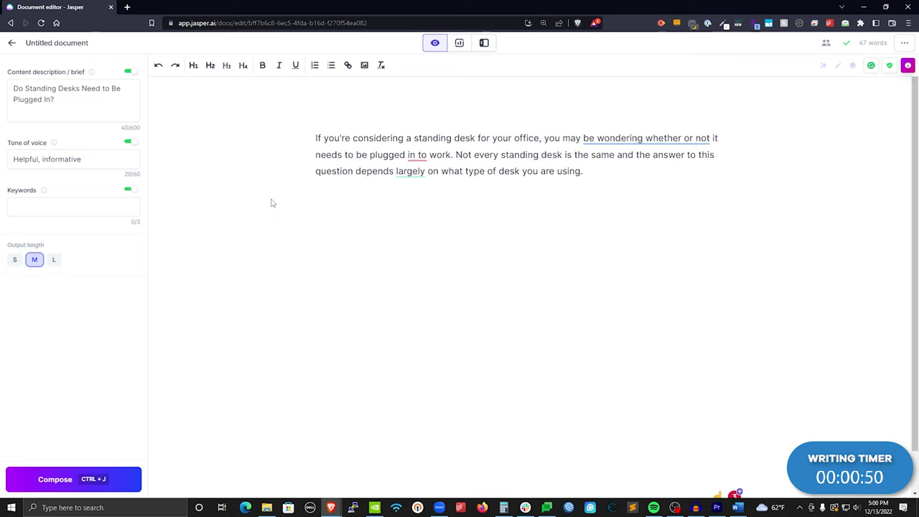
- Accept Grammarly's "wonder whether" and "mainly" suggestions in the intro and dismiss the one joining "in to" into "into"
{"action": "mouse_move", "coordinate": [636, 137]}
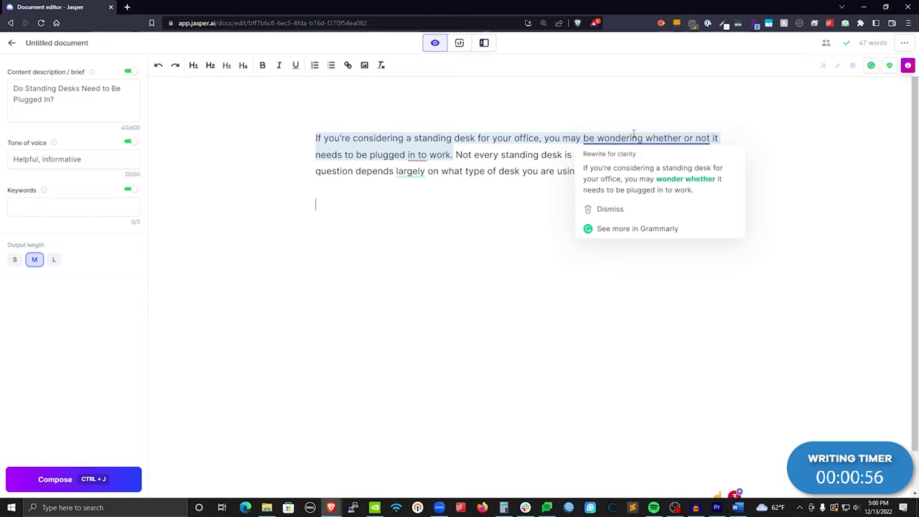
{"action": "left_click", "coordinate": [679, 179]}
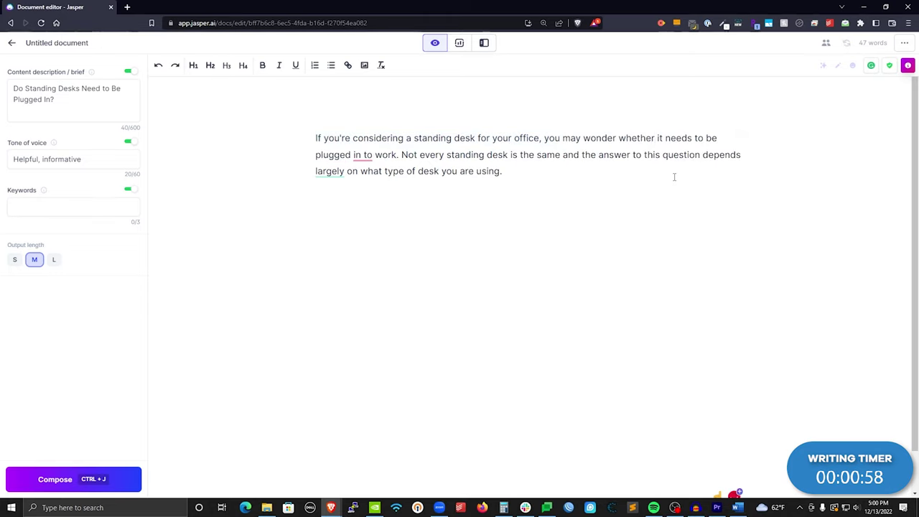
{"action": "mouse_move", "coordinate": [361, 155]}
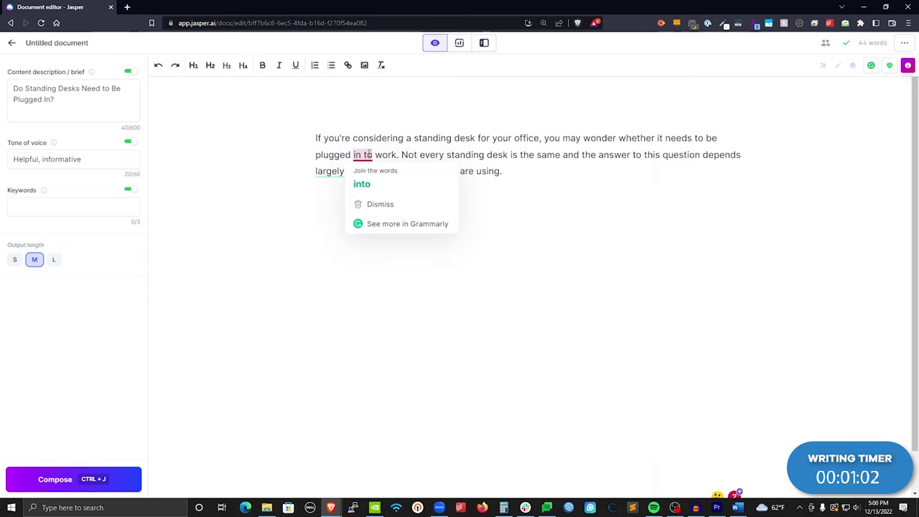
{"action": "left_click", "coordinate": [401, 206]}
{"action": "mouse_move", "coordinate": [333, 168]}
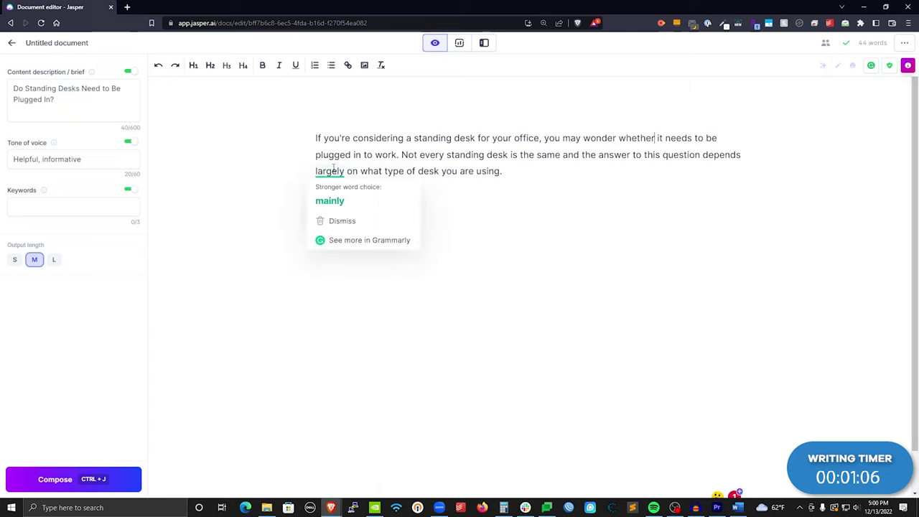
{"action": "left_click", "coordinate": [342, 198]}
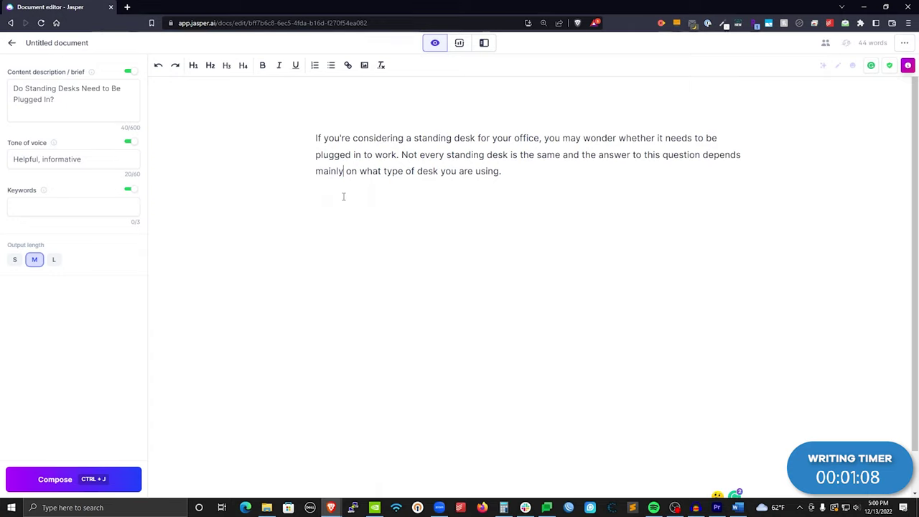
- Place the cursor at the end of the intro paragraph and accept Grammarly's comma after "the same"
{"action": "key", "text": "Return"}
{"action": "key", "text": "BackSpace"}
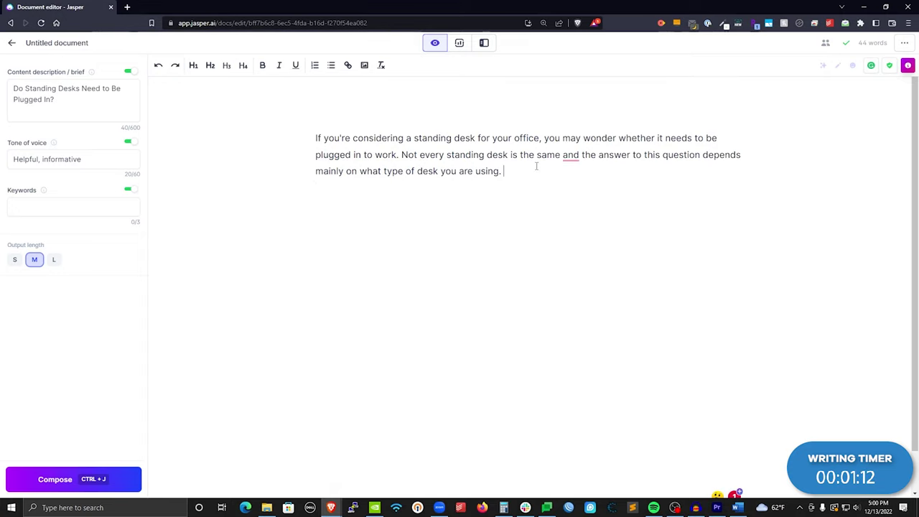
{"action": "mouse_move", "coordinate": [570, 154]}
{"action": "left_click", "coordinate": [576, 188]}
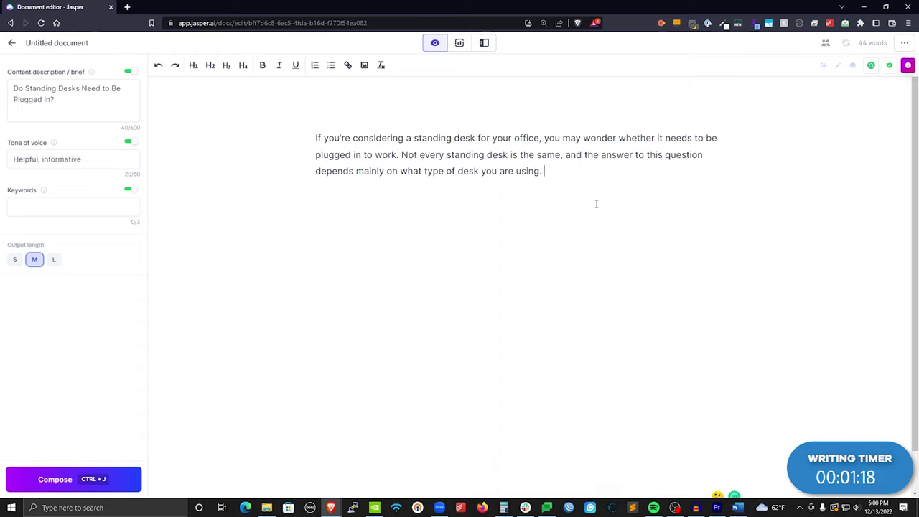
- Continue the intro with "Does your standing desk need to be plugg", have Jasper compose the rest, and correct the misspelled word to "plugged"
{"action": "type", "text": "D"}
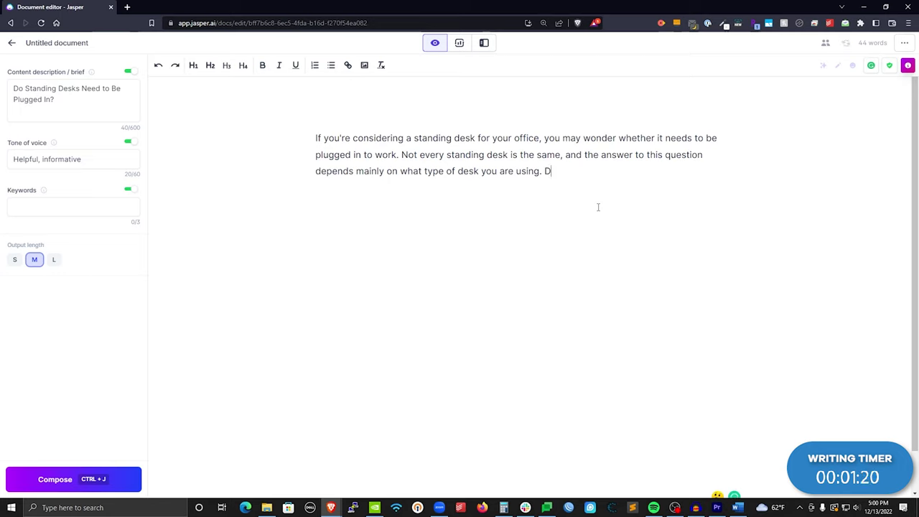
{"action": "type", "text": "oes your standing desk need to b"}
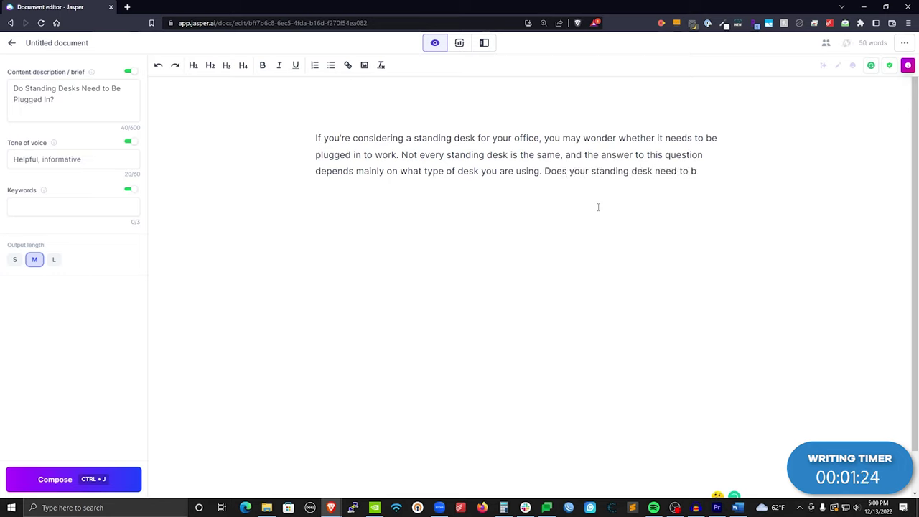
{"action": "type", "text": "e plugg"}
{"action": "key", "text": "ctrl+j"}
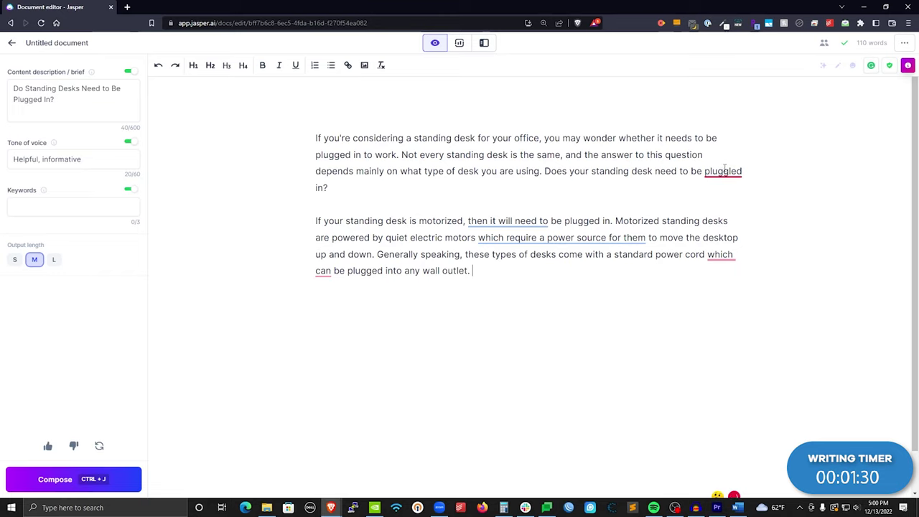
{"action": "mouse_move", "coordinate": [728, 173]}
{"action": "left_click", "coordinate": [733, 191]}
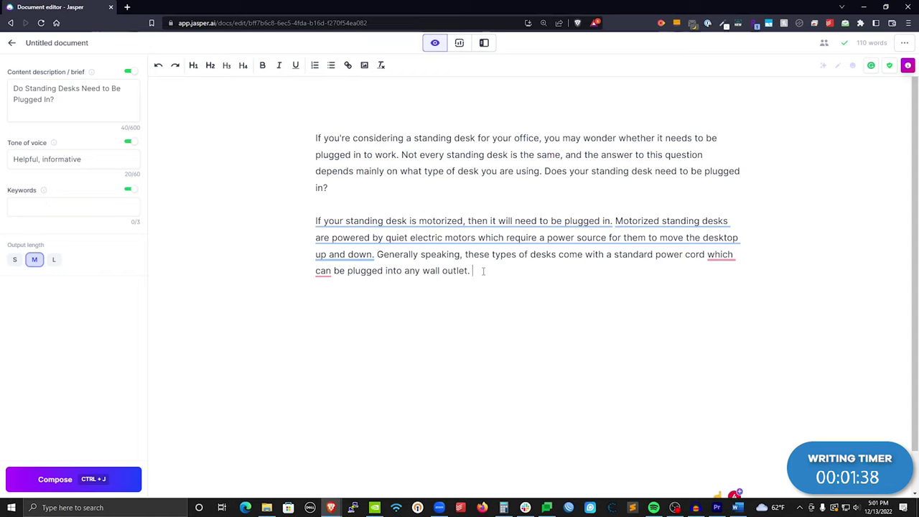
- Replace the composed second paragraph with "Depending upon the type of standing" and have Jasper compose on from it twice
{"action": "left_click_drag", "start_coordinate": [482, 270], "coordinate": [312, 227]}
{"action": "type", "text": "D"}
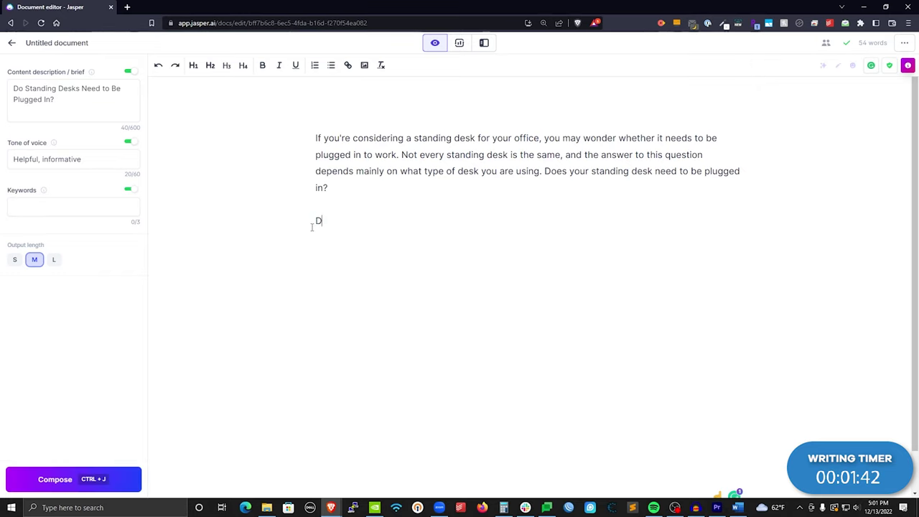
{"action": "type", "text": "epending upon the typ"}
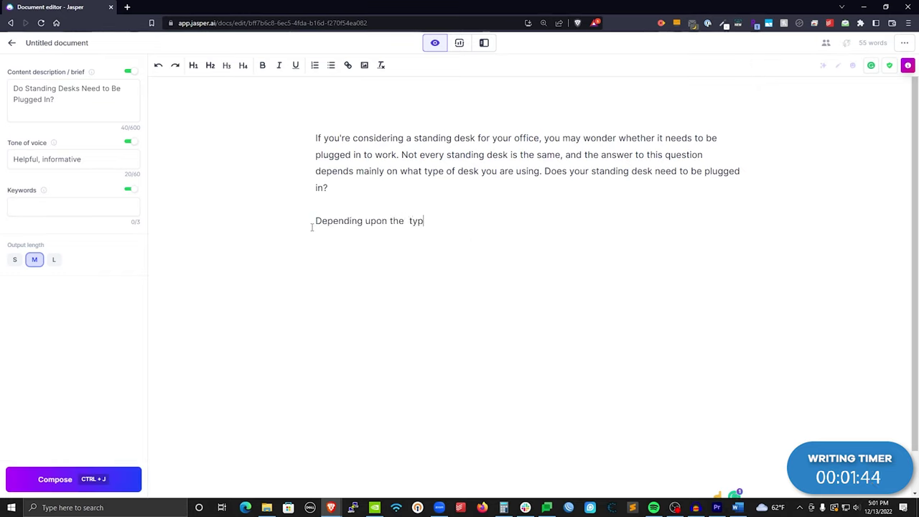
{"action": "key", "text": "BackSpace"}
{"action": "type", "text": "pe of standing"}
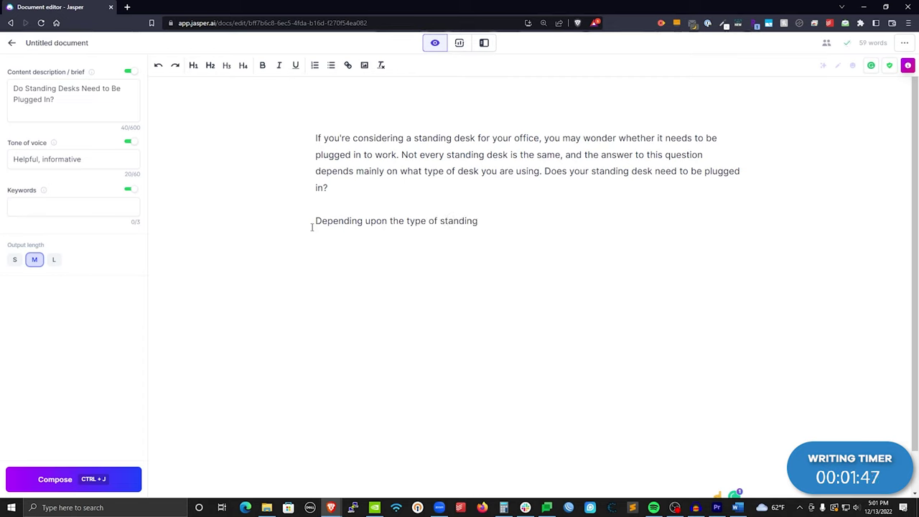
{"action": "key", "text": "ctrl+j"}
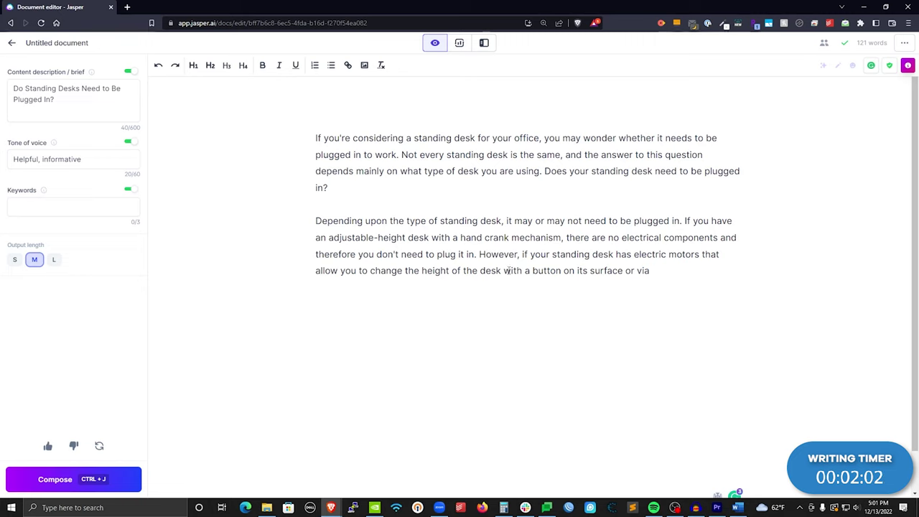
{"action": "key", "text": "ctrl+j"}
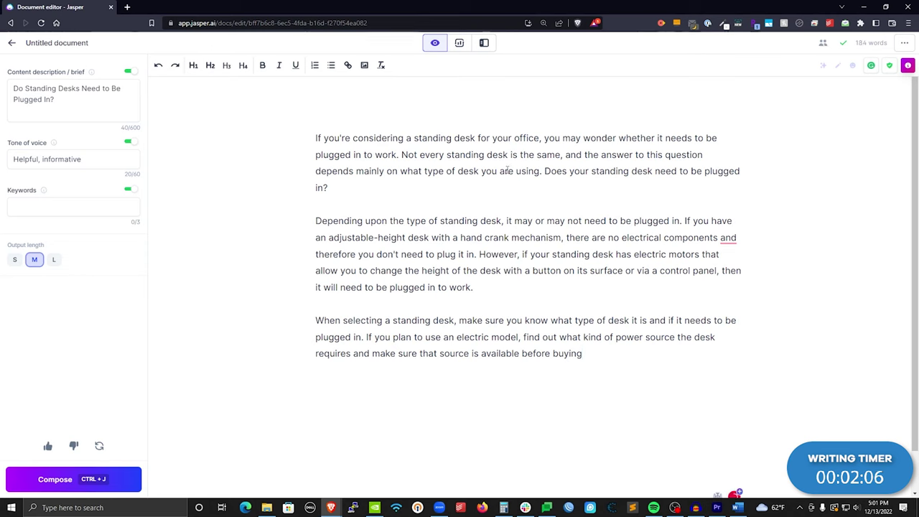
- Bold the whole "Depending upon the type of standing desk" paragraph and accept Grammarly's comma after "electrical components"
{"action": "left_click_drag", "start_coordinate": [472, 287], "coordinate": [281, 226]}
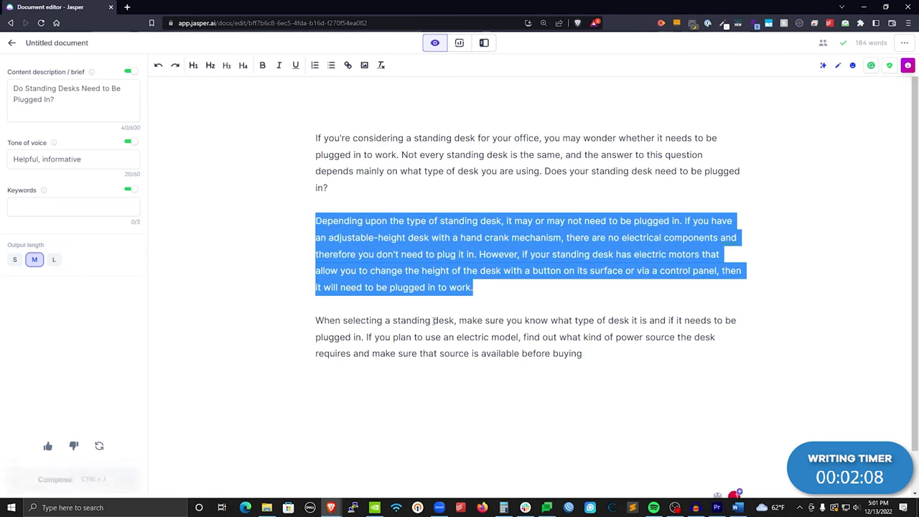
{"action": "left_click", "coordinate": [433, 320]}
{"action": "left_click_drag", "start_coordinate": [586, 354], "coordinate": [318, 301]}
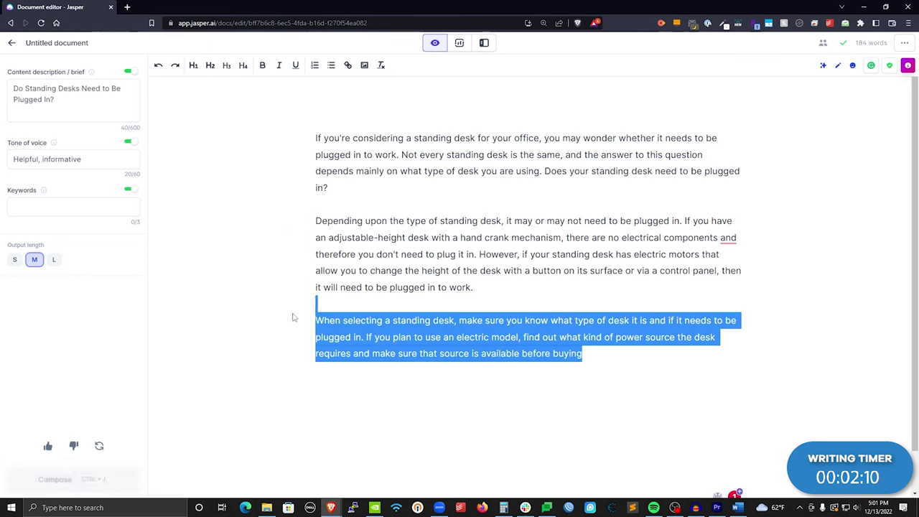
{"action": "left_click", "coordinate": [342, 321]}
{"action": "left_click_drag", "start_coordinate": [472, 287], "coordinate": [285, 227]}
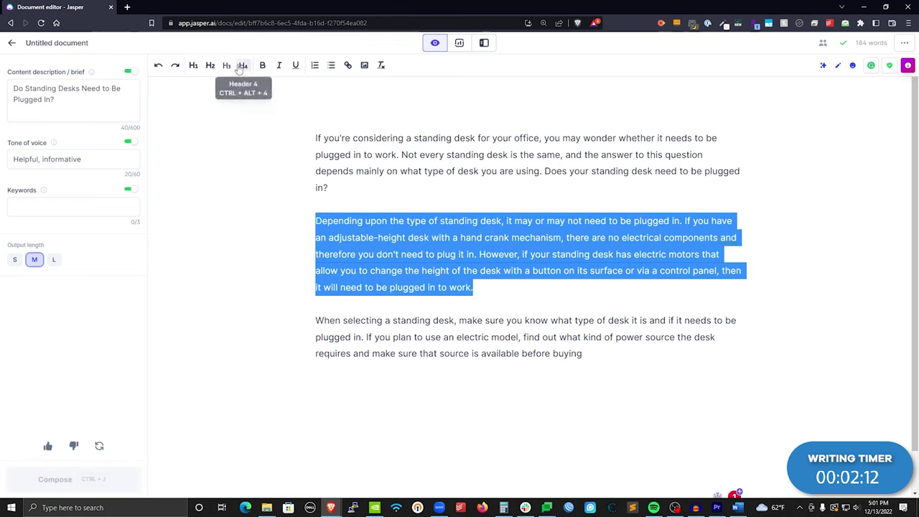
{"action": "left_click", "coordinate": [262, 66]}
{"action": "left_click", "coordinate": [481, 306]}
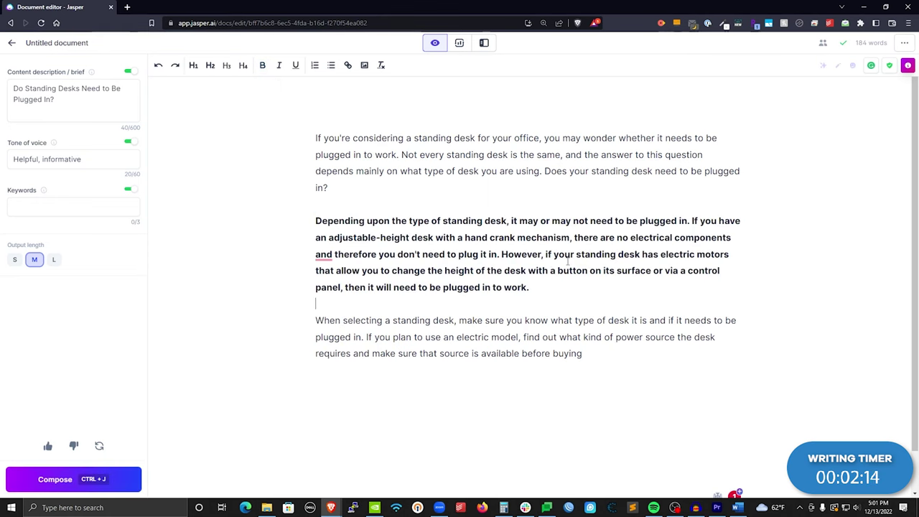
{"action": "left_click", "coordinate": [334, 277]}
{"action": "left_click", "coordinate": [351, 321]}
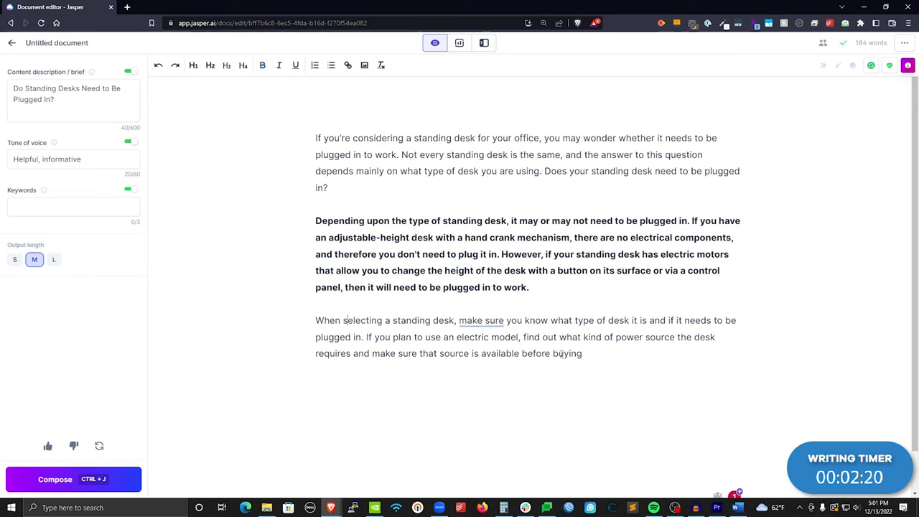
- Replace everything after the first sentence of the last paragraph with "In this blog post" and have Jasper compose the rest
{"action": "left_click_drag", "start_coordinate": [587, 354], "coordinate": [315, 322]}
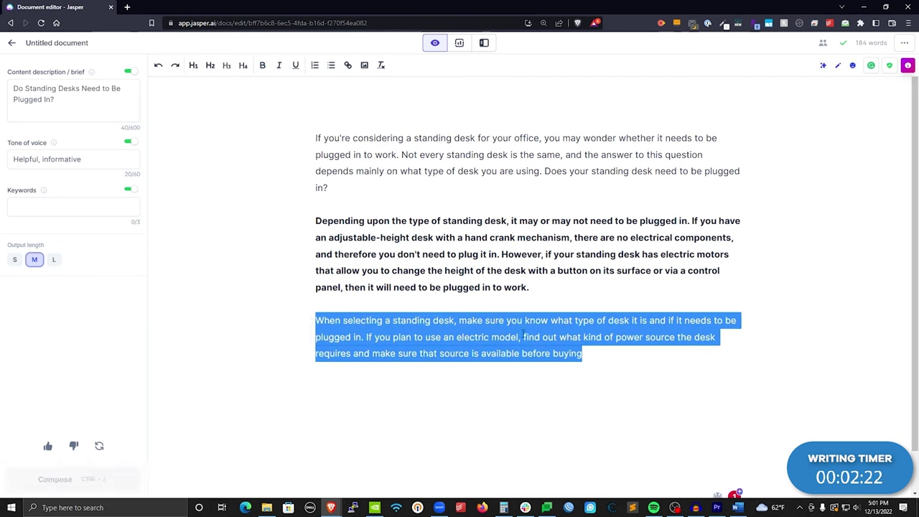
{"action": "left_click", "coordinate": [376, 335]}
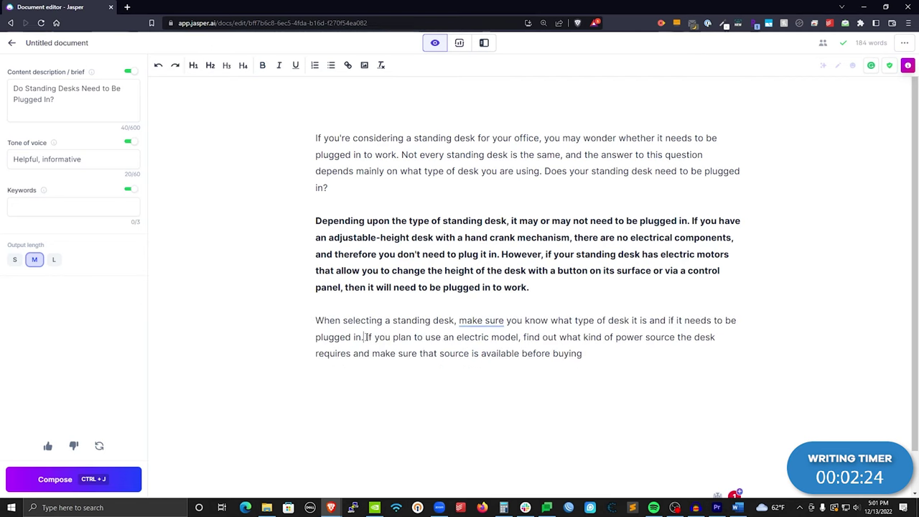
{"action": "left_click_drag", "start_coordinate": [367, 337], "coordinate": [591, 355]}
{"action": "key", "text": "BackSpace"}
{"action": "type", "text": "In this blog post"}
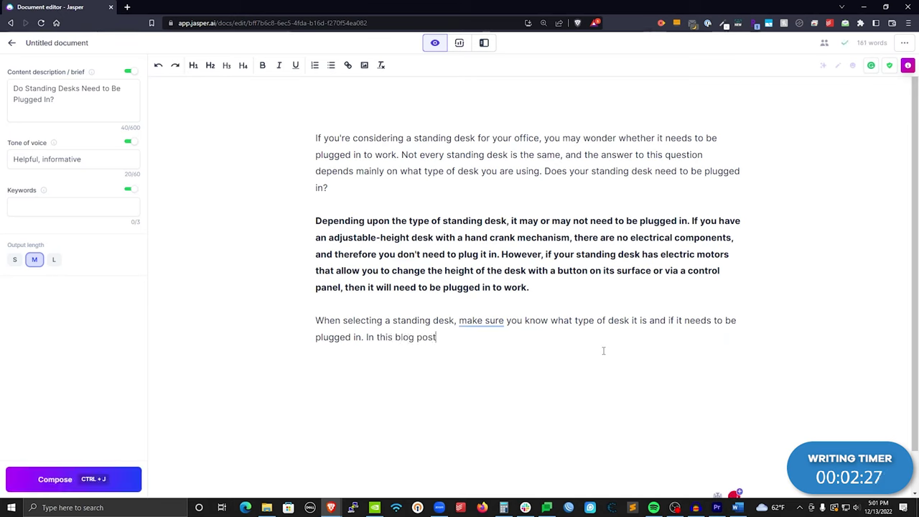
{"action": "key", "text": "ctrl+j"}
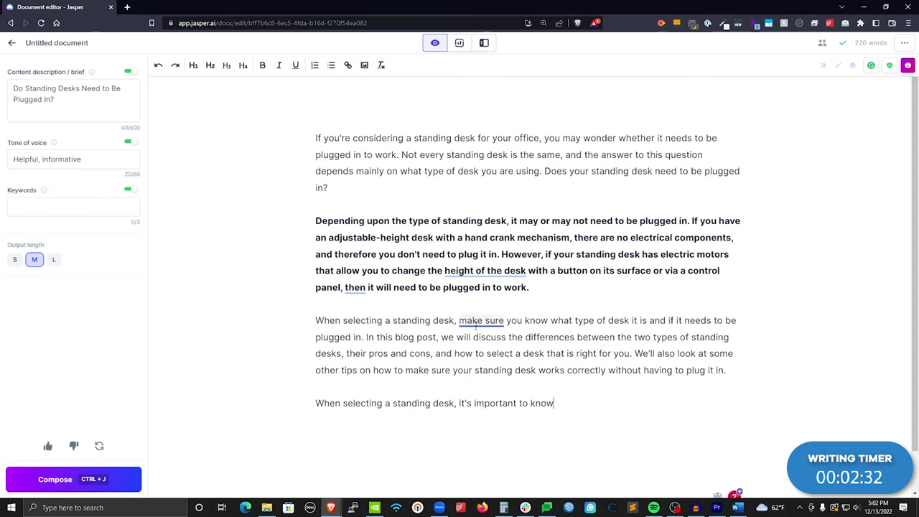
- Accept Grammarly's "ensure" in the third paragraph and delete the unfinished "When selecting a standing desk, it's important to know" line below it
{"action": "mouse_move", "coordinate": [480, 324]}
{"action": "left_click", "coordinate": [477, 349]}
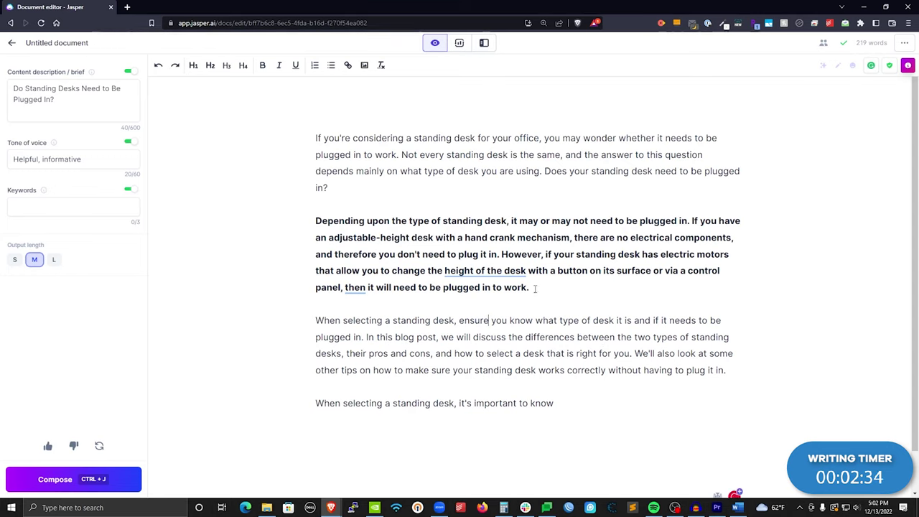
{"action": "left_click_drag", "start_coordinate": [569, 417], "coordinate": [307, 394]}
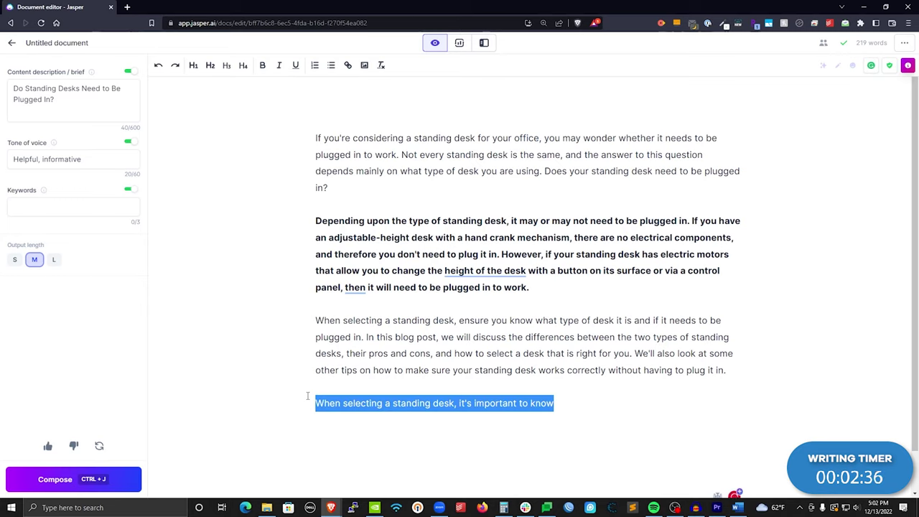
{"action": "key", "text": "BackSpace"}
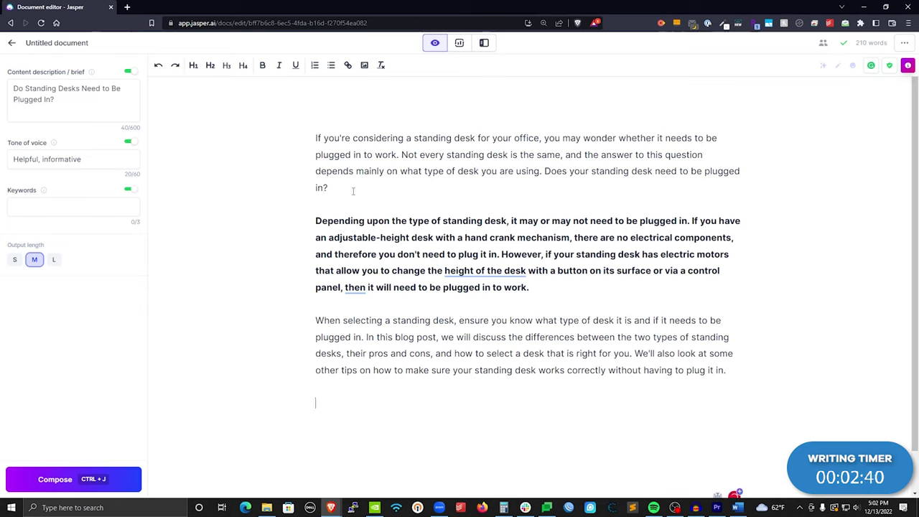
- Accept Grammarly's clarity rewrite of the bold paragraph's last sentence, and place the cursor at the end of the third paragraph
{"action": "mouse_move", "coordinate": [486, 273]}
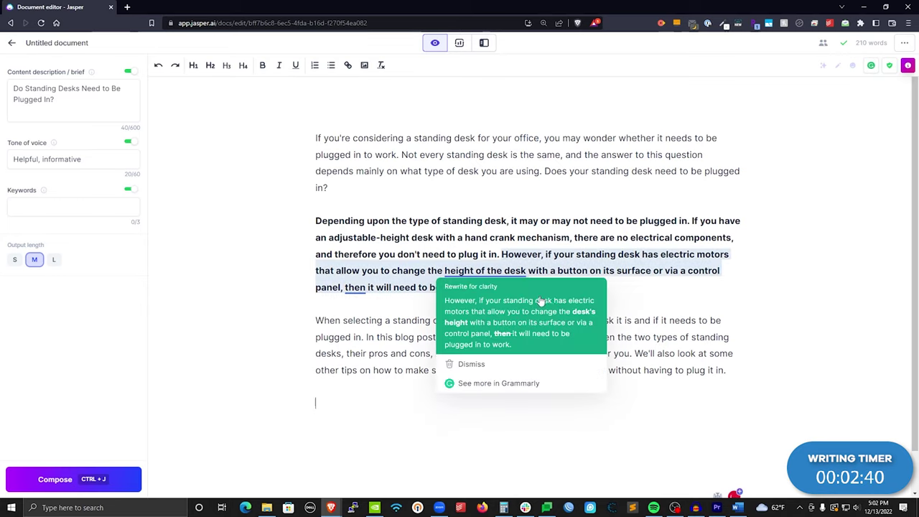
{"action": "left_click", "coordinate": [498, 327]}
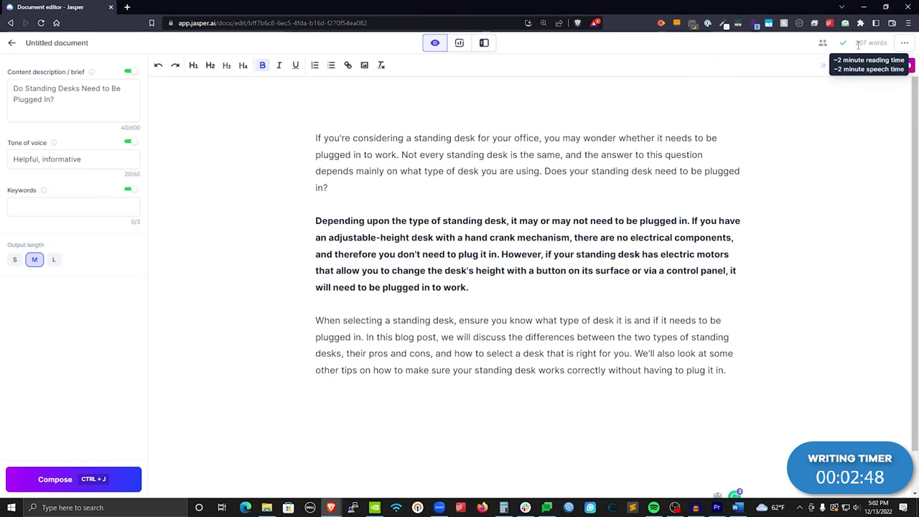
{"action": "left_click", "coordinate": [735, 372]}
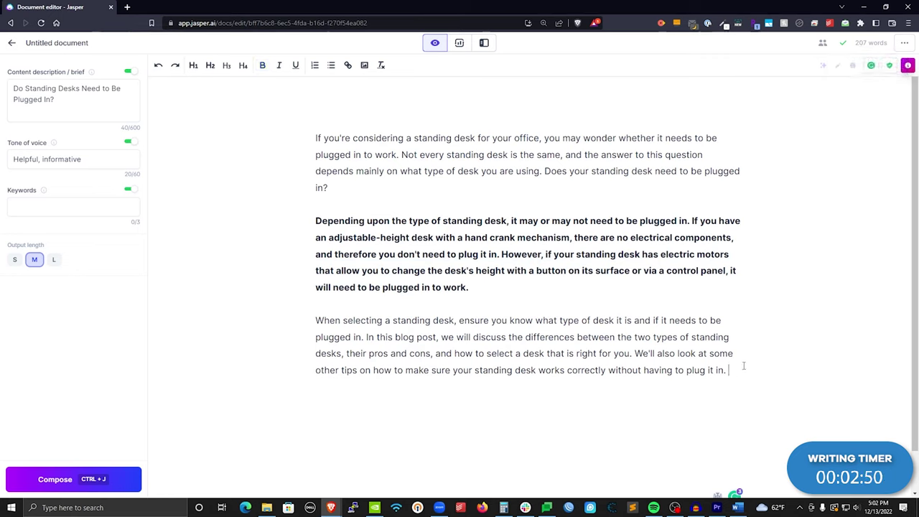
- Check the article outline in Word, and back in Jasper add the line "What Are the Types of Standing Desks?" below the intro
{"action": "key", "text": "alt+Tab"}
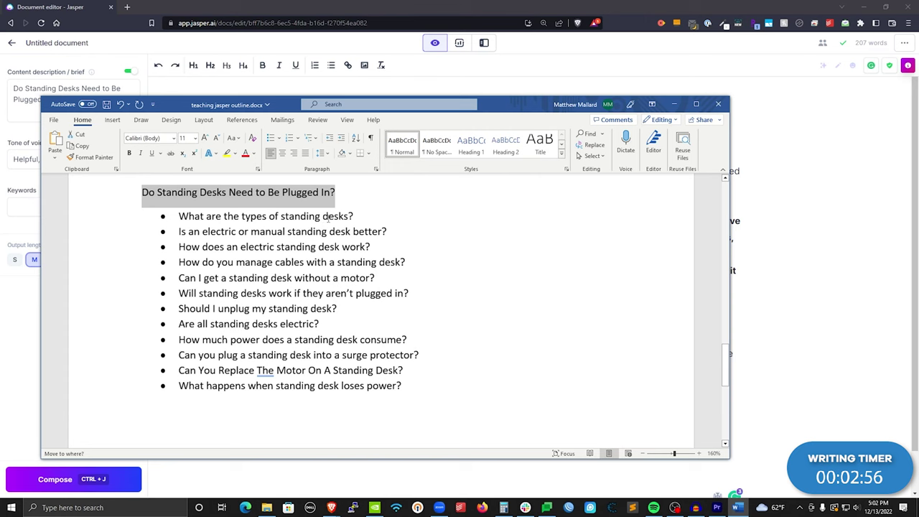
{"action": "key", "text": "alt+Tab"}
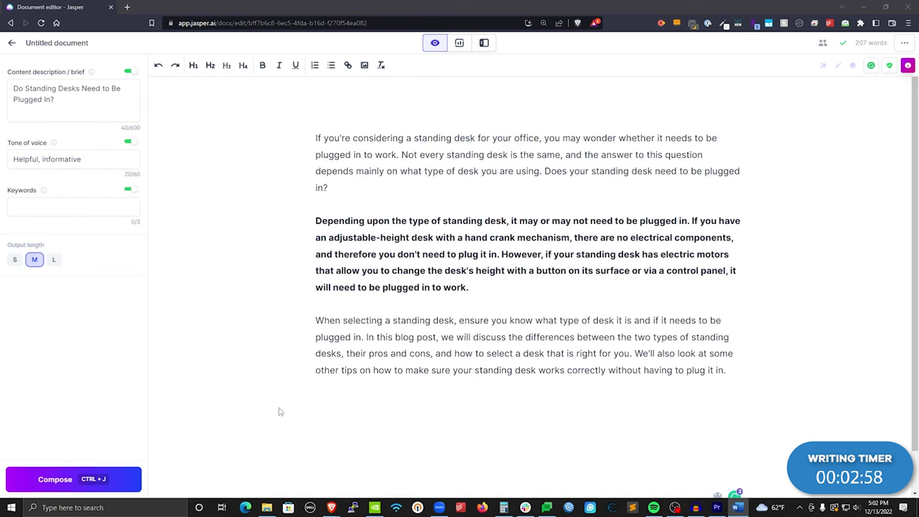
{"action": "type", "text": "W"}
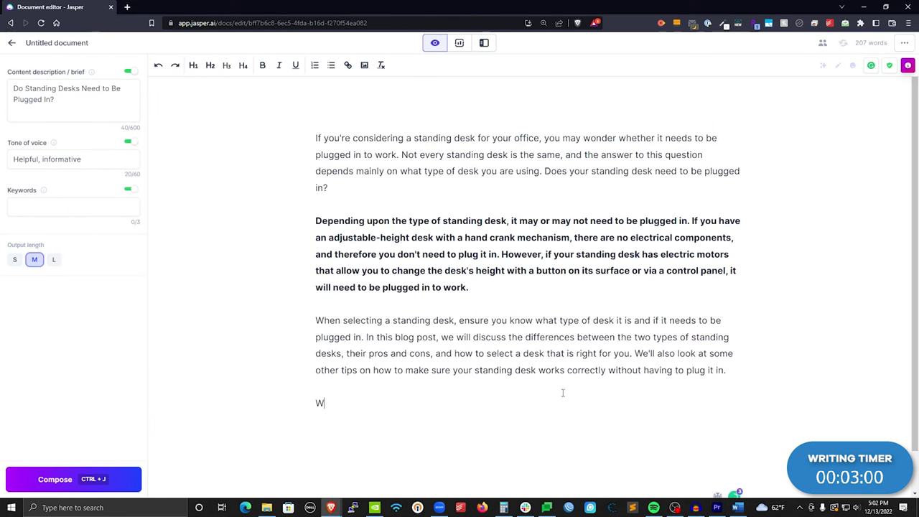
{"action": "type", "text": "hat Are the types of"}
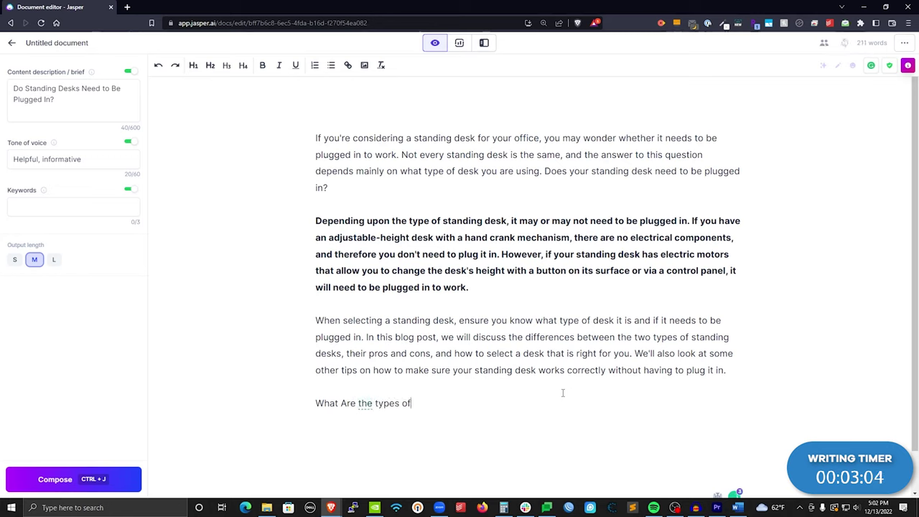
{"action": "type", "text": " Standing Desk"}
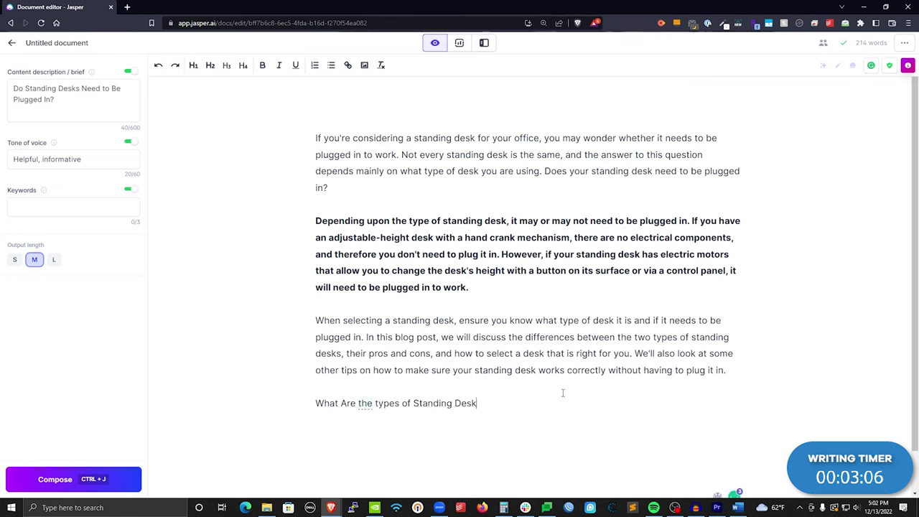
{"action": "type", "text": "s?"}
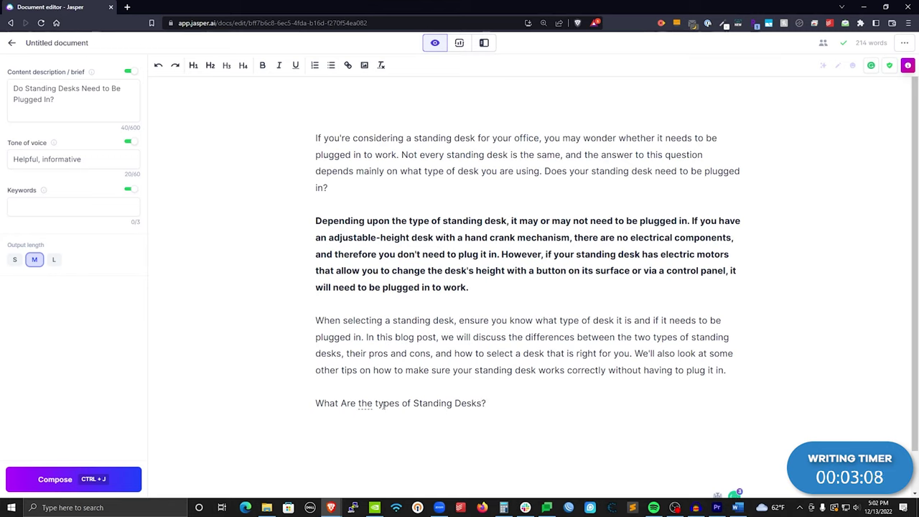
{"action": "left_click_drag", "start_coordinate": [375, 404], "coordinate": [380, 403]}
{"action": "type", "text": "T"}
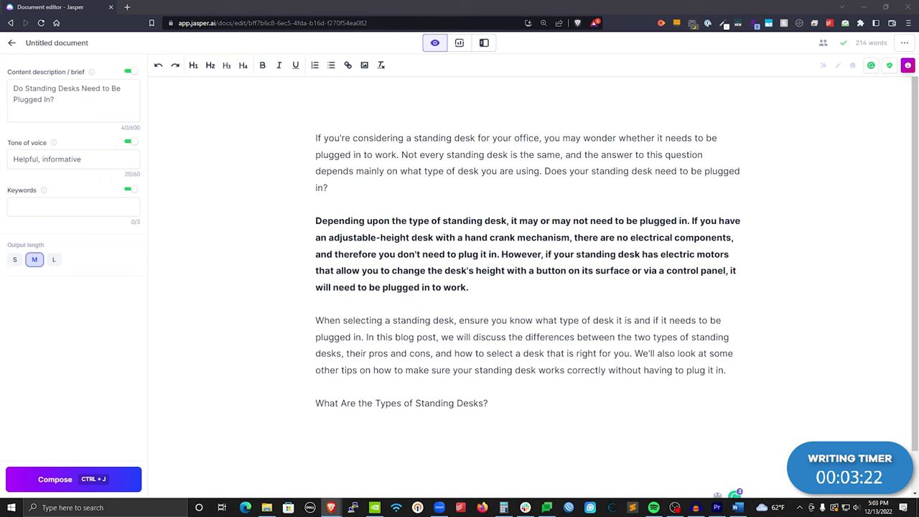
- Copy the line "What Are the Types of Standing Desks?" and paste it into the Capitalize My Title website to convert it to APA title case
{"action": "left_click_drag", "start_coordinate": [513, 36], "coordinate": [173, 6]}
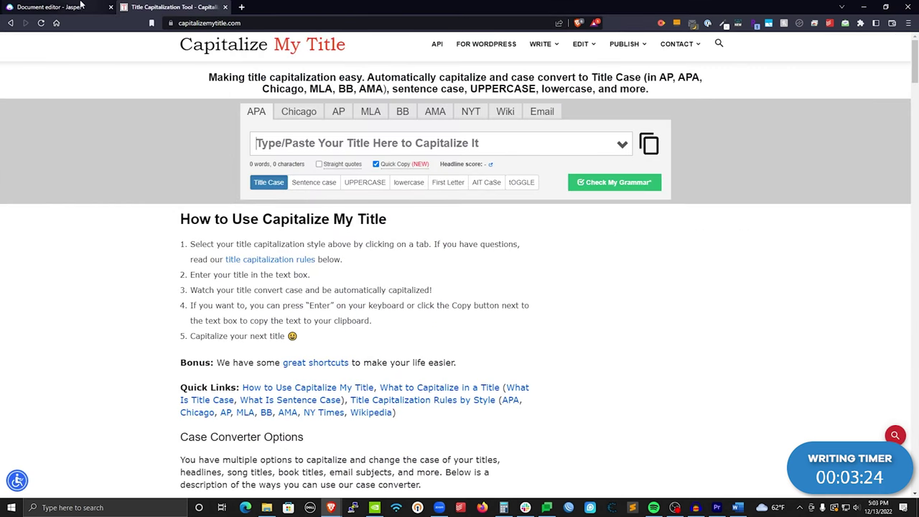
{"action": "left_click", "coordinate": [81, 6]}
{"action": "left_click_drag", "start_coordinate": [490, 404], "coordinate": [315, 404]}
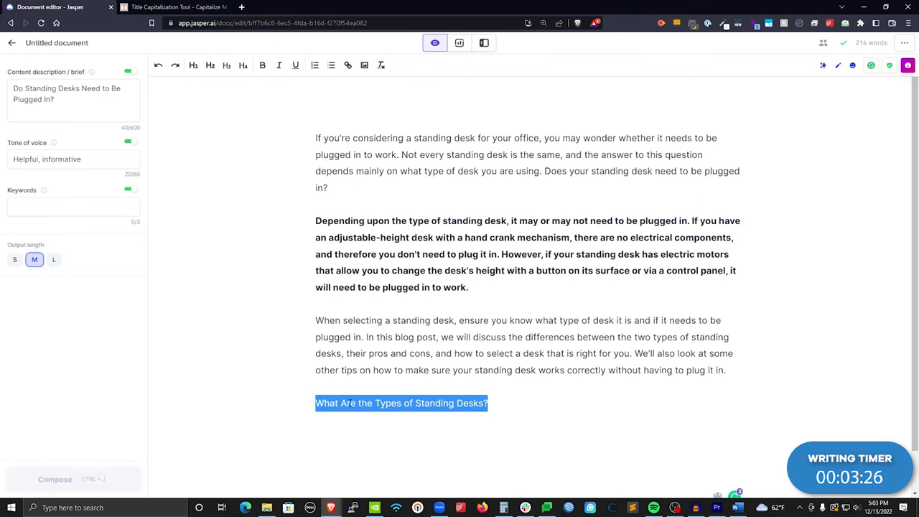
{"action": "right_click", "coordinate": [351, 402]}
{"action": "left_click", "coordinate": [379, 191]}
{"action": "left_click", "coordinate": [172, 6]}
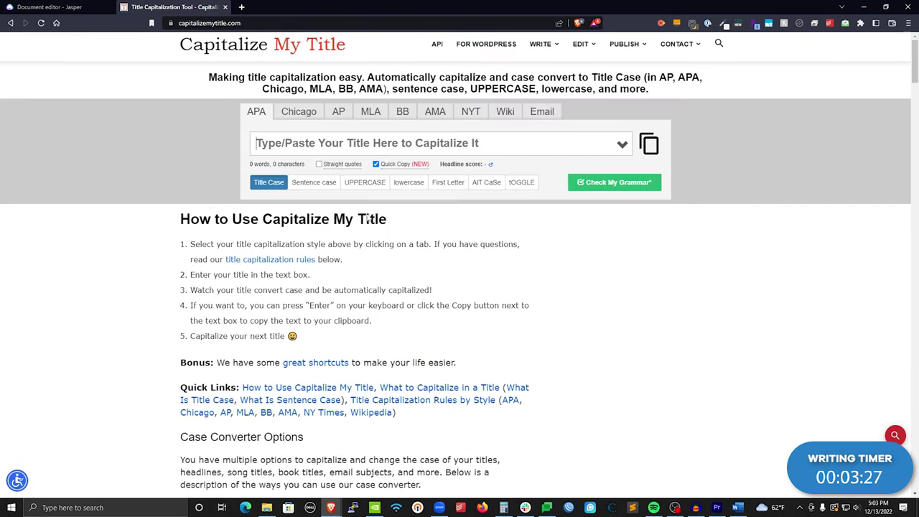
{"action": "left_click", "coordinate": [369, 147]}
{"action": "key", "text": "ctrl+v"}
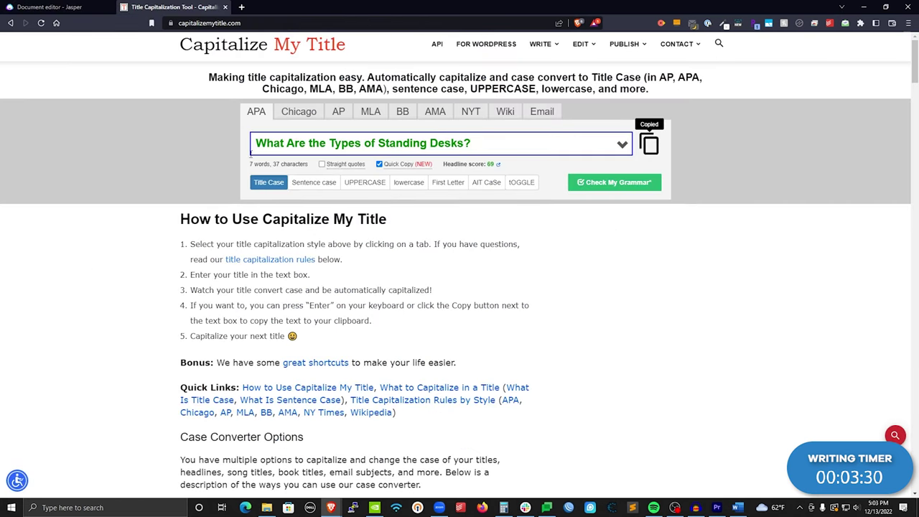
- Copy the converted title, return to Jasper, and format "What Are the Types of Standing Desks?" as an H2 heading without the blank line above it
{"action": "left_click", "coordinate": [650, 143]}
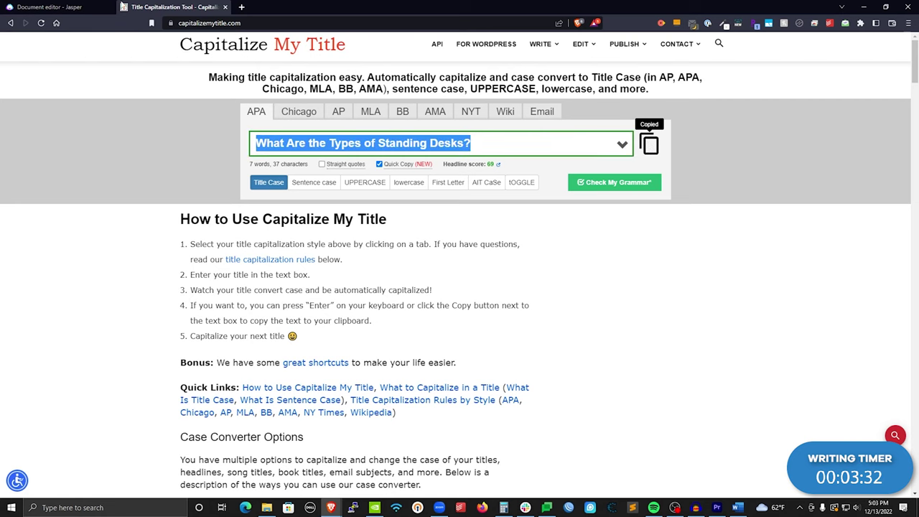
{"action": "left_click", "coordinate": [115, 7]}
{"action": "left_click", "coordinate": [456, 403]}
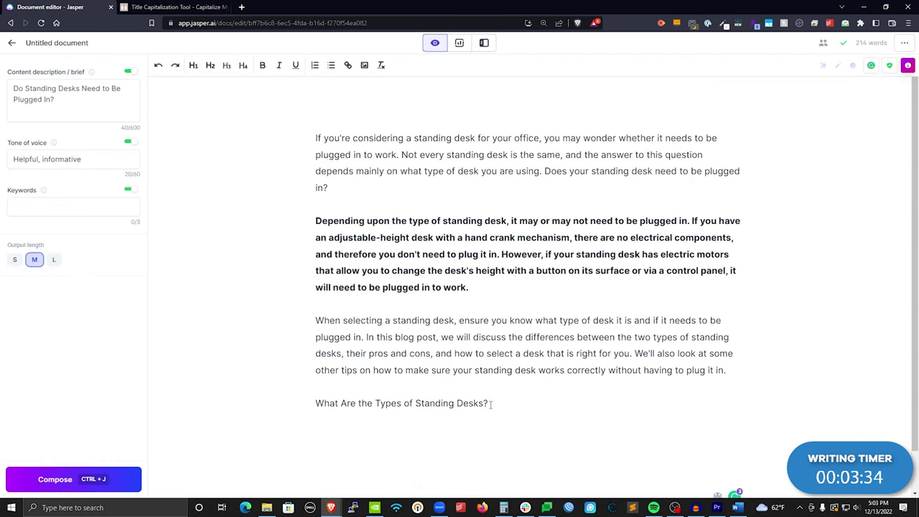
{"action": "left_click_drag", "start_coordinate": [490, 402], "coordinate": [312, 403]}
{"action": "left_click", "coordinate": [210, 64]}
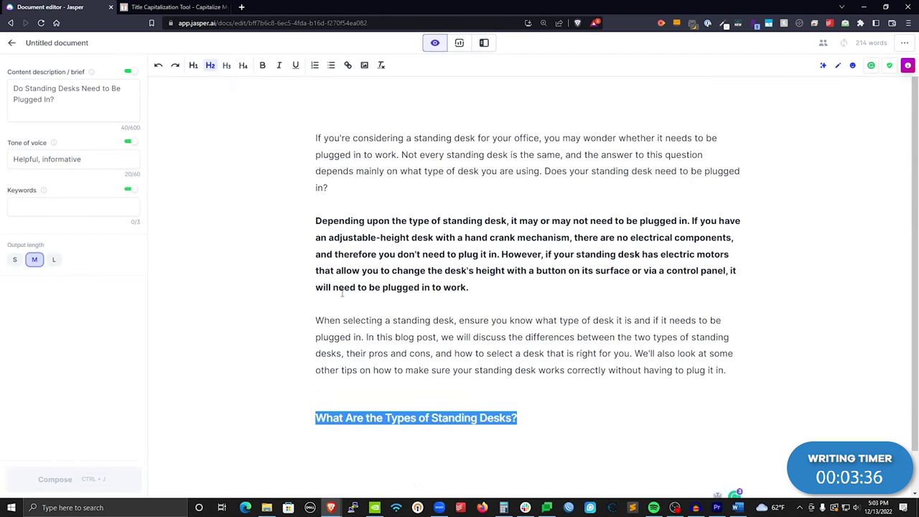
{"action": "left_click", "coordinate": [532, 422]}
{"action": "key", "text": "Up"}
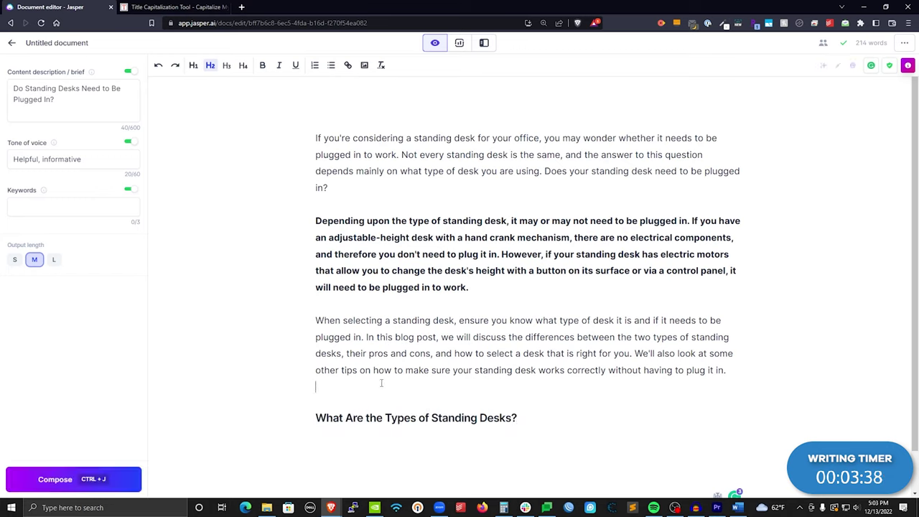
{"action": "key", "text": "BackSpace"}
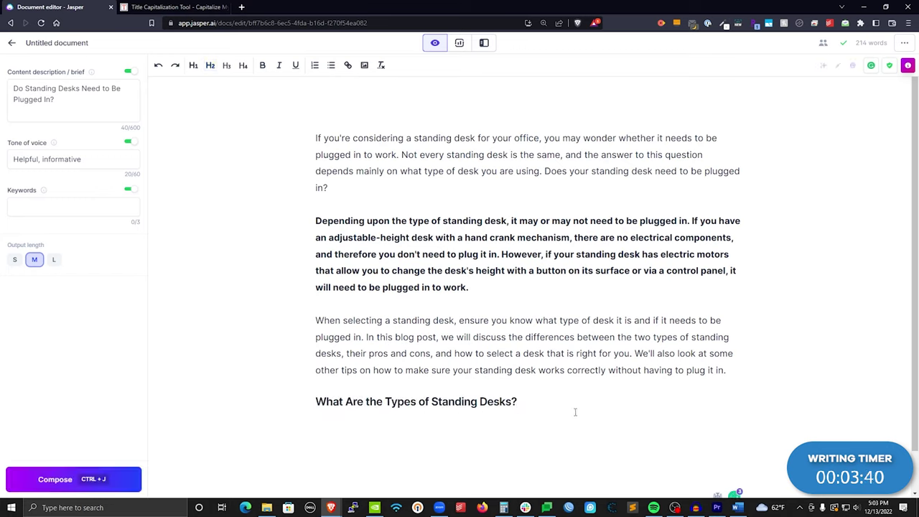
- Begin the section under the heading with "When it comes to standing desks" and have Jasper compose the paragraphs on manual and electric desks
{"action": "type", "text": "When it comes"}
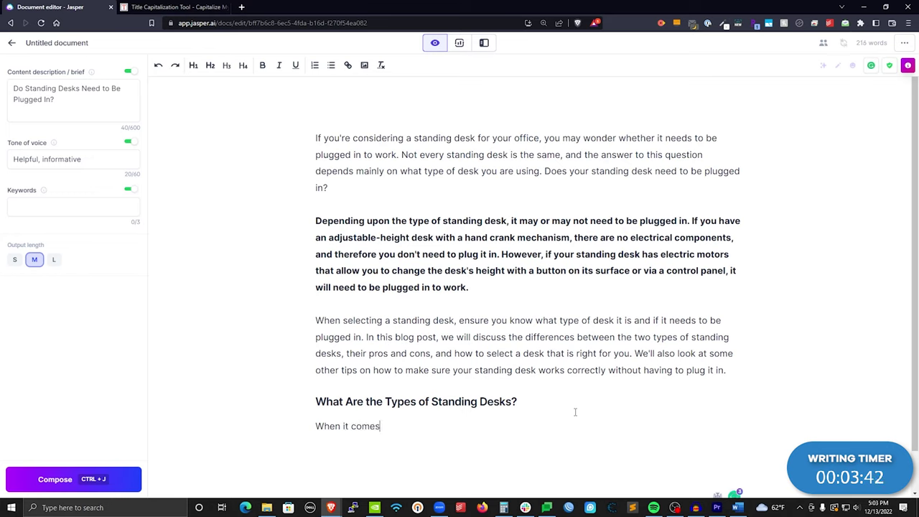
{"action": "type", "text": " to standing desks"}
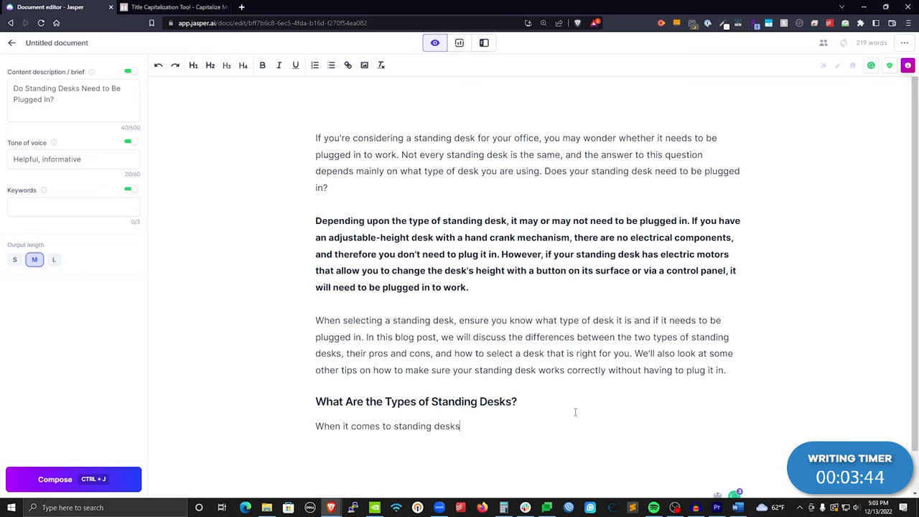
{"action": "key", "text": "ctrl+j"}
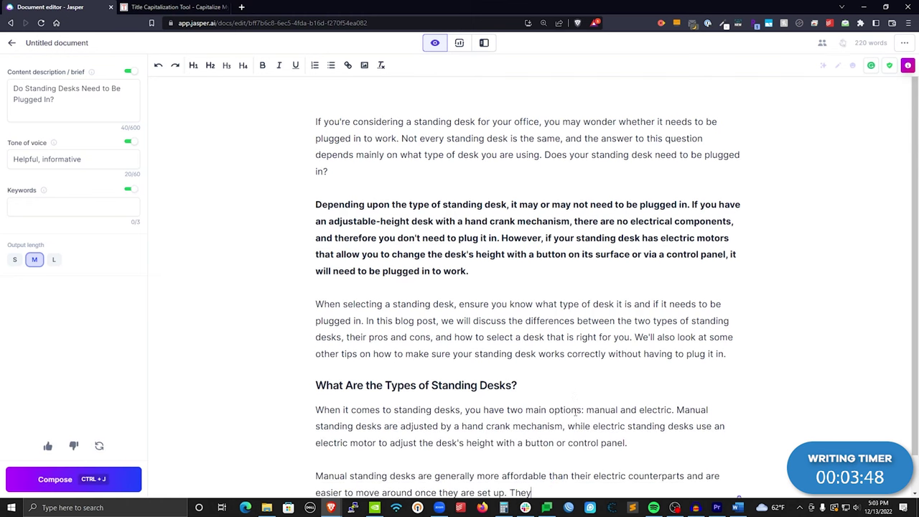
{"action": "scroll", "coordinate": [572, 378], "scroll_direction": "down", "scroll_amount": 1}
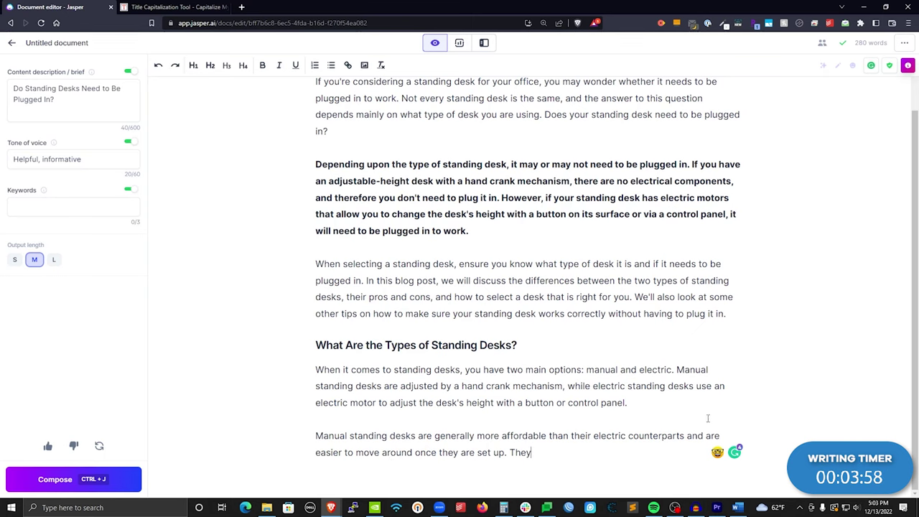
{"action": "key", "text": "ctrl+j"}
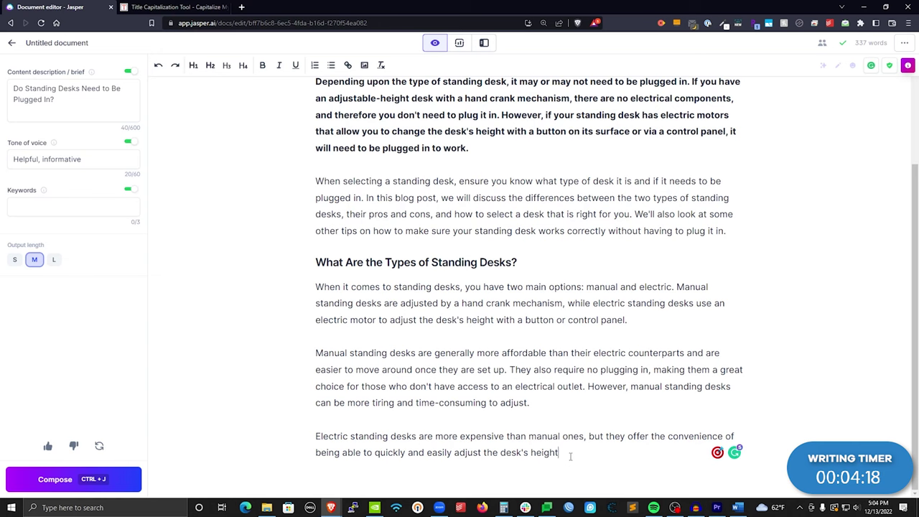
{"action": "key", "text": "ctrl+j"}
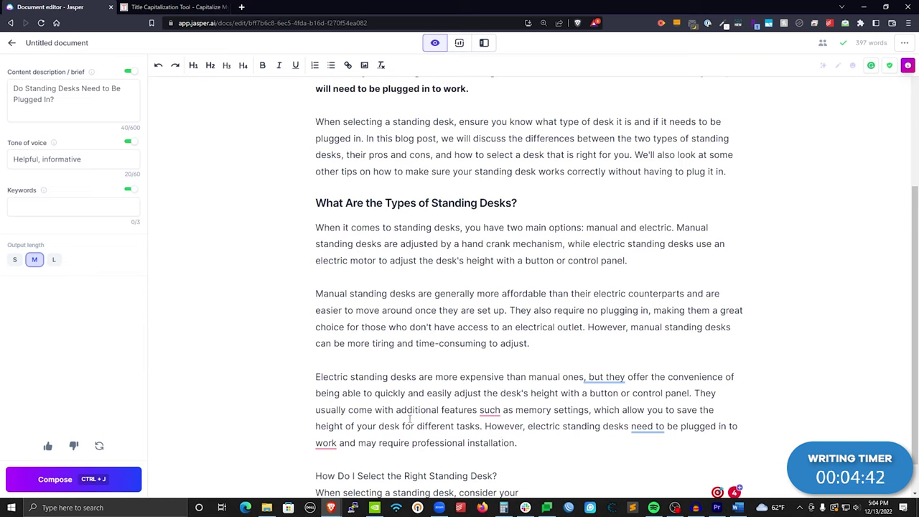
- Split the electric desk paragraph before "However" and accept Grammarly's ", such" comma and "Still, they" rewrite in it
{"action": "key", "text": "Return"}
{"action": "key", "text": "Return"}
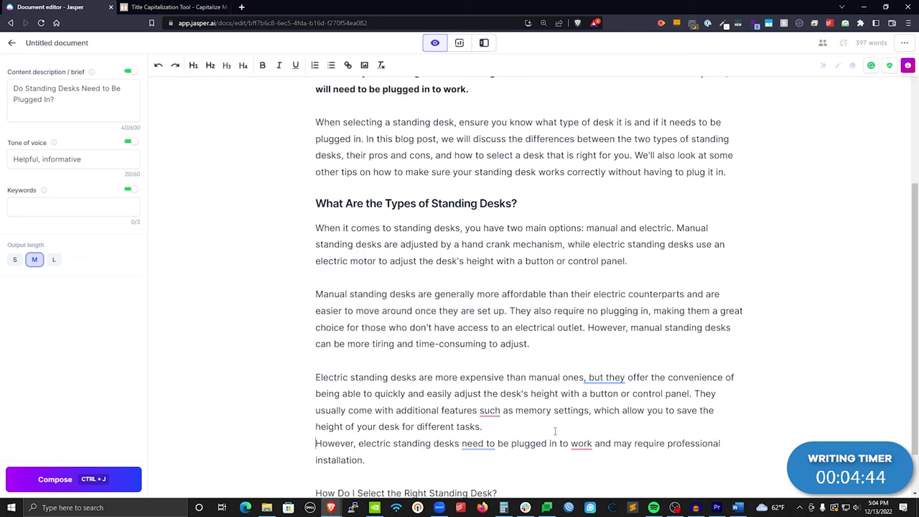
{"action": "scroll", "coordinate": [555, 431], "scroll_direction": "down", "scroll_amount": 1}
{"action": "mouse_move", "coordinate": [500, 336]}
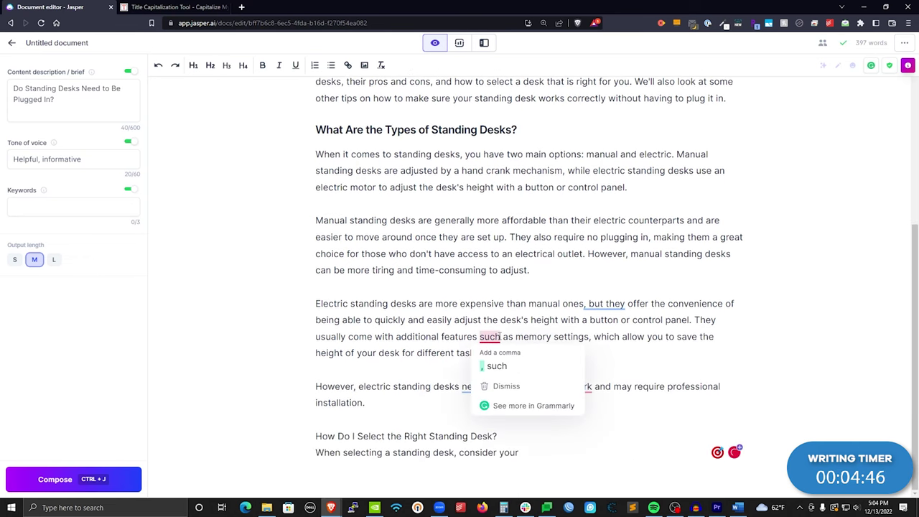
{"action": "left_click", "coordinate": [499, 364]}
{"action": "mouse_move", "coordinate": [605, 304]}
{"action": "left_click", "coordinate": [607, 332]}
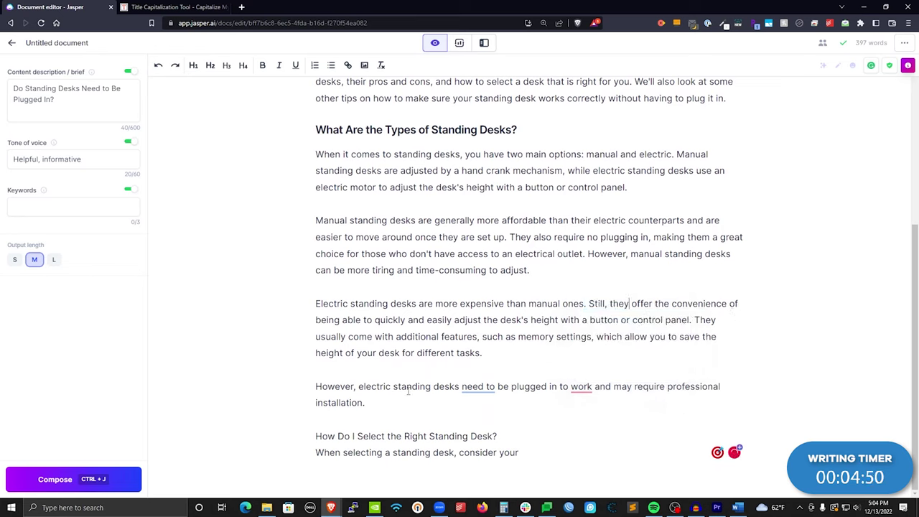
- Delete the generated "How Do I Select the Right Standing Desk?" line and the unfinished sentence below it
{"action": "mouse_move", "coordinate": [475, 388]}
{"action": "mouse_move", "coordinate": [593, 388]}
{"action": "left_click_drag", "start_coordinate": [519, 453], "coordinate": [314, 437]}
{"action": "key", "text": "BackSpace"}
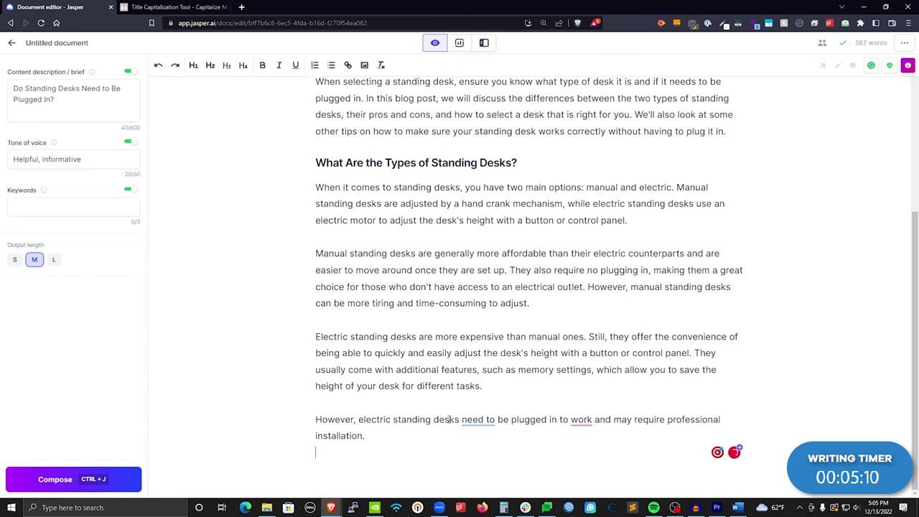
- Replace the text after "need to be plugged in" in the "However" sentence with "order to raise or" and have Jasper continue from there
{"action": "mouse_move", "coordinate": [510, 421]}
{"action": "left_click_drag", "start_coordinate": [559, 419], "coordinate": [595, 435]}
{"action": "type", "text": "ord"}
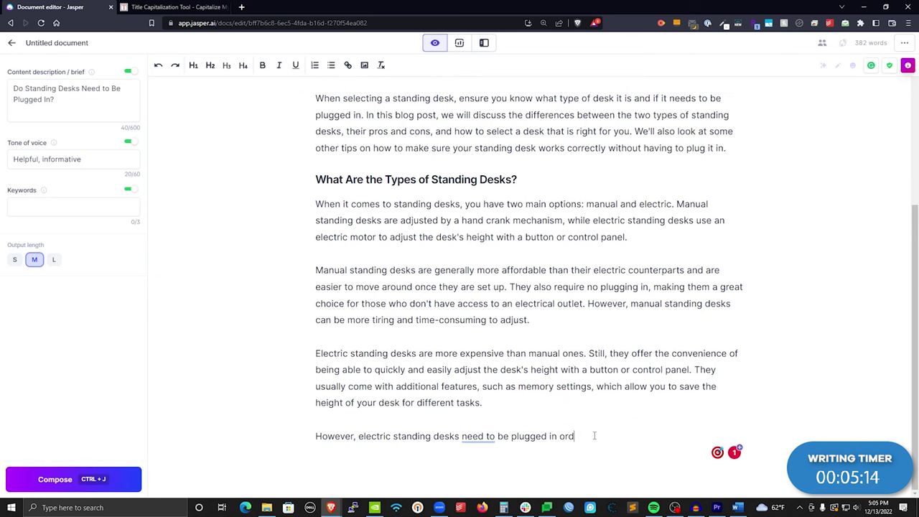
{"action": "type", "text": "er to raise or"}
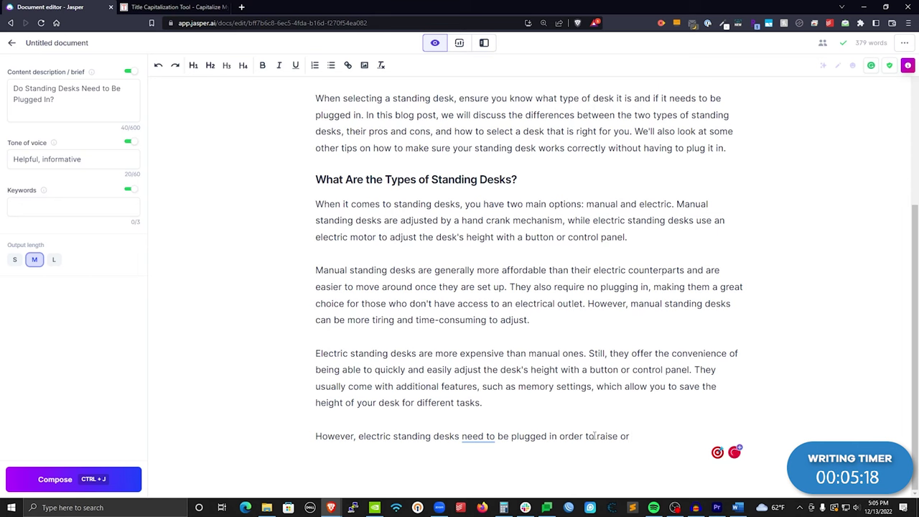
{"action": "key", "text": "ctrl+j"}
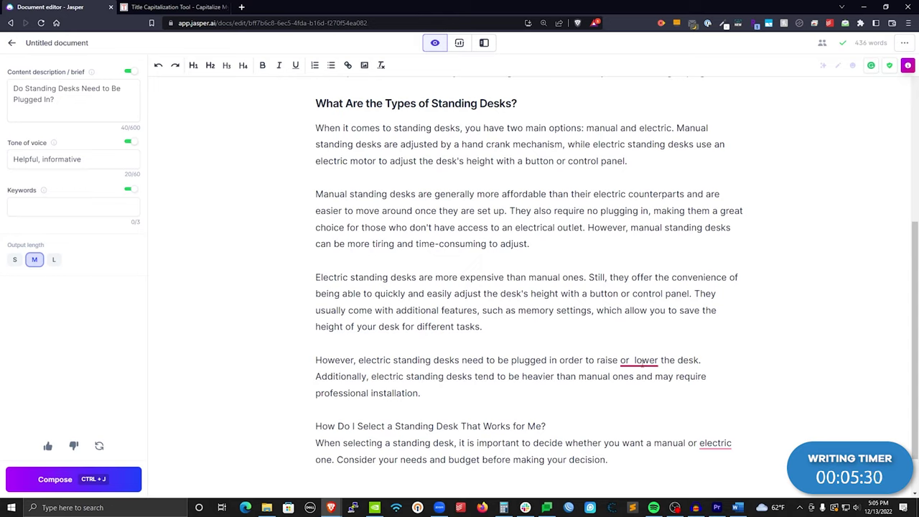
- Accept Grammarly's spacing fix for "or lower" and place the cursor before "Additionally" in the same paragraph
{"action": "mouse_move", "coordinate": [632, 366]}
{"action": "left_click", "coordinate": [643, 388]}
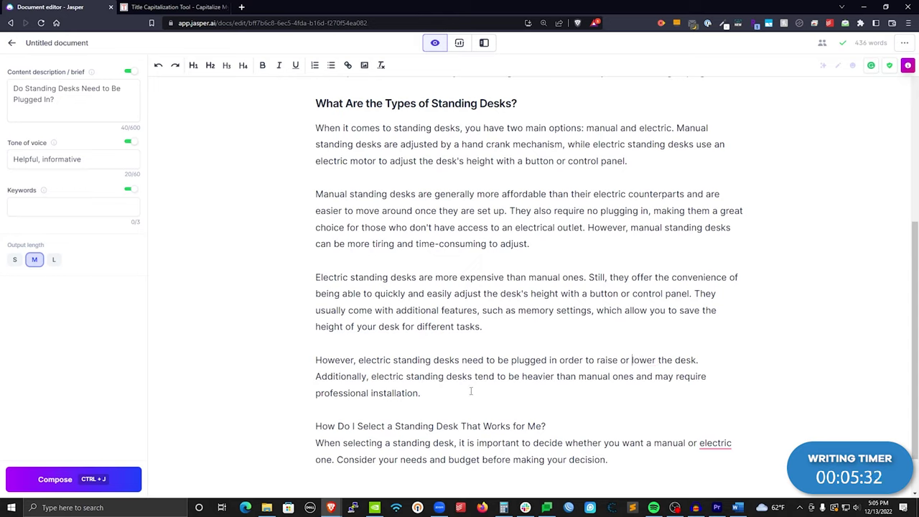
{"action": "left_click", "coordinate": [317, 380]}
{"action": "scroll", "coordinate": [410, 419], "scroll_direction": "down", "scroll_amount": 1}
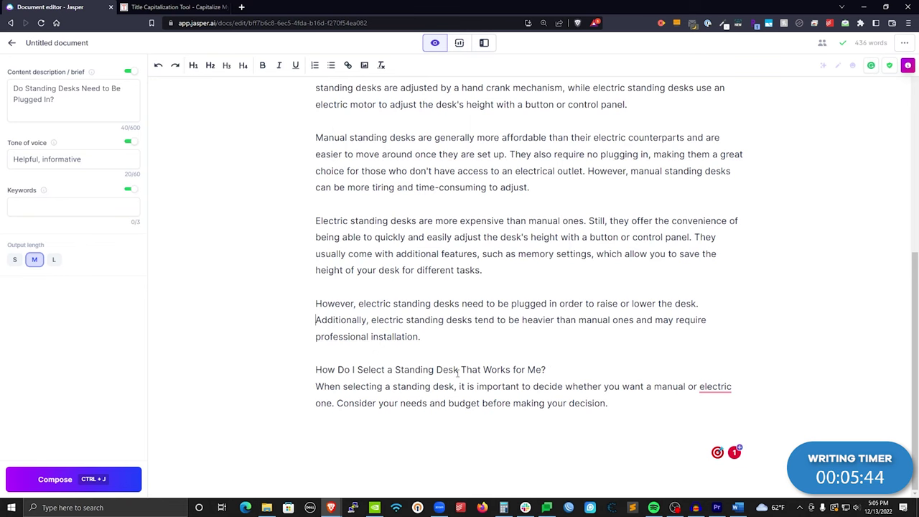
- Check the outline in Word, and in Jasper make "How Do I Select a Standing Desk That Works for Me?" an H2 heading without the blank line above
{"action": "key", "text": "alt+Tab"}
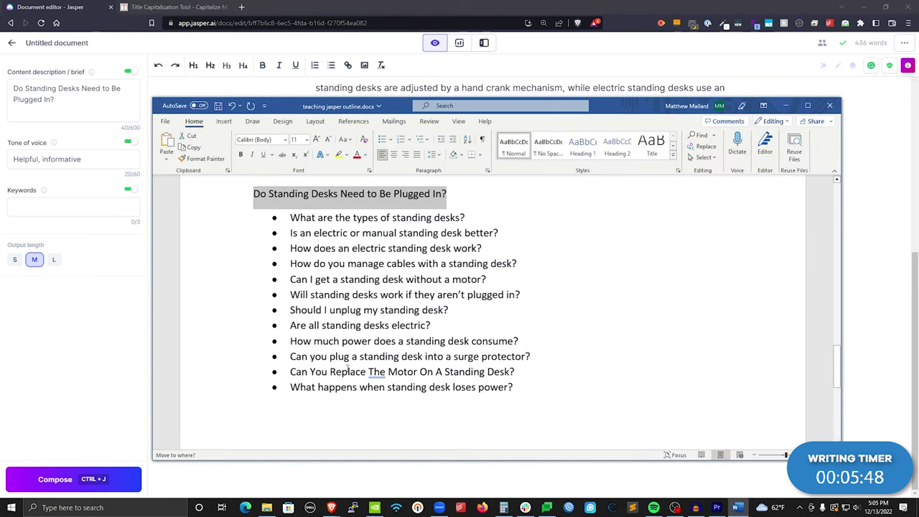
{"action": "key", "text": "alt+Tab"}
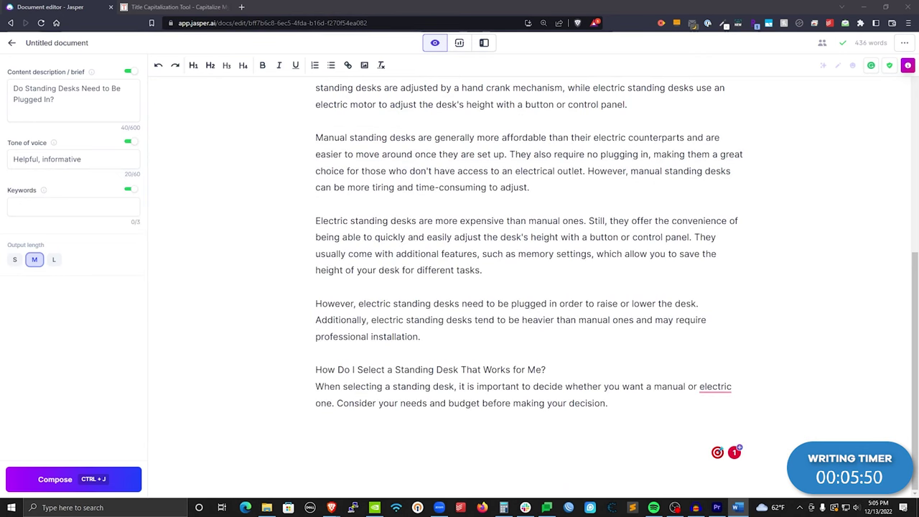
{"action": "left_click_drag", "start_coordinate": [549, 369], "coordinate": [317, 369]}
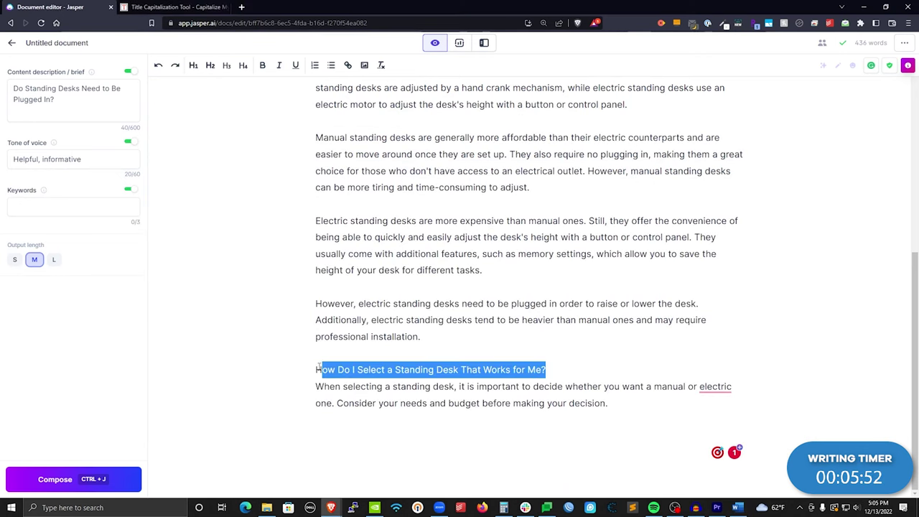
{"action": "left_click", "coordinate": [210, 66]}
{"action": "left_click", "coordinate": [316, 353]}
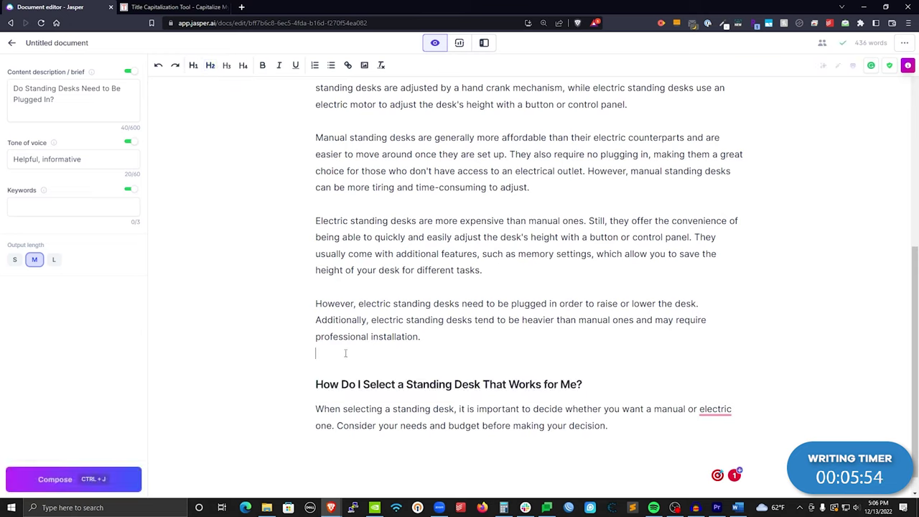
{"action": "key", "text": "BackSpace"}
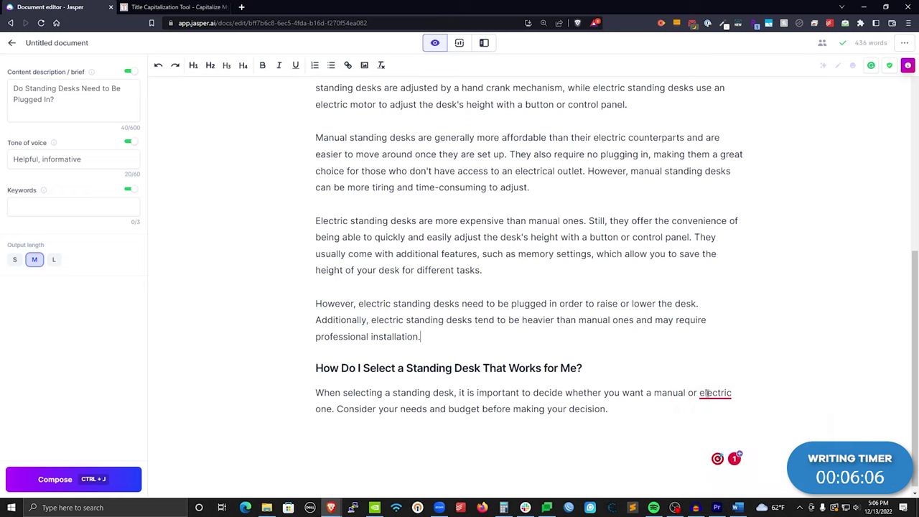
- Accept Grammarly's "an electric" below the new heading and have Jasper compose the rest of the desk selection section from the paragraph's end
{"action": "left_click", "coordinate": [722, 411]}
{"action": "left_click", "coordinate": [656, 407]}
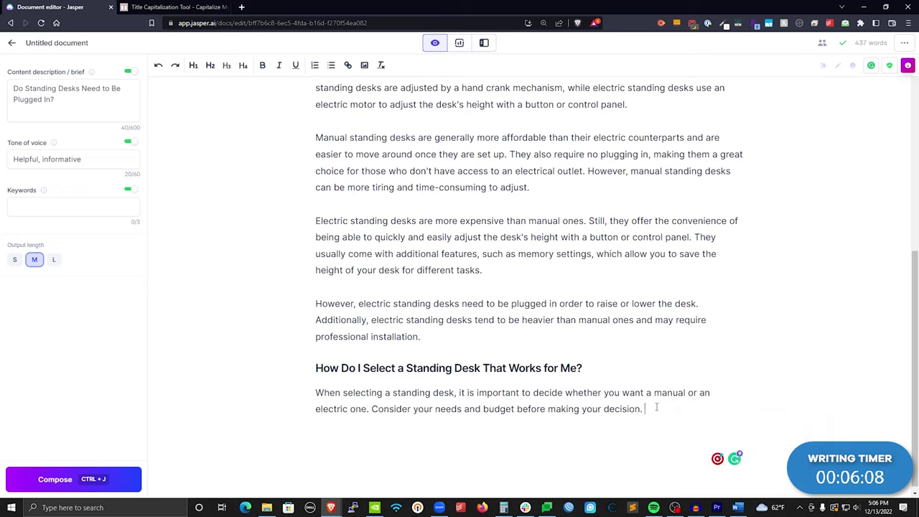
{"action": "key", "text": "ctrl+j"}
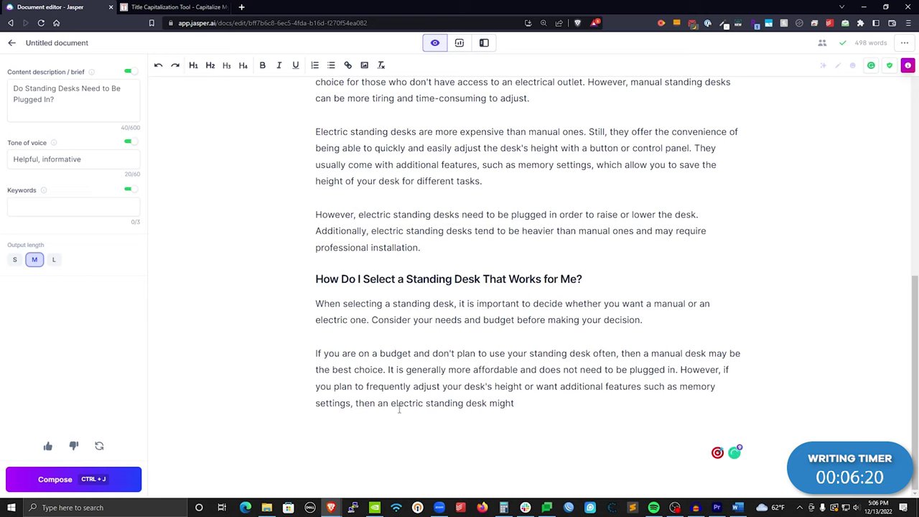
{"action": "key", "text": "ctrl+j"}
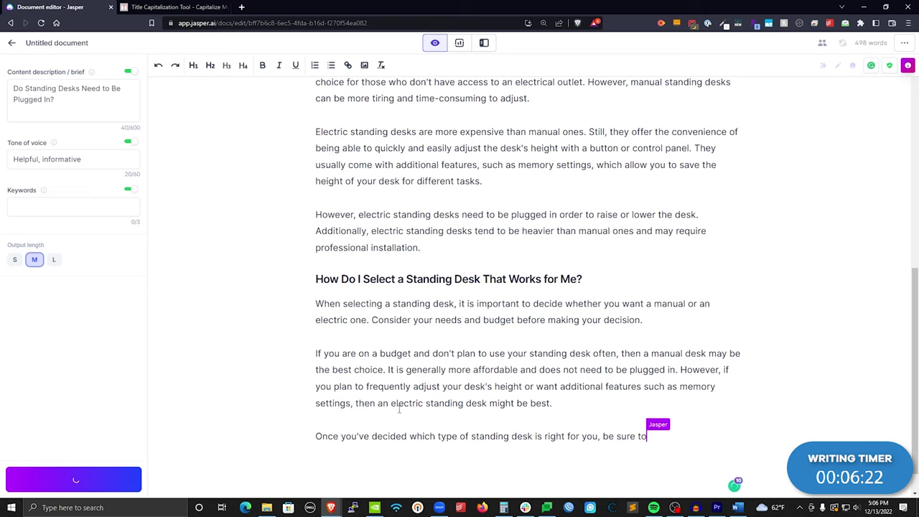
{"action": "scroll", "coordinate": [400, 402], "scroll_direction": "down", "scroll_amount": 2}
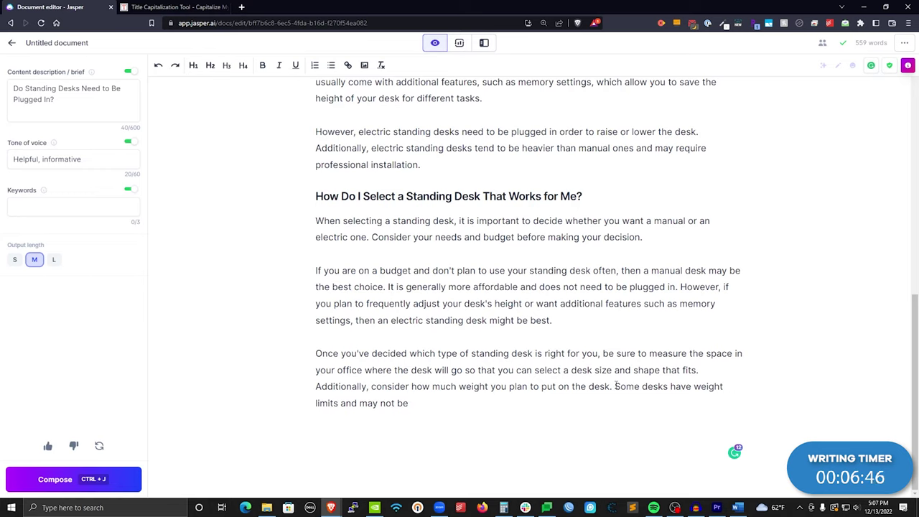
{"action": "key", "text": "ctrl+j"}
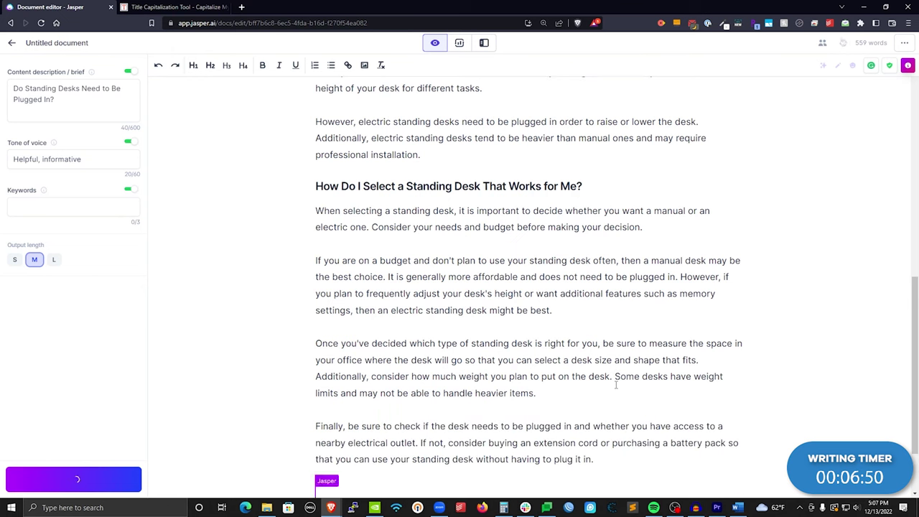
{"action": "scroll", "coordinate": [553, 303], "scroll_direction": "down", "scroll_amount": 2}
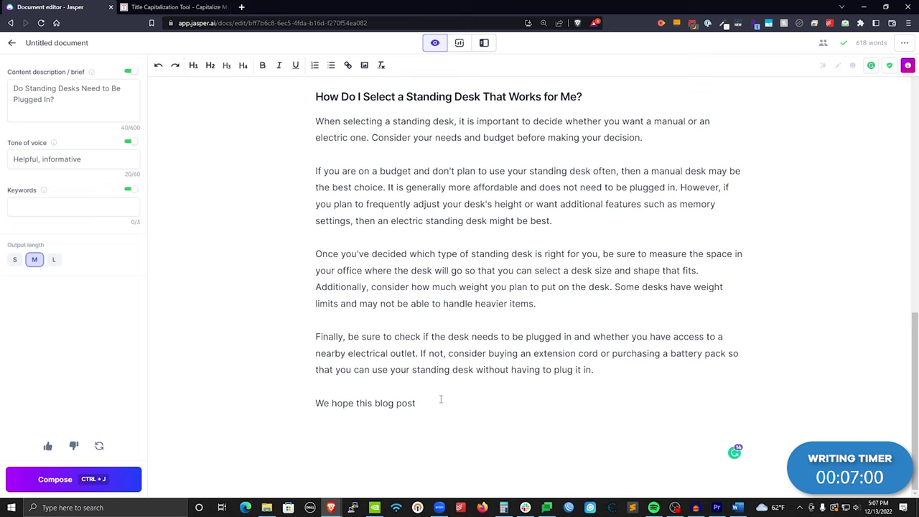
- Have Jasper continue from "We hope this blog post", and delete all of the closing text after the "Finally" paragraph
{"action": "key", "text": "ctrl+j"}
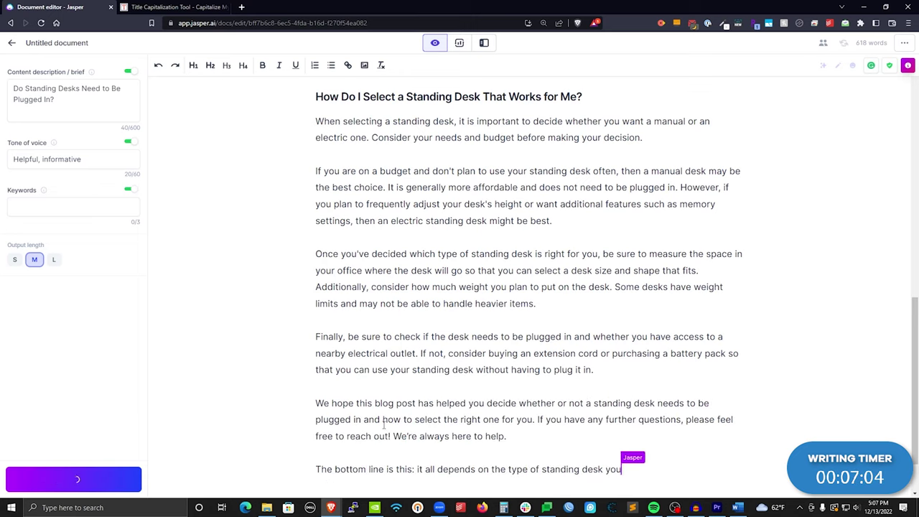
{"action": "left_click_drag", "start_coordinate": [739, 403], "coordinate": [300, 328]}
{"action": "key", "text": "BackSpace"}
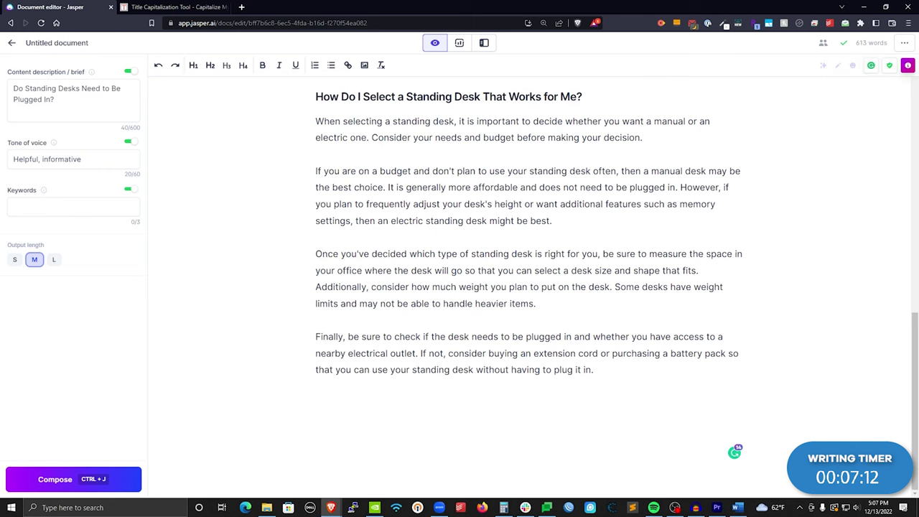
- Check the outline in Word, and in Capitalize My Title enter "Is an Electrical or Manual Standing Desk Better?" and copy the title-cased result
{"action": "scroll", "coordinate": [468, 246], "scroll_direction": "up", "scroll_amount": 6}
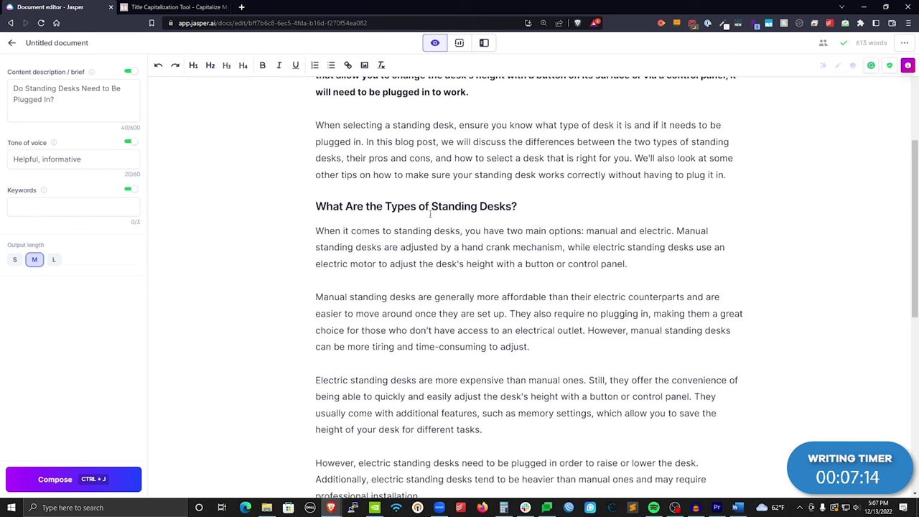
{"action": "key", "text": "alt+Tab"}
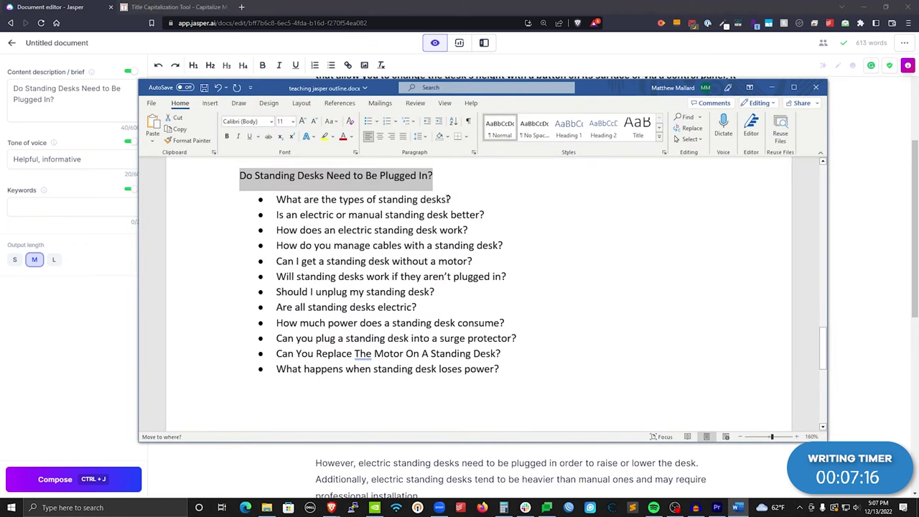
{"action": "left_click", "coordinate": [453, 215]}
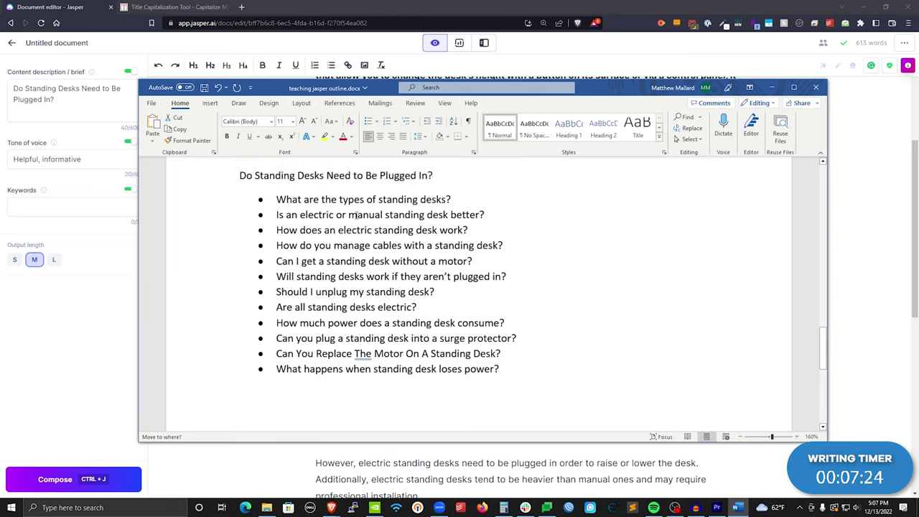
{"action": "key", "text": "alt+Tab"}
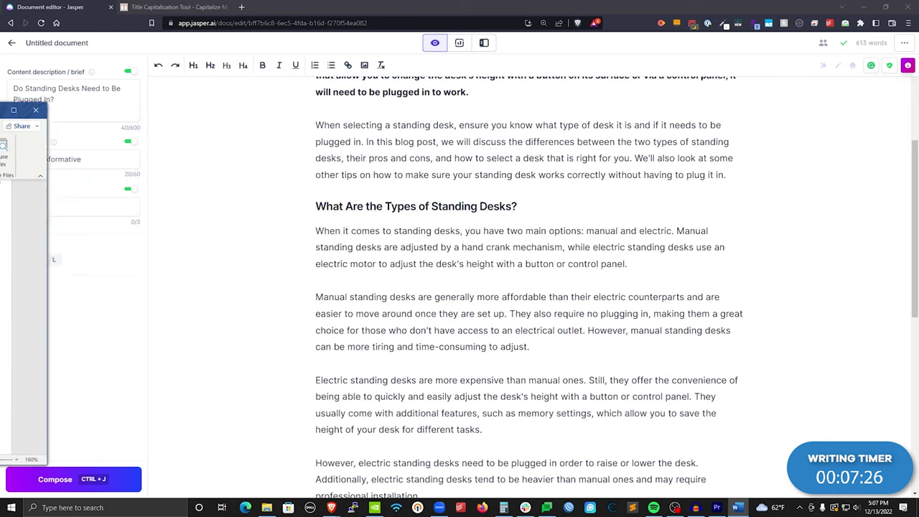
{"action": "left_click", "coordinate": [173, 8]}
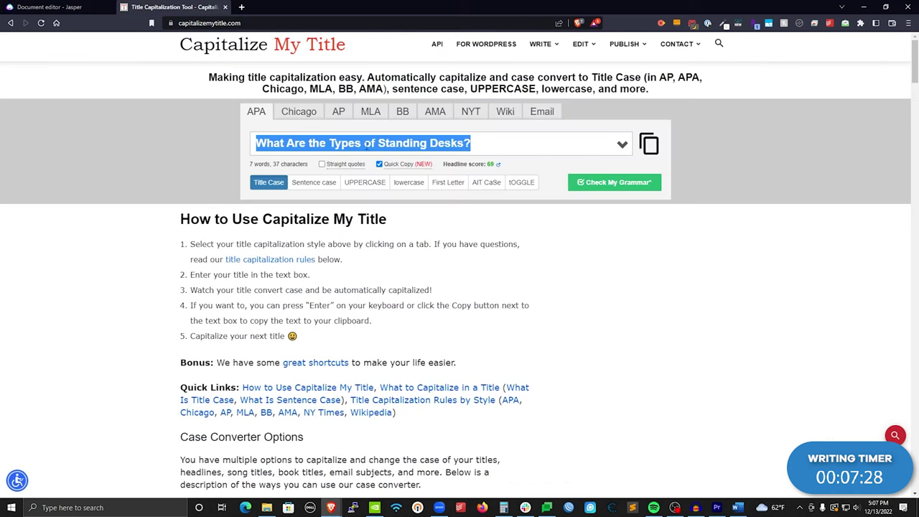
{"action": "type", "text": "a"}
{"action": "key", "text": "BackSpace"}
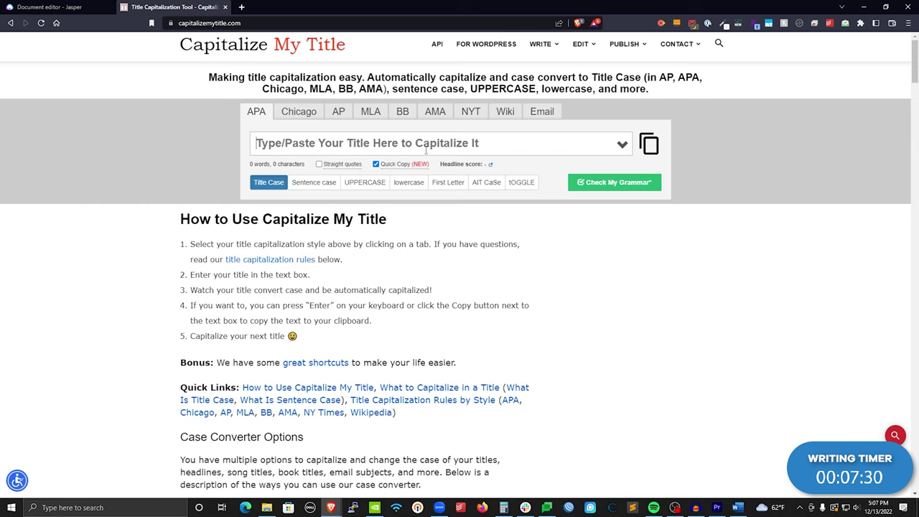
{"action": "type", "text": "Is an Electrical "}
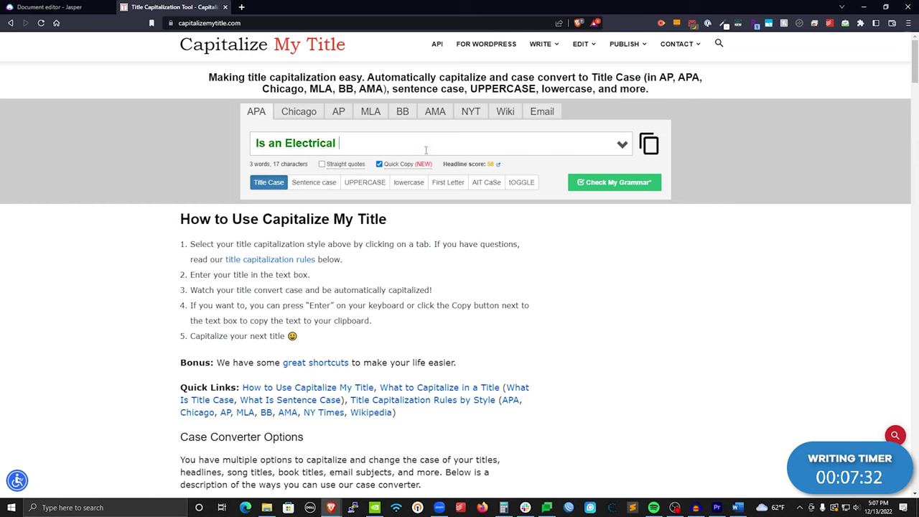
{"action": "type", "text": "Or Manual Stan"}
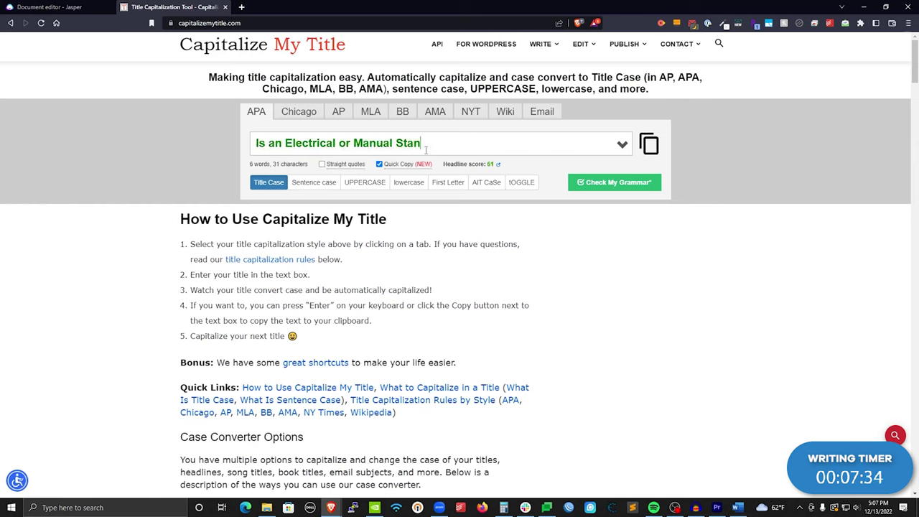
{"action": "type", "text": "ding Desk Better?"}
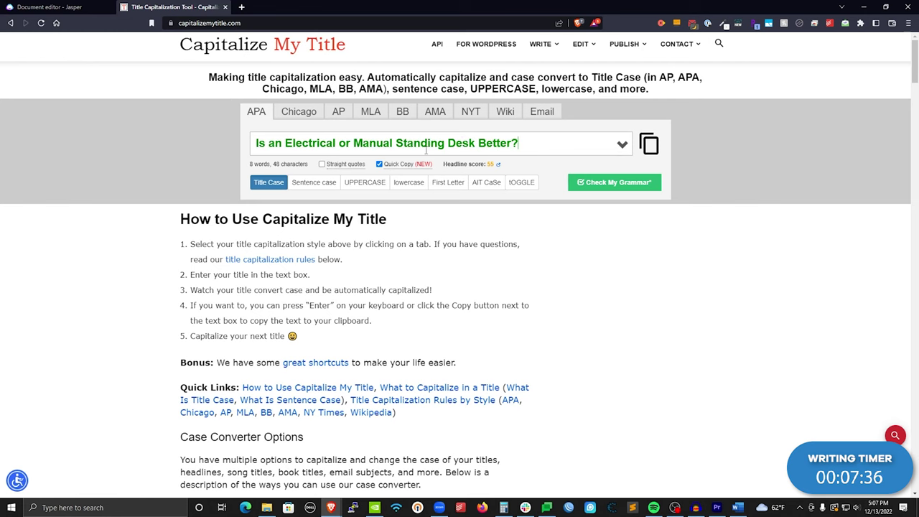
{"action": "key", "text": "Return"}
{"action": "left_click", "coordinate": [649, 143]}
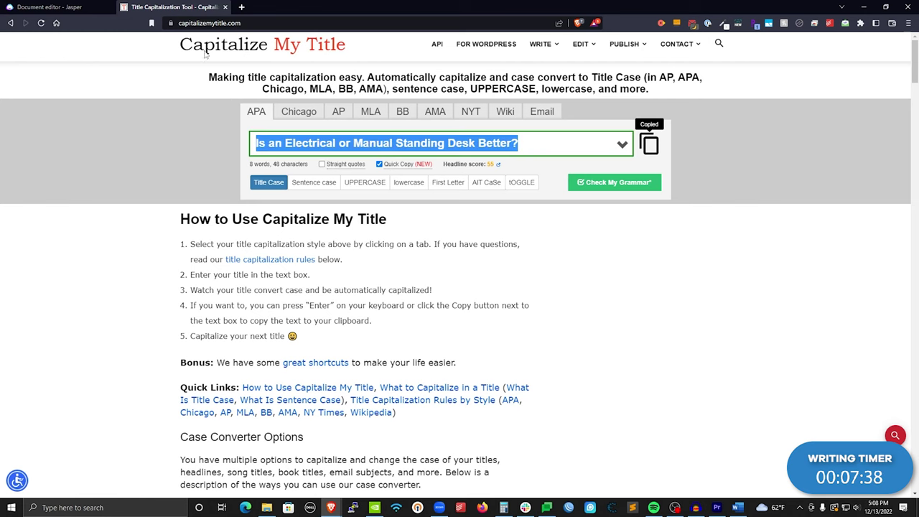
- In Jasper, paste the copied question at the article's end as an H2 heading without the blank line above it
{"action": "left_click", "coordinate": [54, 7]}
{"action": "scroll", "coordinate": [502, 297], "scroll_direction": "down", "scroll_amount": 6}
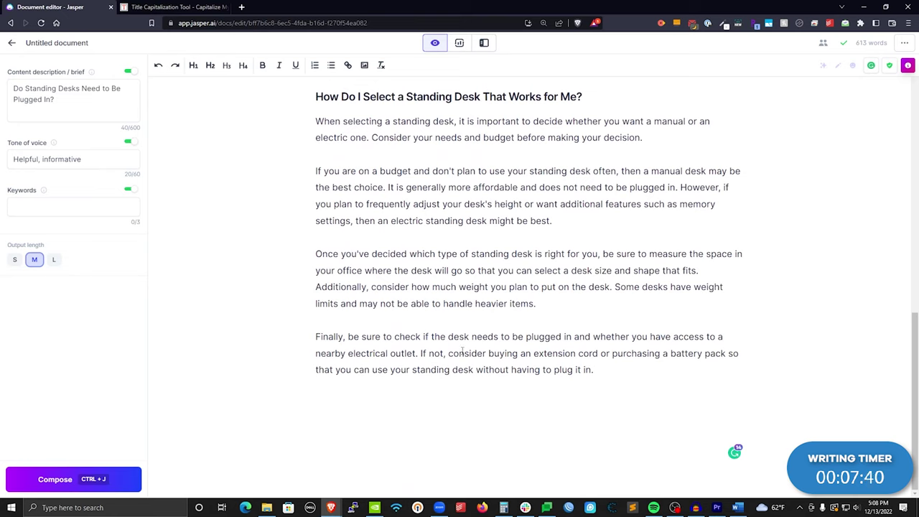
{"action": "key", "text": "ctrl+v"}
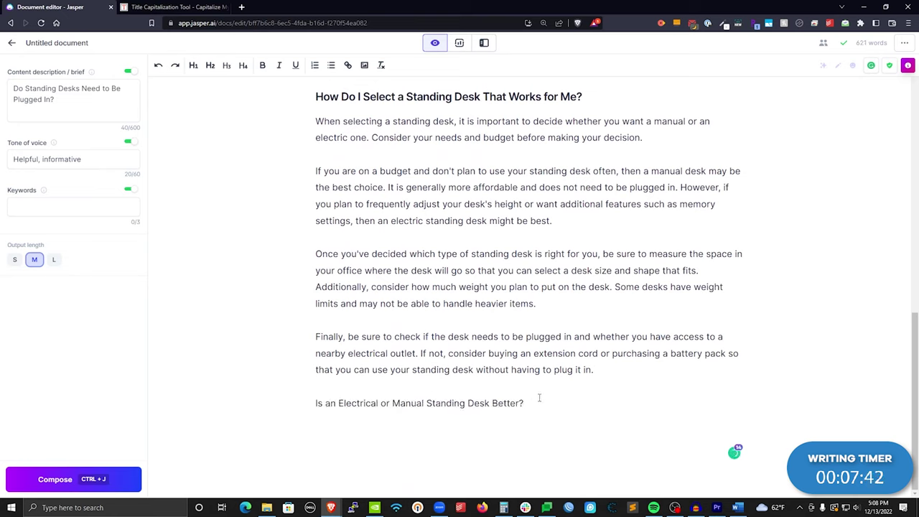
{"action": "left_click_drag", "start_coordinate": [536, 401], "coordinate": [305, 406]}
{"action": "left_click", "coordinate": [210, 66]}
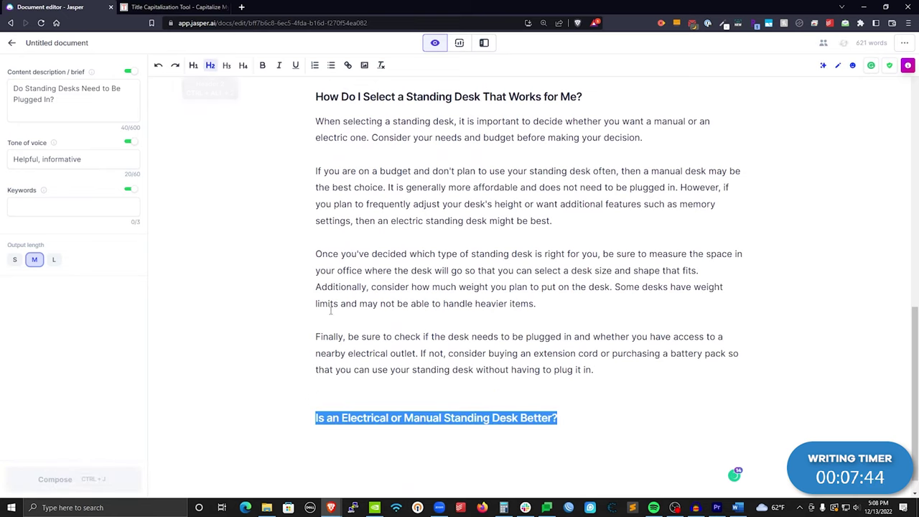
{"action": "left_click", "coordinate": [330, 394]}
{"action": "key", "text": "BackSpace"}
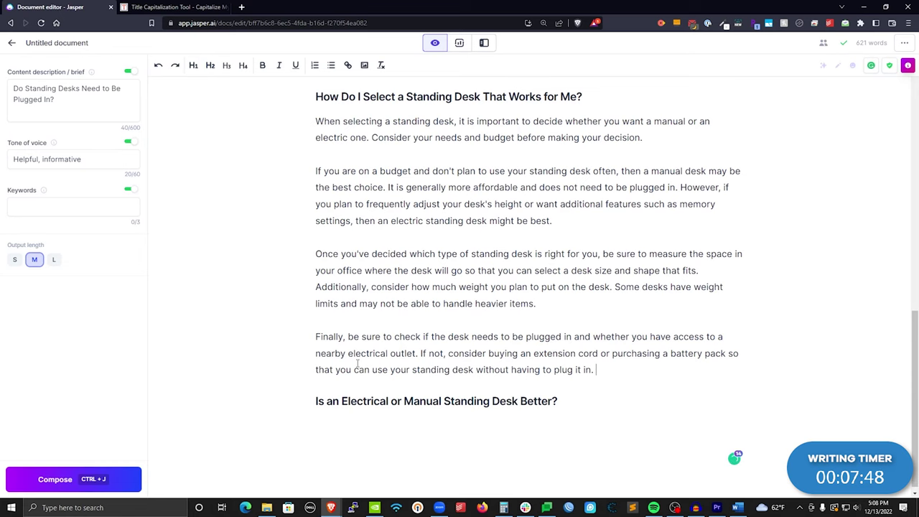
- Start the paragraph below the new heading with "Depending on your needs" and have Jasper compose the rest
{"action": "left_click", "coordinate": [573, 401]}
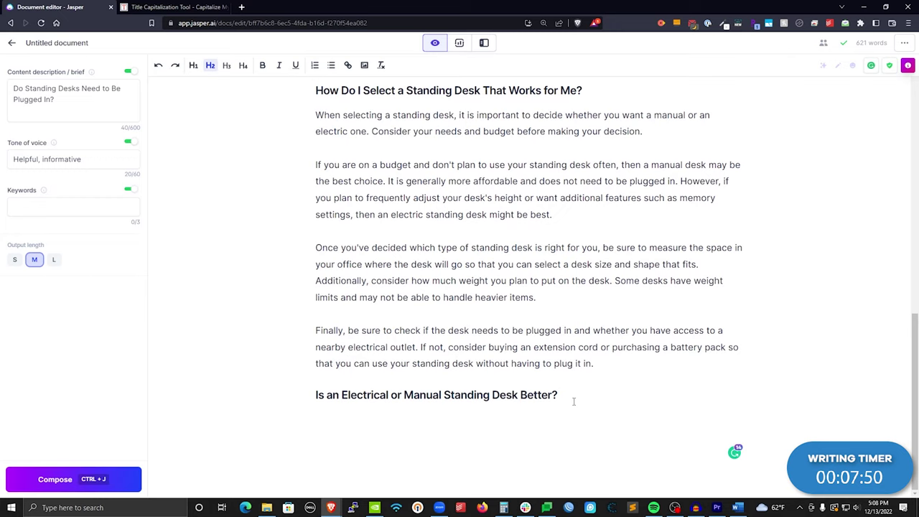
{"action": "key", "text": "Return"}
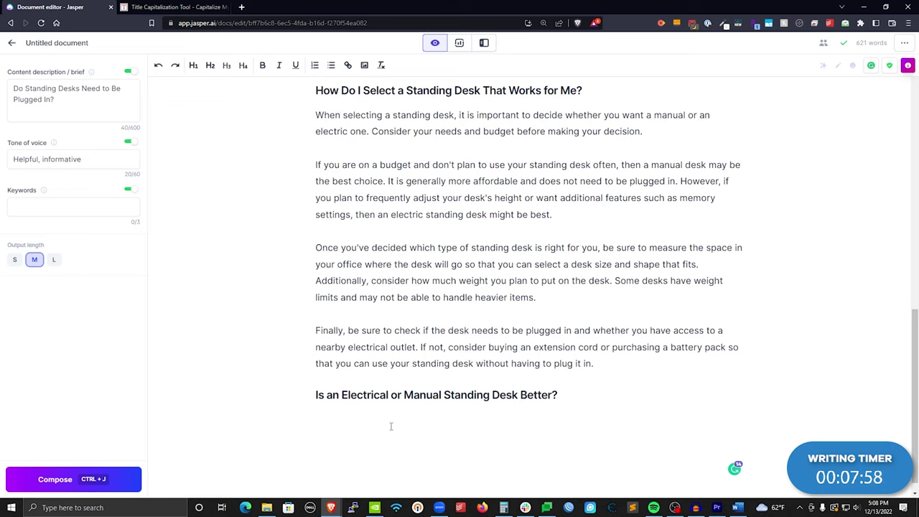
{"action": "type", "text": "Depen"}
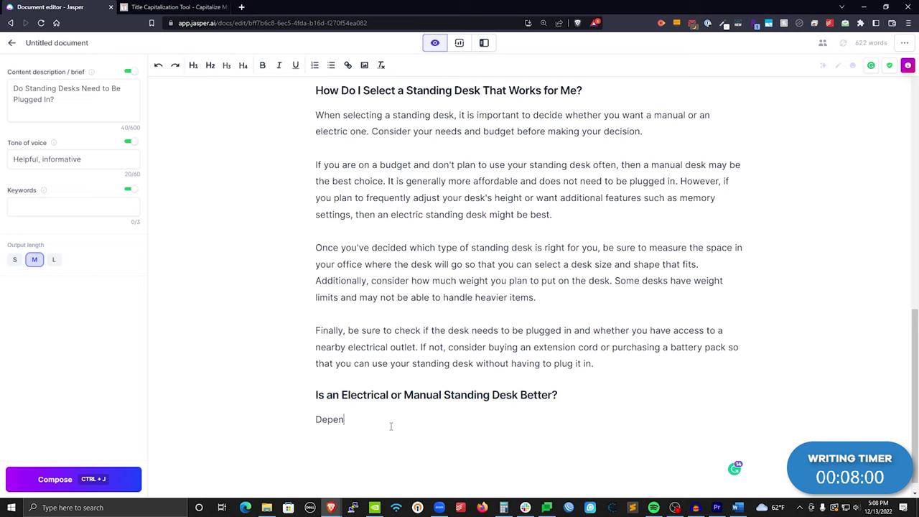
{"action": "type", "text": "ding on your needs"}
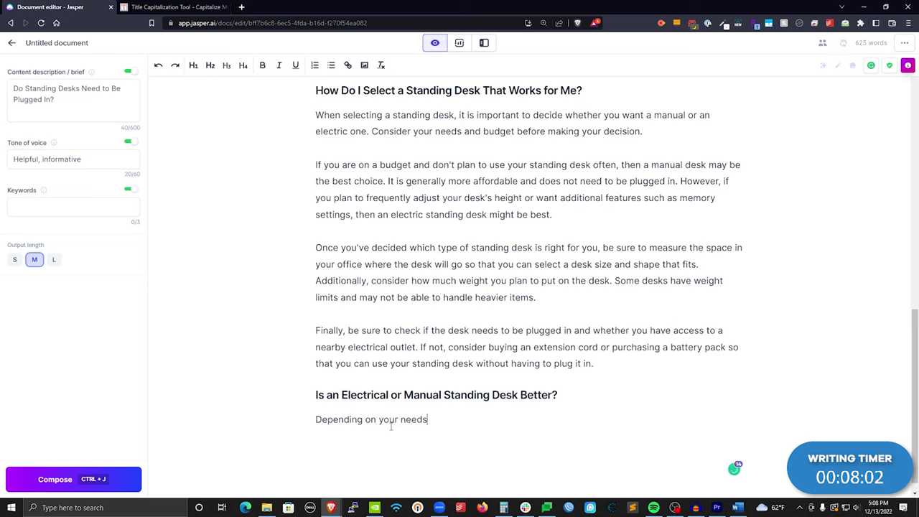
{"action": "key", "text": "ctrl+j"}
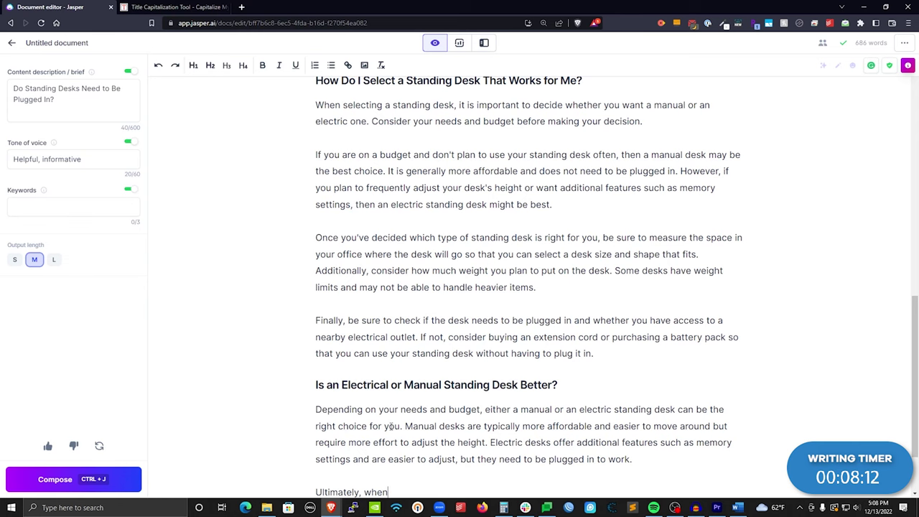
- Compare the composed text with the desk selection section, and delete the whole "Is an Electrical or Manual Standing Desk Better?" section with its heading
{"action": "scroll", "coordinate": [492, 353], "scroll_direction": "down", "scroll_amount": 1}
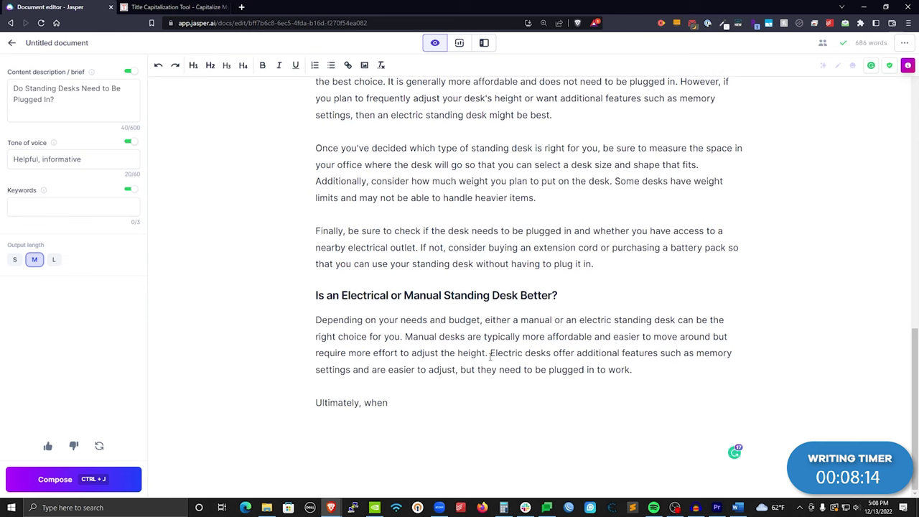
{"action": "scroll", "coordinate": [491, 352], "scroll_direction": "up", "scroll_amount": 3}
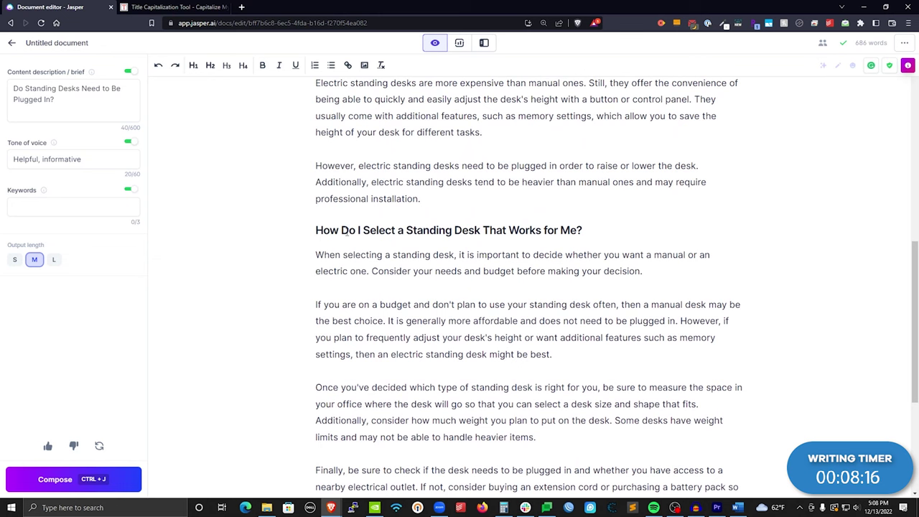
{"action": "scroll", "coordinate": [555, 249], "scroll_direction": "down", "scroll_amount": 2}
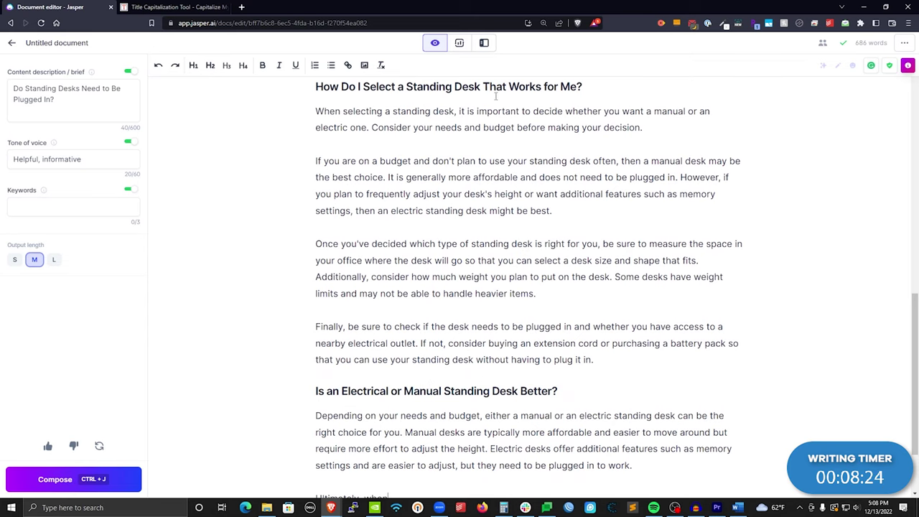
{"action": "scroll", "coordinate": [422, 416], "scroll_direction": "down", "scroll_amount": 2}
{"action": "left_click_drag", "start_coordinate": [423, 417], "coordinate": [289, 302]}
{"action": "key", "text": "BackSpace"}
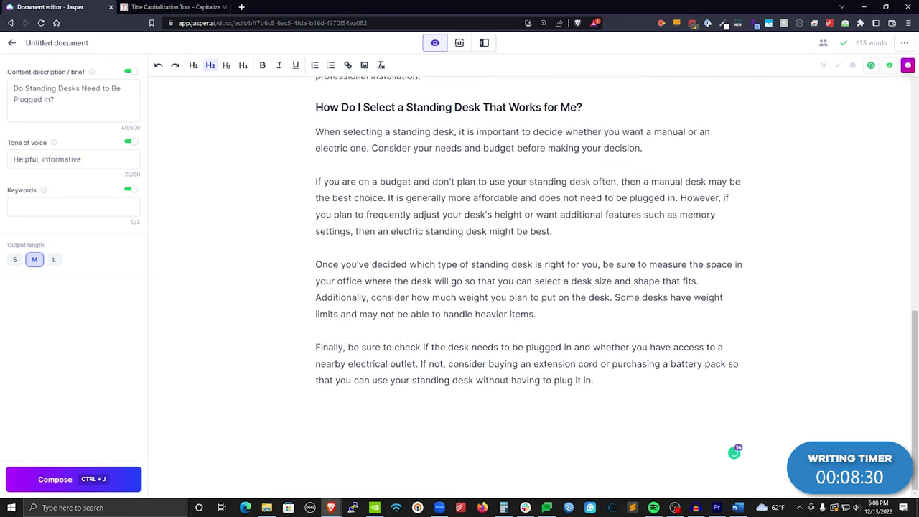
- Check the outline in Word, and in Capitalize My Title enter "How Does an Electric Standing Desk Work" and copy the result
{"action": "key", "text": "alt+Tab"}
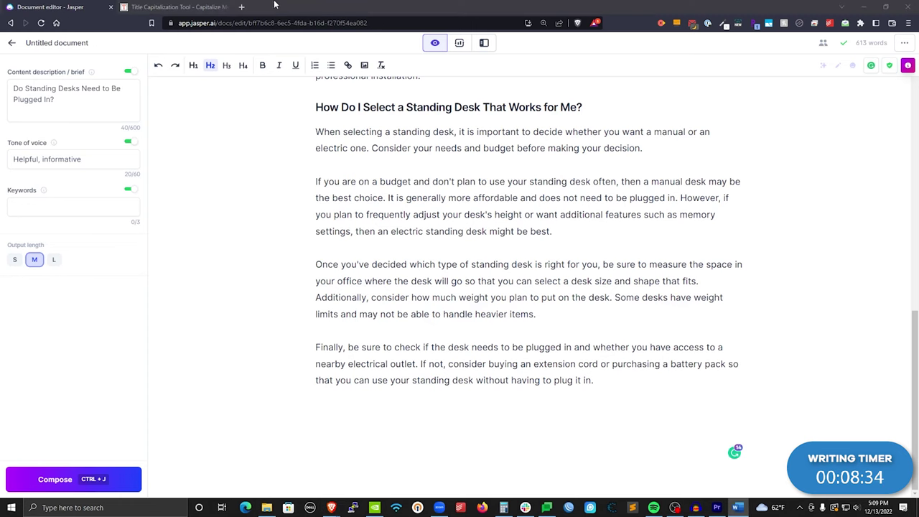
{"action": "left_click", "coordinate": [192, 6]}
{"action": "type", "text": "How O"}
{"action": "key", "text": "BackSpace"}
{"action": "type", "text": "D"}
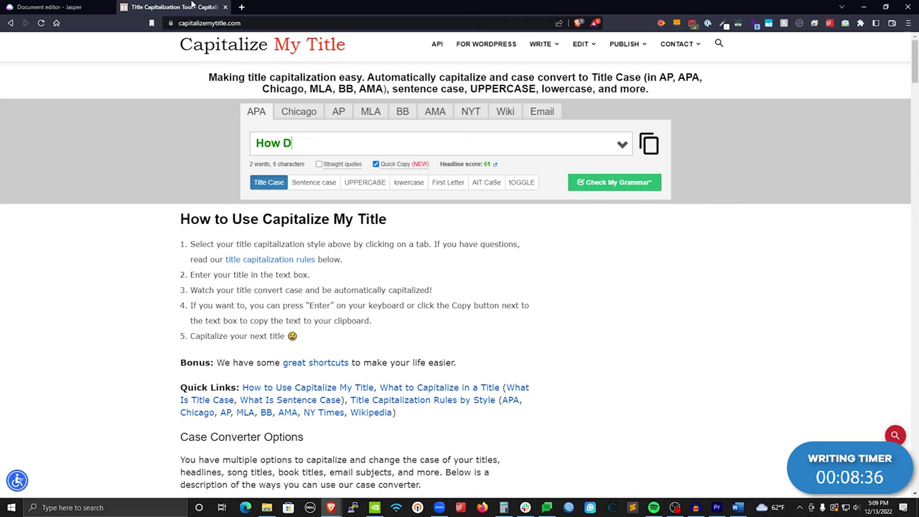
{"action": "type", "text": "oes an Electric Standing Desk Work"}
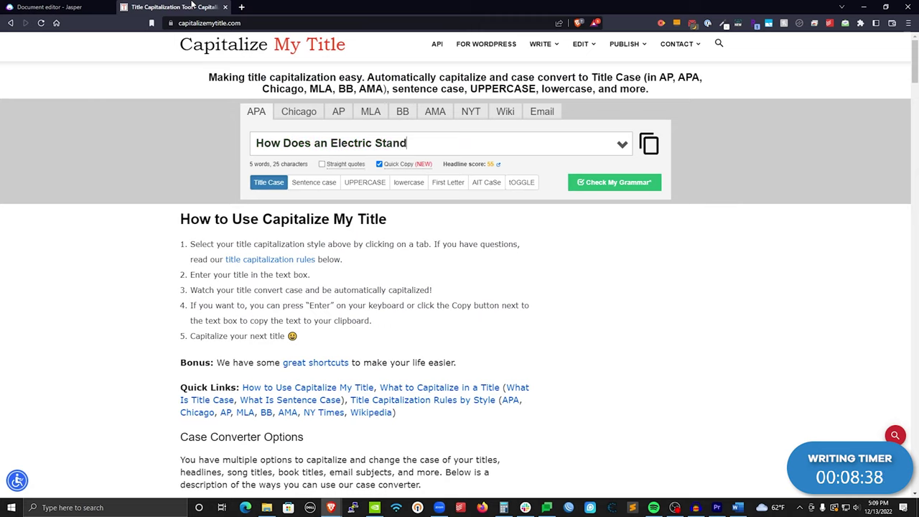
{"action": "left_click", "coordinate": [648, 144]}
- In Jasper, paste the title after the "Finally" paragraph, add a question mark, and make it an H2 heading without blank lines above
{"action": "key", "text": "ctrl+shift+Tab"}
{"action": "left_click", "coordinate": [334, 424]}
{"action": "key", "text": "ctrl+v"}
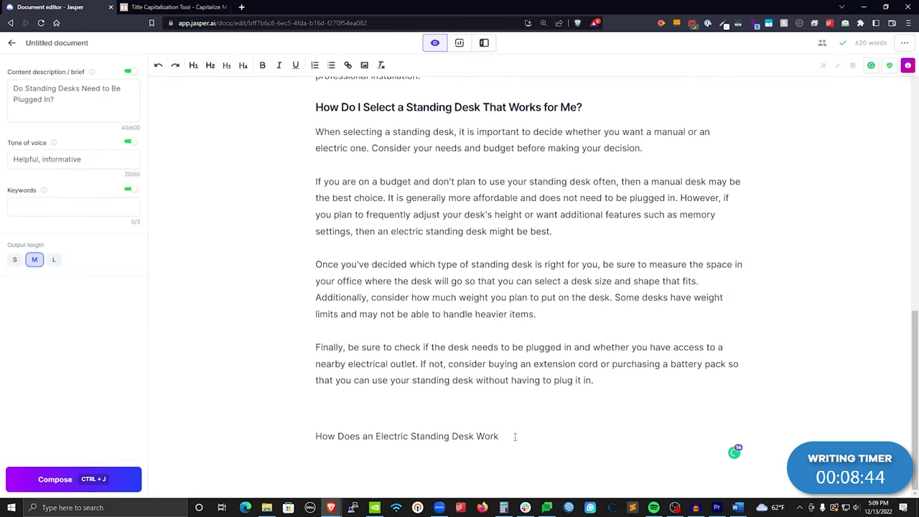
{"action": "type", "text": "?"}
{"action": "left_click_drag", "start_coordinate": [512, 436], "coordinate": [256, 439]}
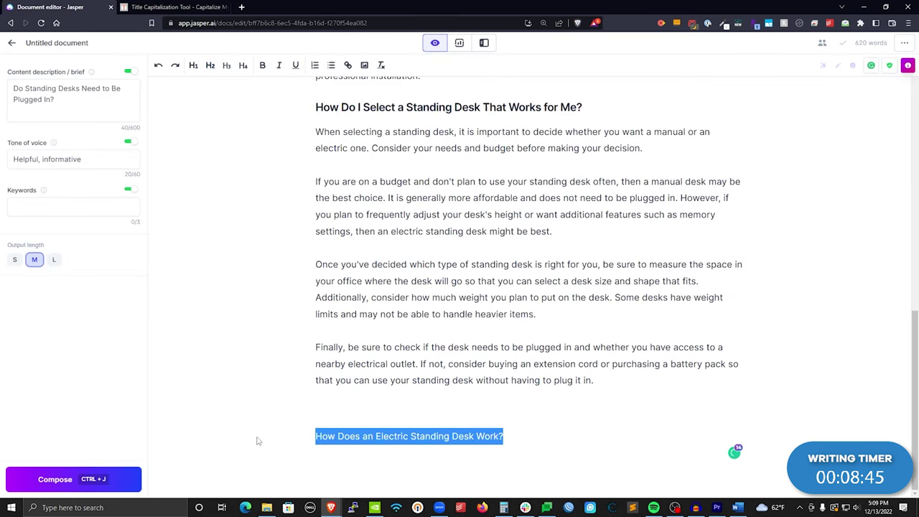
{"action": "left_click", "coordinate": [210, 65]}
{"action": "left_click", "coordinate": [328, 407]}
{"action": "key", "text": "BackSpace"}
- Begin the paragraph below the heading with "Electric standing desks" and have Jasper compose twice to complete the section
{"action": "left_click", "coordinate": [404, 446]}
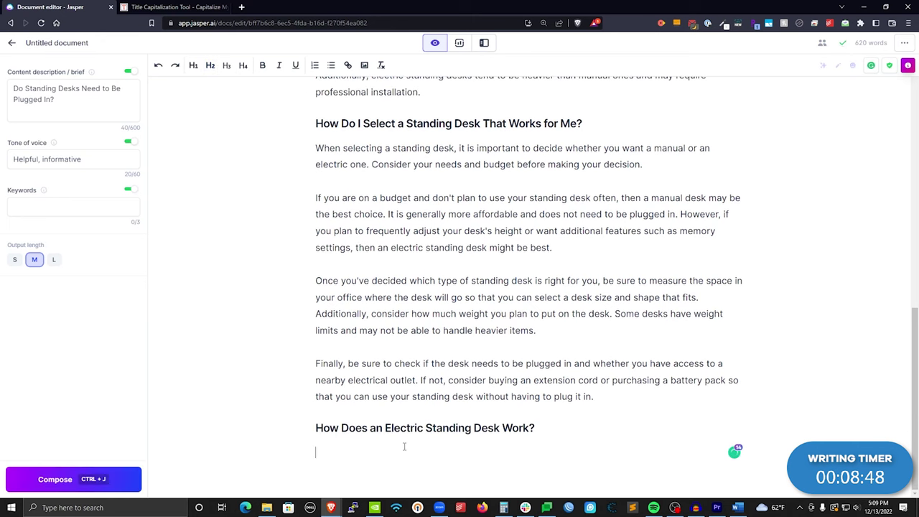
{"action": "type", "text": "Electric stan"}
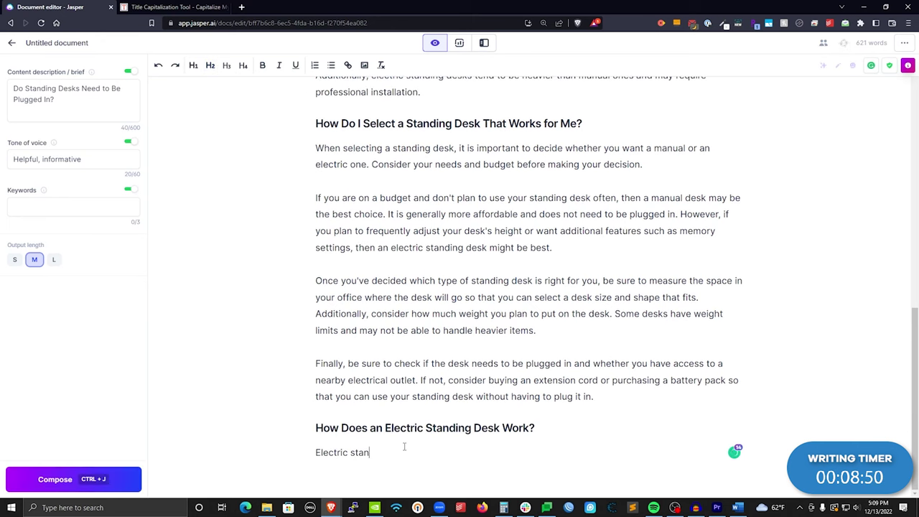
{"action": "type", "text": "ding desks"}
{"action": "key", "text": "ctrl+j"}
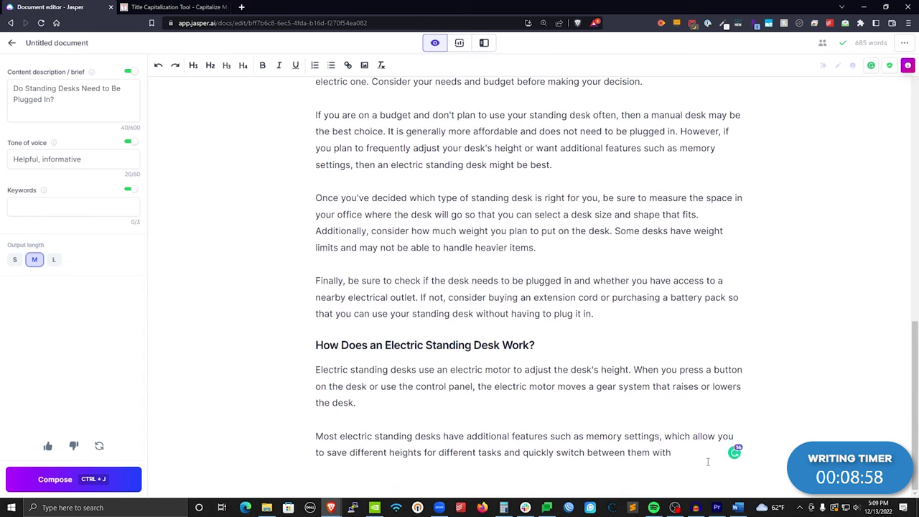
{"action": "key", "text": "ctrl+j"}
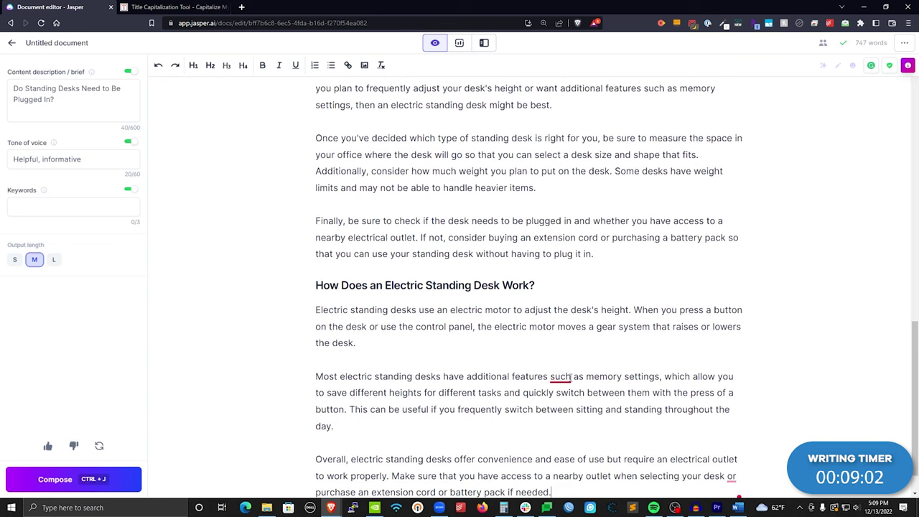
- Accept Grammarly's comma fixes before "such as memory settings" and before "or purchase an extension cord" in the new section
{"action": "mouse_move", "coordinate": [560, 377]}
{"action": "left_click", "coordinate": [570, 400]}
{"action": "scroll", "coordinate": [591, 401], "scroll_direction": "down", "scroll_amount": 1}
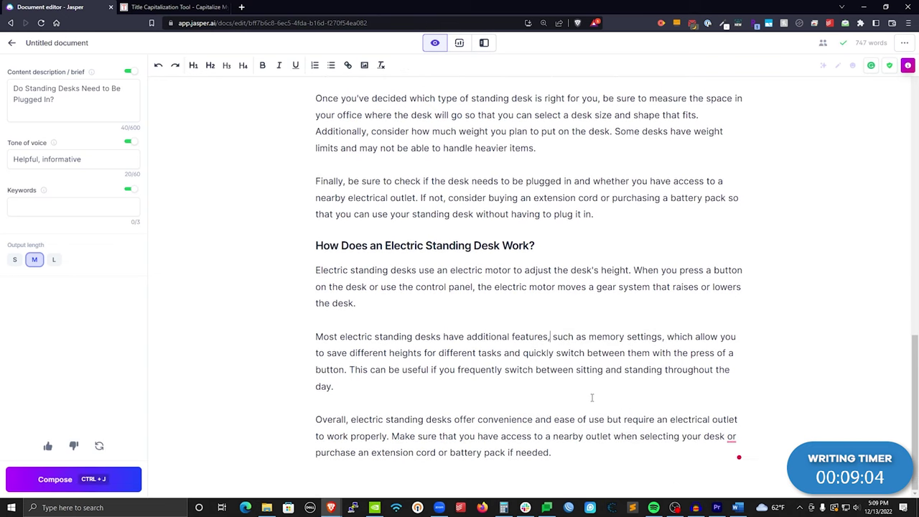
{"action": "mouse_move", "coordinate": [738, 438]}
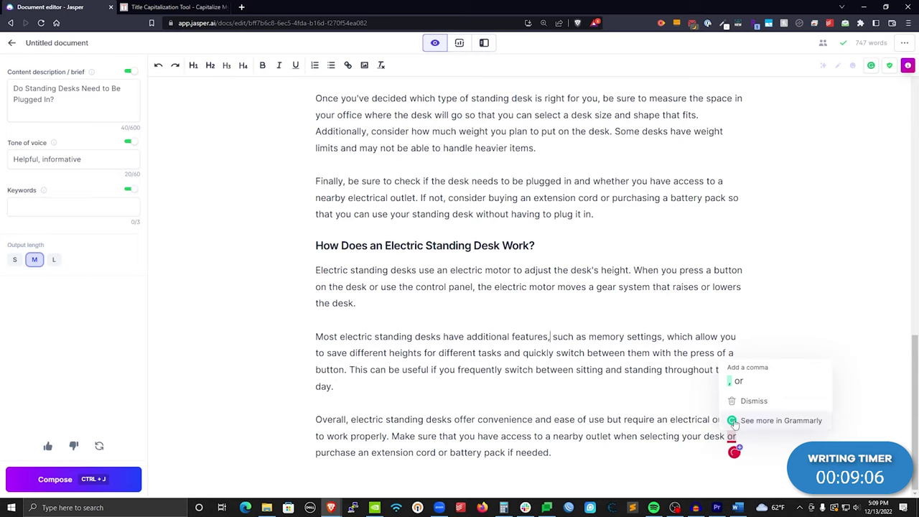
{"action": "left_click", "coordinate": [741, 379]}
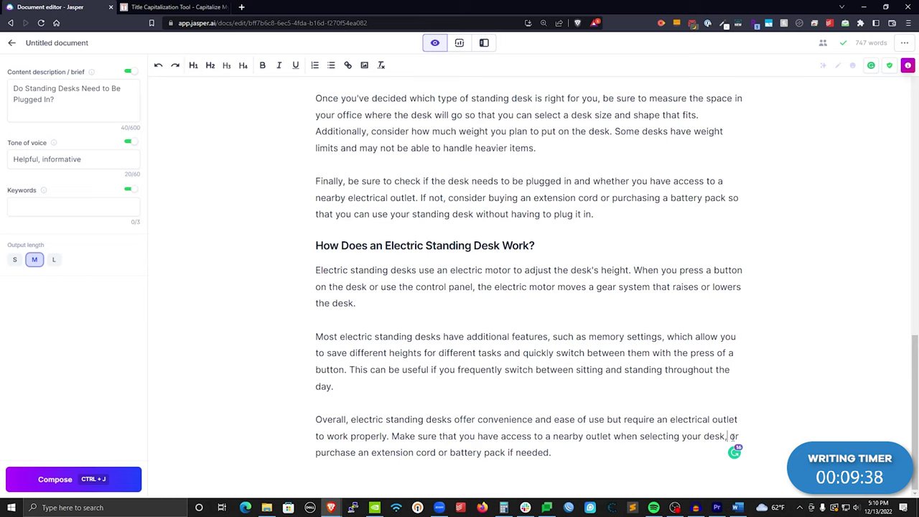
- Have Jasper compose another paragraph after the "Overall" paragraph and delete the generated text
{"action": "left_click", "coordinate": [558, 454]}
{"action": "key", "text": "ctrl+j"}
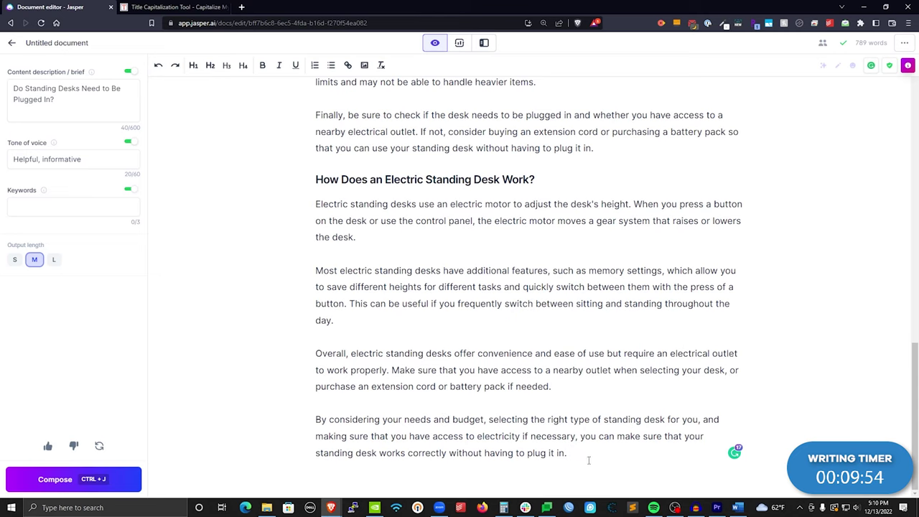
{"action": "left_click_drag", "start_coordinate": [589, 460], "coordinate": [287, 413]}
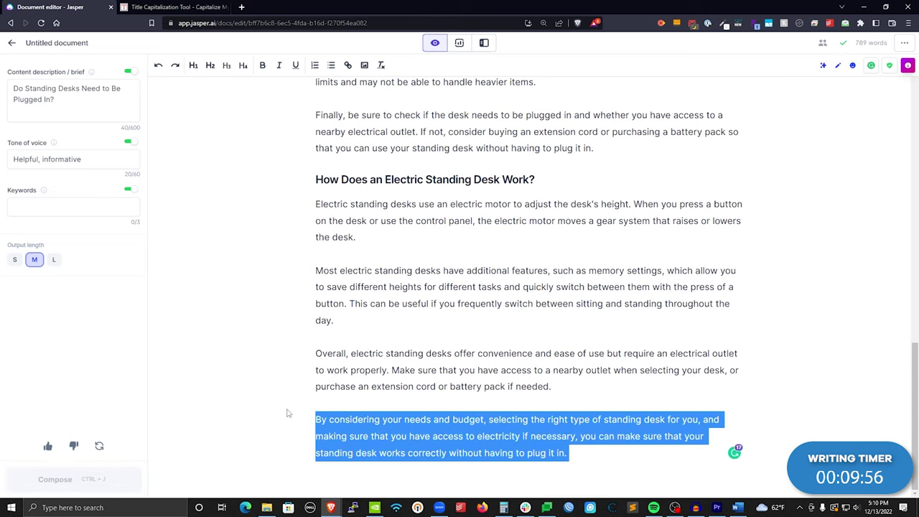
{"action": "key", "text": "BackSpace"}
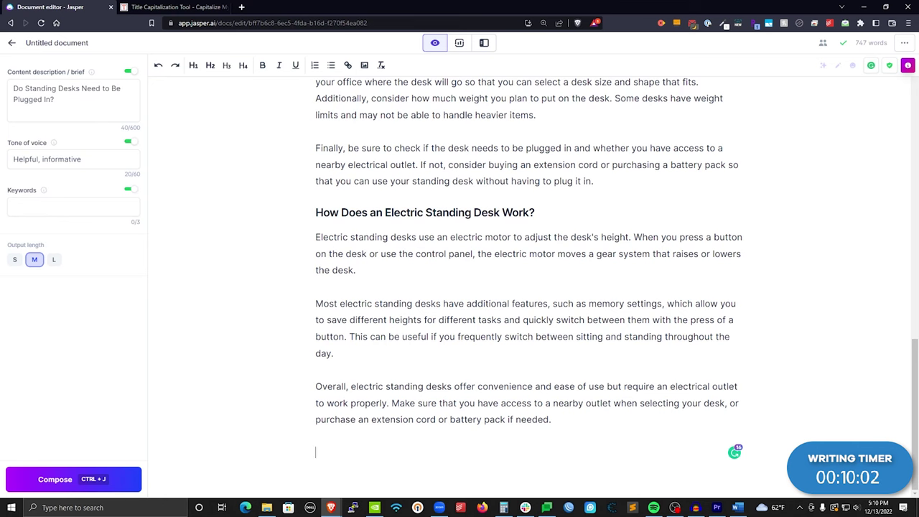
- Check the outline in Word, and in Capitalize My Title enter "How Much Power Does a Standing Desk Consume?" and copy the result
{"action": "key", "text": "alt+Tab"}
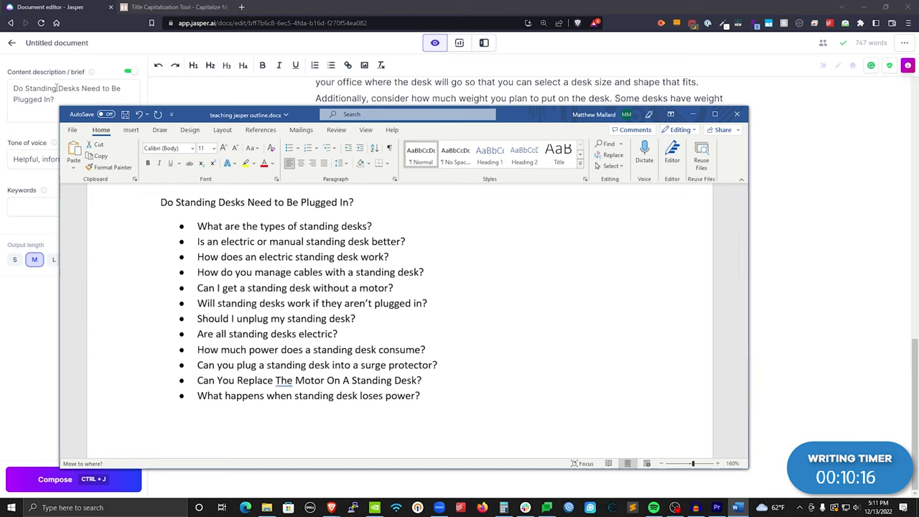
{"action": "left_click", "coordinate": [136, 202]}
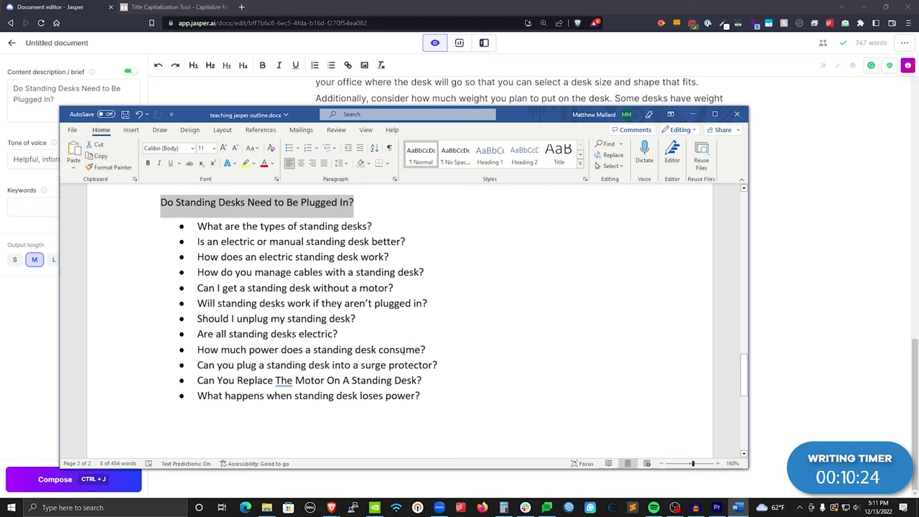
{"action": "left_click", "coordinate": [285, 5]}
{"action": "left_click", "coordinate": [174, 7]}
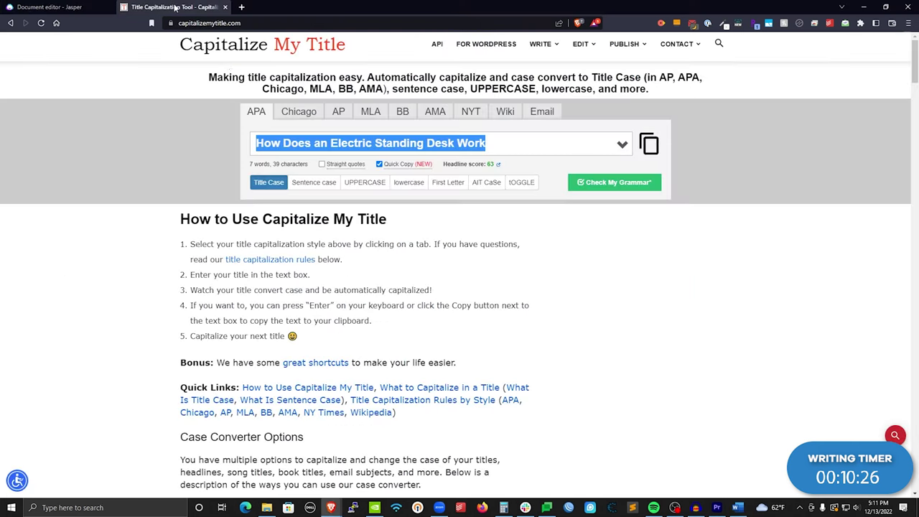
{"action": "type", "text": "How Much Power DOE A"}
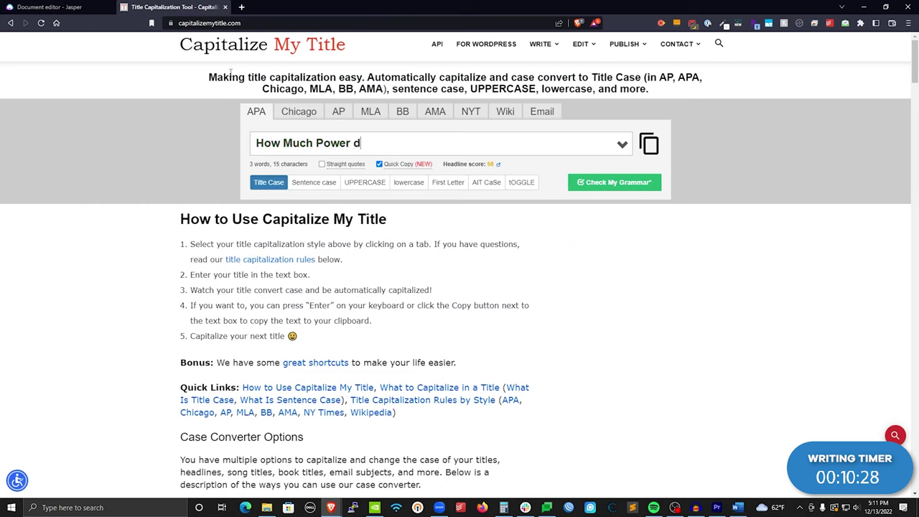
{"action": "key", "text": "BackSpace"}
{"action": "key", "text": "BackSpace"}
{"action": "key", "text": "BackSpace"}
{"action": "type", "text": "s"}
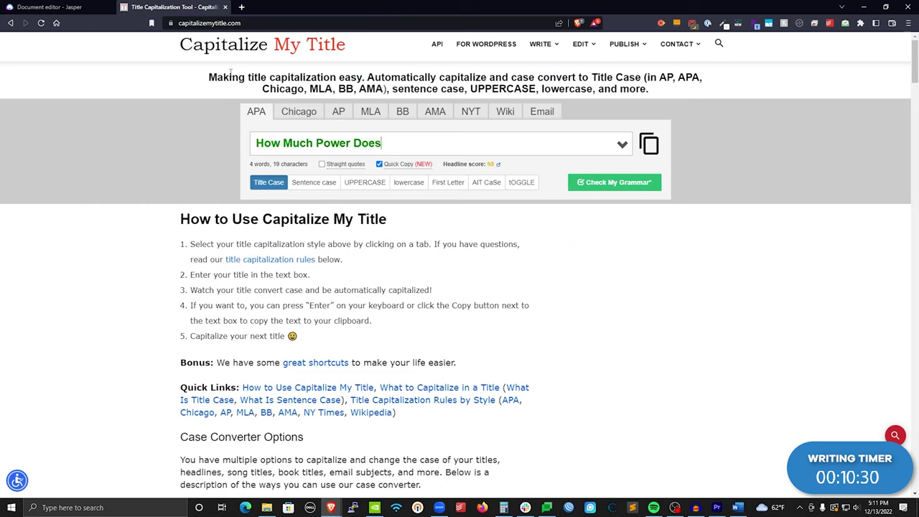
{"action": "type", "text": " A Standing Desk Co"}
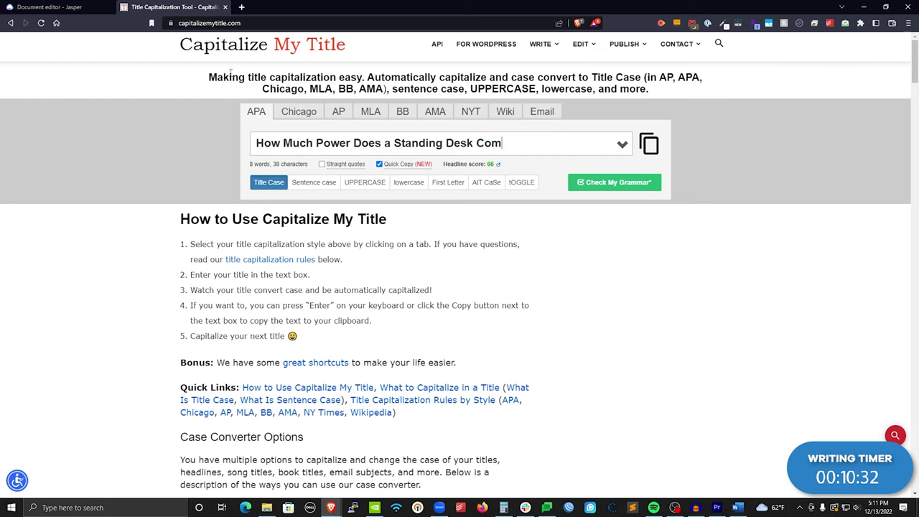
{"action": "type", "text": "nsume?"}
{"action": "left_click", "coordinate": [649, 144]}
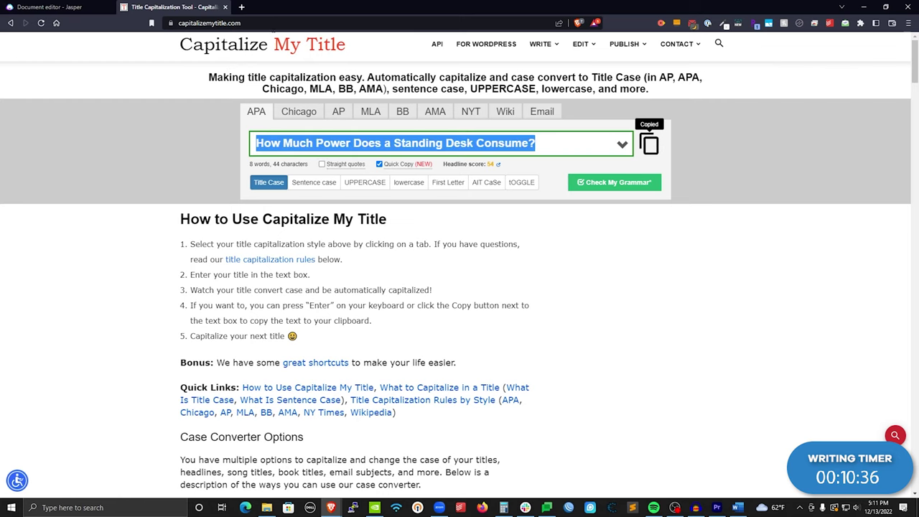
- In Jasper, paste the title below the "Overall" paragraph and make it an H2 heading without a blank line above
{"action": "left_click", "coordinate": [65, 6]}
{"action": "key", "text": "ctrl+v"}
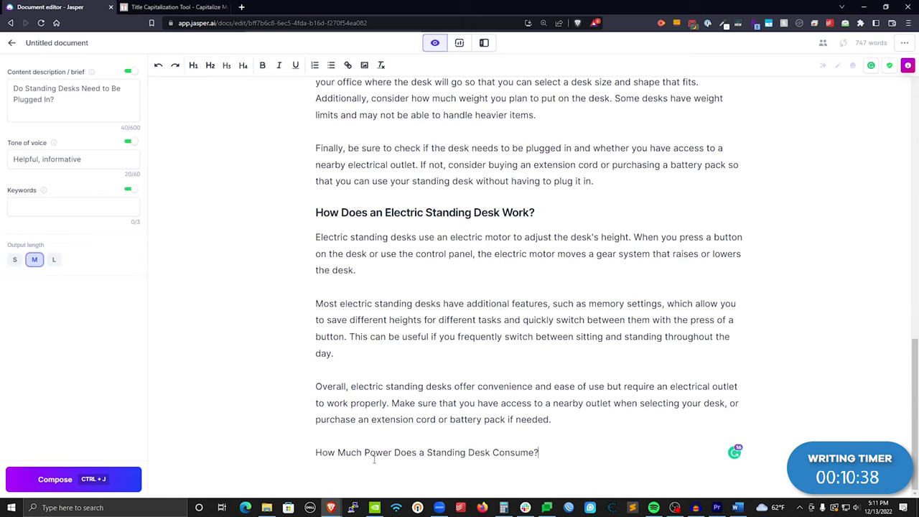
{"action": "left_click_drag", "start_coordinate": [542, 452], "coordinate": [308, 454]}
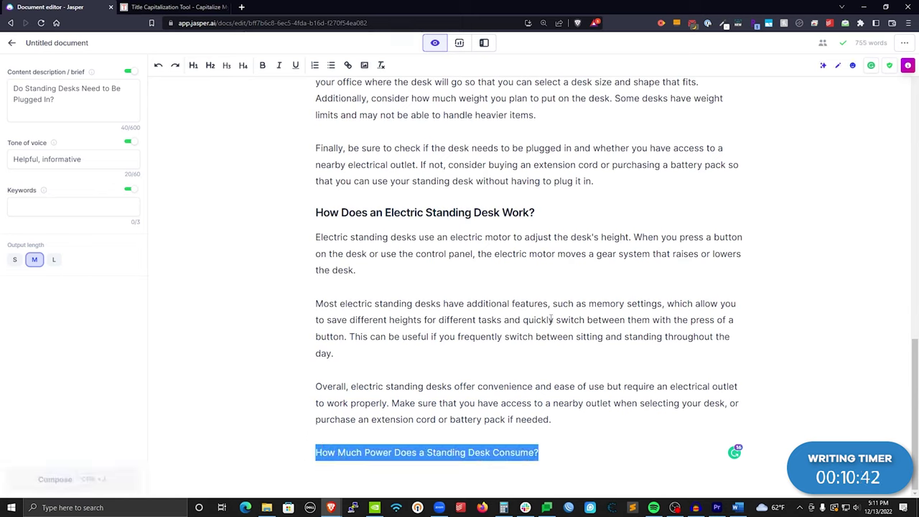
{"action": "left_click", "coordinate": [542, 453]}
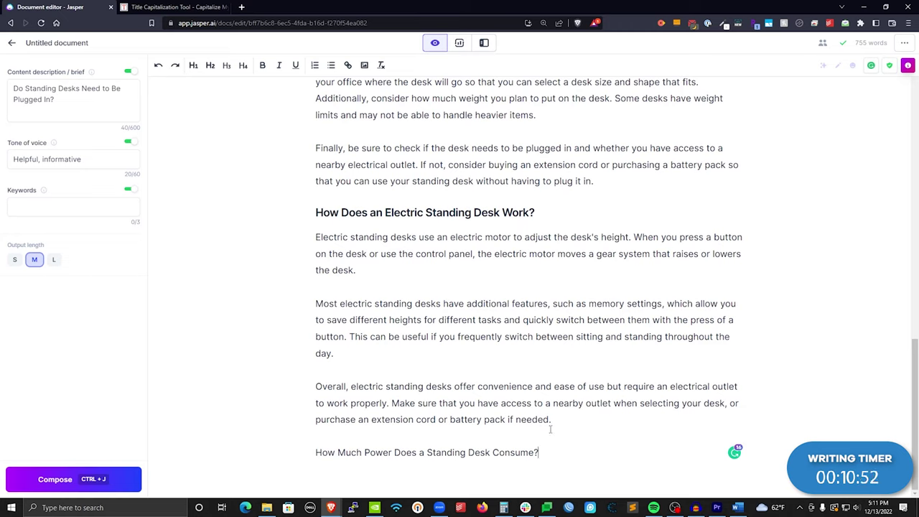
{"action": "left_click_drag", "start_coordinate": [537, 454], "coordinate": [314, 454]}
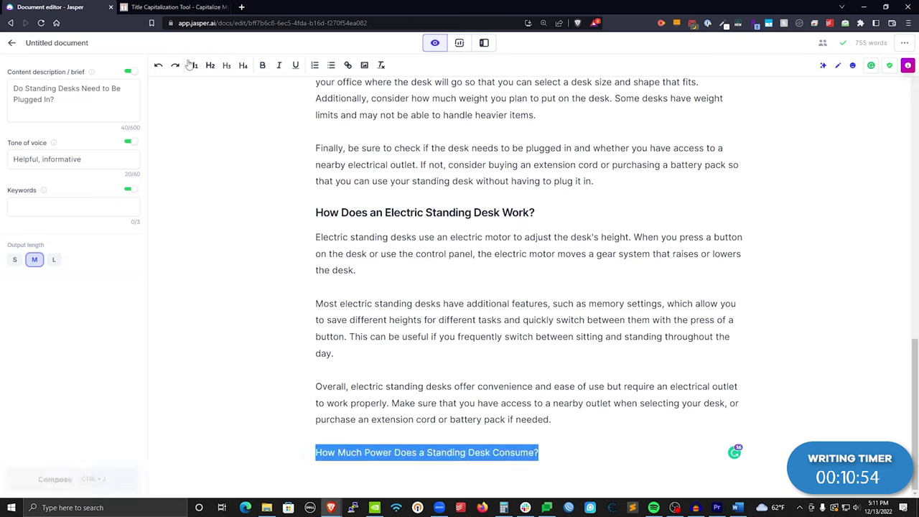
{"action": "left_click", "coordinate": [210, 65]}
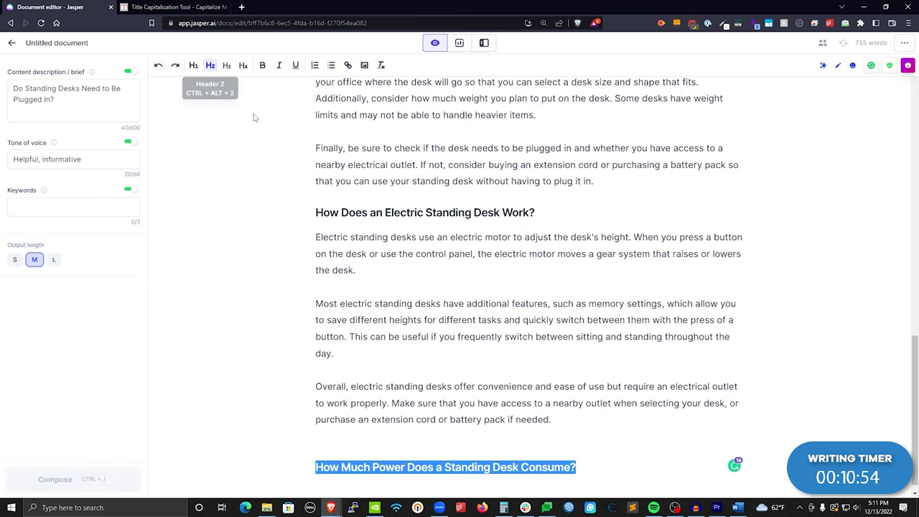
{"action": "left_click", "coordinate": [379, 435]}
{"action": "key", "text": "BackSpace"}
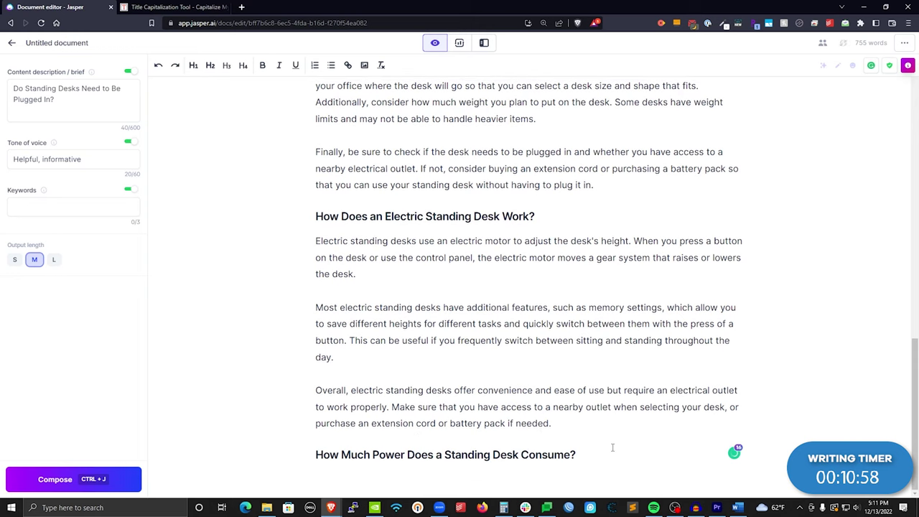
- Begin the paragraph below the power consumption heading with "On average most standing desks" and have Jasper compose the rest
{"action": "left_click", "coordinate": [614, 454]}
{"action": "key", "text": "Return"}
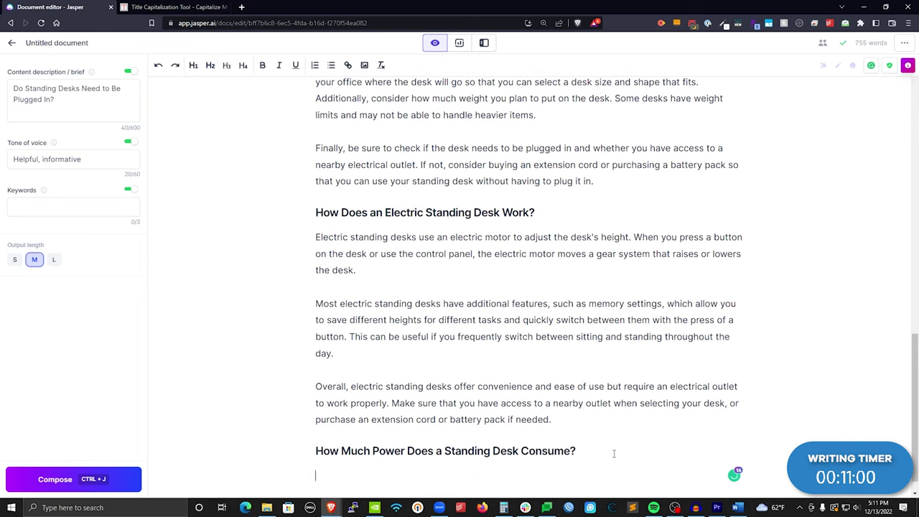
{"action": "type", "text": "On average mo"}
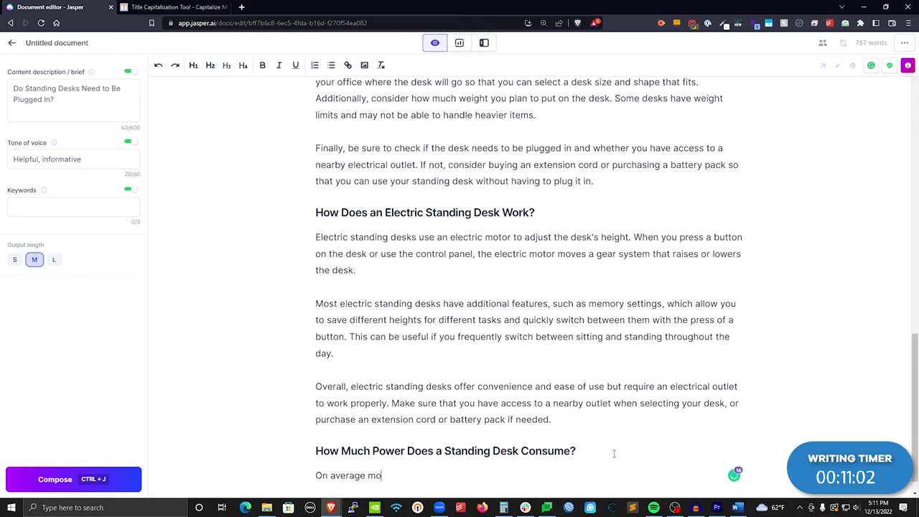
{"action": "type", "text": "st standing desks"}
{"action": "key", "text": "ctrl+j"}
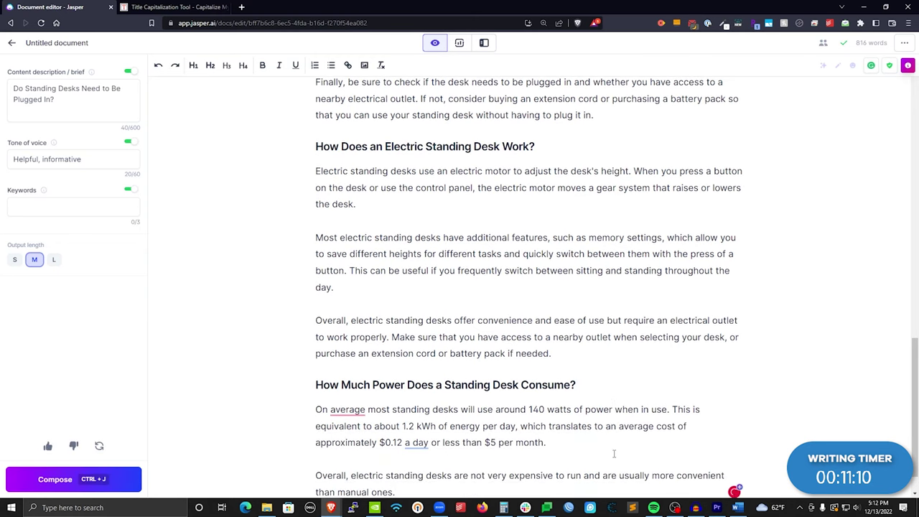
- Accept Grammarly's fixes in the new paragraph: a comma after "On average" and "daily" in place of "a day"
{"action": "mouse_move", "coordinate": [348, 411]}
{"action": "left_click", "coordinate": [352, 437]}
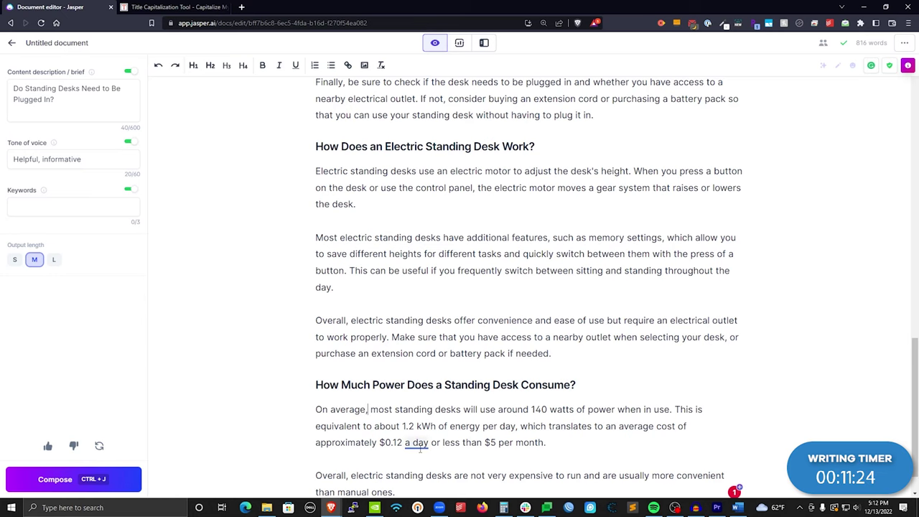
{"action": "mouse_move", "coordinate": [416, 443]}
{"action": "left_click", "coordinate": [415, 386]}
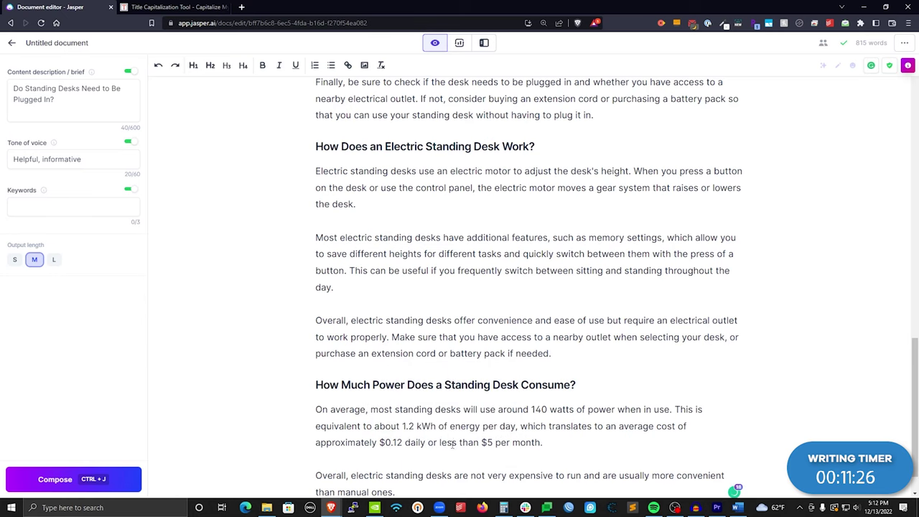
- Copy the heading "How Much Power Does a Standing Desk Consume?" and search Google for it in a new private browser window
{"action": "scroll", "coordinate": [481, 442], "scroll_direction": "down", "scroll_amount": 1}
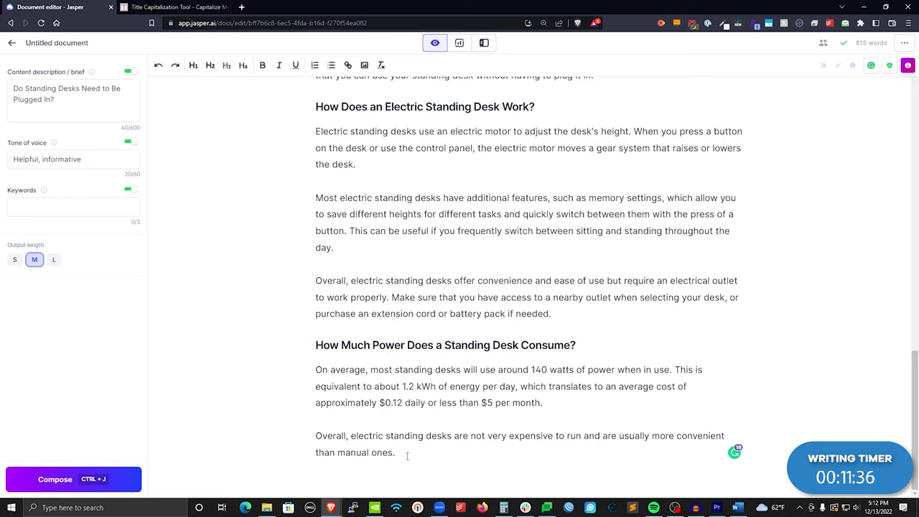
{"action": "left_click_drag", "start_coordinate": [578, 345], "coordinate": [316, 345]}
{"action": "right_click", "coordinate": [325, 345]}
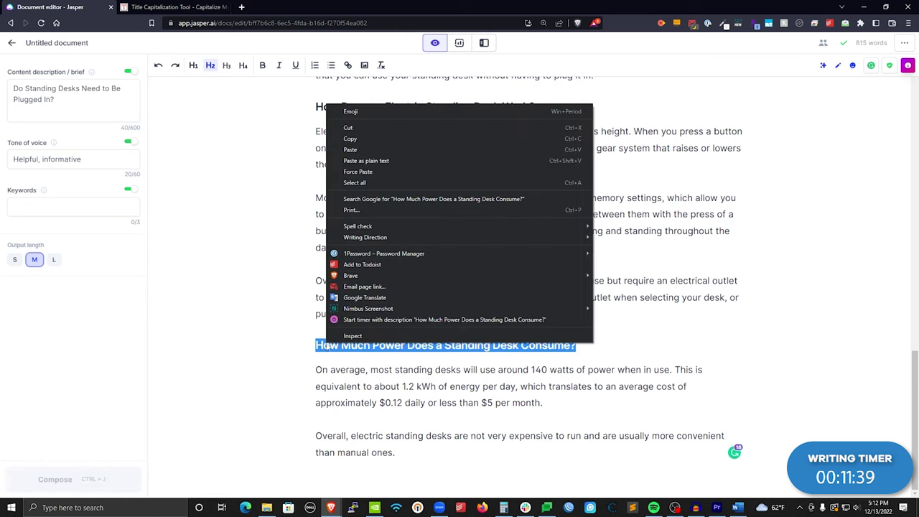
{"action": "left_click", "coordinate": [359, 138]}
{"action": "key", "text": "ctrl+n"}
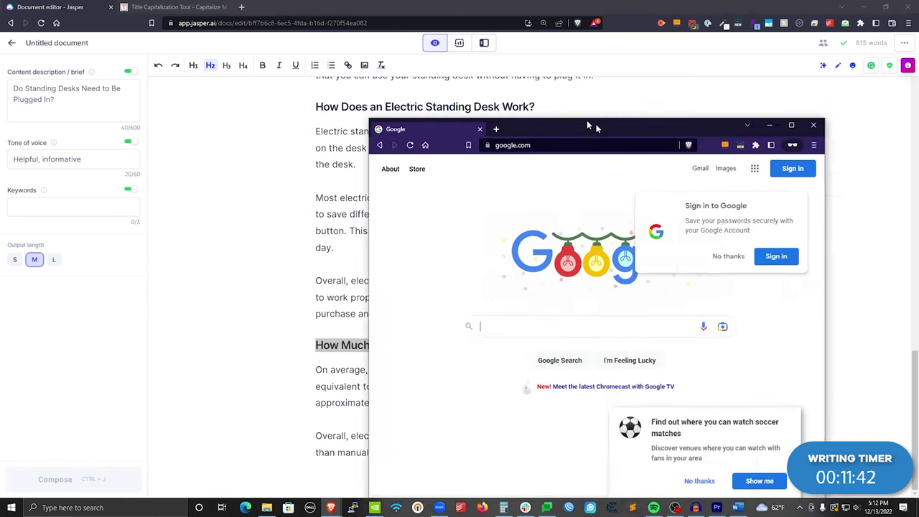
{"action": "double_click", "coordinate": [589, 123]}
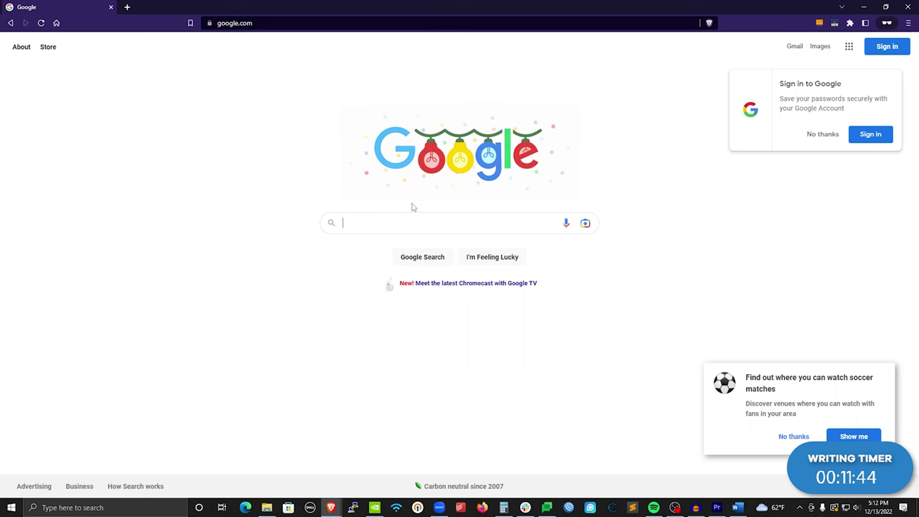
{"action": "key", "text": "ctrl+v"}
{"action": "key", "text": "Return"}
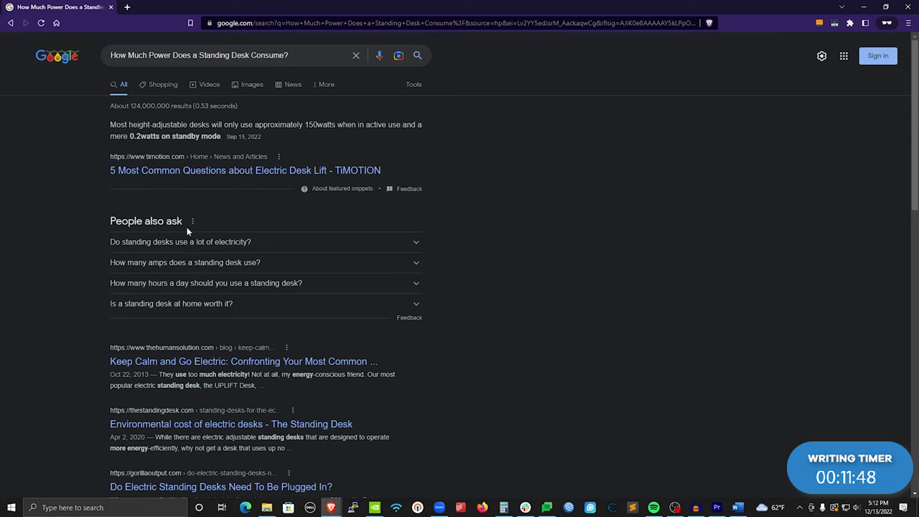
- Open the featured TiMOTION article in a new tab and look through the search results for standing desk power figures
{"action": "right_click", "coordinate": [164, 172]}
{"action": "left_click", "coordinate": [218, 178]}
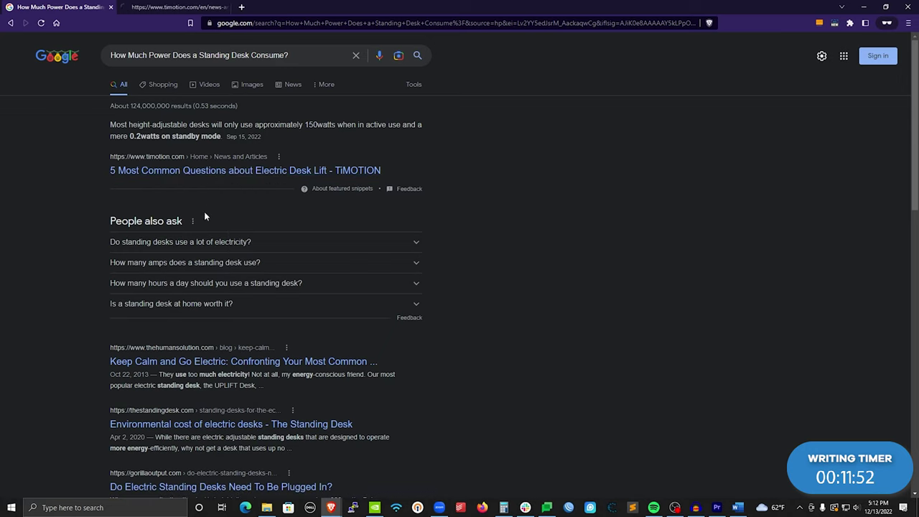
{"action": "scroll", "coordinate": [149, 330], "scroll_direction": "down", "scroll_amount": 2}
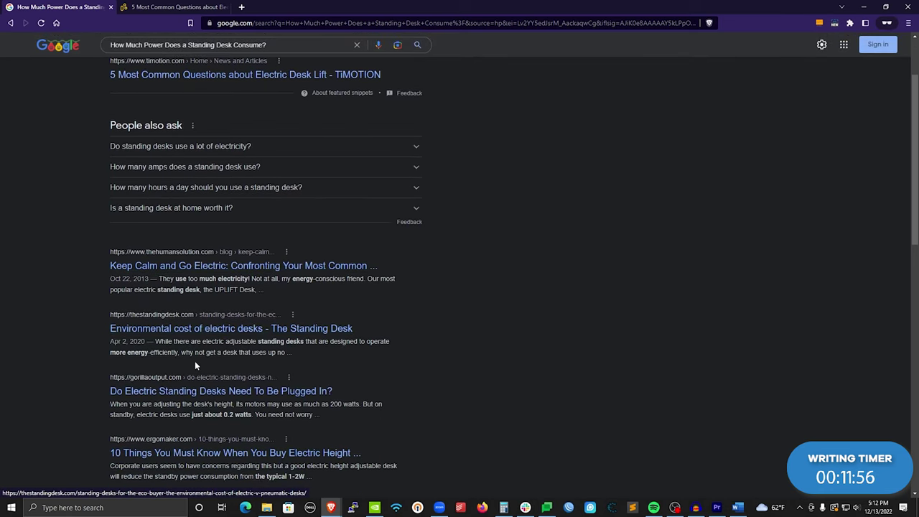
{"action": "scroll", "coordinate": [198, 384], "scroll_direction": "down", "scroll_amount": 2}
{"action": "scroll", "coordinate": [198, 370], "scroll_direction": "down", "scroll_amount": 6}
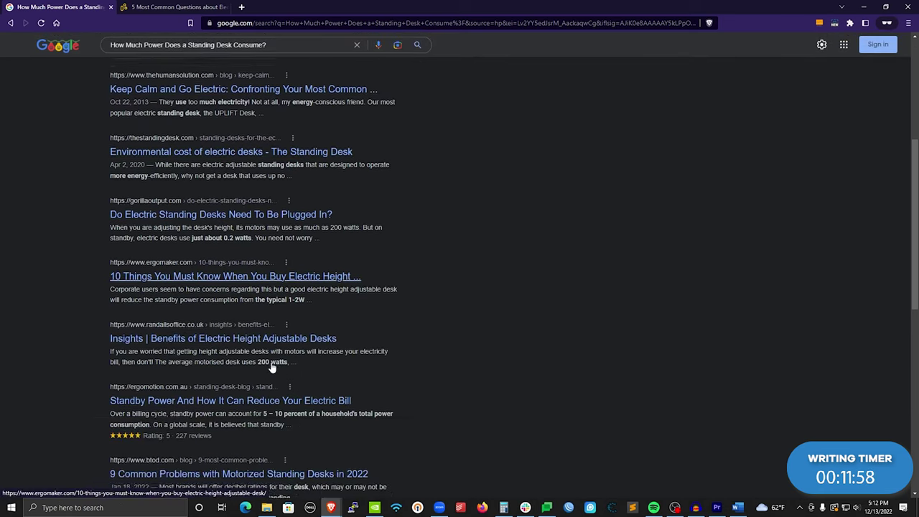
{"action": "scroll", "coordinate": [272, 367], "scroll_direction": "down", "scroll_amount": 2}
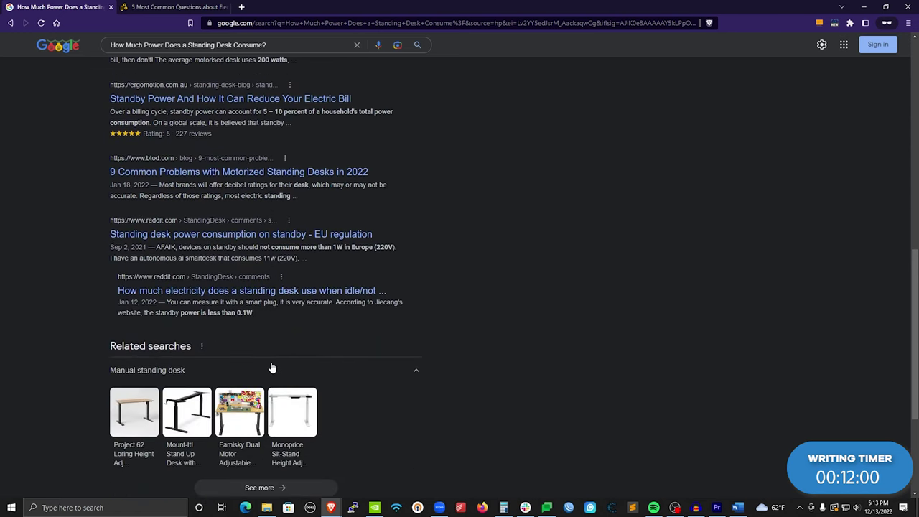
{"action": "scroll", "coordinate": [284, 150], "scroll_direction": "up", "scroll_amount": 8}
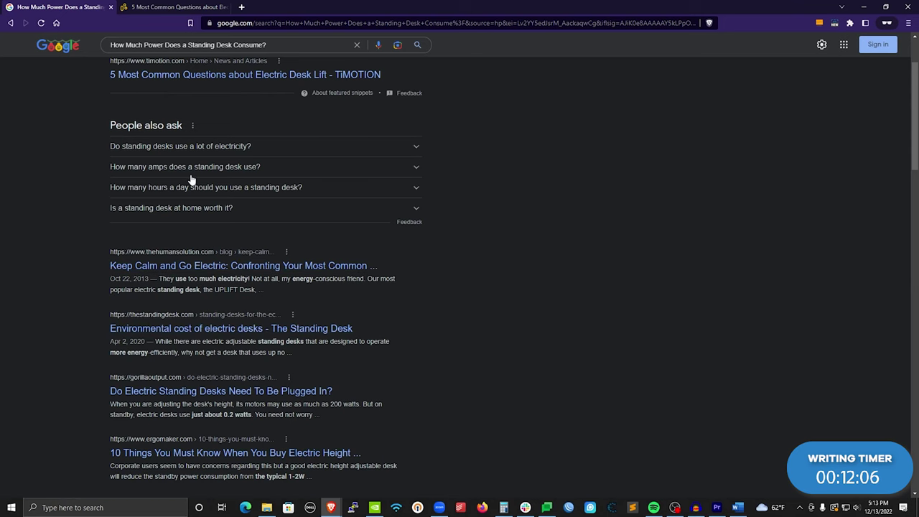
- Read the TiMOTION article's section on how much energy an electric desk lift uses, and return to the Jasper document
{"action": "key", "text": "ctrl+Tab"}
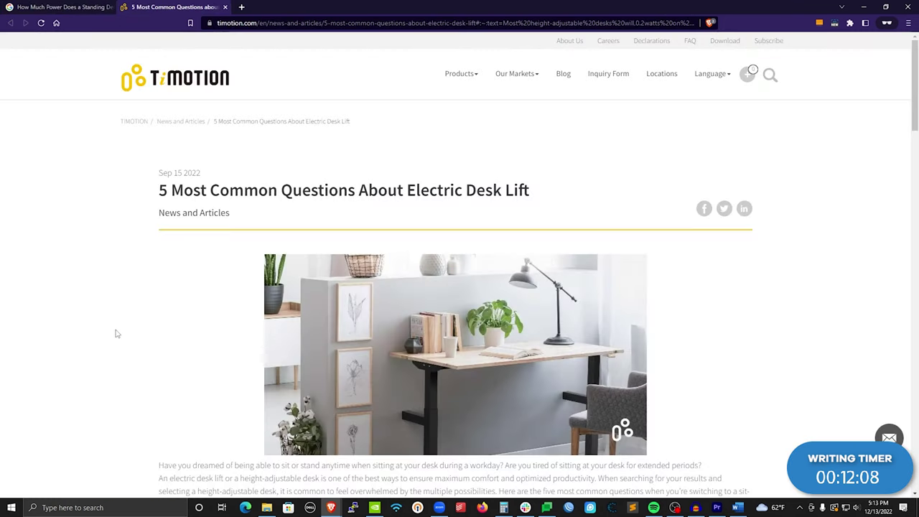
{"action": "scroll", "coordinate": [118, 330], "scroll_direction": "down", "scroll_amount": 5}
{"action": "scroll", "coordinate": [117, 312], "scroll_direction": "down", "scroll_amount": 1}
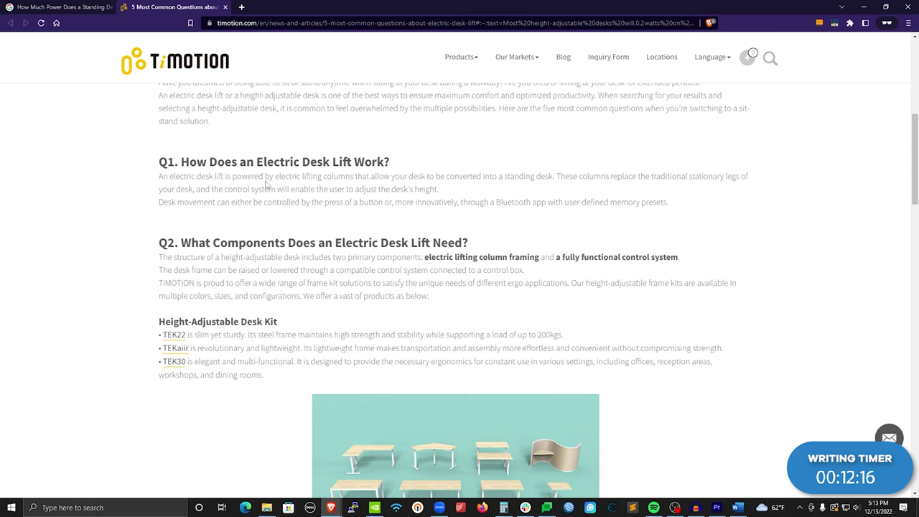
{"action": "scroll", "coordinate": [467, 190], "scroll_direction": "down", "scroll_amount": 5}
{"action": "scroll", "coordinate": [442, 198], "scroll_direction": "down", "scroll_amount": 5}
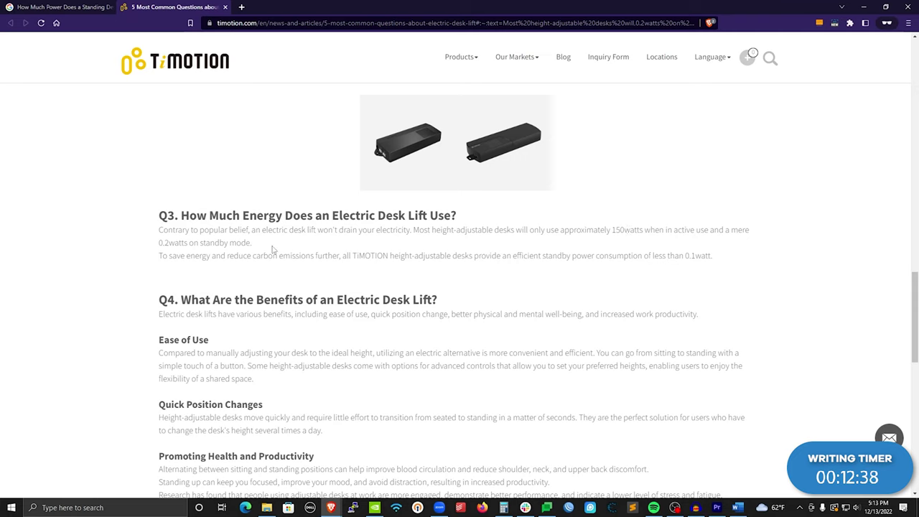
{"action": "key", "text": "alt+Tab"}
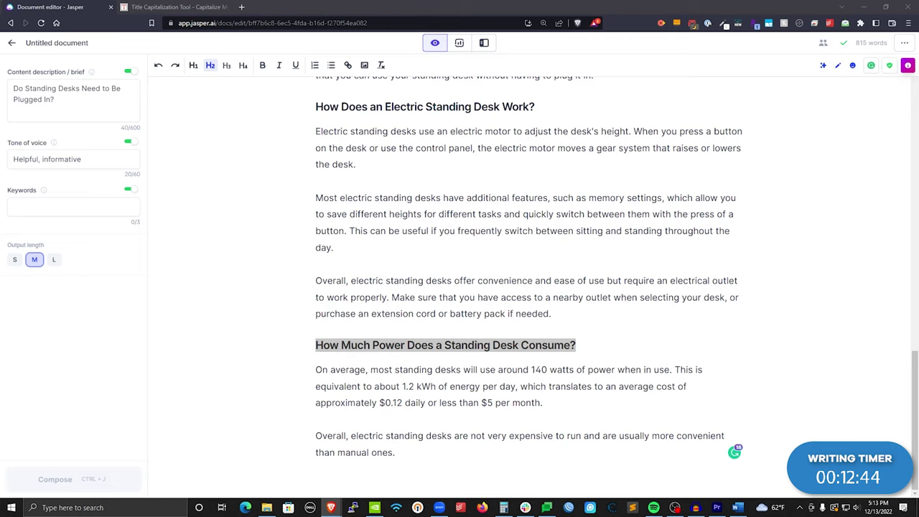
- Compare the TiMOTION article's desk wattage with the figure in the Jasper paragraph under "How Much Power Does a Standing Desk Consume?"
{"action": "key", "text": "alt+Tab"}
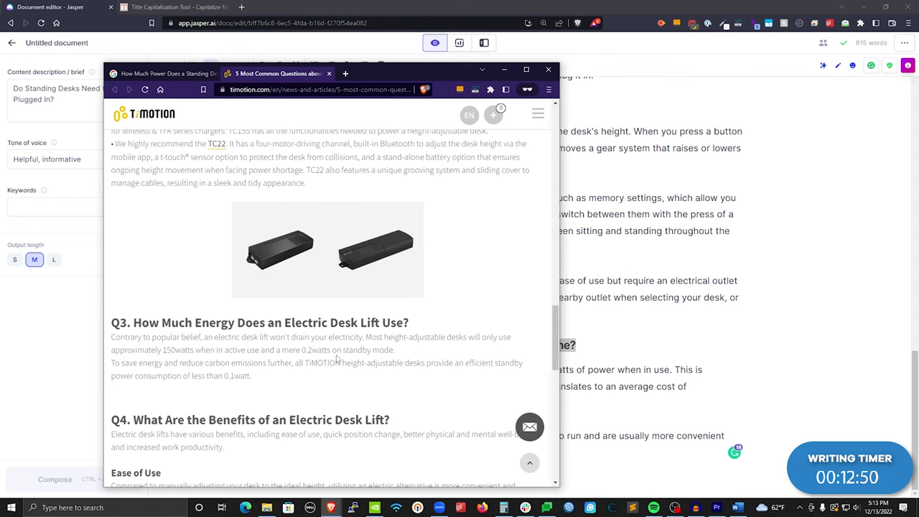
{"action": "key", "text": "alt+Tab"}
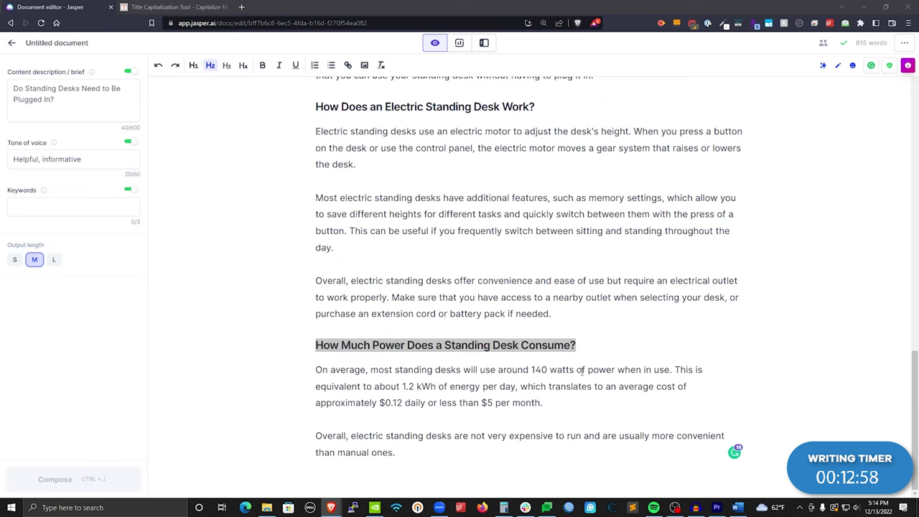
{"action": "key", "text": "alt+Tab"}
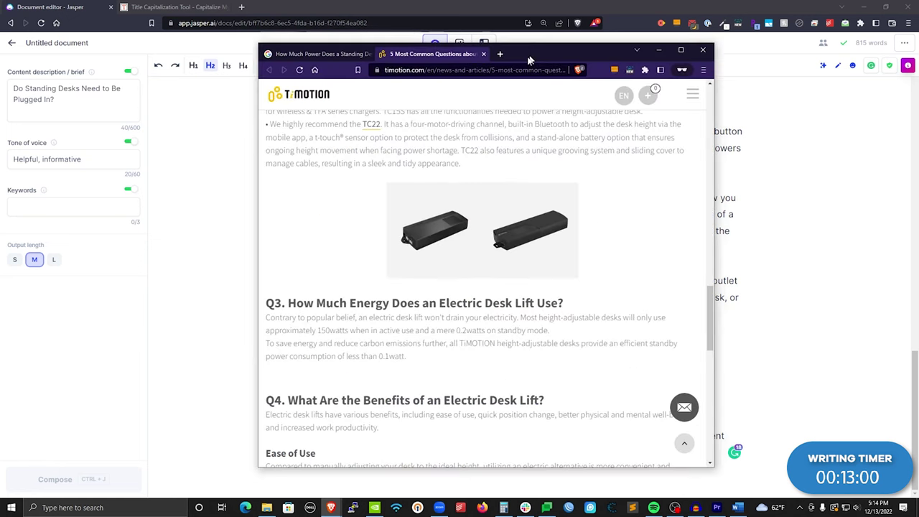
- Maximize the private browser window and look through the Google results for other sources on standing desk power use
{"action": "key", "text": "super+Up"}
{"action": "left_click", "coordinate": [40, 7]}
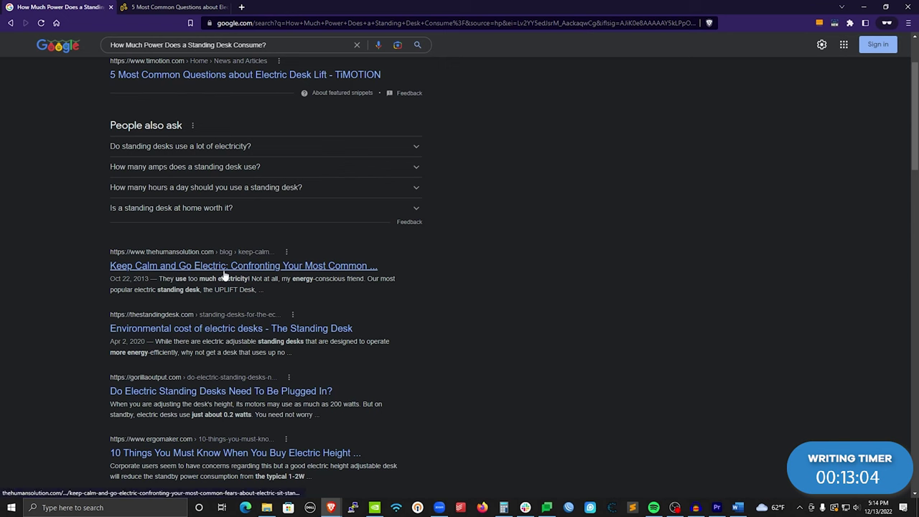
{"action": "scroll", "coordinate": [224, 262], "scroll_direction": "down", "scroll_amount": 2}
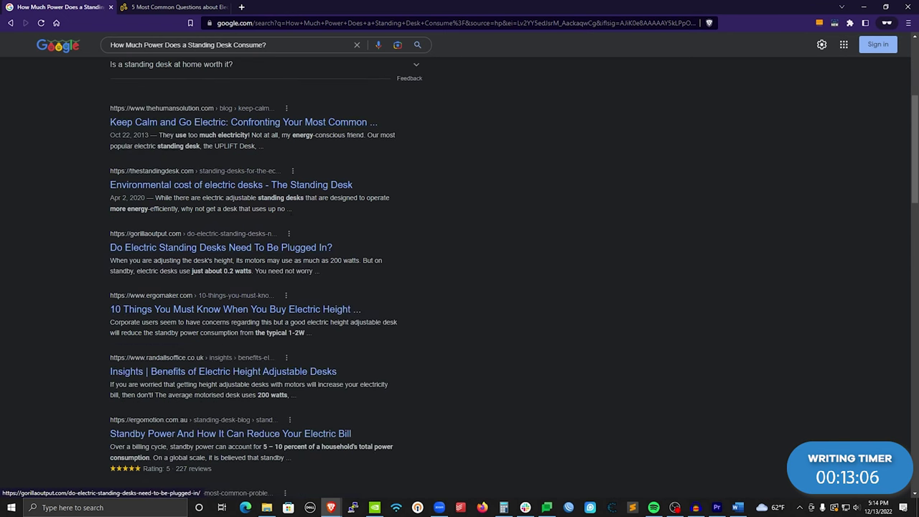
{"action": "scroll", "coordinate": [284, 243], "scroll_direction": "down", "scroll_amount": 10}
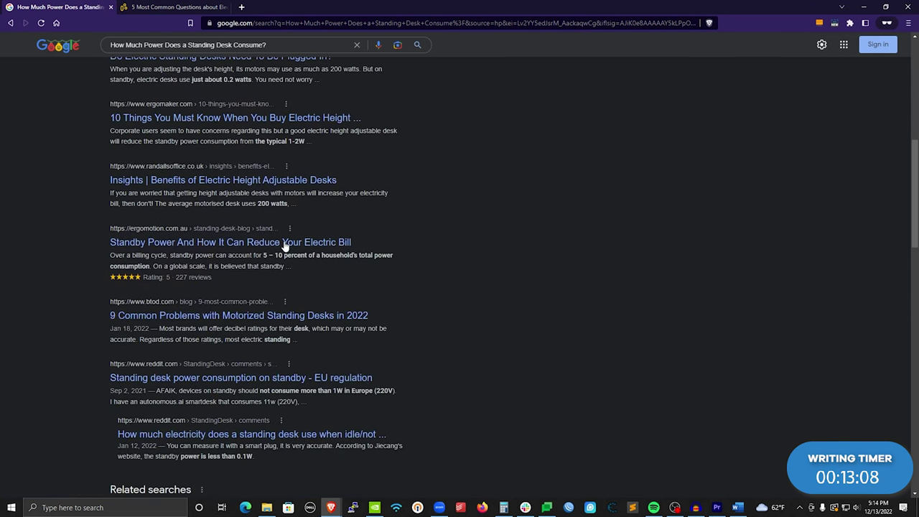
{"action": "scroll", "coordinate": [284, 249], "scroll_direction": "down", "scroll_amount": 2}
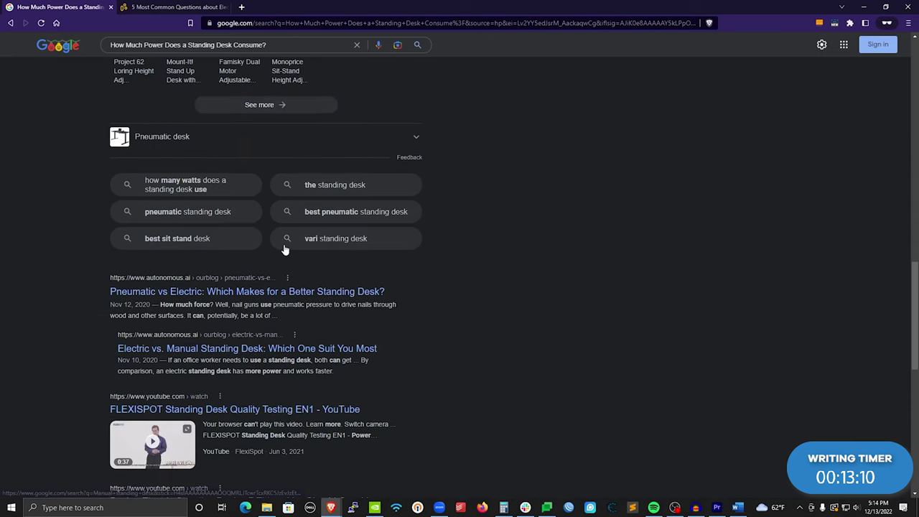
{"action": "scroll", "coordinate": [911, 338], "scroll_direction": "down", "scroll_amount": 5}
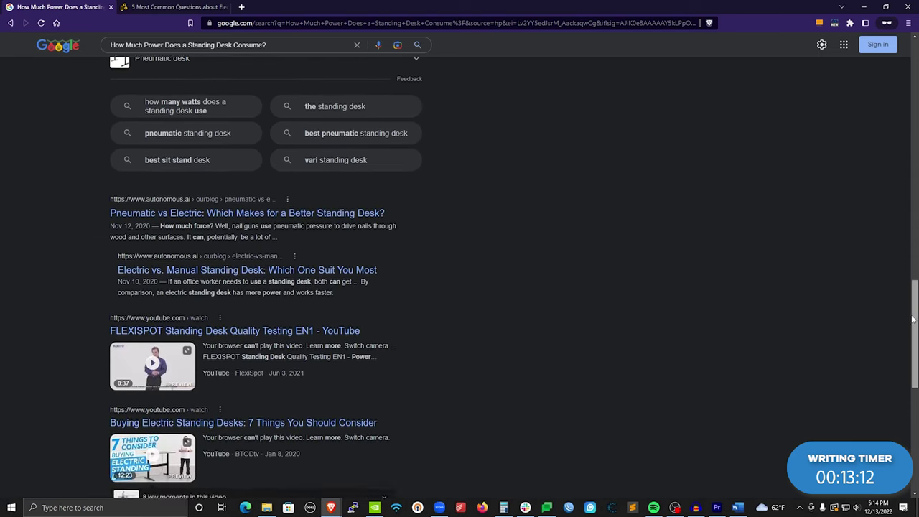
{"action": "scroll", "coordinate": [902, 383], "scroll_direction": "down", "scroll_amount": 1}
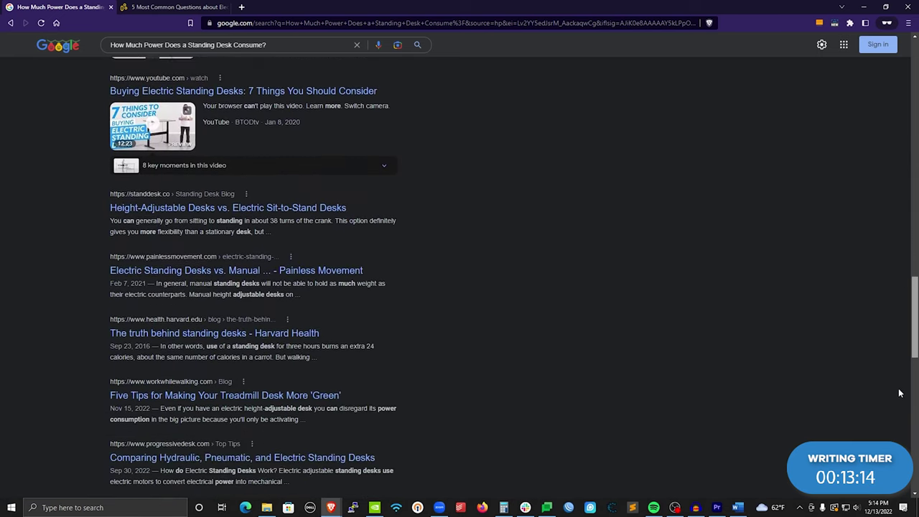
{"action": "scroll", "coordinate": [900, 394], "scroll_direction": "up", "scroll_amount": 10}
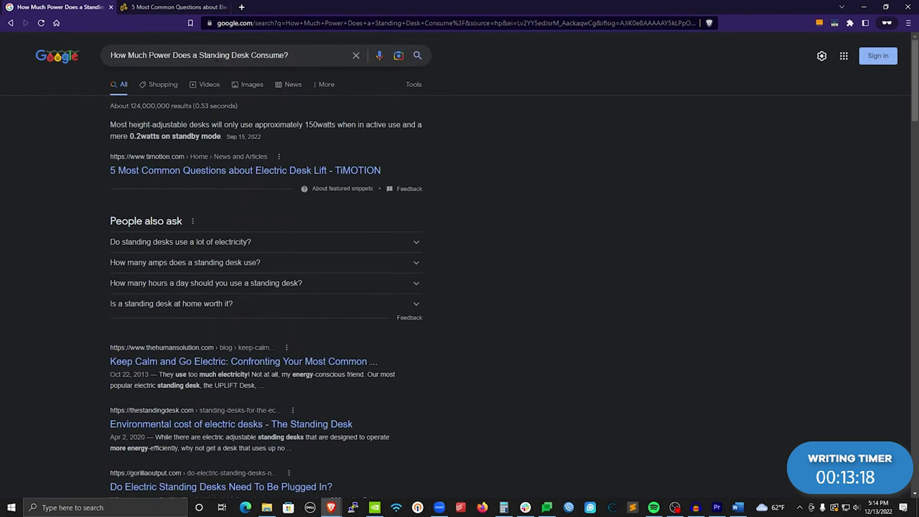
- Search Google for "standing desk power consumption"
{"action": "triple_click", "coordinate": [262, 59]}
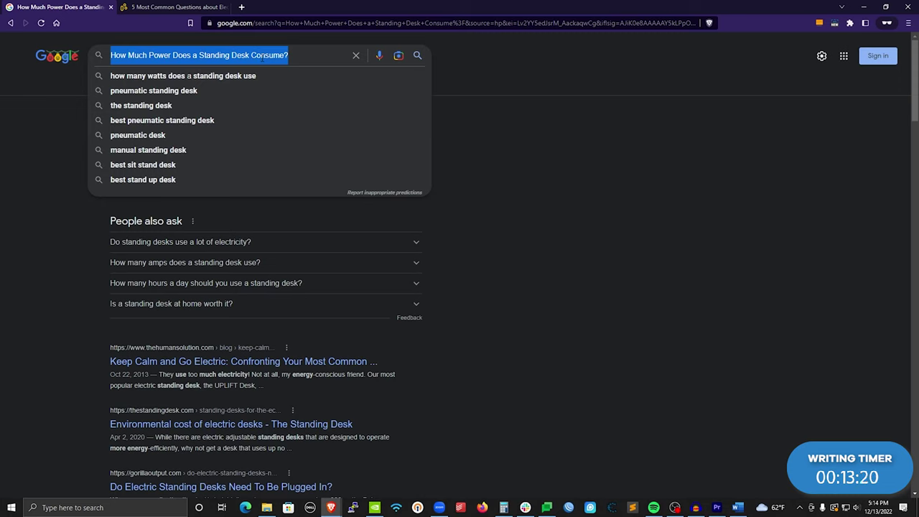
{"action": "type", "text": "standing desk p"}
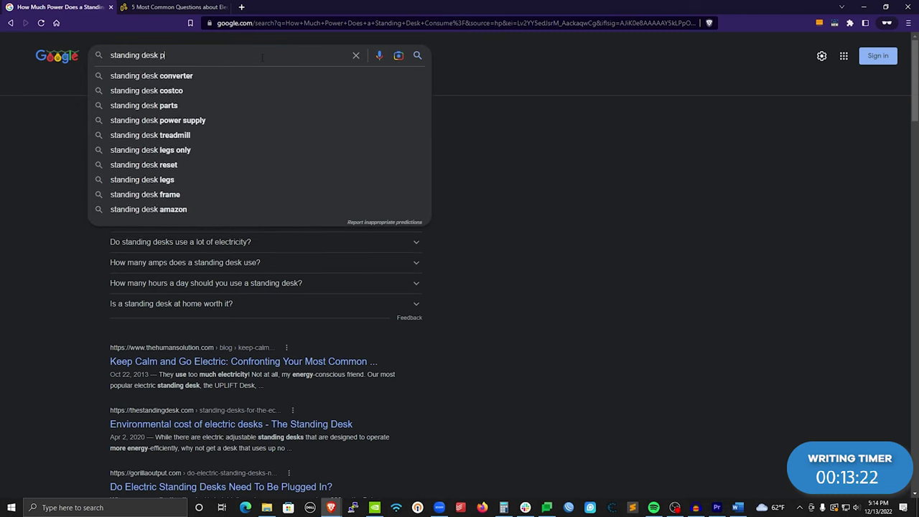
{"action": "type", "text": "ower consumption"}
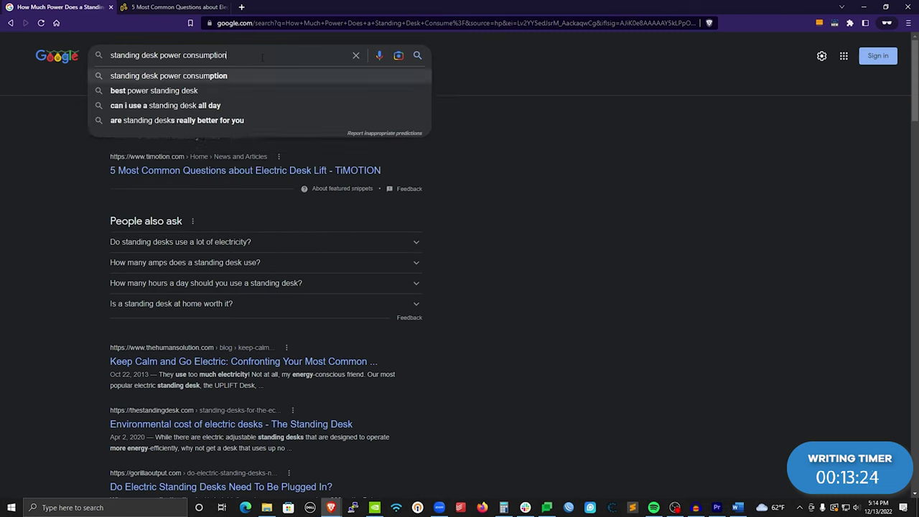
{"action": "key", "text": "Return"}
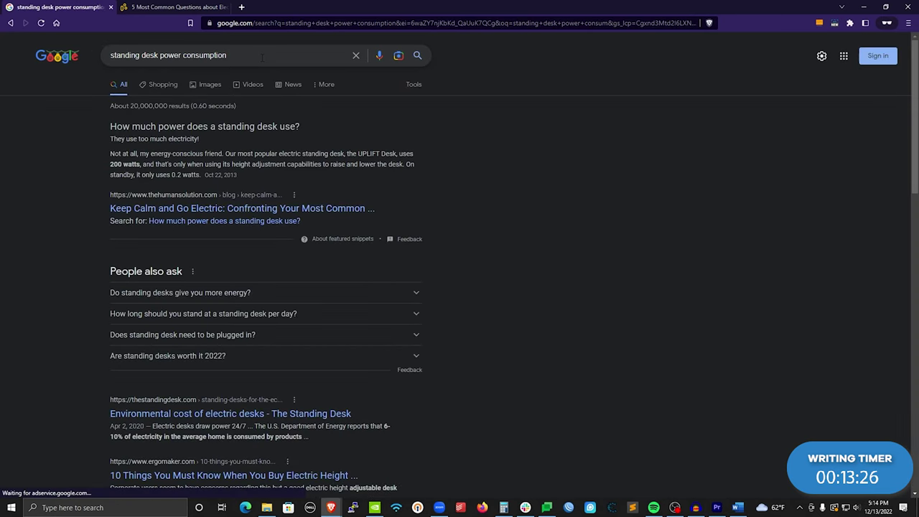
- Open the featured Human Solution article in a new tab, dismiss its newsletter pop-up and read the section on electricity use
{"action": "right_click", "coordinate": [186, 209]}
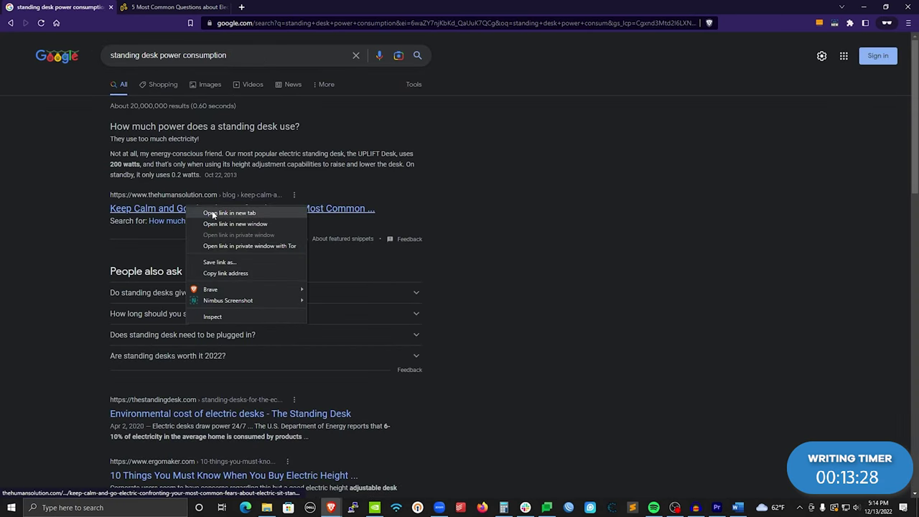
{"action": "left_click", "coordinate": [213, 214]}
{"action": "left_click", "coordinate": [263, 8]}
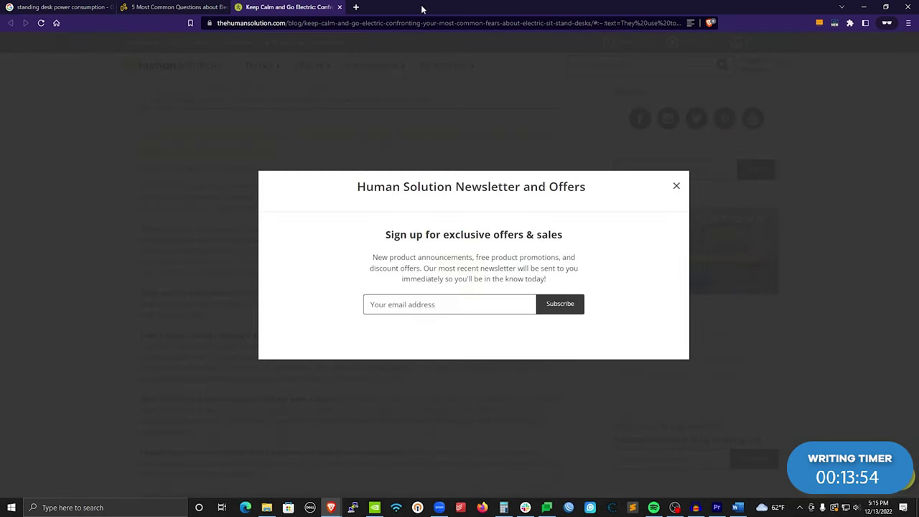
{"action": "key", "text": "alt+Tab"}
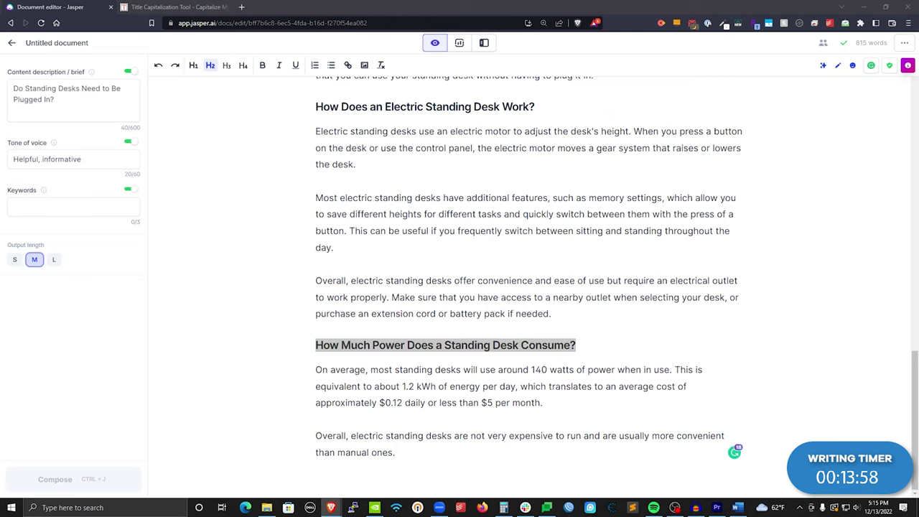
{"action": "key", "text": "alt+Tab"}
{"action": "key", "text": "super+Up"}
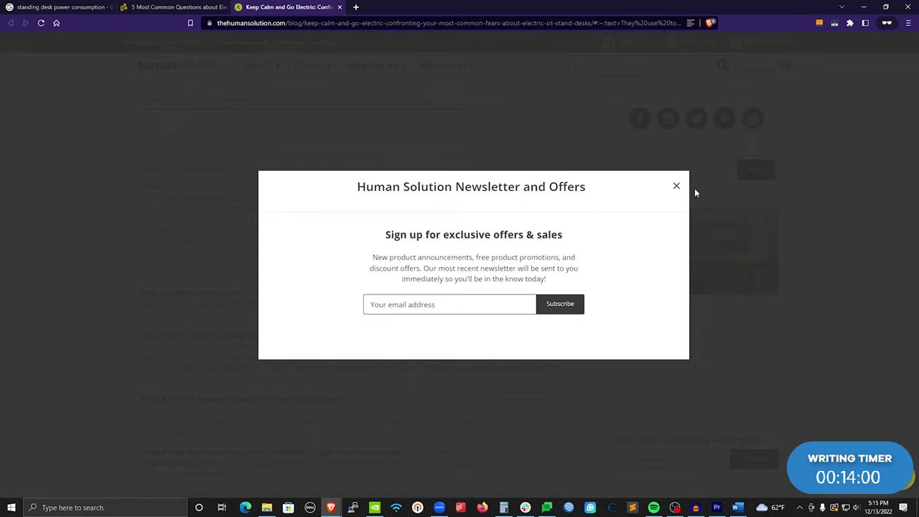
{"action": "left_click", "coordinate": [676, 185]}
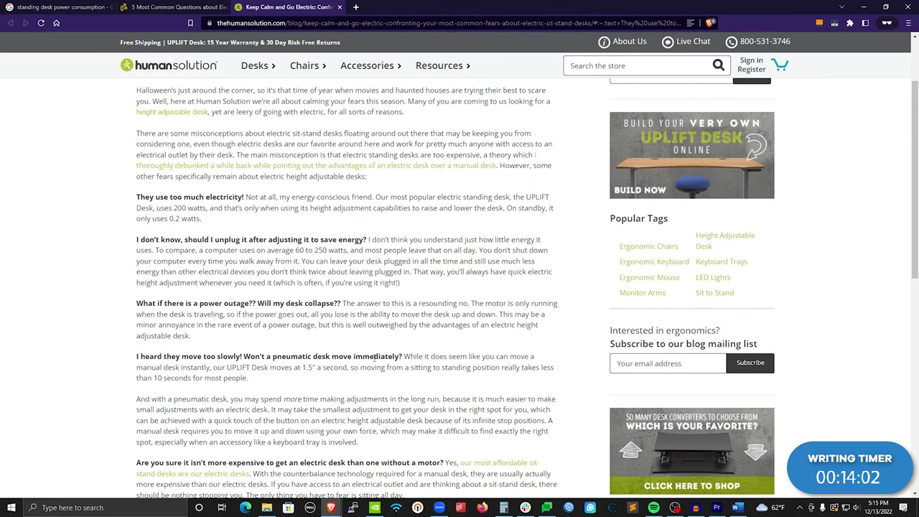
{"action": "scroll", "coordinate": [377, 357], "scroll_direction": "up", "scroll_amount": 2}
- Open "Environmental cost of electric desks" from the search results in a new tab and read its section on electric desks drawing power
{"action": "left_click", "coordinate": [62, 6]}
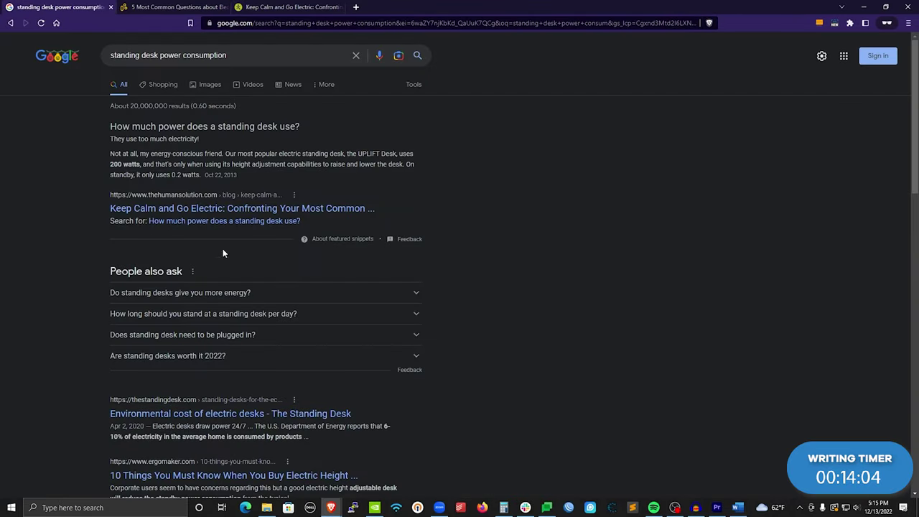
{"action": "scroll", "coordinate": [190, 328], "scroll_direction": "down", "scroll_amount": 2}
{"action": "right_click", "coordinate": [181, 318]}
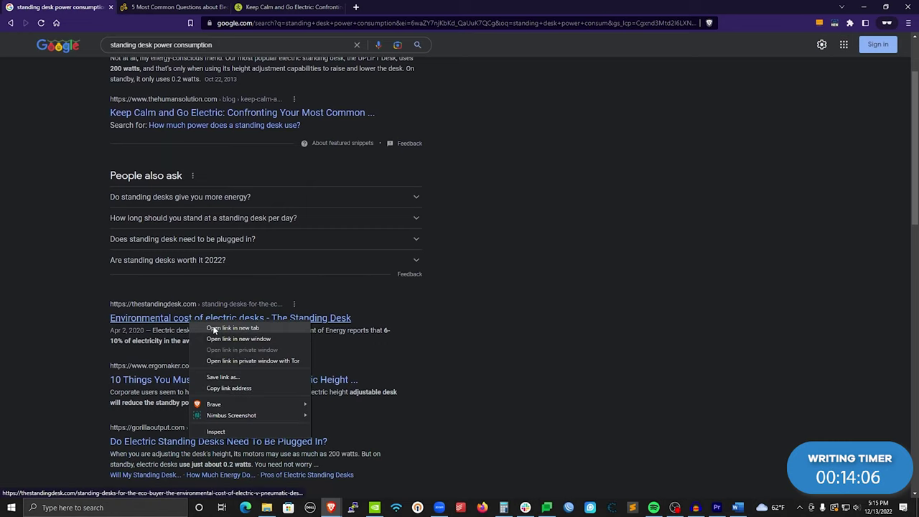
{"action": "left_click", "coordinate": [215, 327]}
{"action": "left_click", "coordinate": [400, 7]}
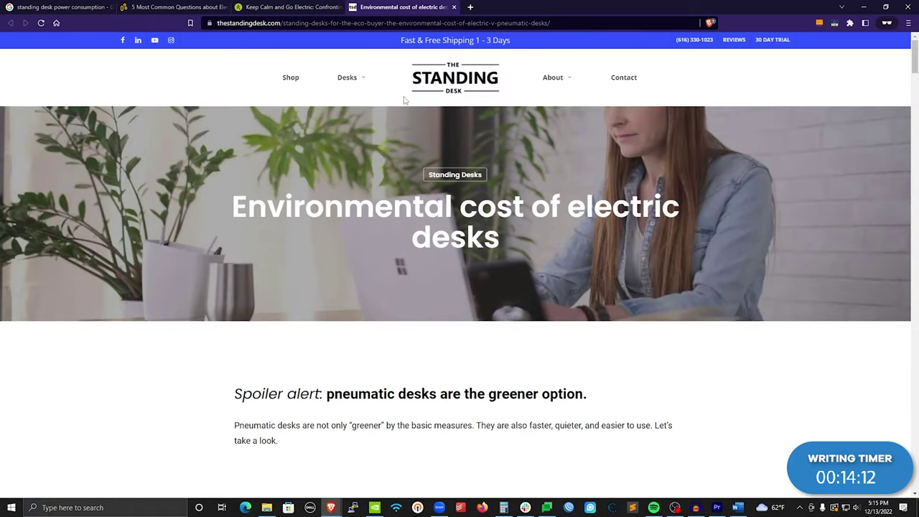
{"action": "scroll", "coordinate": [296, 295], "scroll_direction": "down", "scroll_amount": 12}
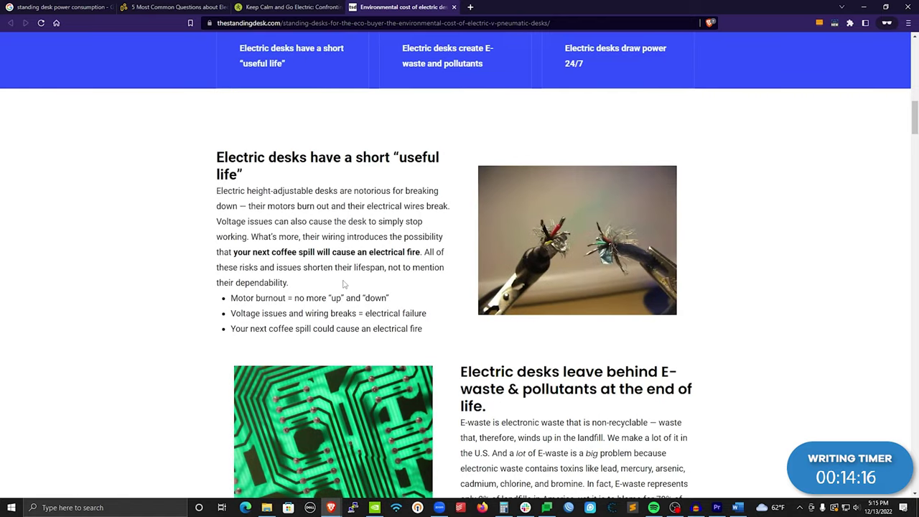
{"action": "scroll", "coordinate": [372, 257], "scroll_direction": "down", "scroll_amount": 2}
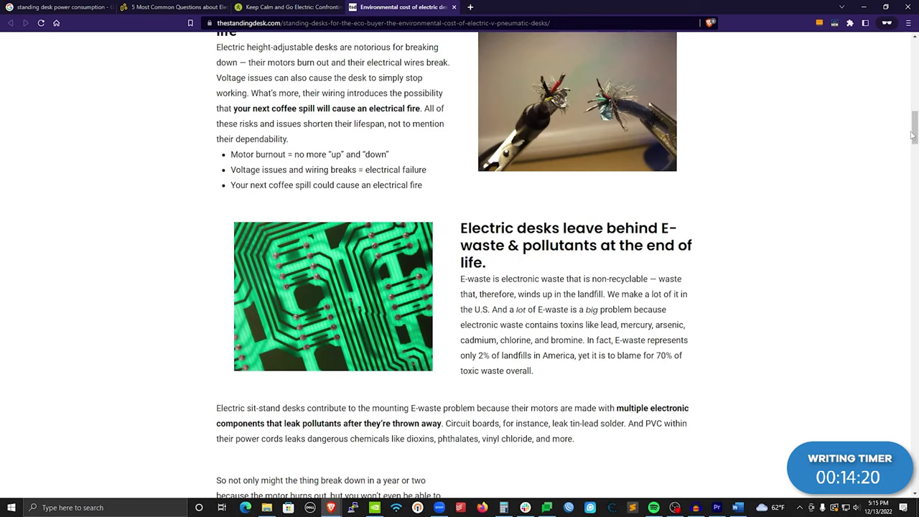
{"action": "left_click_drag", "start_coordinate": [914, 135], "coordinate": [914, 185]}
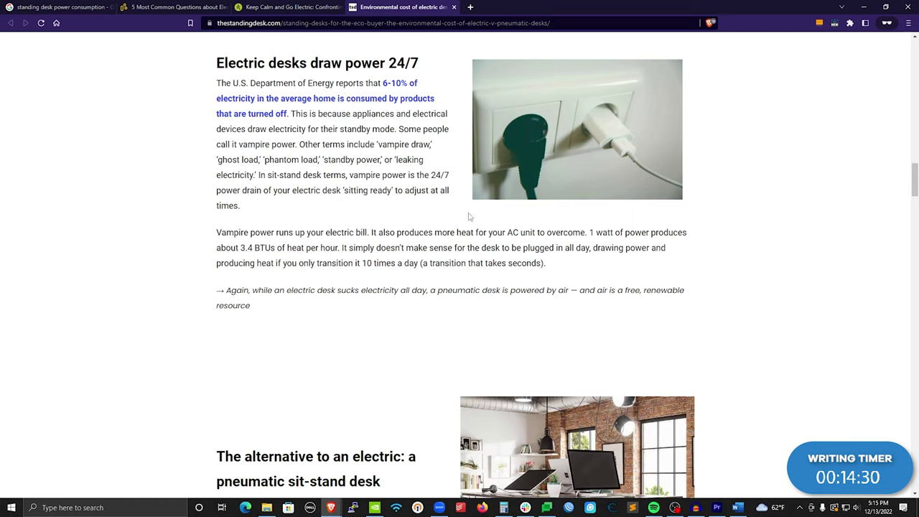
{"action": "scroll", "coordinate": [478, 227], "scroll_direction": "down", "scroll_amount": 1}
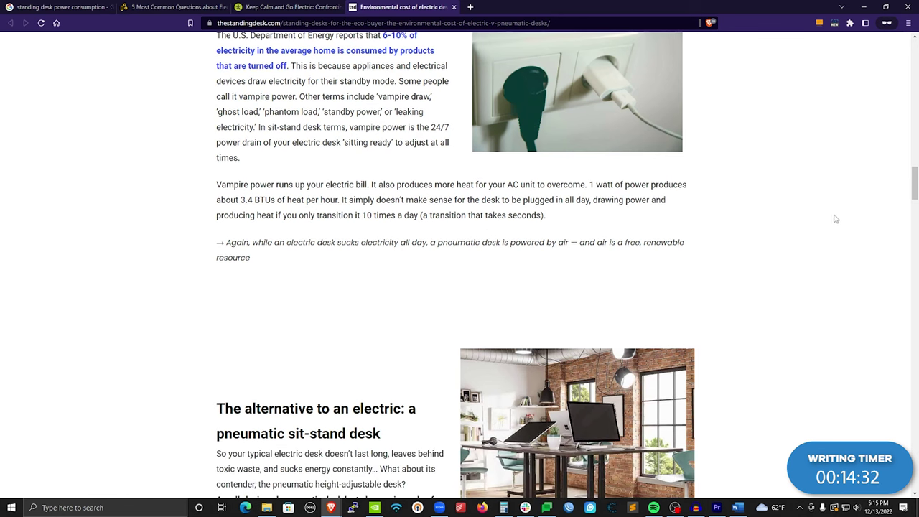
{"action": "left_click_drag", "start_coordinate": [914, 190], "coordinate": [911, 412]}
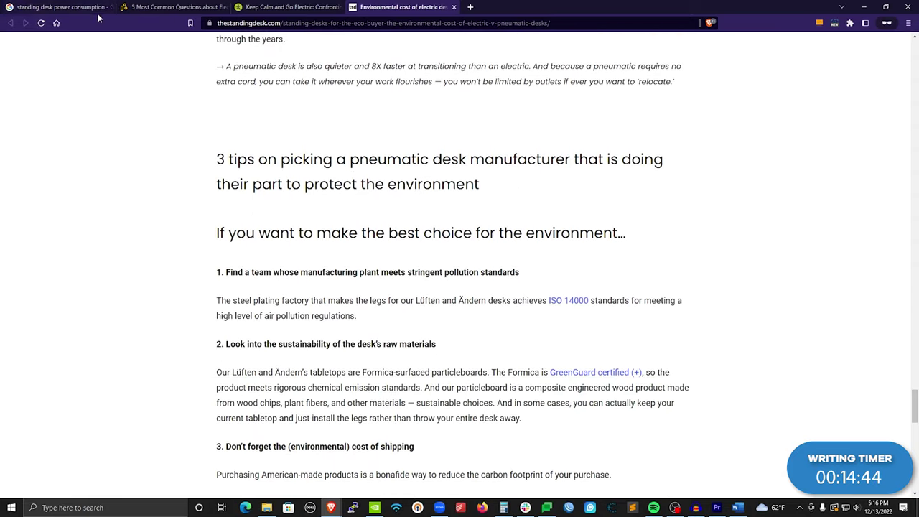
- Open Ergomaker's "10 Things You Must Know When You Buy Electric Height..." result in a new tab and read its Power Consumption section
{"action": "left_click", "coordinate": [70, 10]}
{"action": "scroll", "coordinate": [292, 220], "scroll_direction": "down", "scroll_amount": 3}
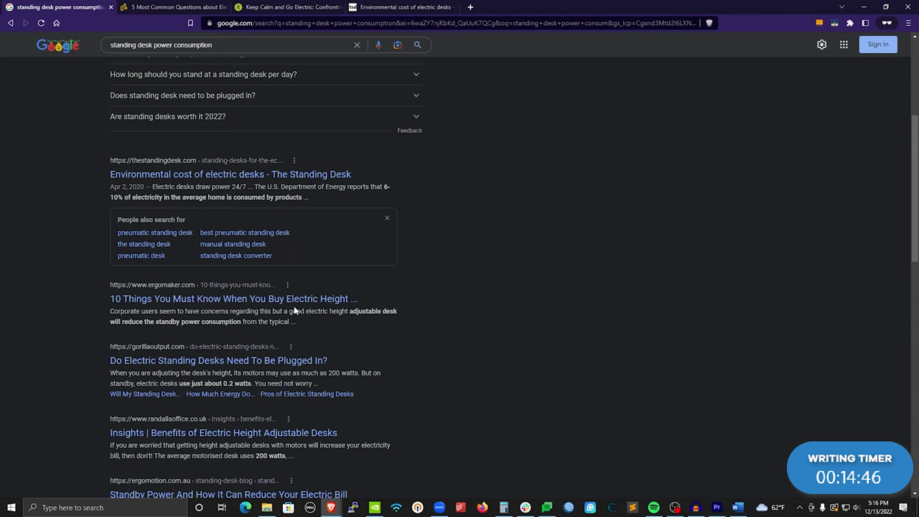
{"action": "right_click", "coordinate": [291, 300]}
{"action": "left_click", "coordinate": [320, 304]}
{"action": "left_click", "coordinate": [516, 7]}
{"action": "left_click_drag", "start_coordinate": [913, 62], "coordinate": [909, 188]}
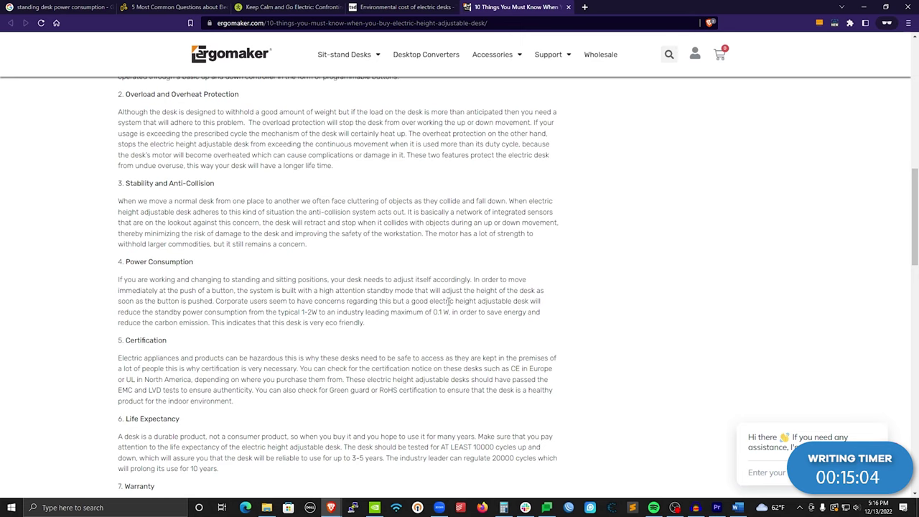
{"action": "scroll", "coordinate": [449, 301], "scroll_direction": "down", "scroll_amount": 5}
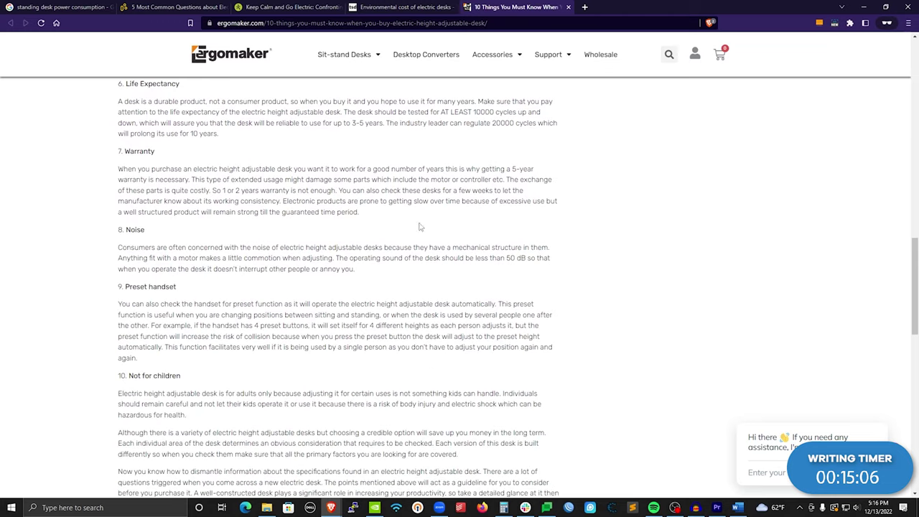
- Return to the Jasper document and extend the wattage in the power consumption paragraph to "140 -200 watts"
{"action": "left_click", "coordinate": [373, 6]}
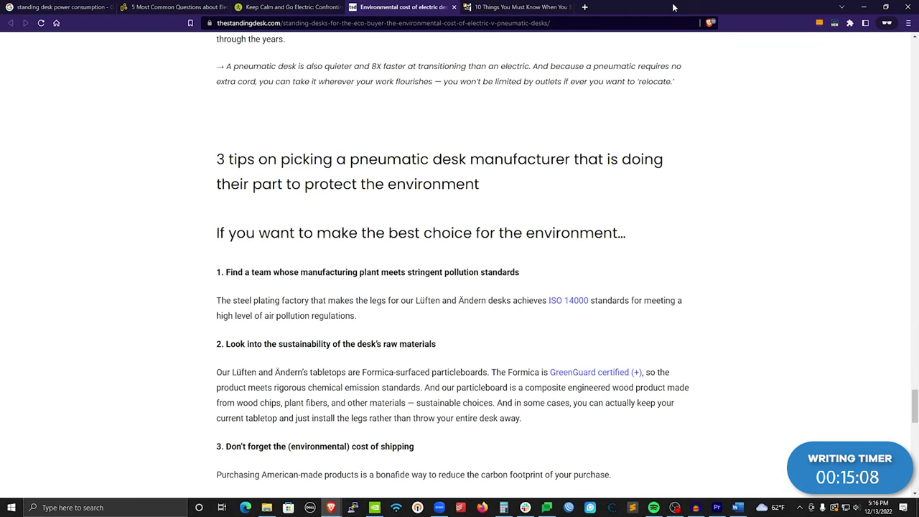
{"action": "key", "text": "alt+Tab"}
{"action": "left_click", "coordinate": [522, 400]}
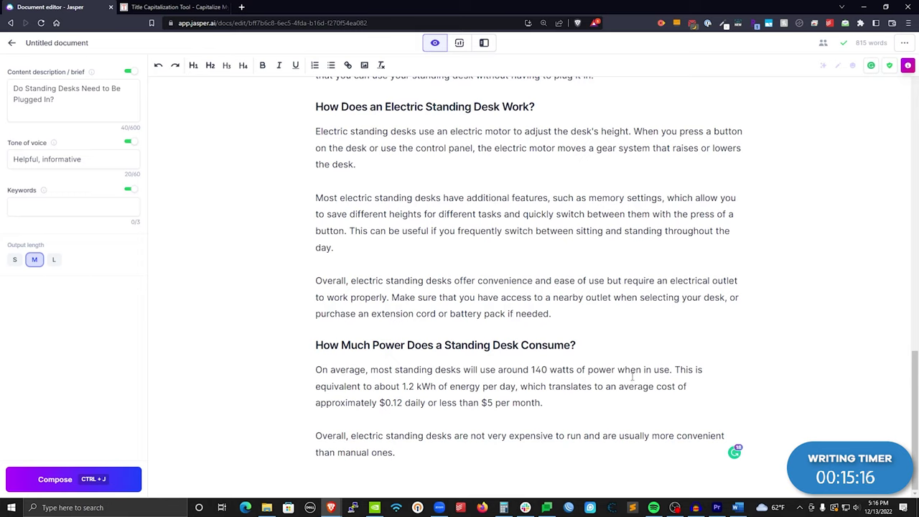
{"action": "type", "text": "-200"}
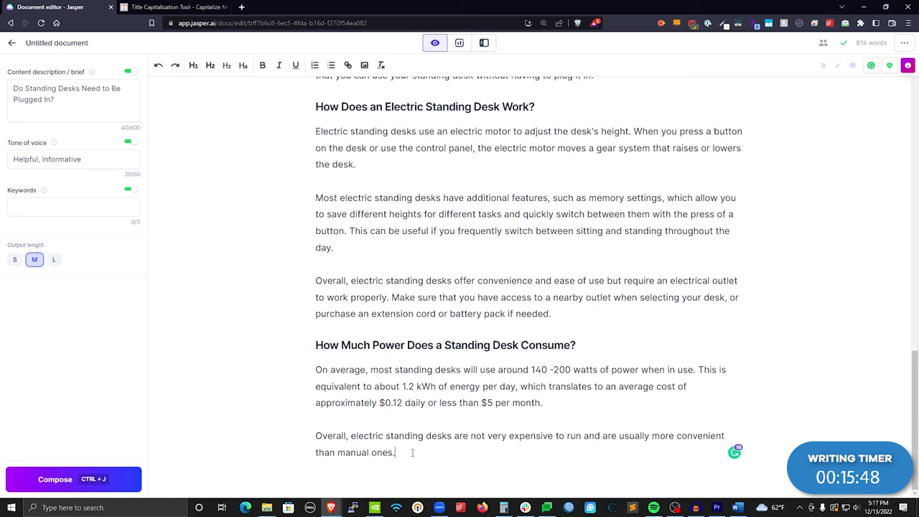
- Have Jasper continue writing at the end of the power consumption section, and insert a blank line before the paragraph starting with "Ultimately"
{"action": "key", "text": "ctrl+j"}
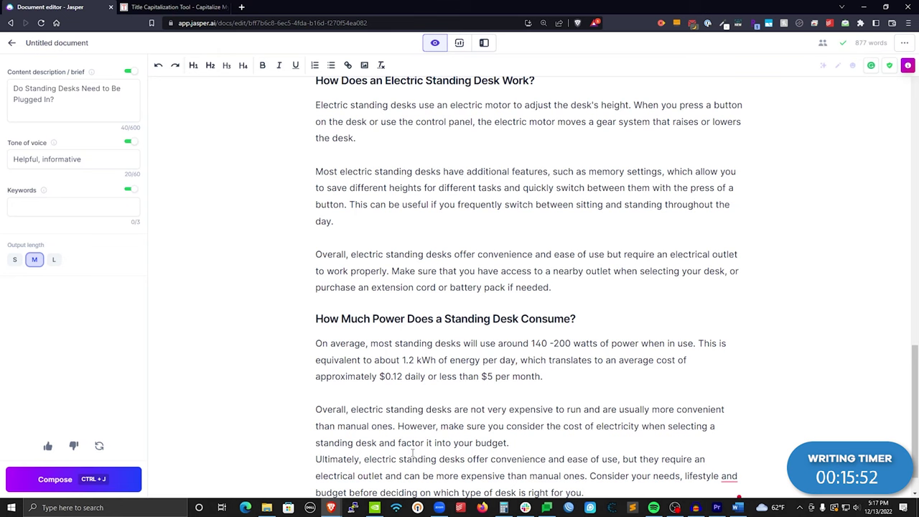
{"action": "scroll", "coordinate": [397, 365], "scroll_direction": "down", "scroll_amount": 1}
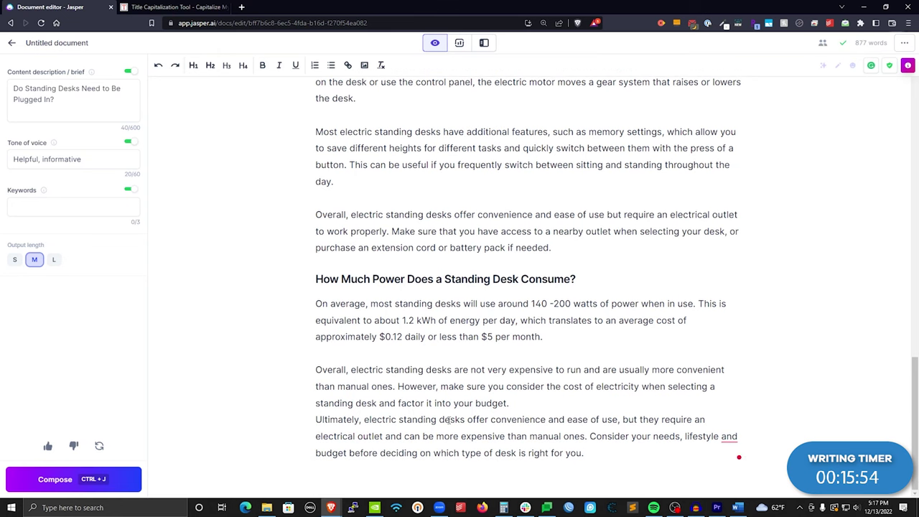
{"action": "key", "text": "Return"}
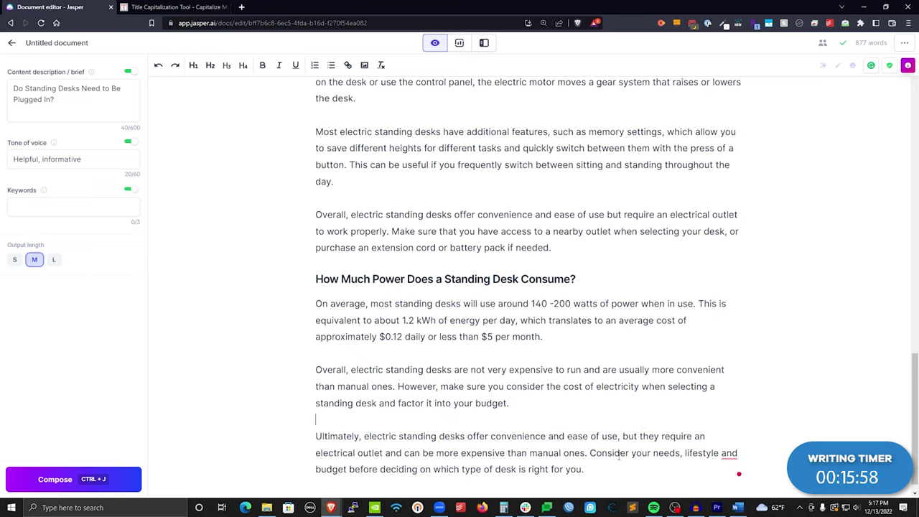
- Accept Grammarly's comma after "lifestyle" in the closing paragraph, and start a new line below that paragraph
{"action": "mouse_move", "coordinate": [729, 453]}
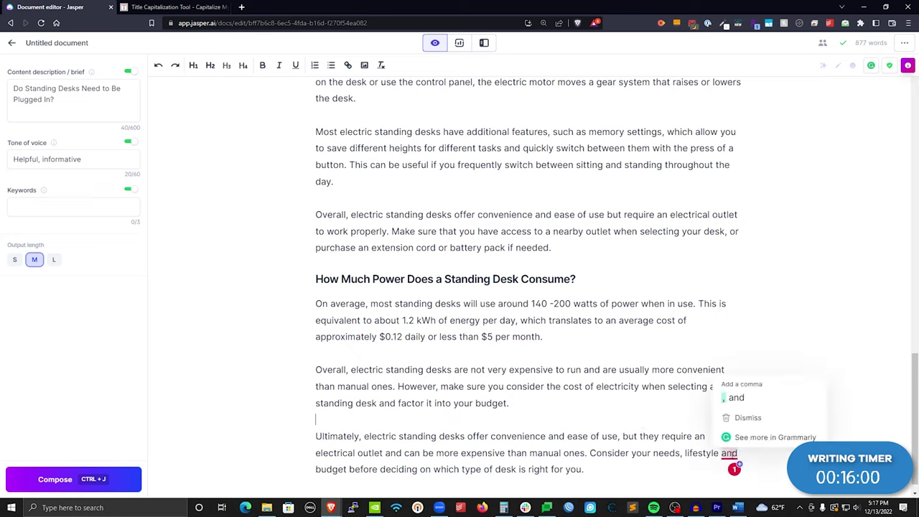
{"action": "left_click", "coordinate": [735, 397]}
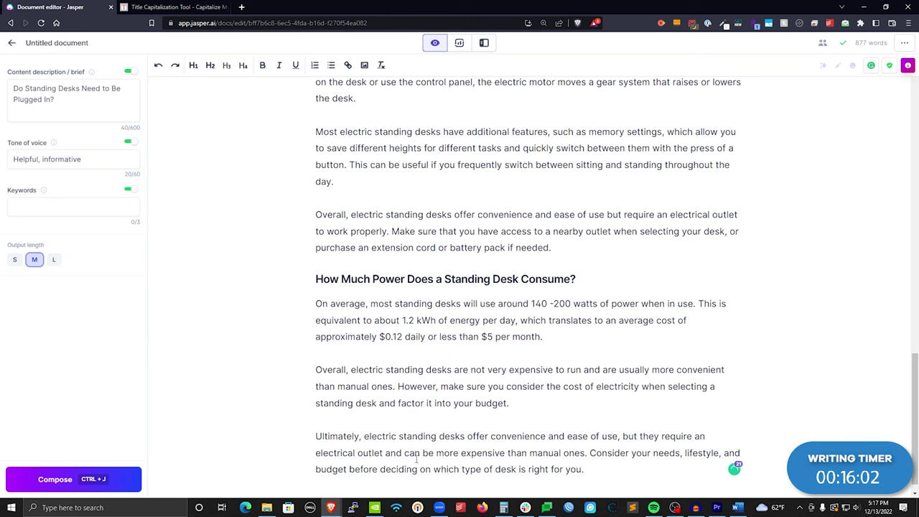
{"action": "scroll", "coordinate": [586, 474], "scroll_direction": "down", "scroll_amount": 1}
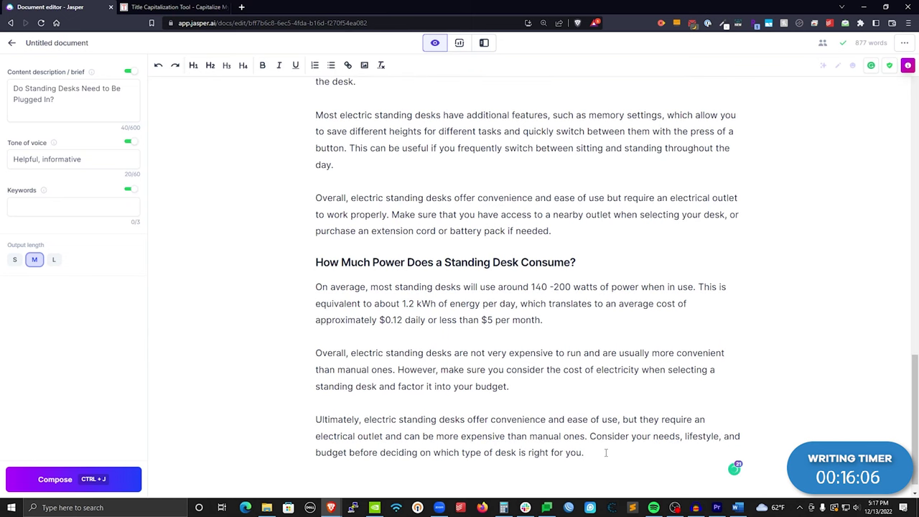
{"action": "key", "text": "Return"}
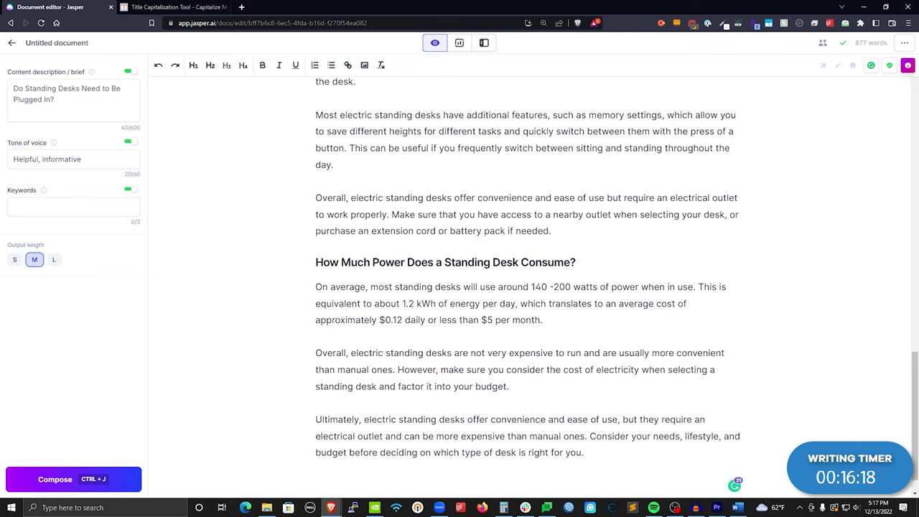
- Switch to the Word outline and copy the question "Can you plug a standing desk into a surge protector?"
{"action": "key", "text": "alt+Tab"}
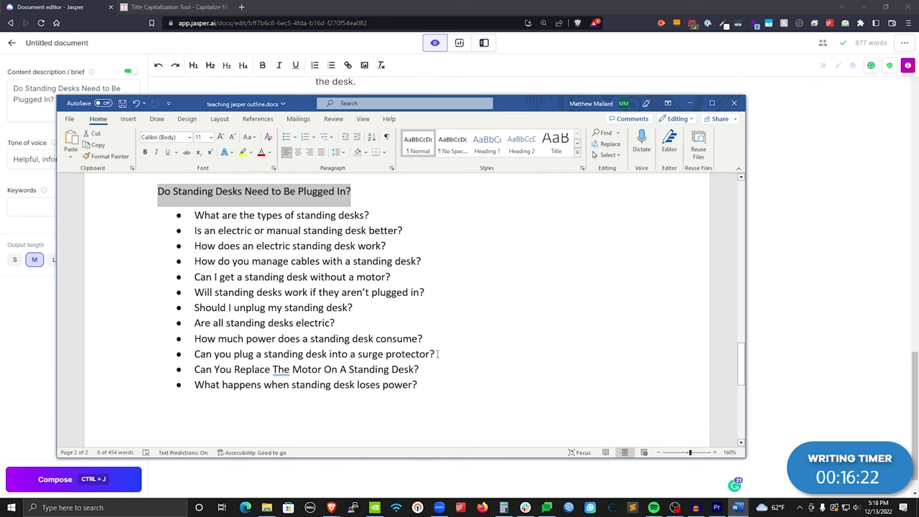
{"action": "left_click_drag", "start_coordinate": [436, 355], "coordinate": [219, 354]}
{"action": "right_click", "coordinate": [219, 354]}
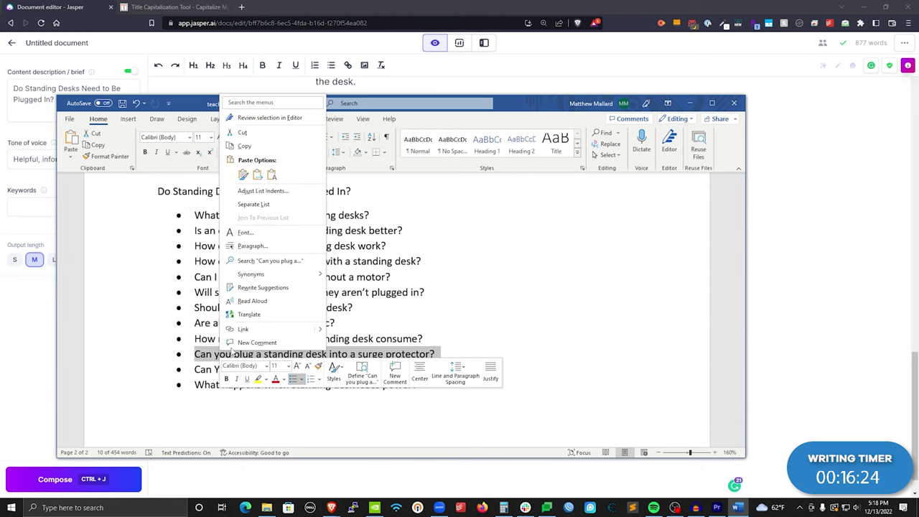
{"action": "left_click", "coordinate": [240, 148]}
{"action": "left_click", "coordinate": [691, 105]}
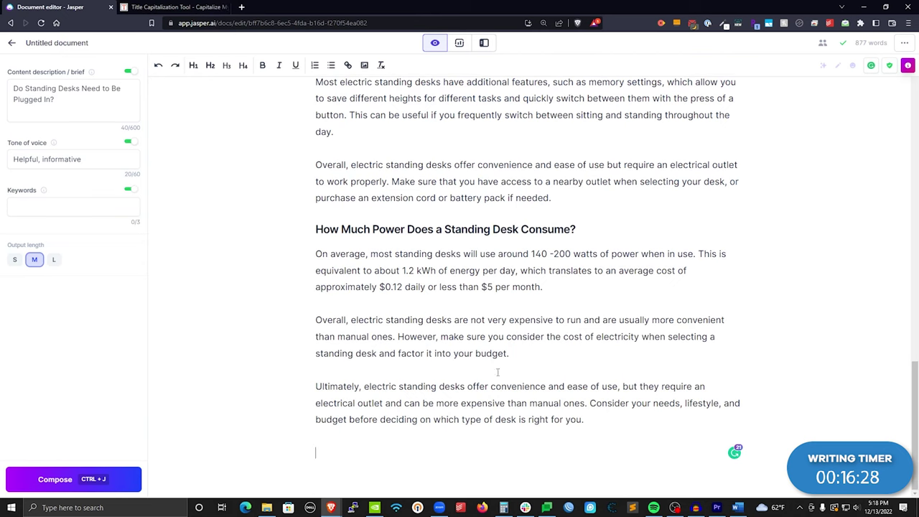
- Convert the copied question to title case in the Capitalize My Title web tool, remove its leading bullet and copy the result
{"action": "left_click", "coordinate": [192, 7]}
{"action": "key", "text": "ctrl+v"}
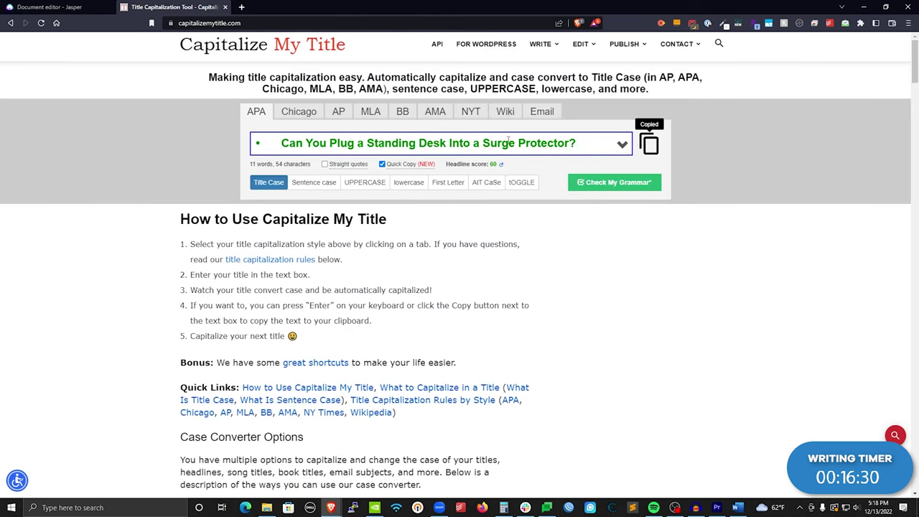
{"action": "left_click_drag", "start_coordinate": [282, 143], "coordinate": [200, 143]}
{"action": "key", "text": "BackSpace"}
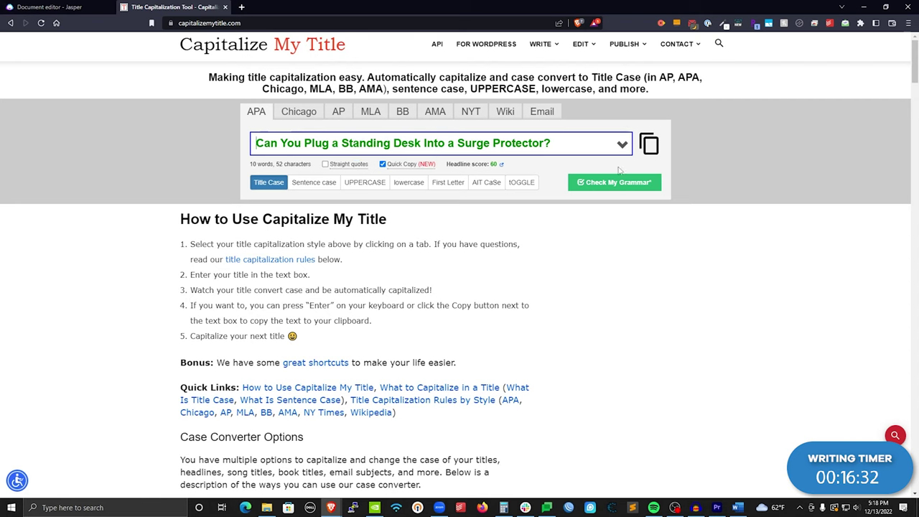
{"action": "left_click", "coordinate": [650, 148]}
- Paste the title-cased question at the end of the Jasper article, format it as Heading 2 and remove the blank line above it
{"action": "left_click", "coordinate": [85, 6]}
{"action": "left_click", "coordinate": [318, 440]}
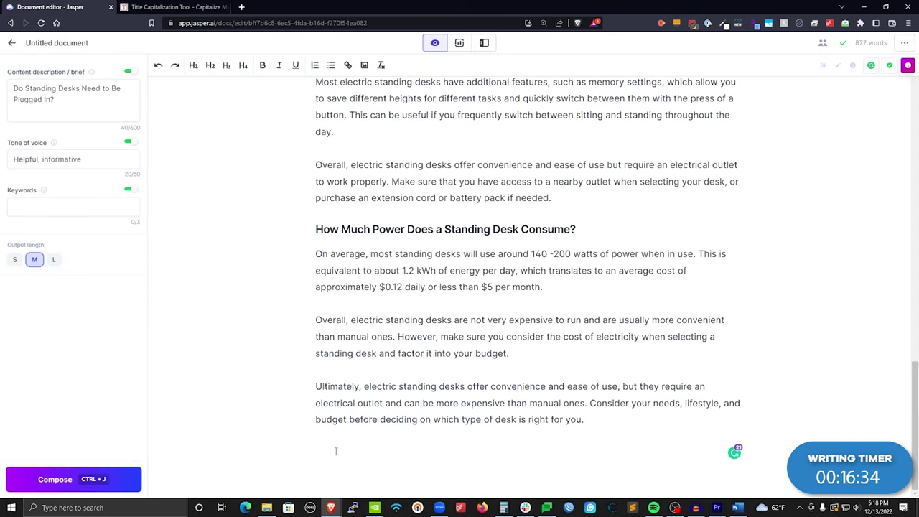
{"action": "key", "text": "ctrl+v"}
{"action": "left_click_drag", "start_coordinate": [550, 453], "coordinate": [316, 434]}
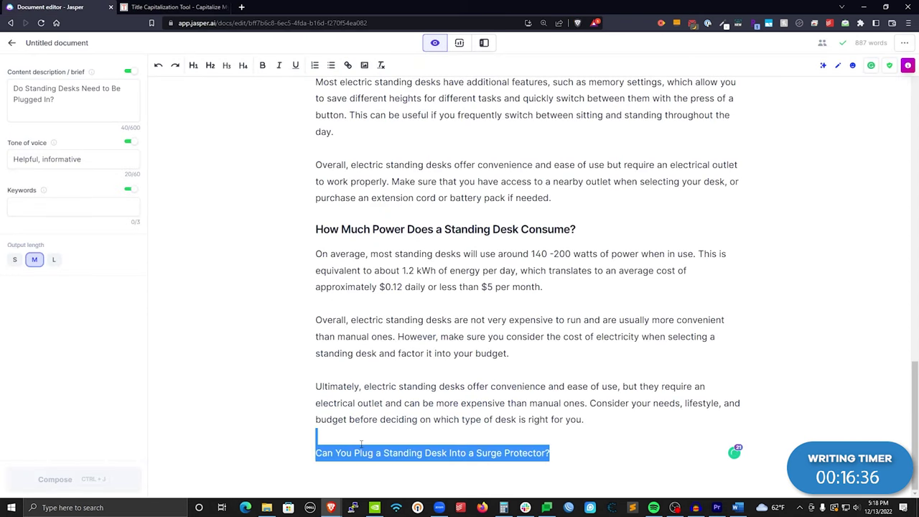
{"action": "left_click", "coordinate": [540, 453]}
{"action": "left_click_drag", "start_coordinate": [550, 453], "coordinate": [316, 453]}
{"action": "left_click", "coordinate": [211, 65]}
{"action": "left_click", "coordinate": [443, 436]}
{"action": "key", "text": "BackSpace"}
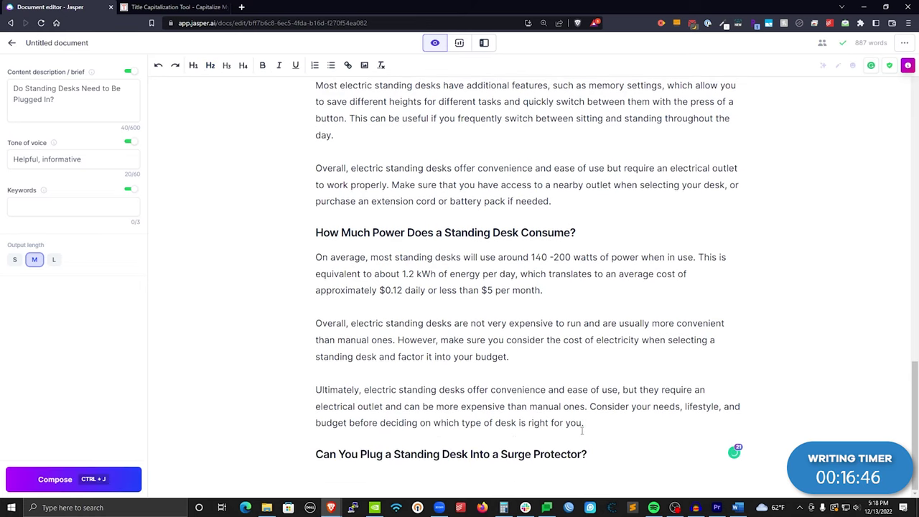
- Begin the surge protector section with "Surge protectors" and have Jasper compose the text in three passes
{"action": "left_click", "coordinate": [625, 453]}
{"action": "key", "text": "Return"}
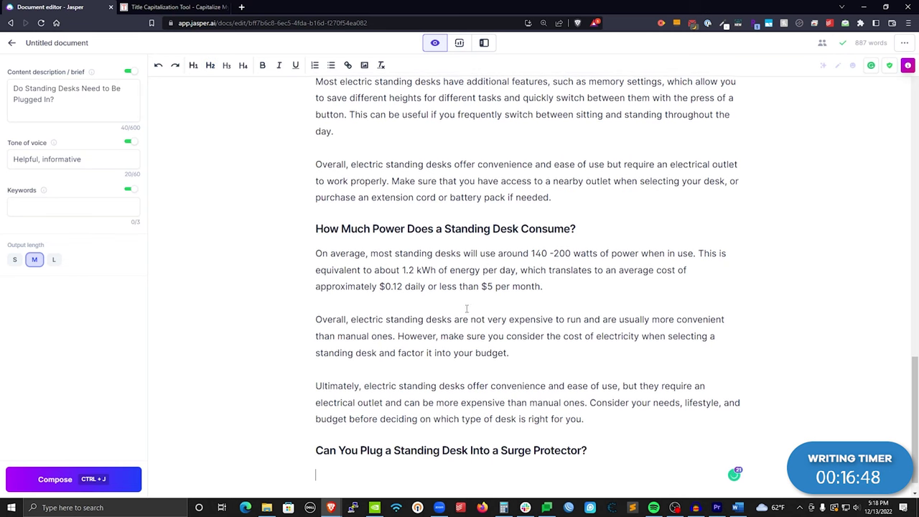
{"action": "scroll", "coordinate": [468, 308], "scroll_direction": "down", "scroll_amount": 1}
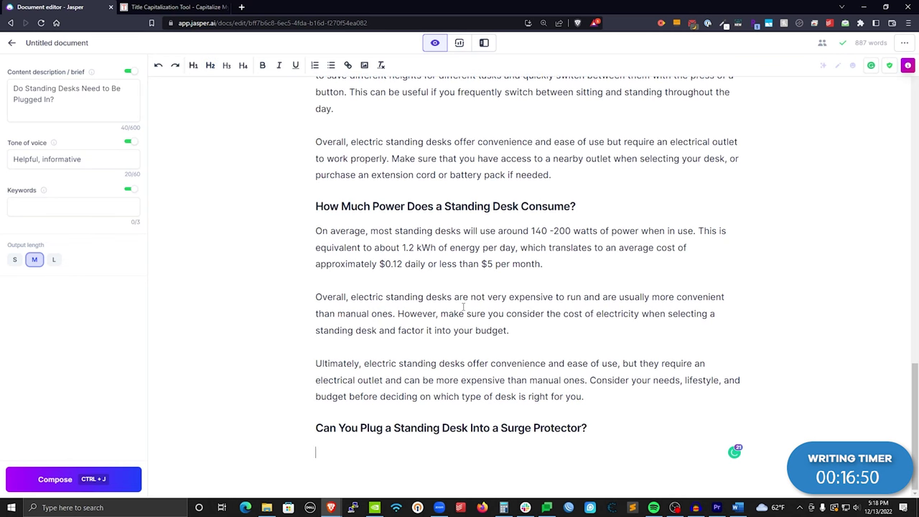
{"action": "type", "text": "Surge protectors"}
{"action": "key", "text": "ctrl+j"}
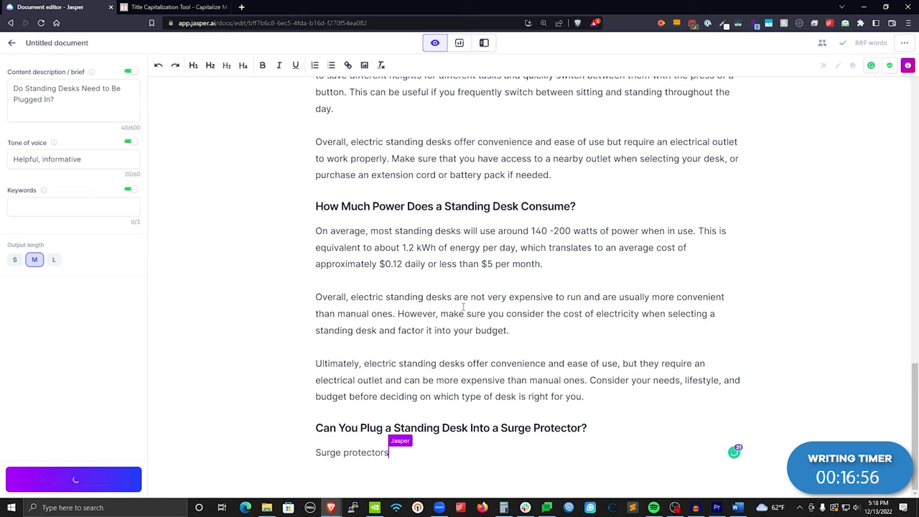
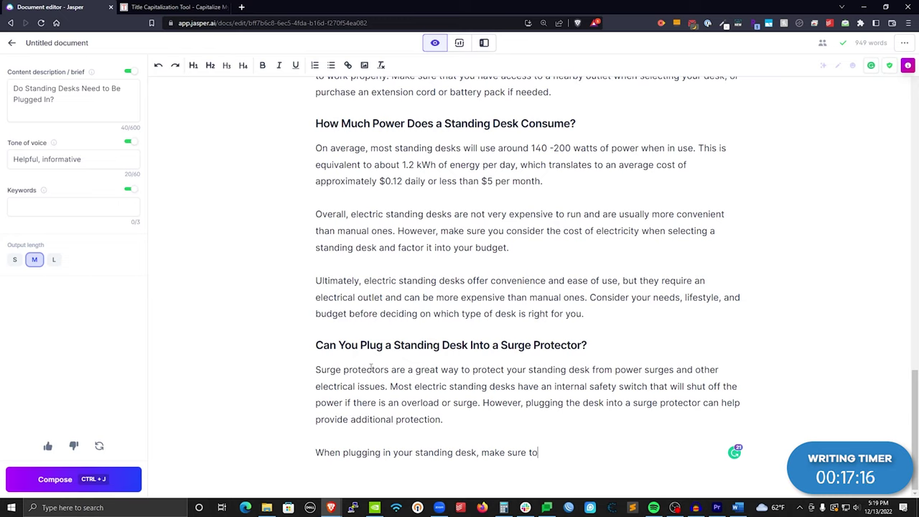
{"action": "key", "text": "ctrl+j"}
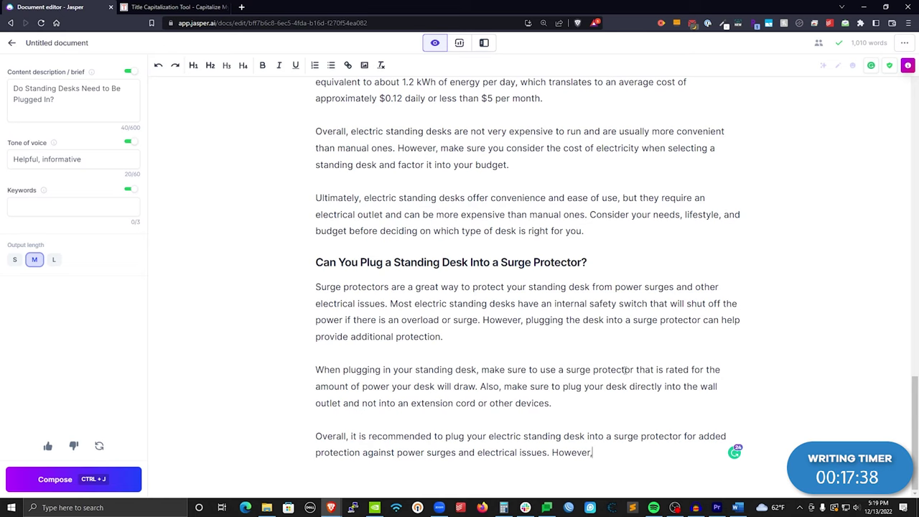
{"action": "key", "text": "ctrl+j"}
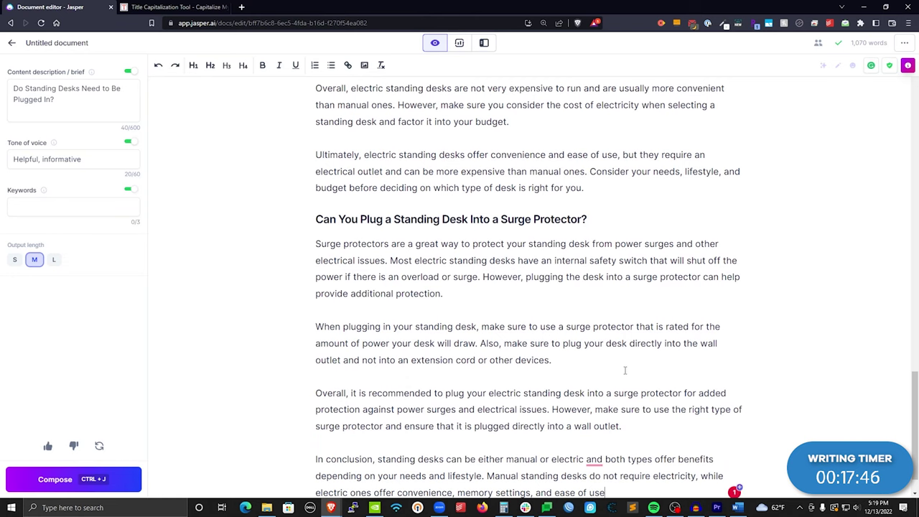
- Delete the unfinished paragraph starting "In conclusion" from the end of the surge protector section
{"action": "scroll", "coordinate": [624, 365], "scroll_direction": "down", "scroll_amount": 1}
{"action": "left_click_drag", "start_coordinate": [606, 457], "coordinate": [277, 415]}
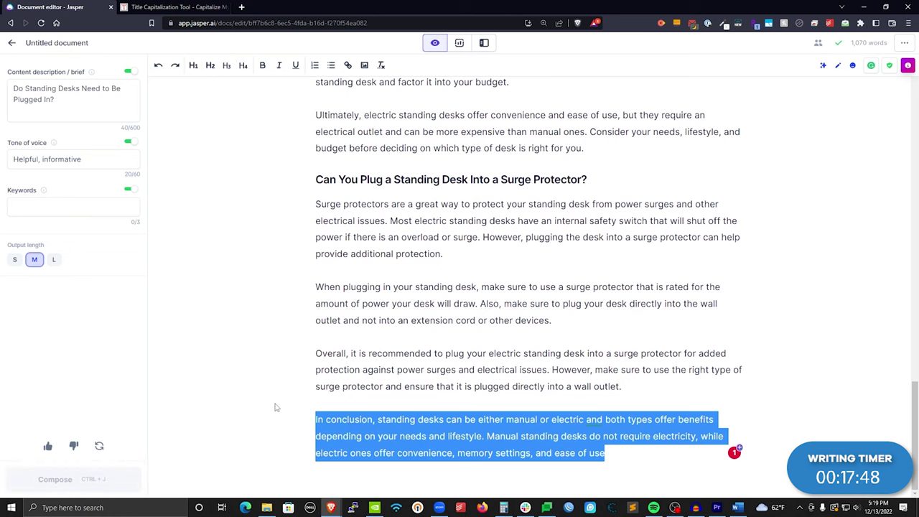
{"action": "key", "text": "BackSpace"}
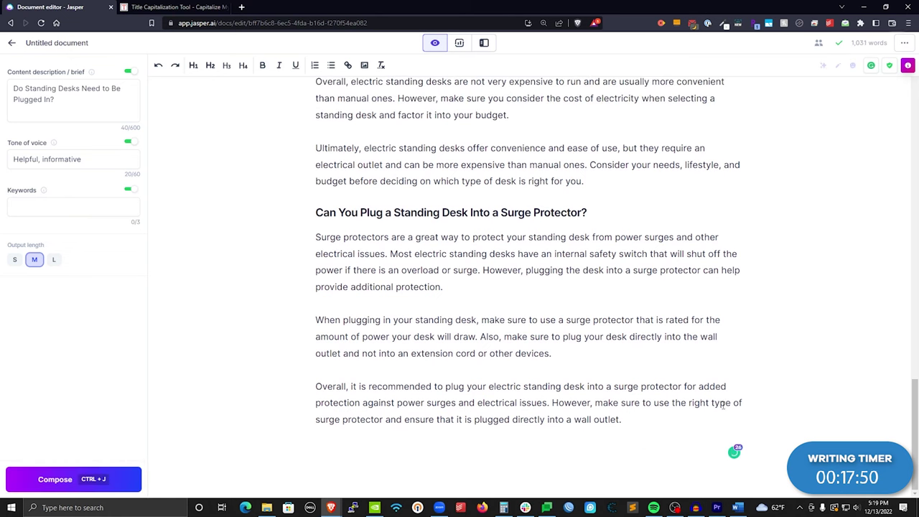
- Copy the question "What happens when standing desk loses power?" from the Word outline and return to the browser
{"action": "left_click", "coordinate": [737, 508]}
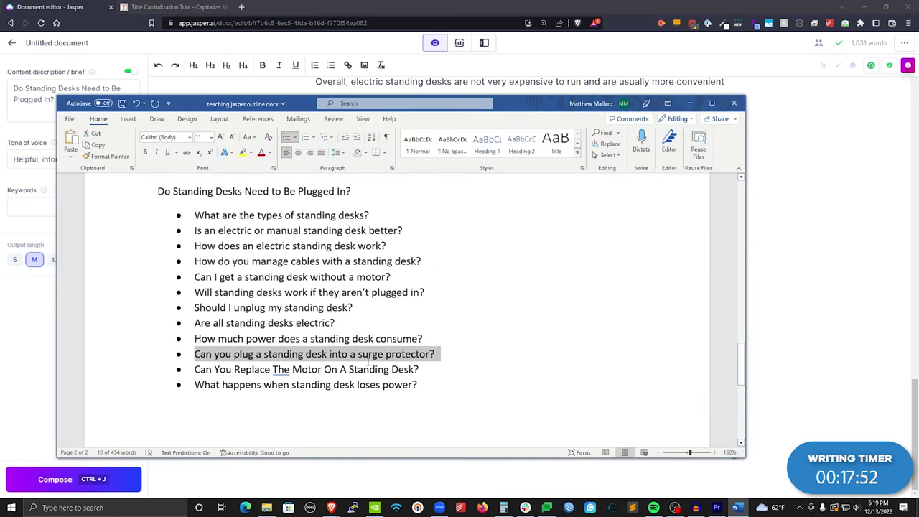
{"action": "left_click_drag", "start_coordinate": [419, 386], "coordinate": [210, 389]}
{"action": "left_click", "coordinate": [817, 242]}
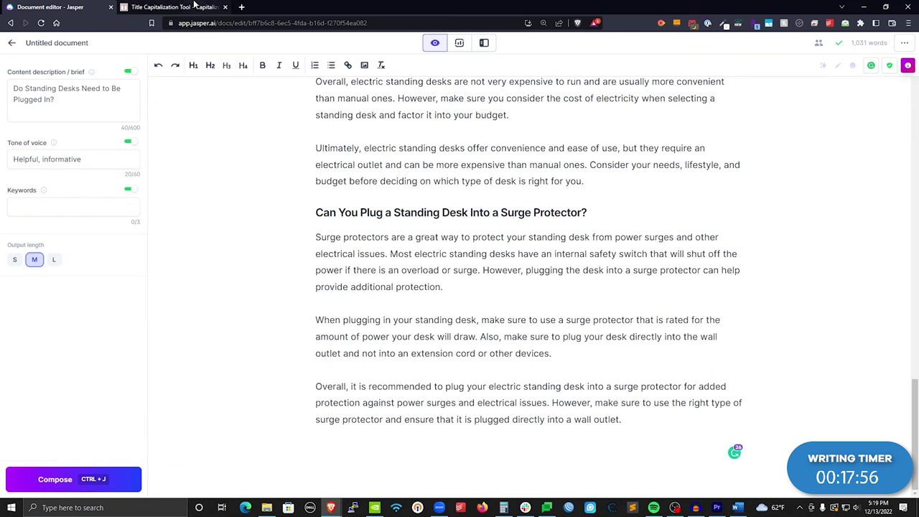
- Convert the power loss question to title case in the Capitalize My Title tool and copy the result
{"action": "left_click", "coordinate": [172, 7]}
{"action": "type", "text": "What Happens When Standing Desk Loses Power?"}
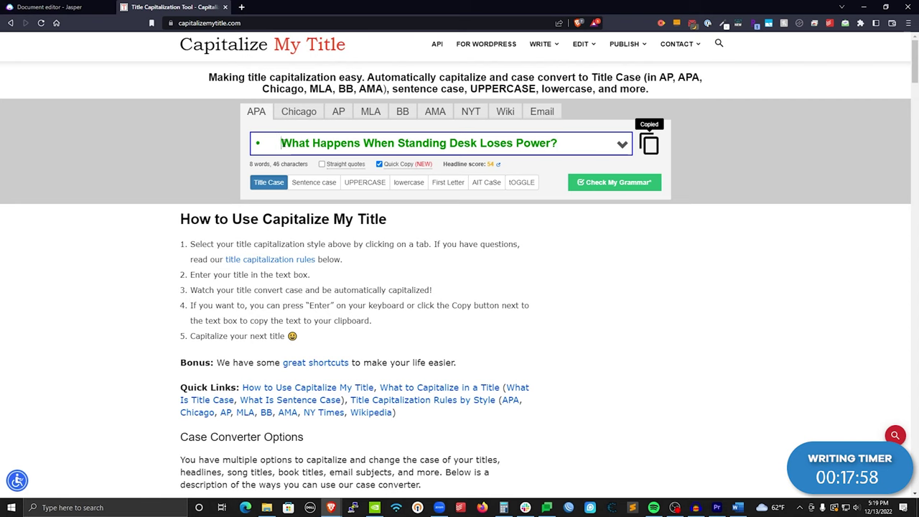
{"action": "left_click", "coordinate": [649, 144]}
- Paste "What Happens When Standing Desk Loses Power?" on a new line after the surge protector section in Jasper and format it as Heading 2
{"action": "left_click", "coordinate": [51, 7]}
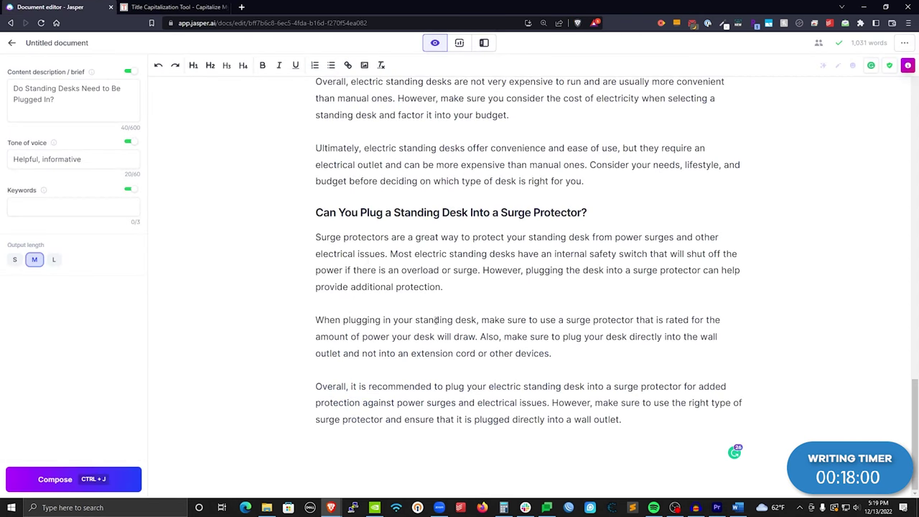
{"action": "left_click", "coordinate": [645, 424]}
{"action": "key", "text": "Return"}
{"action": "key", "text": "ctrl+v"}
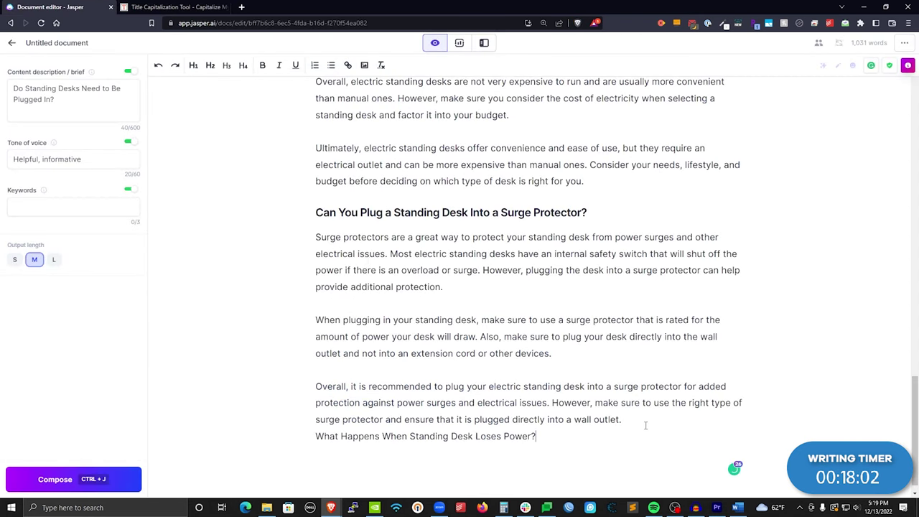
{"action": "left_click_drag", "start_coordinate": [542, 437], "coordinate": [314, 437]}
{"action": "left_click", "coordinate": [210, 66]}
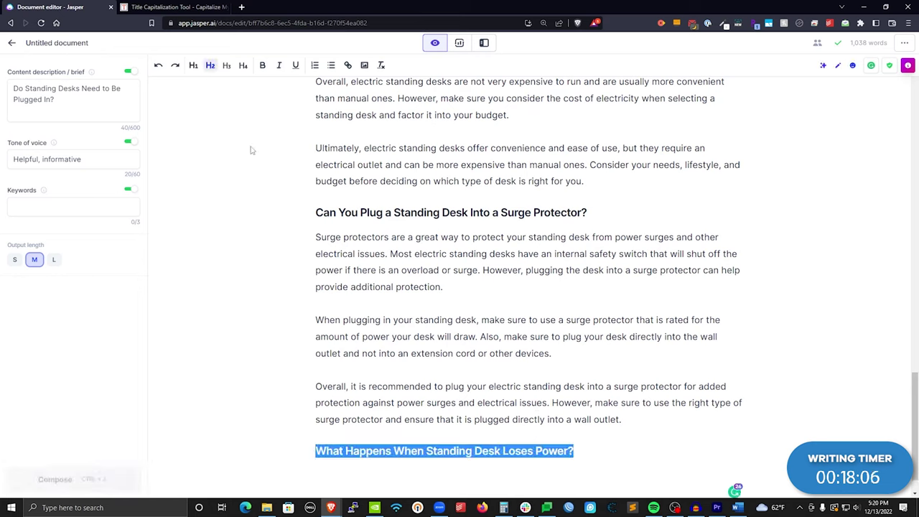
{"action": "left_click", "coordinate": [604, 450]}
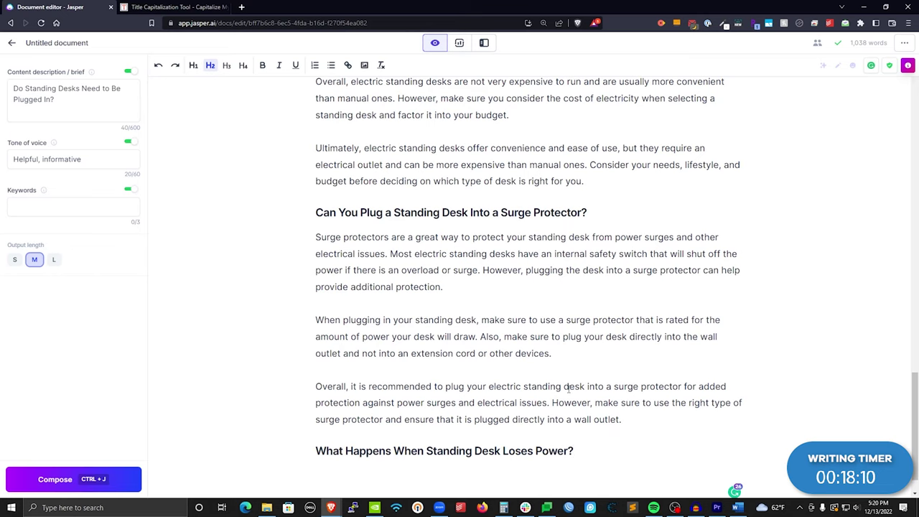
- Begin the power loss section below its heading with "Power outages can" and have Jasper compose the continuation
{"action": "key", "text": "Return"}
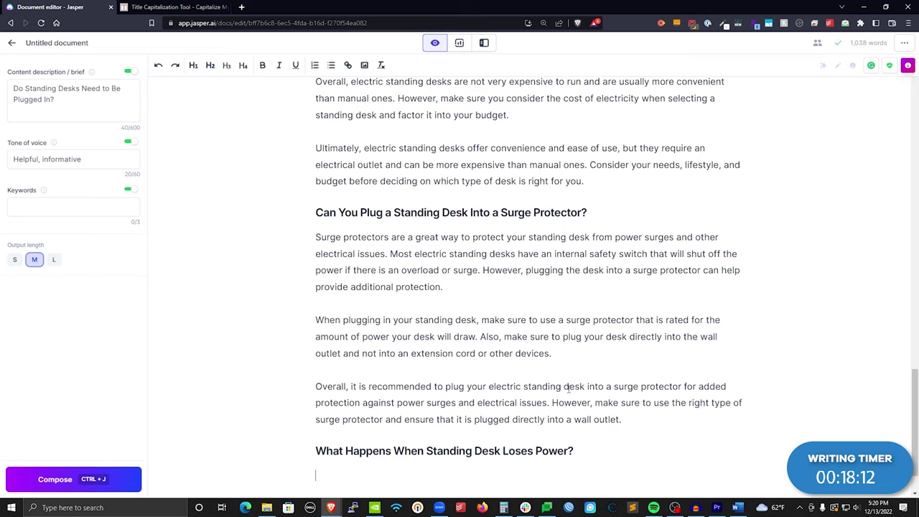
{"action": "scroll", "coordinate": [571, 390], "scroll_direction": "down", "scroll_amount": 1}
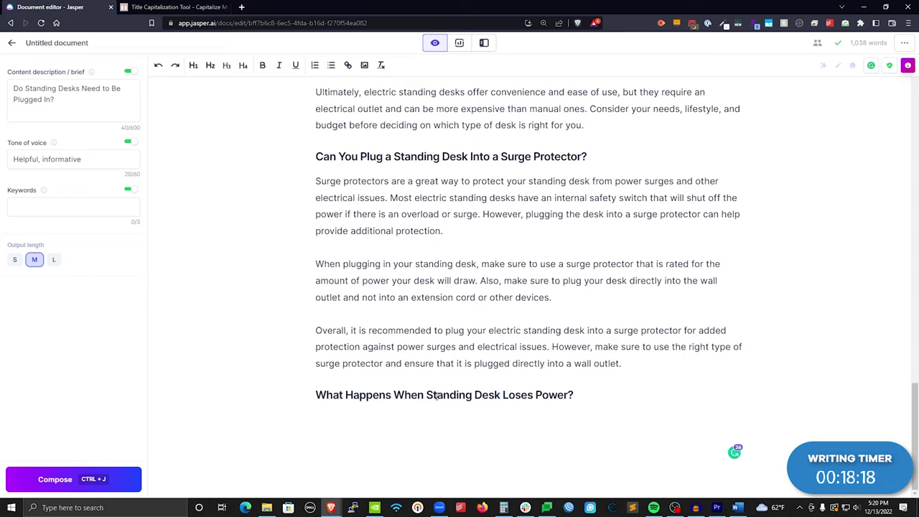
{"action": "type", "text": "Power outages can"}
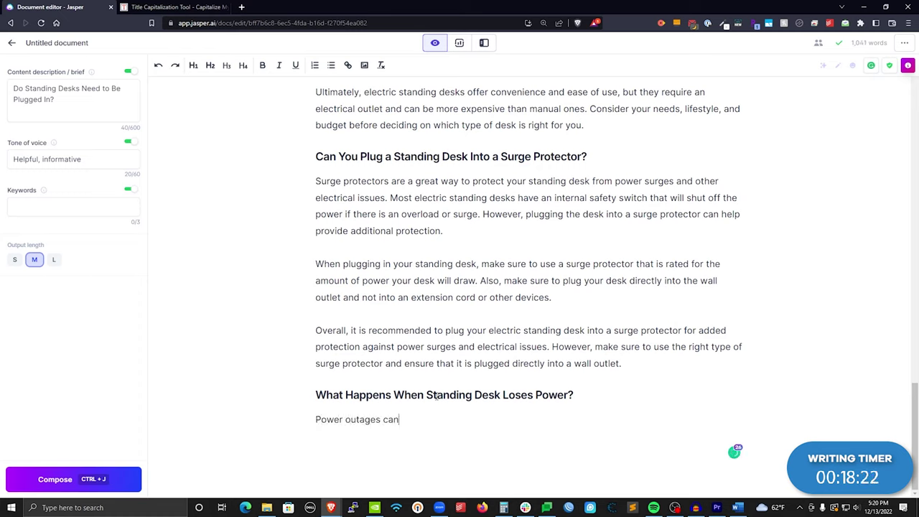
{"action": "key", "text": "ctrl+j"}
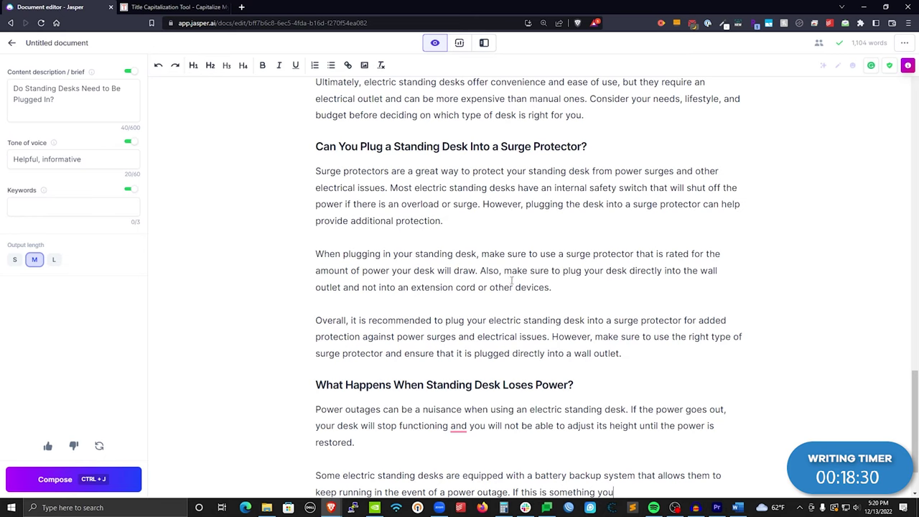
- Accept the suggested comma after "functioning" and have Jasper continue composing the unfinished battery backup paragraph
{"action": "left_click", "coordinate": [458, 426]}
{"action": "left_click", "coordinate": [464, 372]}
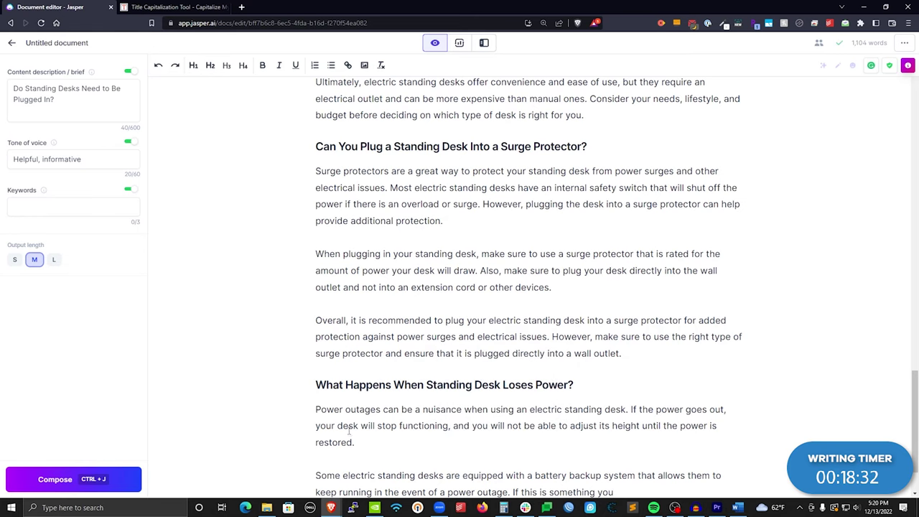
{"action": "scroll", "coordinate": [431, 420], "scroll_direction": "down", "scroll_amount": 2}
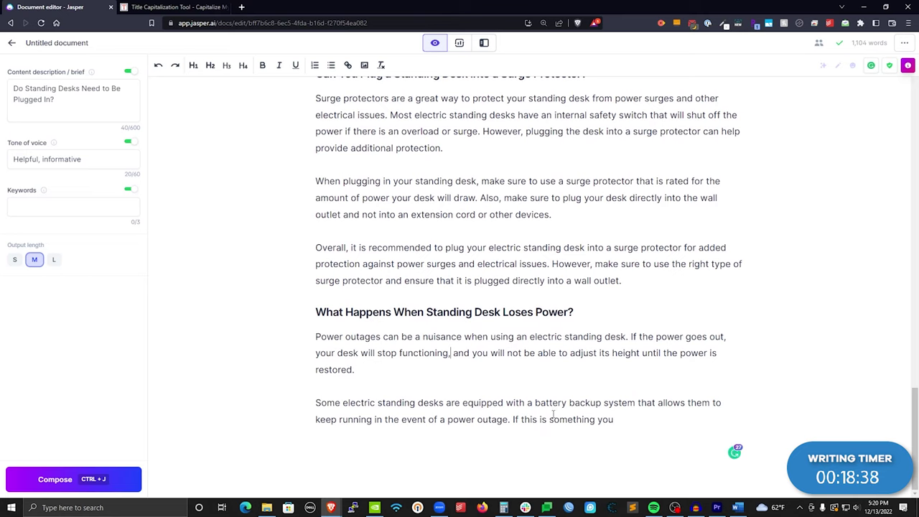
{"action": "key", "text": "ctrl+j"}
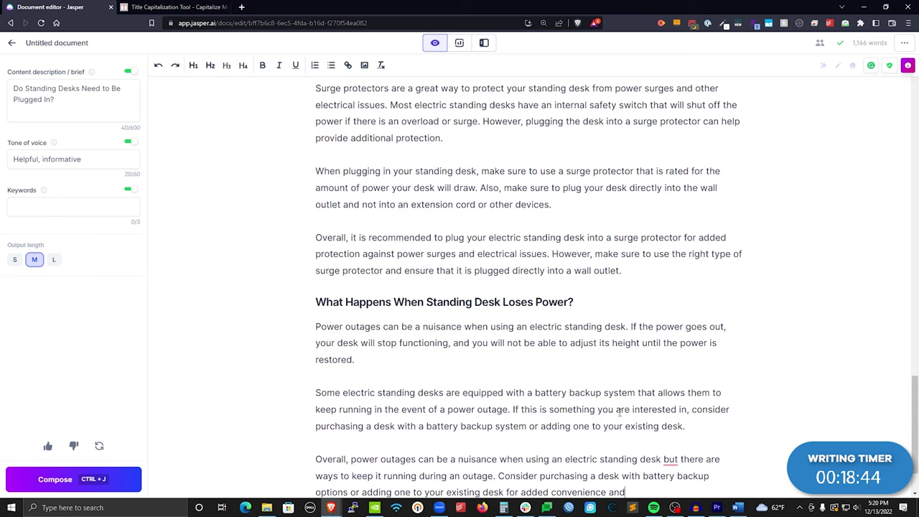
- Delete the unfinished paragraph starting "Overall, power outages" from the end of the power loss section
{"action": "scroll", "coordinate": [622, 415], "scroll_direction": "down", "scroll_amount": 1}
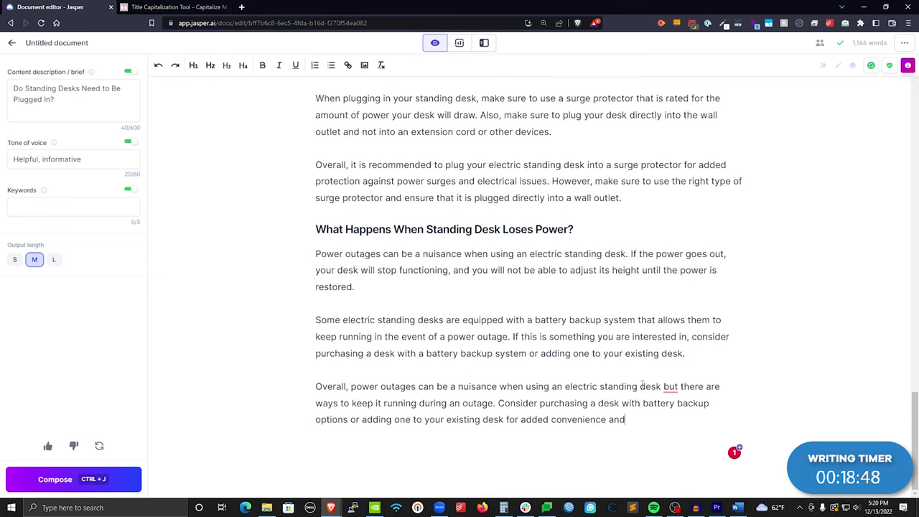
{"action": "mouse_move", "coordinate": [666, 386]}
{"action": "left_click_drag", "start_coordinate": [629, 419], "coordinate": [249, 388]}
{"action": "key", "text": "BackSpace"}
{"action": "key", "text": "BackSpace"}
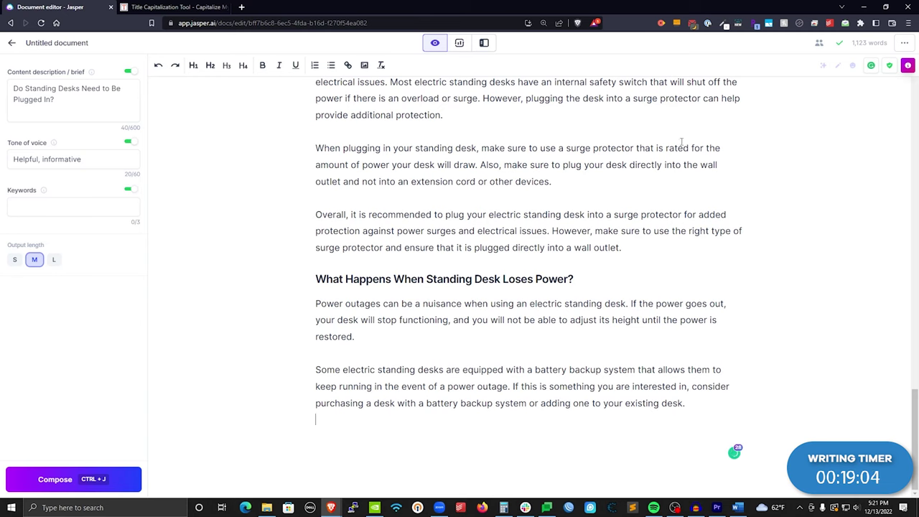
- Copy the power loss heading, switch to the private Brave window, search Google for "What Happens When Standing Desk Loses Power?" and examine the results
{"action": "left_click_drag", "start_coordinate": [581, 282], "coordinate": [315, 280]}
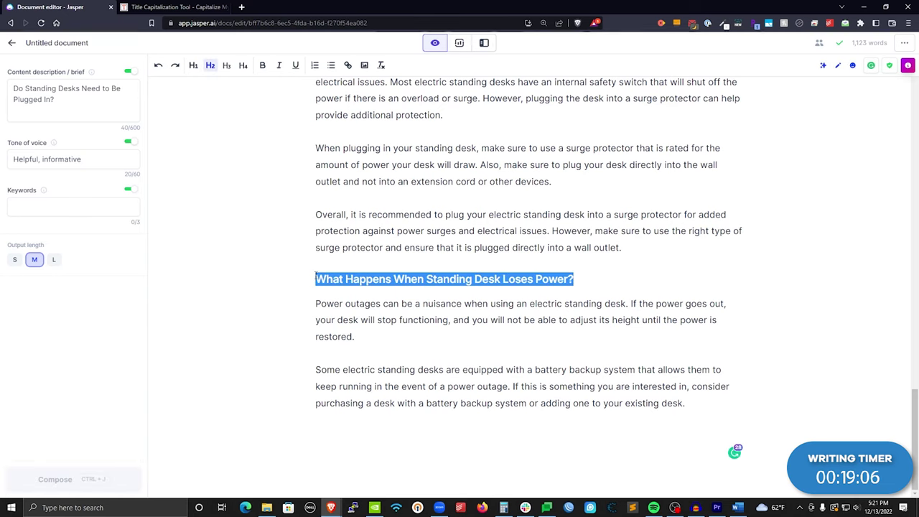
{"action": "key", "text": "alt+Tab"}
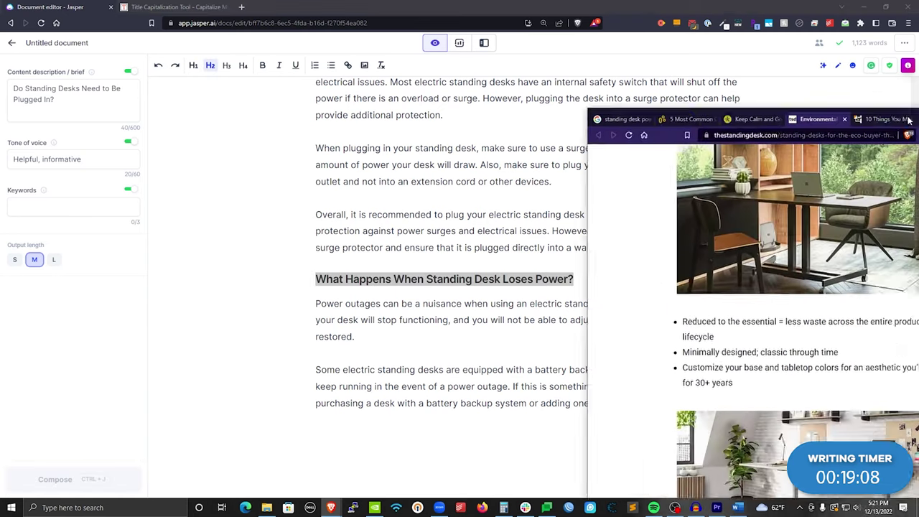
{"action": "key", "text": "ctrl+t"}
{"action": "type", "text": "google.com"}
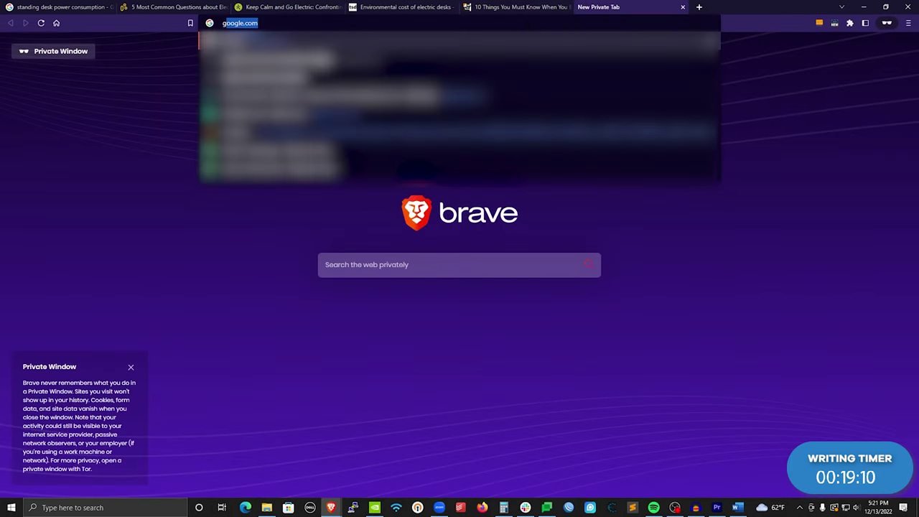
{"action": "key", "text": "Return"}
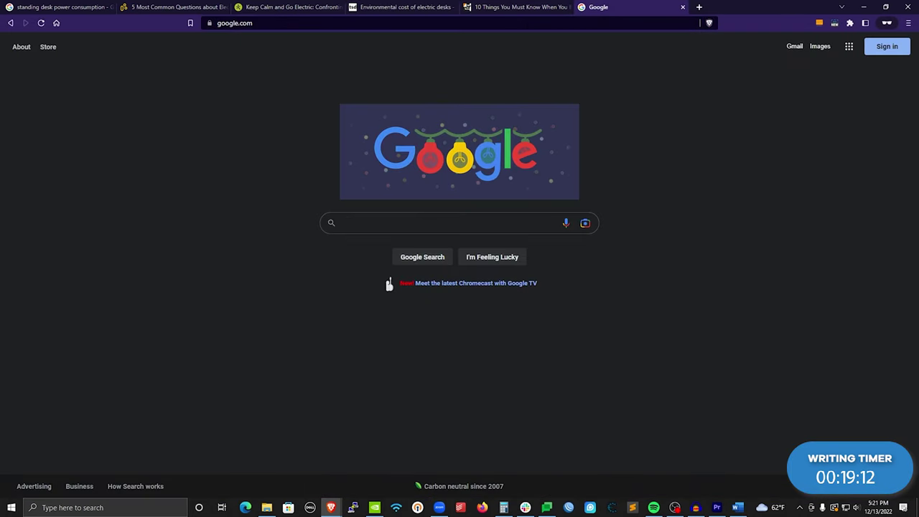
{"action": "key", "text": "ctrl+v"}
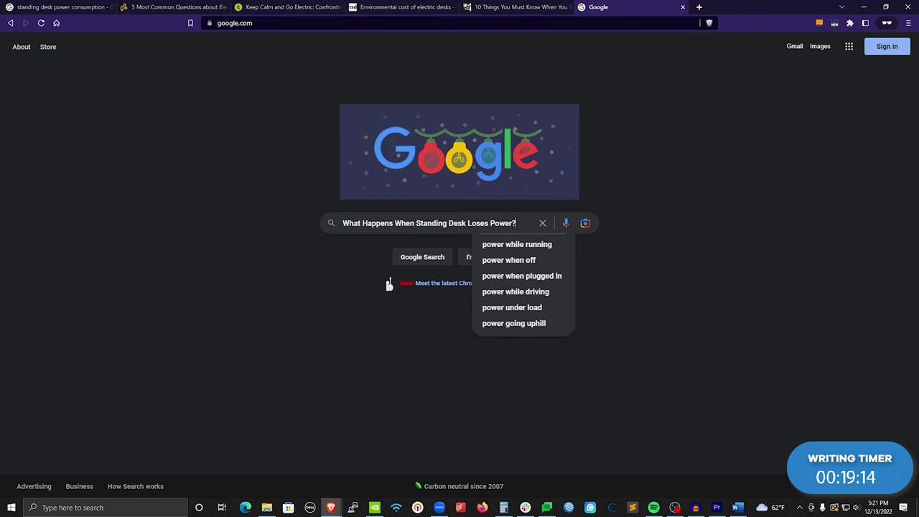
{"action": "key", "text": "Return"}
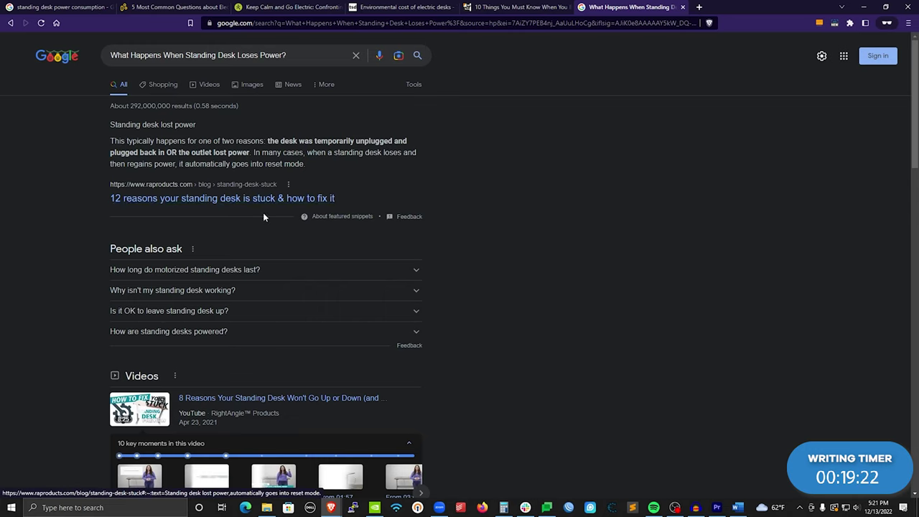
{"action": "scroll", "coordinate": [275, 206], "scroll_direction": "down", "scroll_amount": 7}
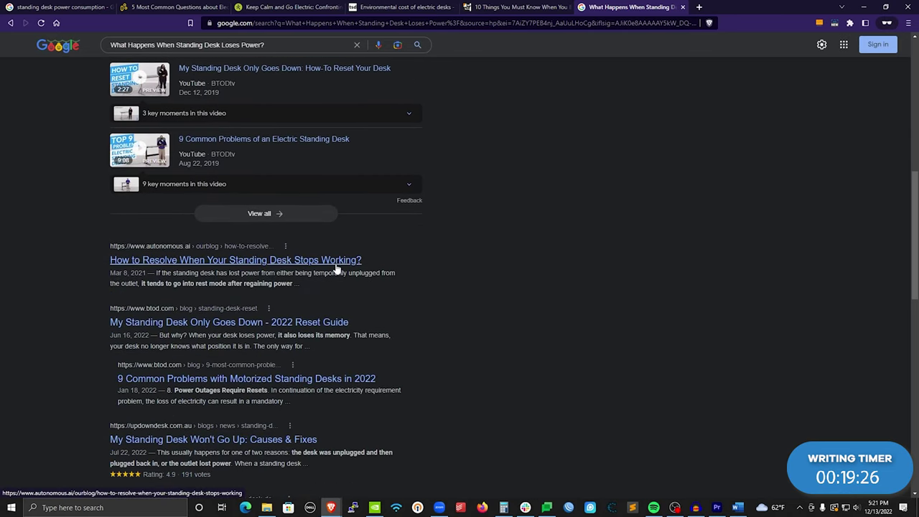
{"action": "scroll", "coordinate": [344, 267], "scroll_direction": "up", "scroll_amount": 3}
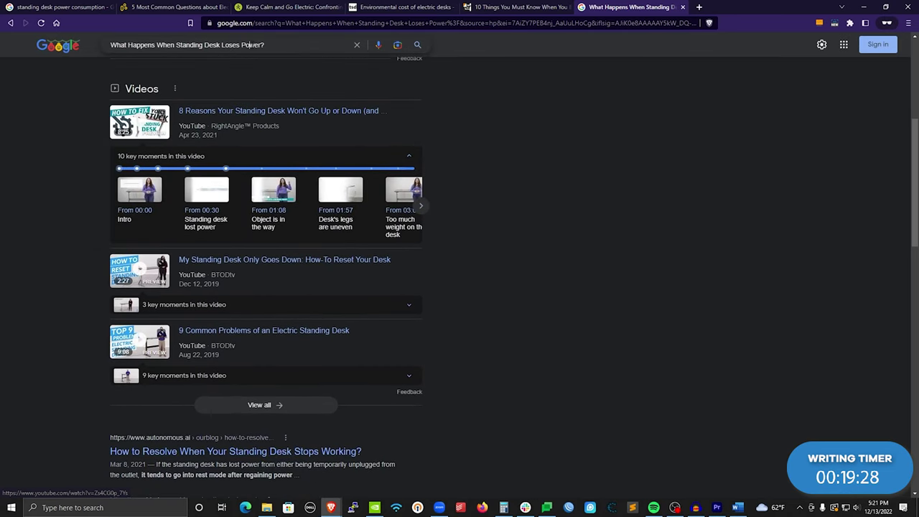
- Search Google for "standing desk power outage" and open the NewHeights desk reset article and the Reddit unplugging thread in new tabs
{"action": "left_click", "coordinate": [186, 45]}
{"action": "type", "text": "standing "}
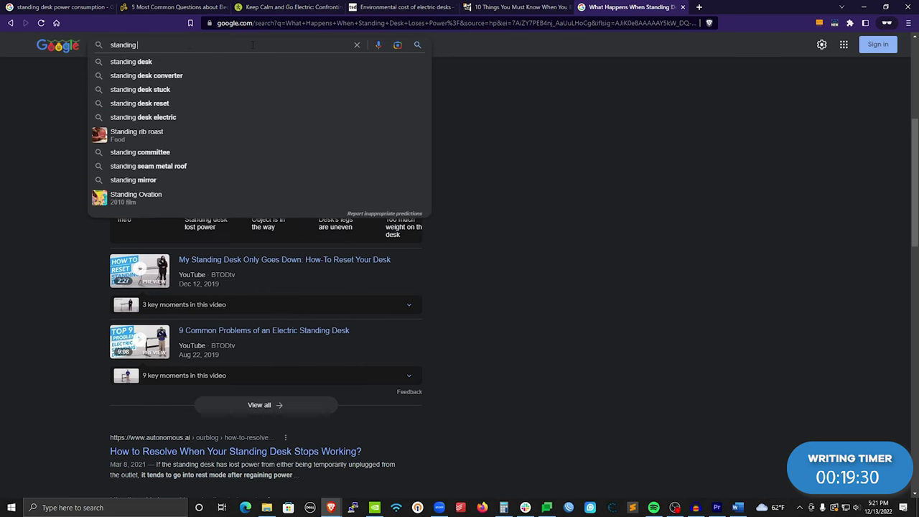
{"action": "type", "text": "desk power outage"}
{"action": "key", "text": "Return"}
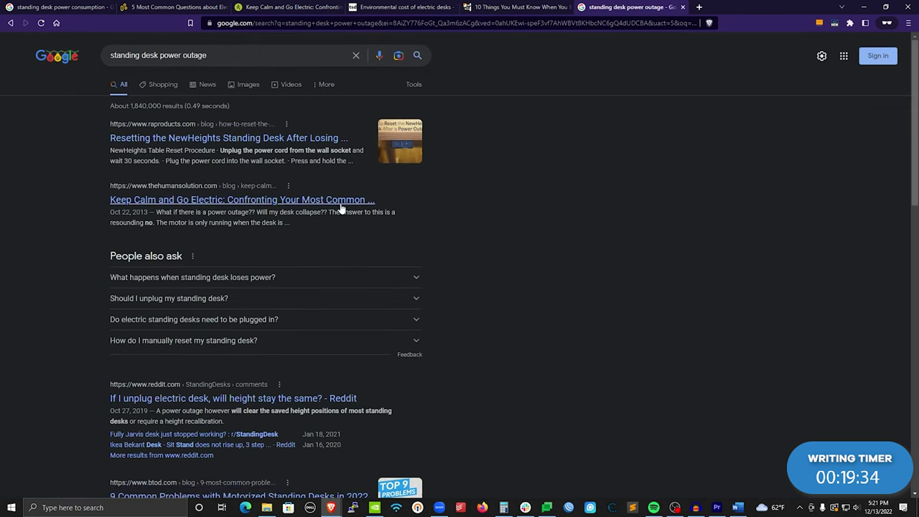
{"action": "right_click", "coordinate": [233, 140]}
{"action": "left_click", "coordinate": [264, 146]}
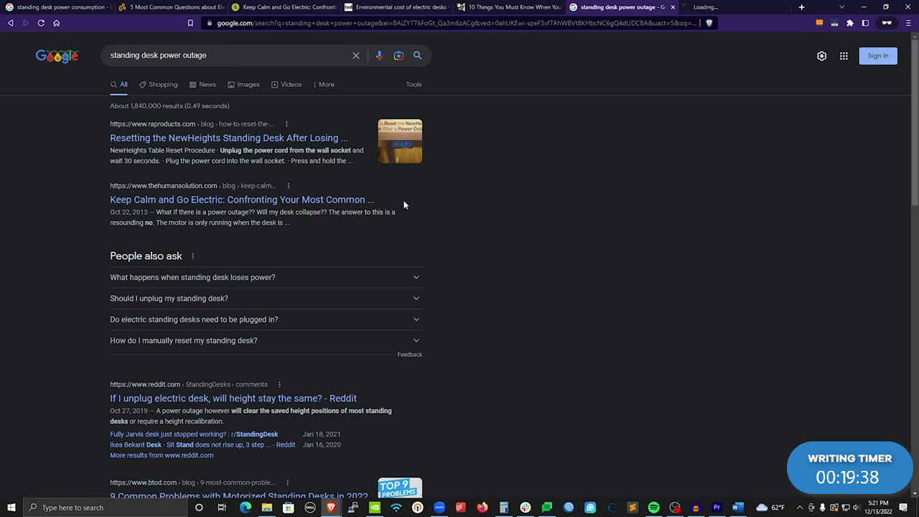
{"action": "scroll", "coordinate": [389, 302], "scroll_direction": "down", "scroll_amount": 2}
{"action": "right_click", "coordinate": [316, 303]}
{"action": "left_click", "coordinate": [339, 310]}
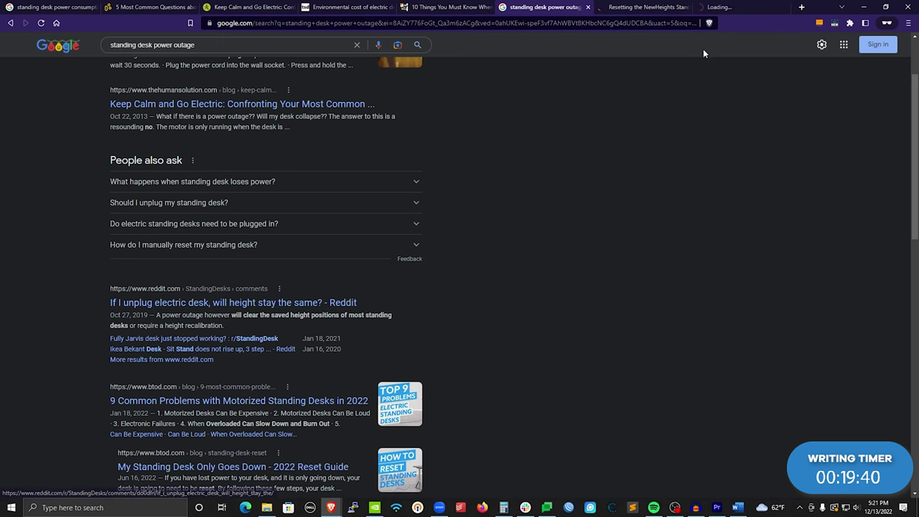
- Read the Reddit thread's comments on whether an unplugged electric desk keeps its height
{"action": "left_click", "coordinate": [740, 8]}
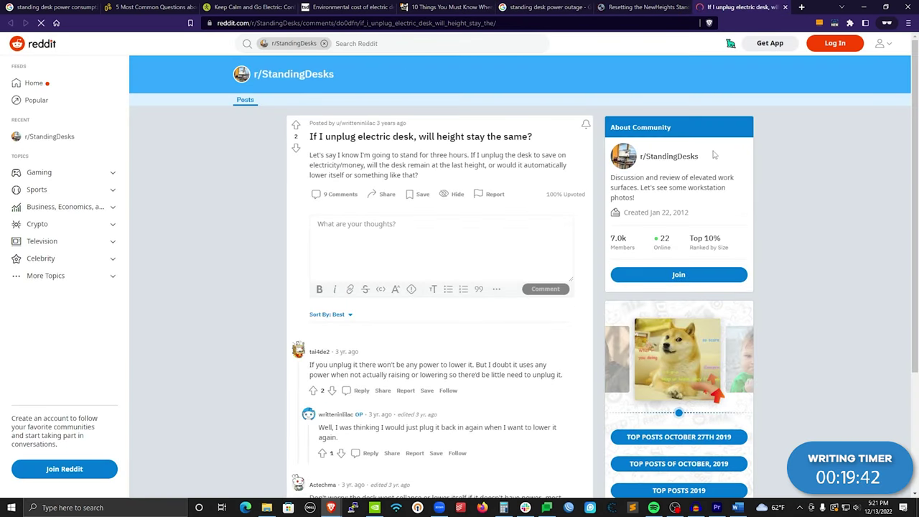
{"action": "scroll", "coordinate": [501, 312], "scroll_direction": "down", "scroll_amount": 3}
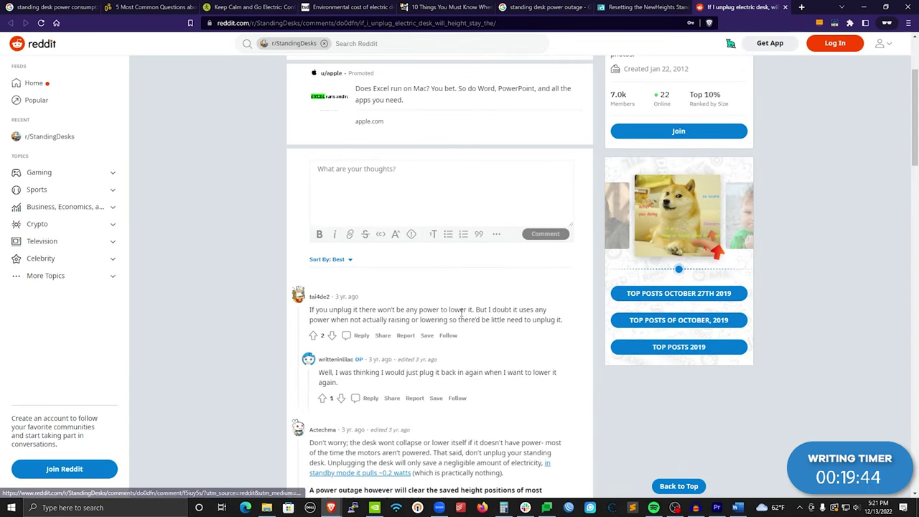
{"action": "scroll", "coordinate": [500, 312], "scroll_direction": "down", "scroll_amount": 1}
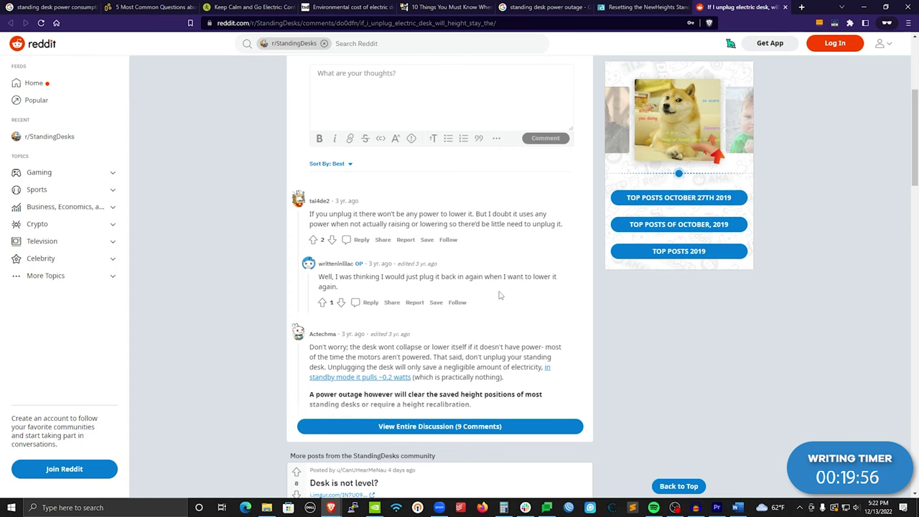
- Read the RightAngle article on resetting the NewHeights desk after losing power, down to the "Standing Desk Reset Mode" section
{"action": "key", "text": "ctrl+shift+Tab"}
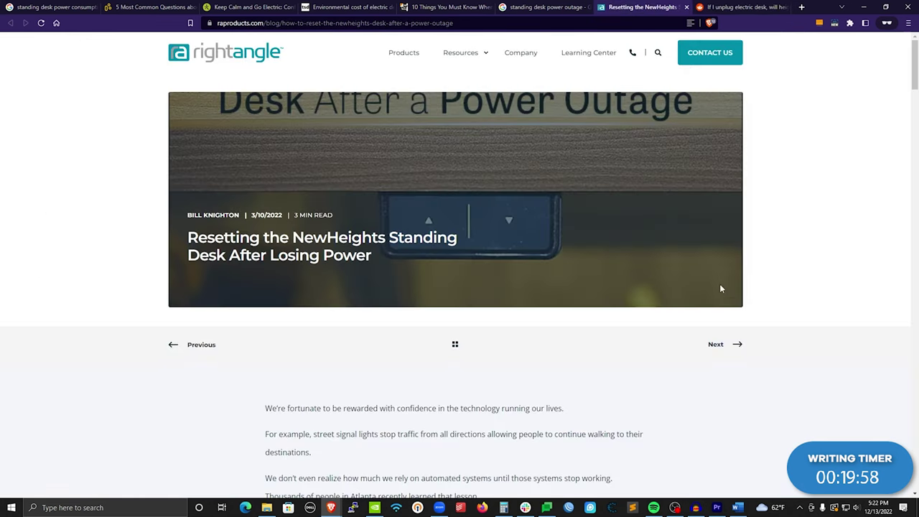
{"action": "scroll", "coordinate": [719, 284], "scroll_direction": "down", "scroll_amount": 3}
{"action": "scroll", "coordinate": [714, 292], "scroll_direction": "down", "scroll_amount": 6}
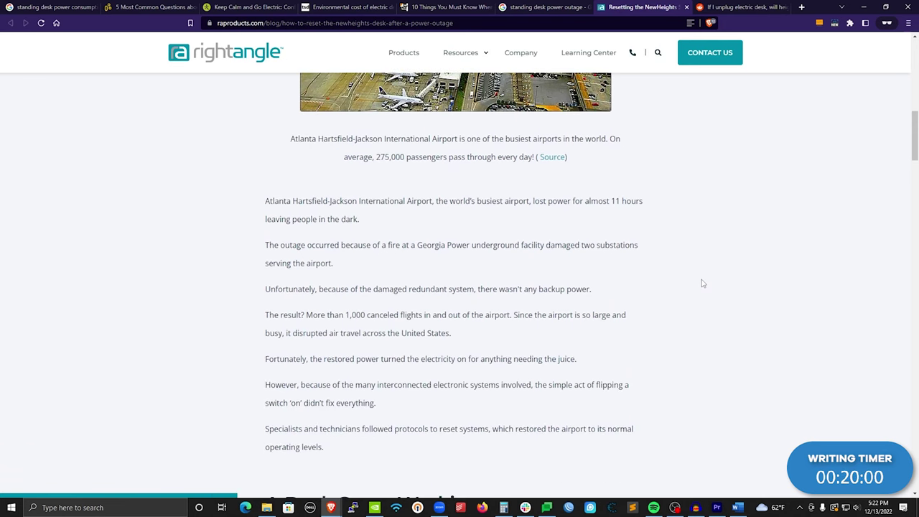
{"action": "scroll", "coordinate": [700, 280], "scroll_direction": "down", "scroll_amount": 6}
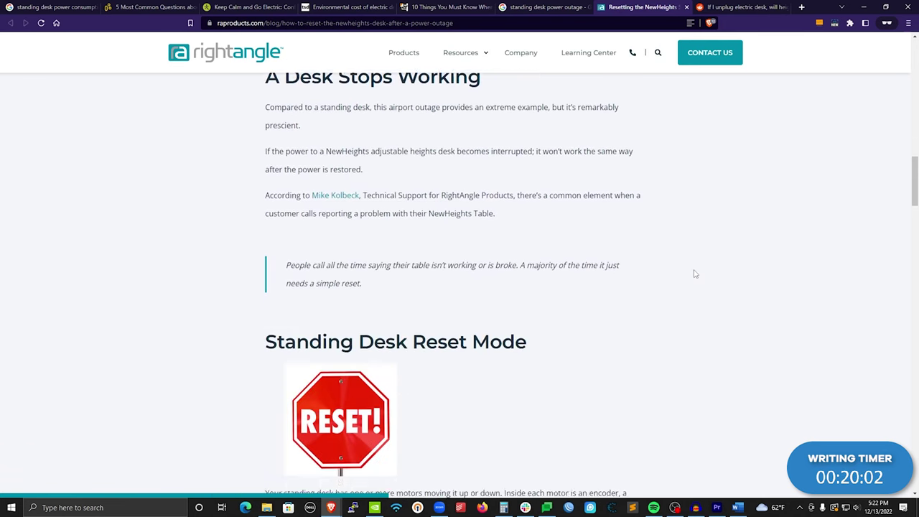
{"action": "scroll", "coordinate": [424, 283], "scroll_direction": "down", "scroll_amount": 2}
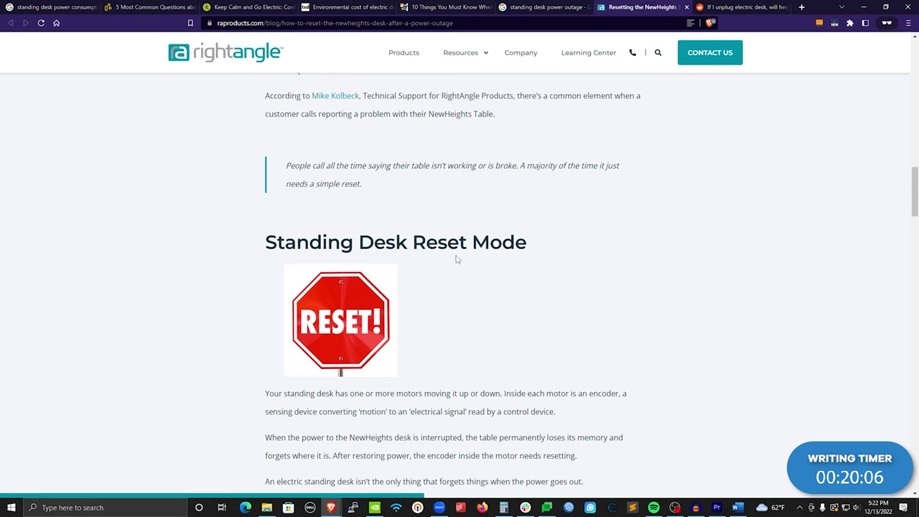
{"action": "scroll", "coordinate": [455, 257], "scroll_direction": "down", "scroll_amount": 2}
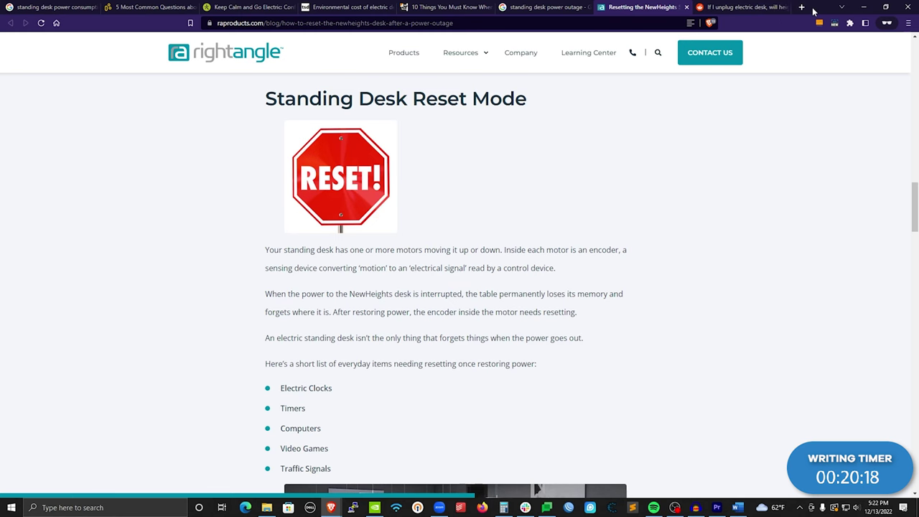
- Return to Jasper, start a paragraph after the battery backup one with "If your standing desk happens to" and have Jasper compose the continuation
{"action": "key", "text": "alt+Tab"}
{"action": "left_click", "coordinate": [338, 336]}
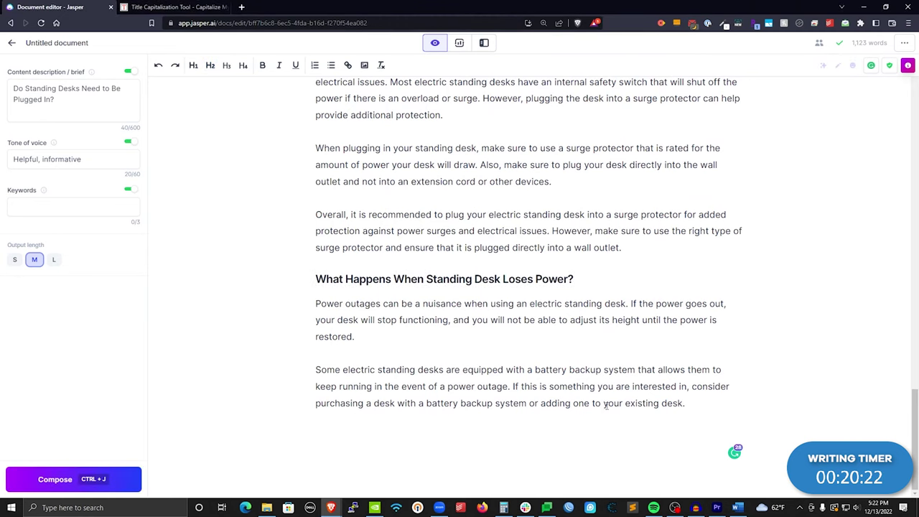
{"action": "left_click", "coordinate": [691, 404]}
{"action": "key", "text": "Return"}
{"action": "type", "text": "If"}
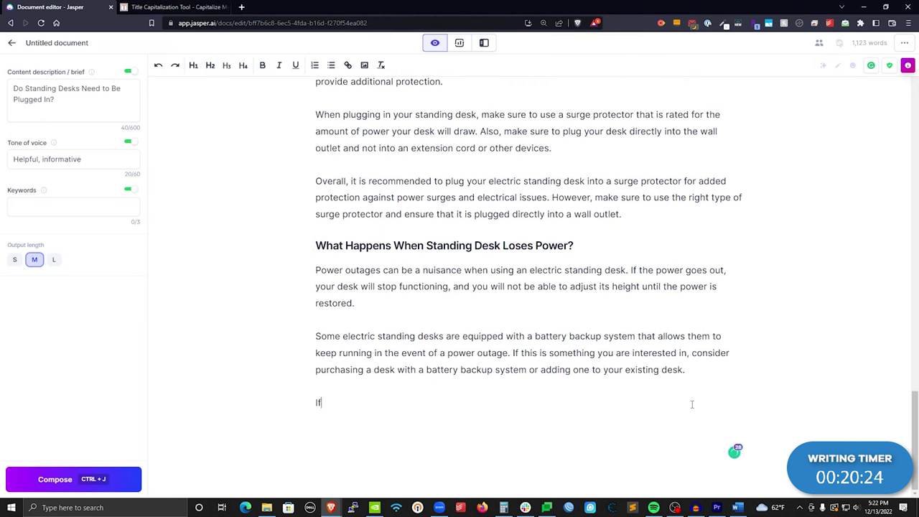
{"action": "type", "text": " your standing desk hpap"}
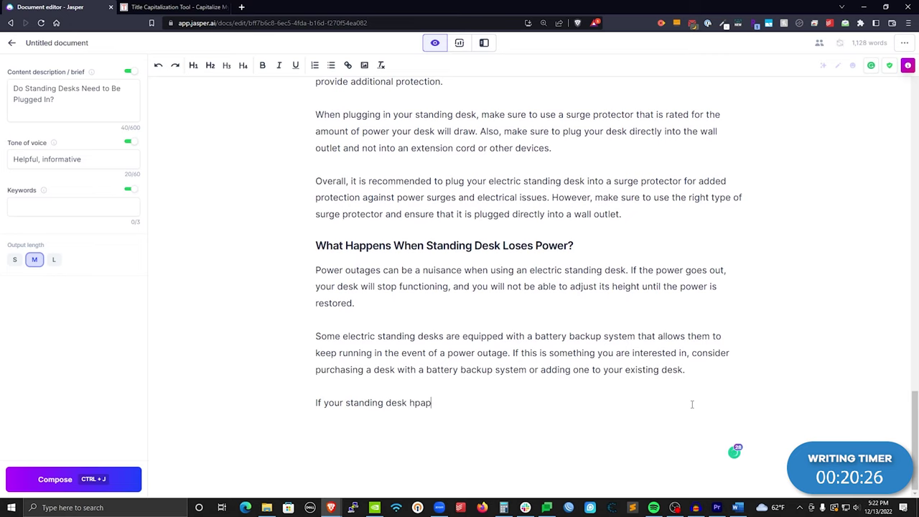
{"action": "key", "text": "BackSpace"}
{"action": "key", "text": "BackSpace"}
{"action": "key", "text": "BackSpace"}
{"action": "type", "text": "appens to"}
{"action": "key", "text": "ctrl+j"}
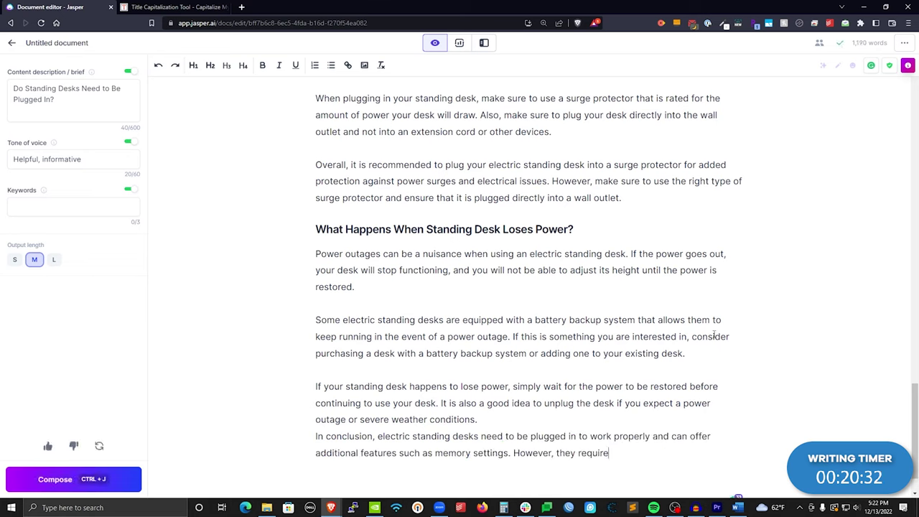
- Replace the unfinished "In conclusion" text with a separate paragraph starting "You may need to reset" and have Jasper compose through the closing "Overall" paragraph
{"action": "left_click", "coordinate": [486, 419]}
{"action": "key", "text": "Return"}
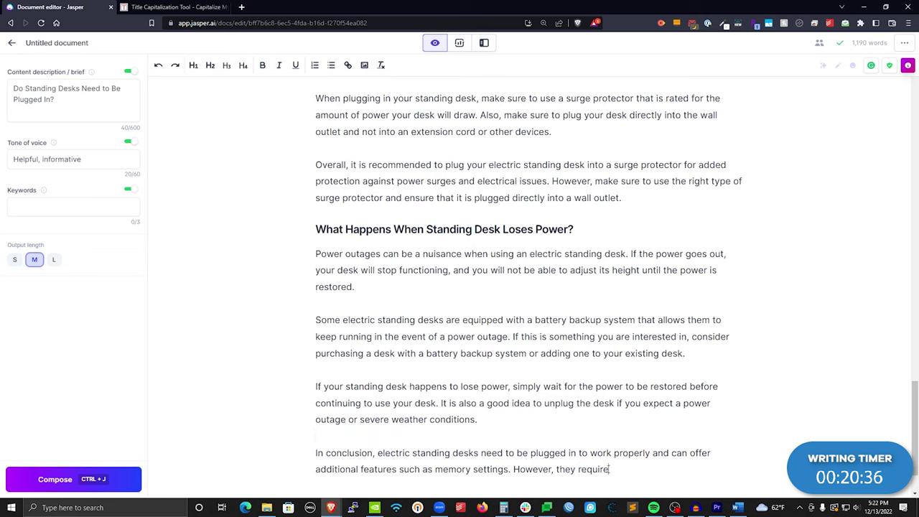
{"action": "left_click_drag", "start_coordinate": [609, 469], "coordinate": [286, 462]}
{"action": "type", "text": "Y"}
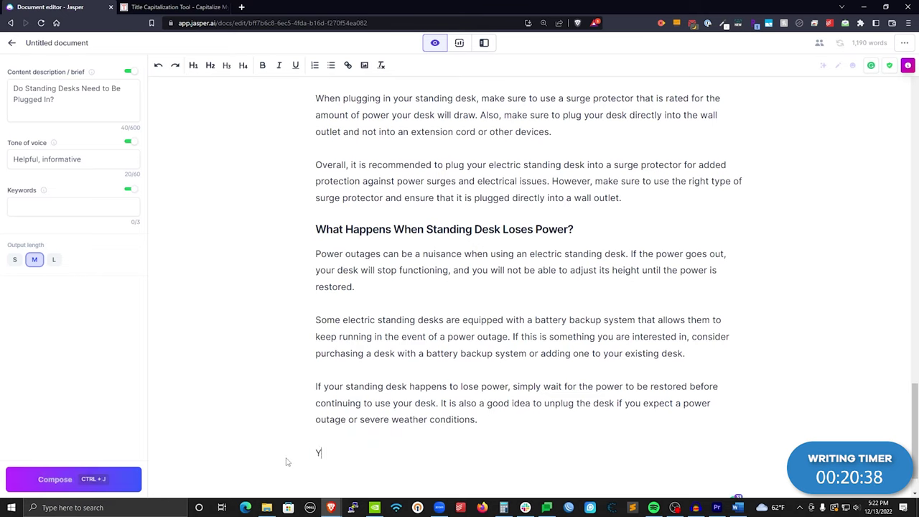
{"action": "type", "text": "ou may need to rese"}
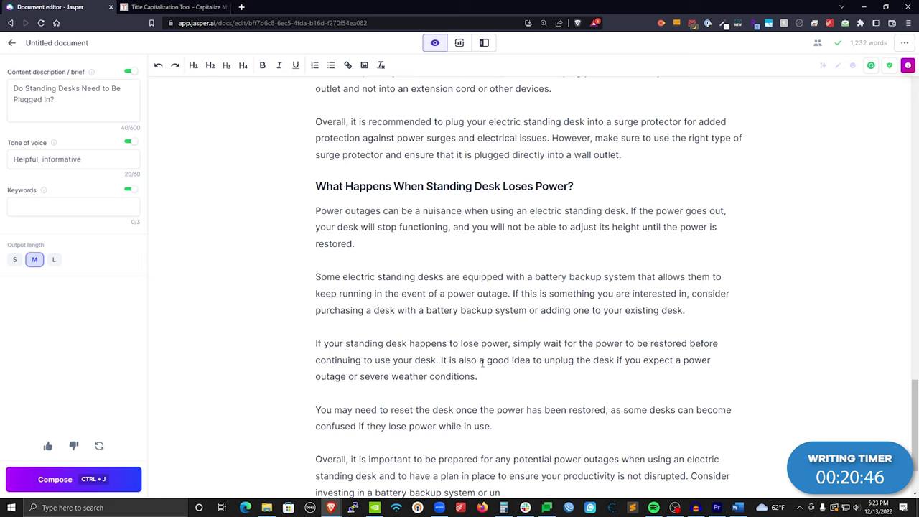
{"action": "scroll", "coordinate": [278, 441], "scroll_direction": "down", "scroll_amount": 2}
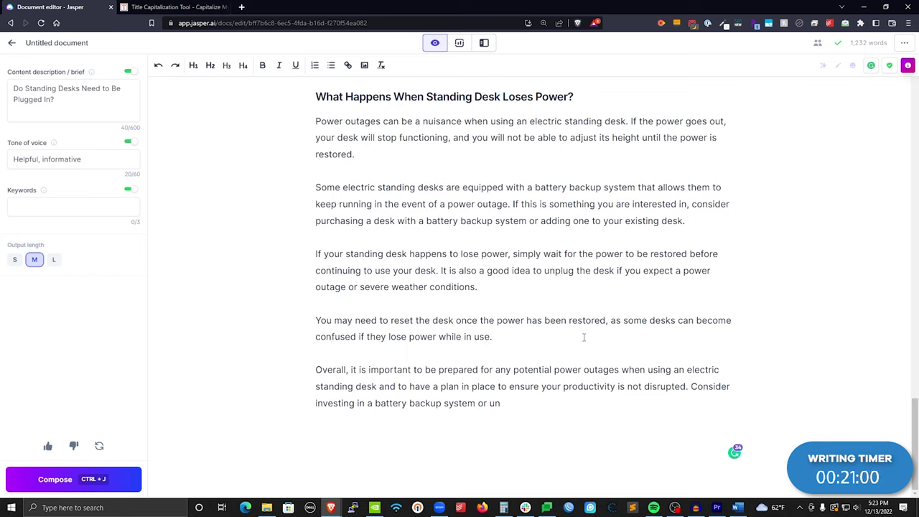
{"action": "key", "text": "ctrl+j"}
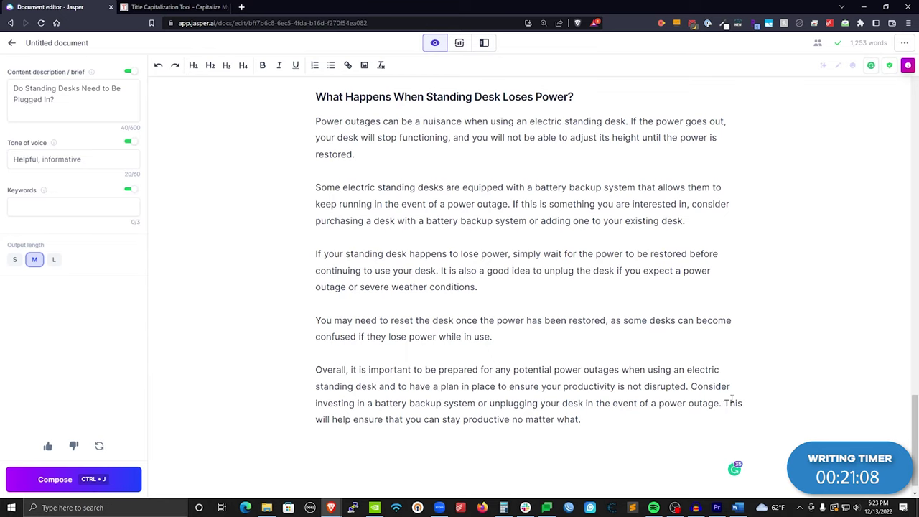
- Copy "Can You Replace The Motor On A Standing Desk?" from the Word outline, convert it in Capitalize My Title and remove its leading bullet
{"action": "left_click", "coordinate": [736, 507]}
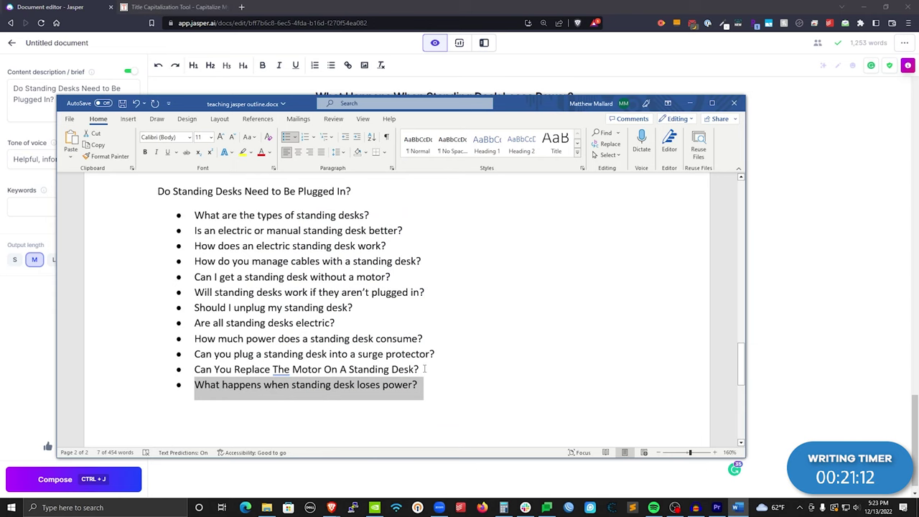
{"action": "left_click_drag", "start_coordinate": [424, 369], "coordinate": [195, 369]}
{"action": "right_click", "coordinate": [206, 371]}
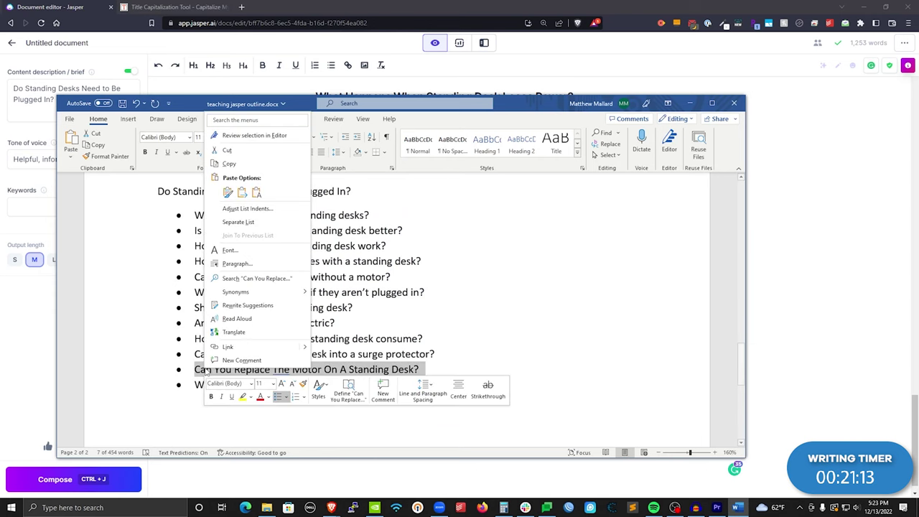
{"action": "left_click", "coordinate": [229, 164]}
{"action": "left_click", "coordinate": [825, 252]}
{"action": "left_click", "coordinate": [176, 6]}
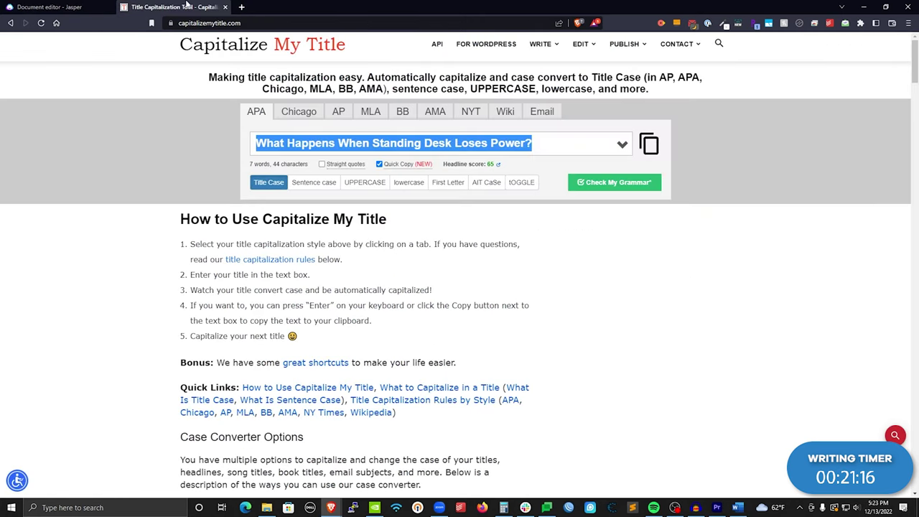
{"action": "key", "text": "ctrl+v"}
{"action": "left_click_drag", "start_coordinate": [275, 142], "coordinate": [252, 142]}
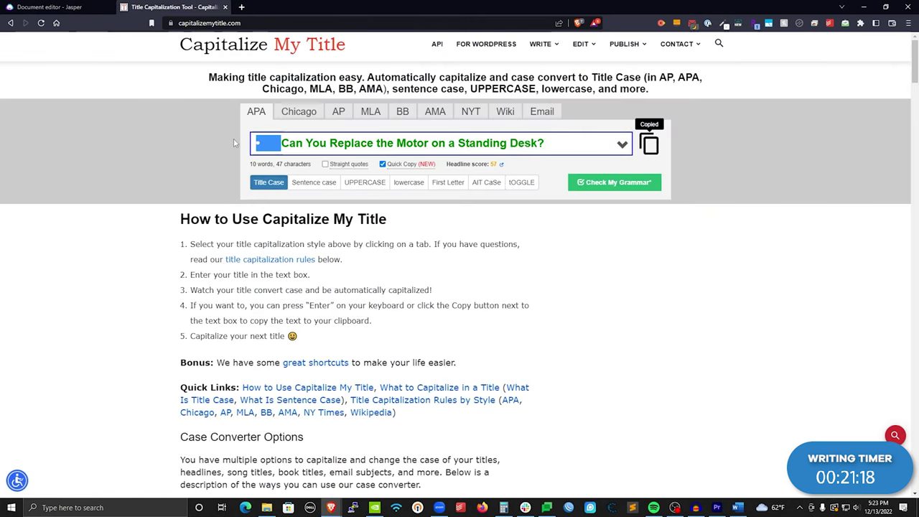
{"action": "key", "text": "BackSpace"}
- Paste "Can You Replace the Motor on a Standing Desk?" below the power loss section in Jasper and format it as Heading 2
{"action": "key", "text": "ctrl+shift+Tab"}
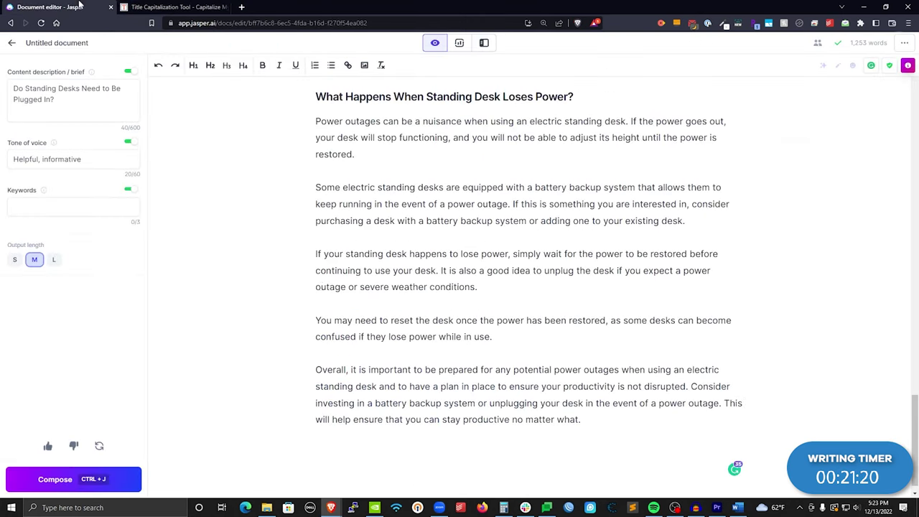
{"action": "key", "text": "ctrl+v"}
{"action": "left_click_drag", "start_coordinate": [526, 436], "coordinate": [315, 436]}
{"action": "left_click", "coordinate": [210, 66]}
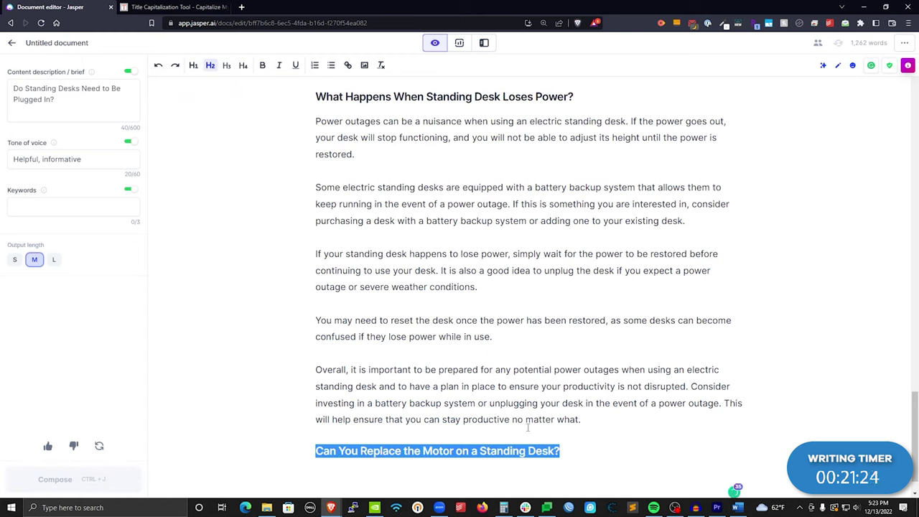
- Begin the motor replacement section with "Sometimes" and have Jasper compose its opening paragraphs
{"action": "left_click", "coordinate": [586, 454]}
{"action": "key", "text": "Return"}
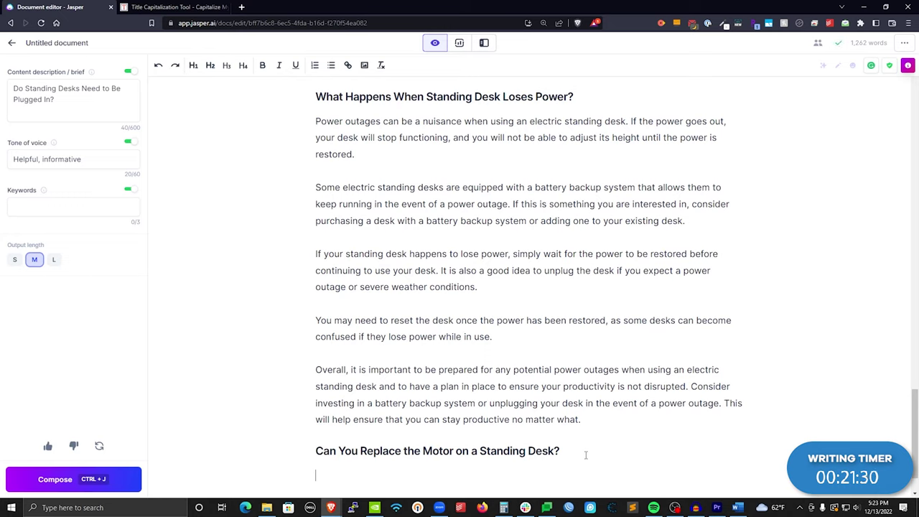
{"action": "type", "text": "Sometimes"}
{"action": "key", "text": "ctrl+j"}
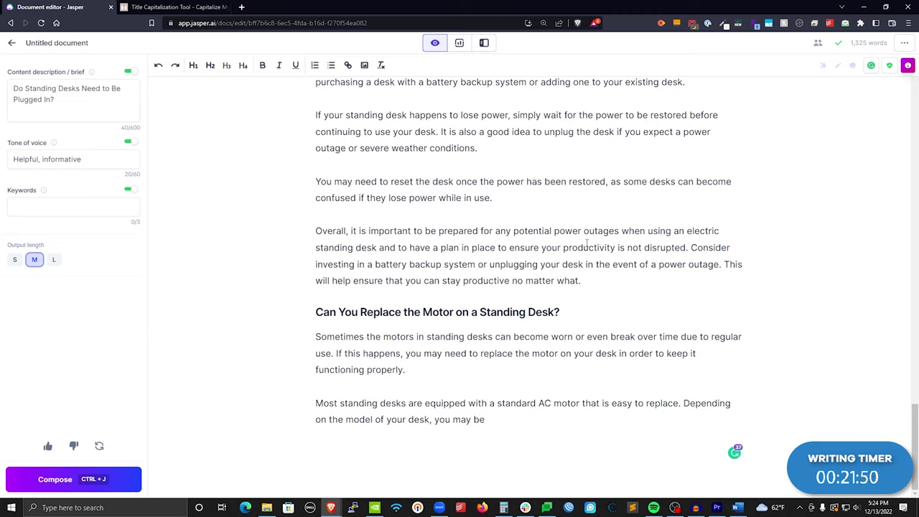
{"action": "key", "text": "ctrl+j"}
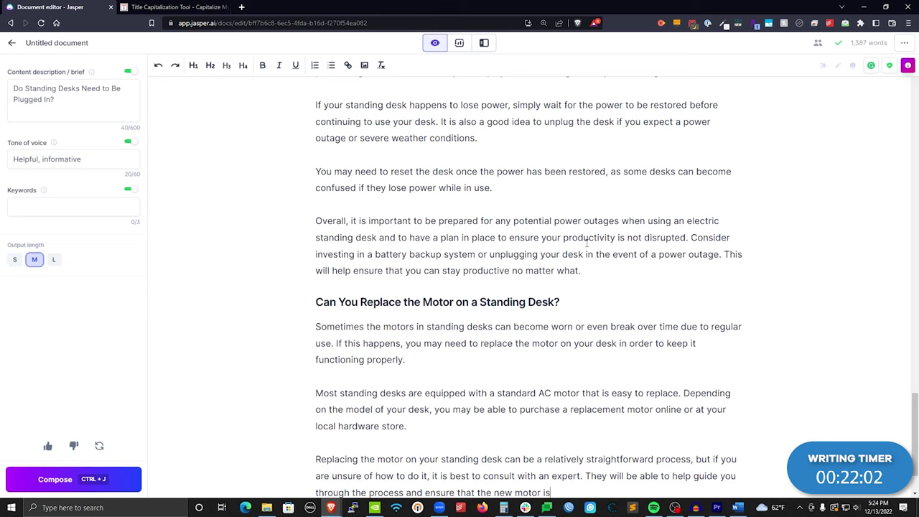
- Replace everything after "Depending on the model of your desk, you may" with "need to reach out to" and have Jasper compose the continuation
{"action": "scroll", "coordinate": [598, 245], "scroll_direction": "down", "scroll_amount": 1}
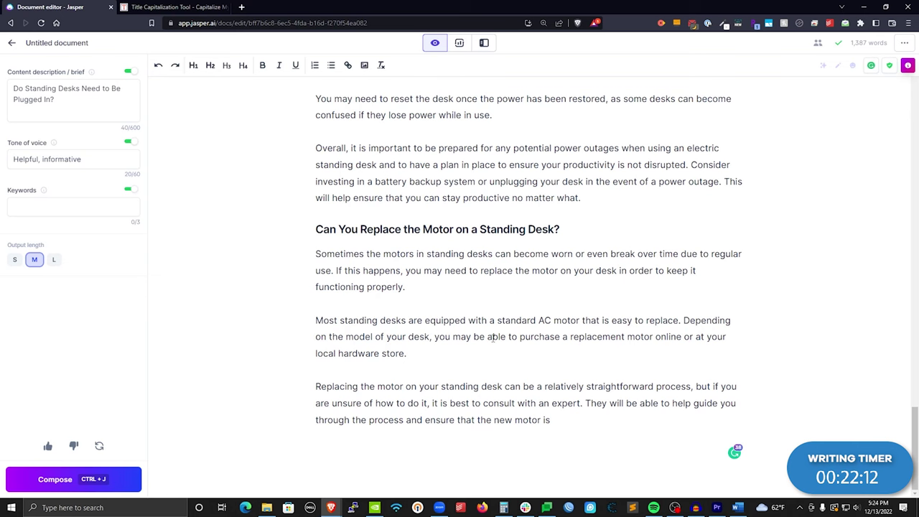
{"action": "left_click_drag", "start_coordinate": [473, 336], "coordinate": [580, 421]}
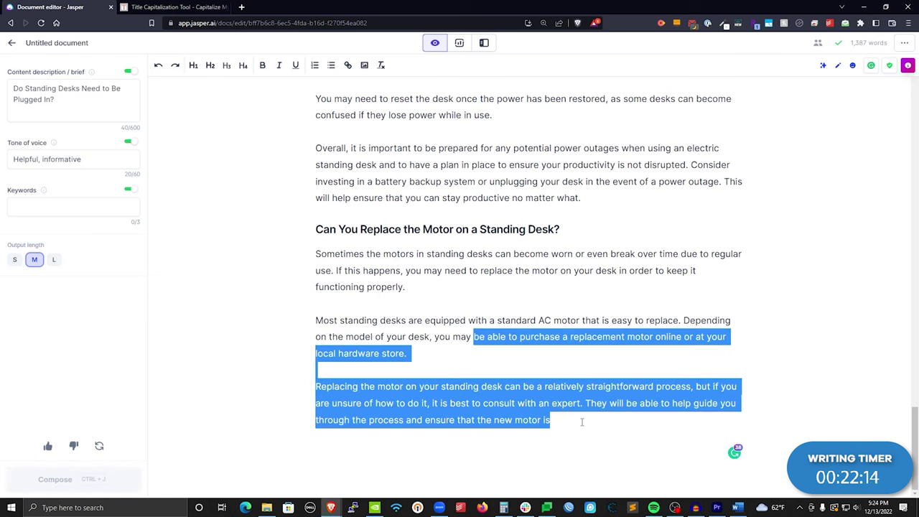
{"action": "type", "text": "need to "}
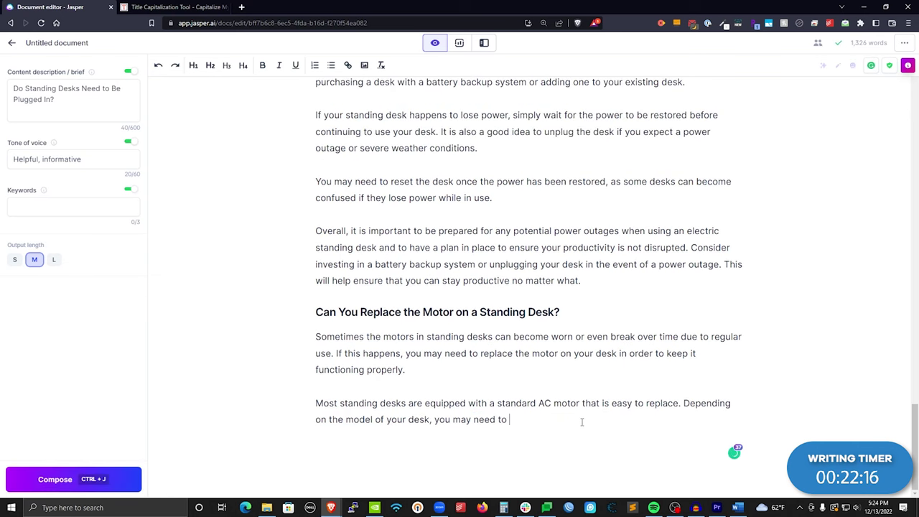
{"action": "type", "text": "reach out to"}
{"action": "key", "text": "ctrl+j"}
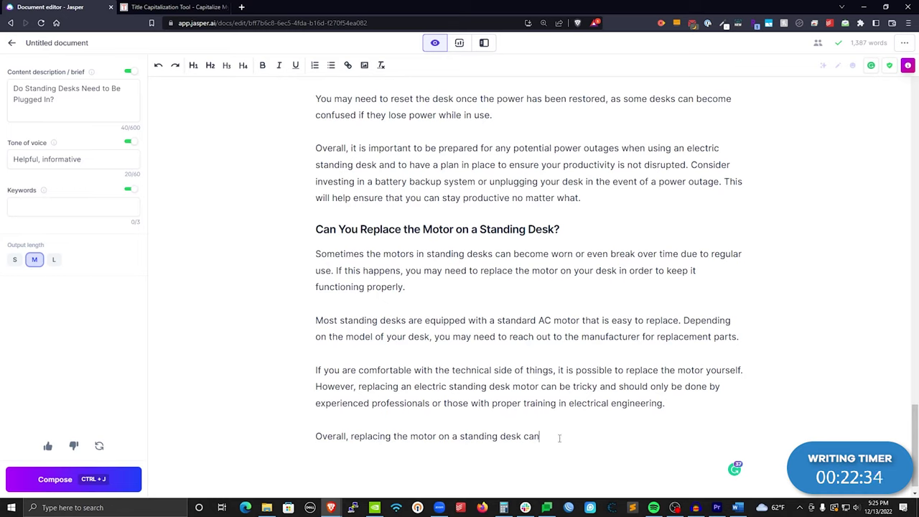
- Replace the unfinished "Overall" sentence in the motor section with "If your desk is still under" and have Jasper compose the continuation
{"action": "left_click_drag", "start_coordinate": [558, 436], "coordinate": [304, 423]}
{"action": "key", "text": "BackSpace"}
{"action": "type", "text": "If your d"}
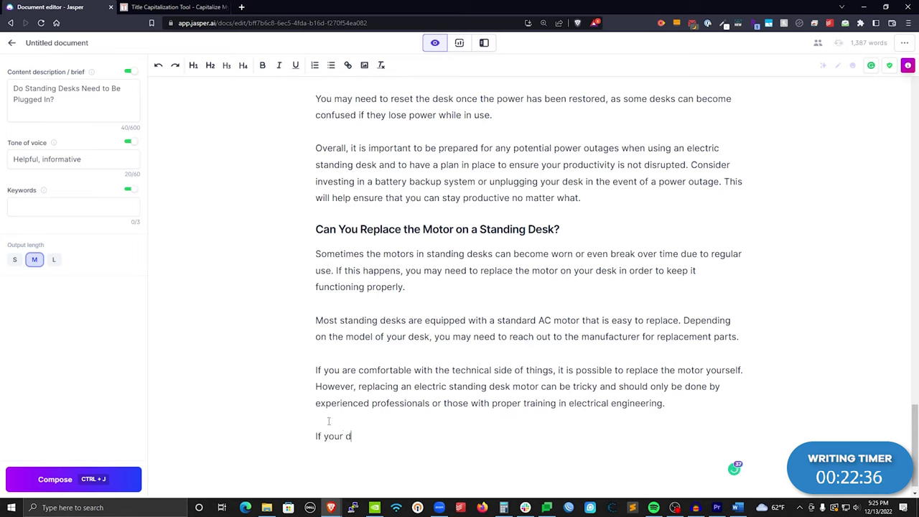
{"action": "type", "text": "esk is still under"}
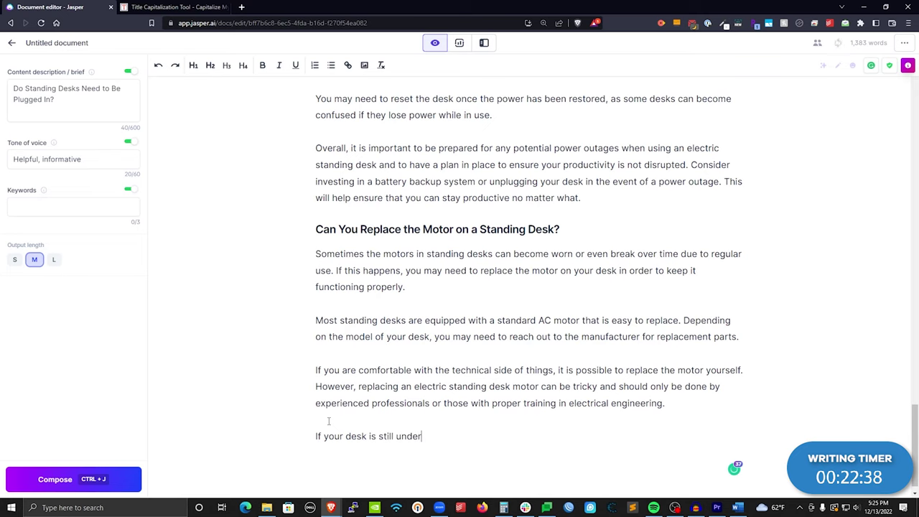
{"action": "key", "text": "ctrl+j"}
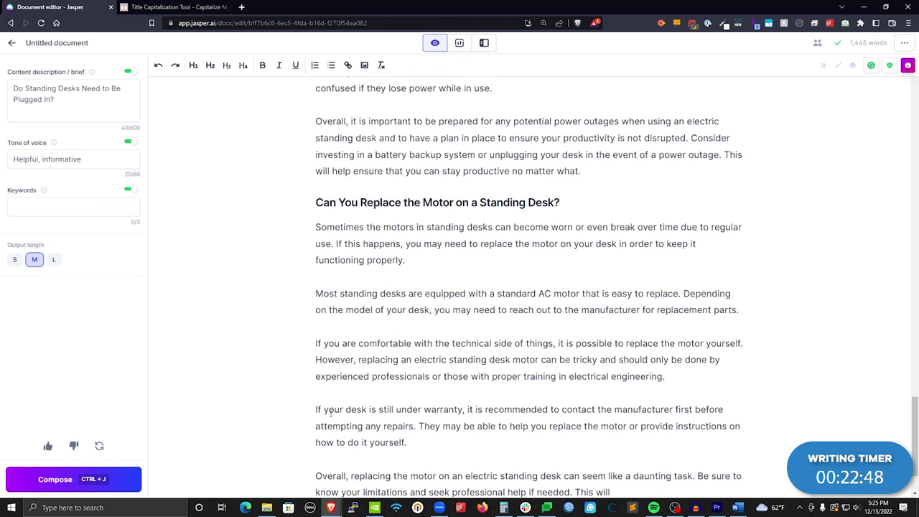
- Delete the unfinished "Overall" paragraph at the end of the motor replacement section
{"action": "scroll", "coordinate": [328, 422], "scroll_direction": "down", "scroll_amount": 1}
{"action": "left_click_drag", "start_coordinate": [631, 420], "coordinate": [289, 403]}
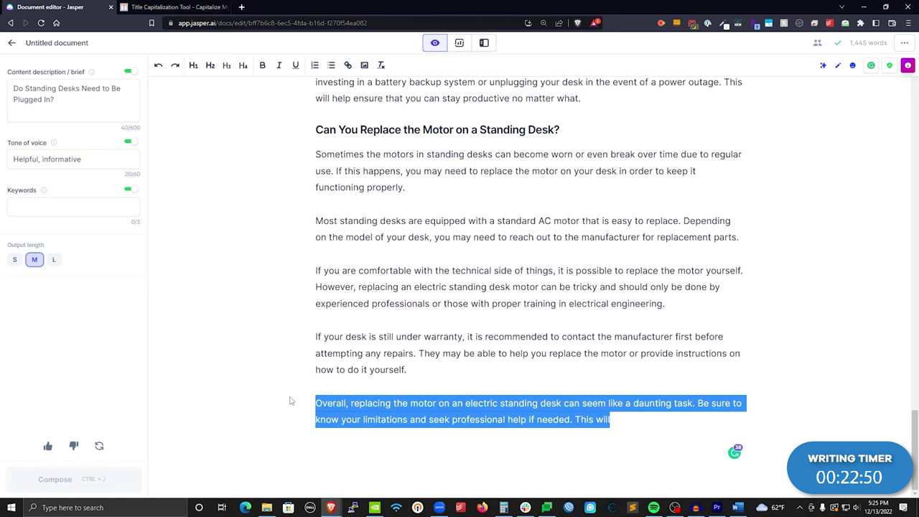
{"action": "key", "text": "BackSpace"}
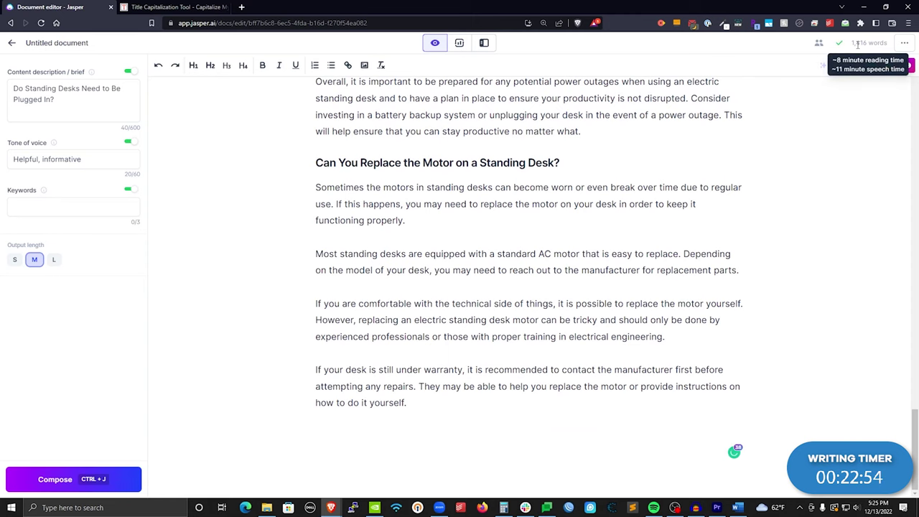
- Copy "Should I unplug my standing desk?" from the Word outline, convert it in Capitalize My Title and copy the title without its bullet
{"action": "left_click", "coordinate": [737, 508]}
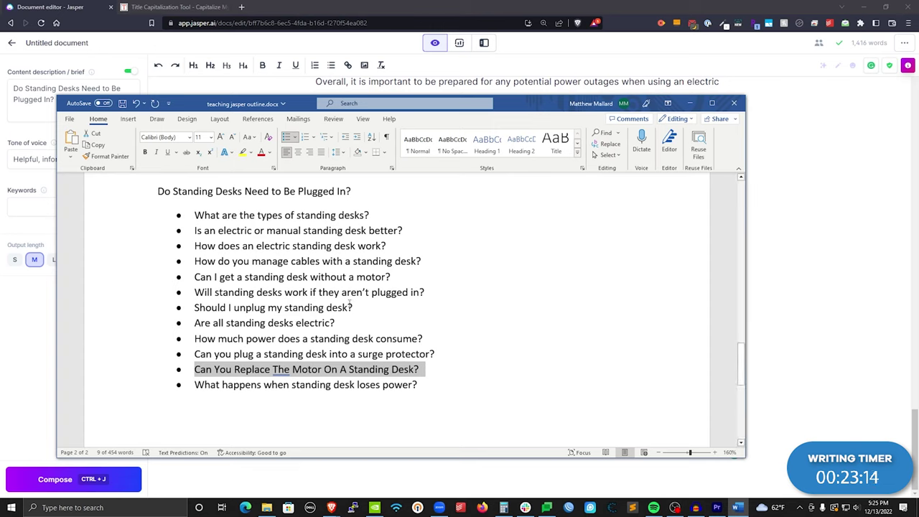
{"action": "left_click_drag", "start_coordinate": [357, 308], "coordinate": [223, 307]}
{"action": "left_click", "coordinate": [891, 242]}
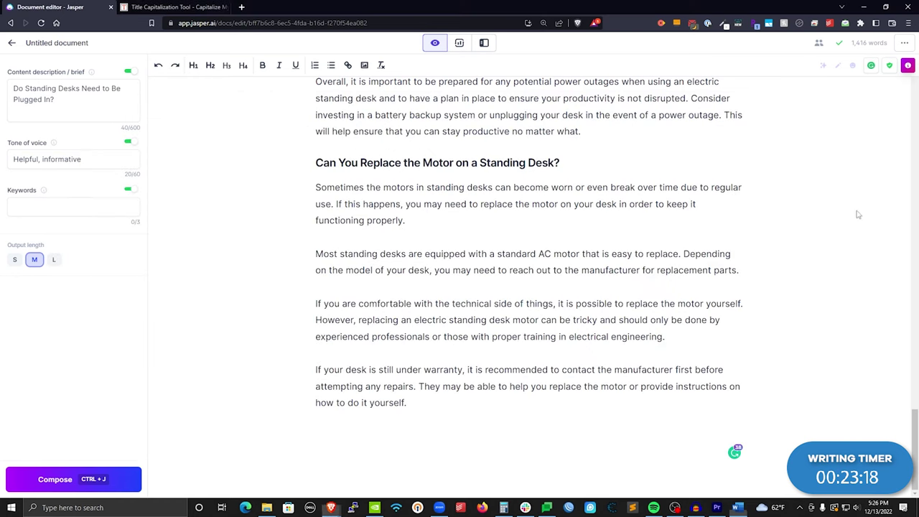
{"action": "left_click", "coordinate": [176, 6]}
{"action": "key", "text": "ctrl+v"}
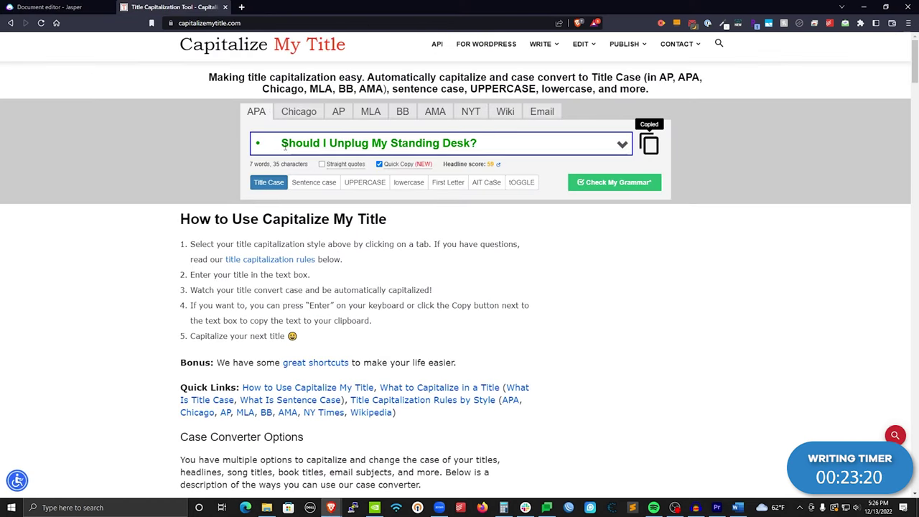
{"action": "left_click", "coordinate": [649, 143]}
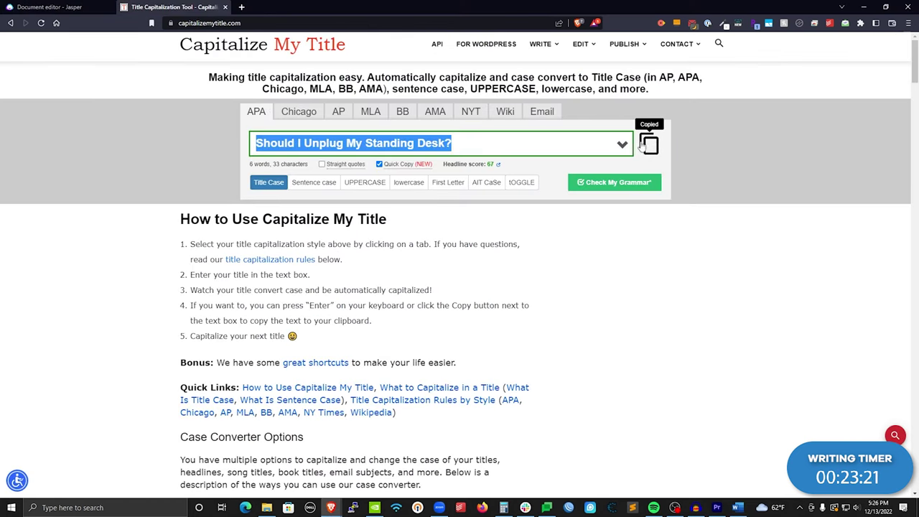
- Paste "Should I Unplug My Standing Desk?" in Jasper between the power loss and motor replacement sections and format it as Heading 2
{"action": "left_click", "coordinate": [50, 7]}
{"action": "scroll", "coordinate": [435, 305], "scroll_direction": "up", "scroll_amount": 7}
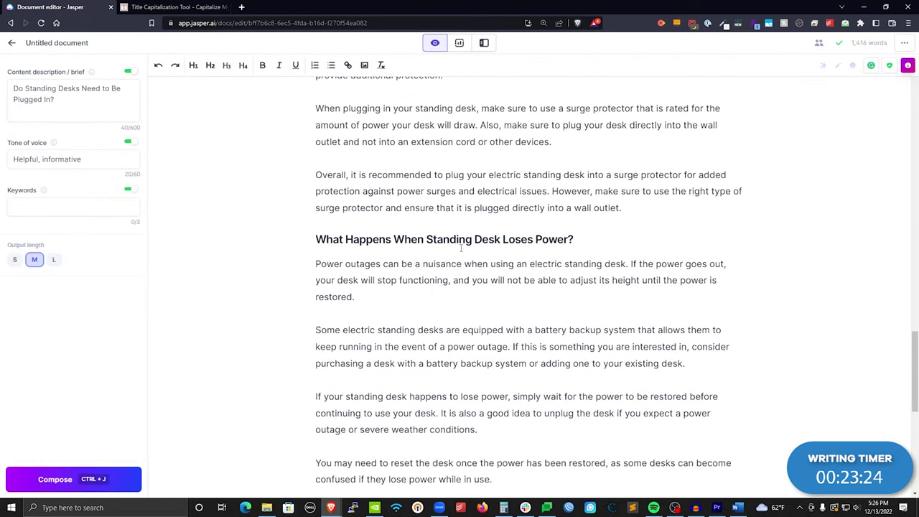
{"action": "scroll", "coordinate": [484, 241], "scroll_direction": "up", "scroll_amount": 2}
{"action": "scroll", "coordinate": [483, 240], "scroll_direction": "down", "scroll_amount": 6}
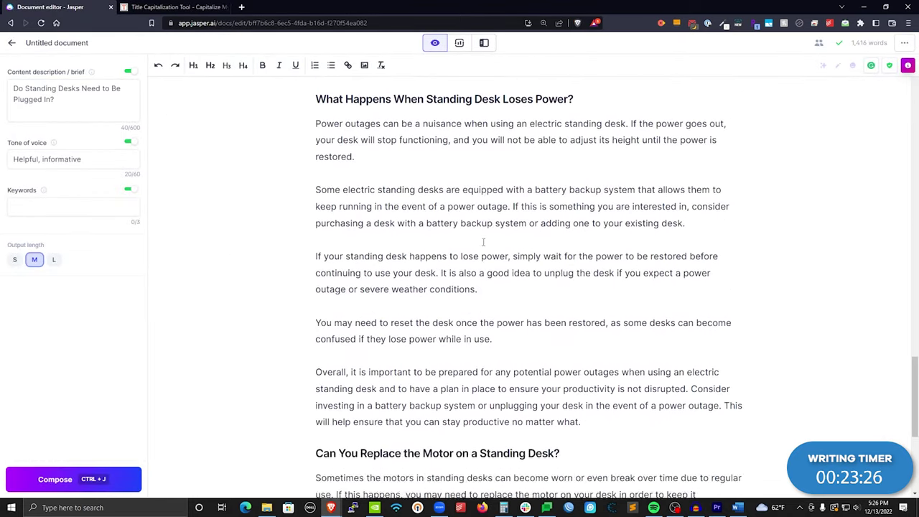
{"action": "scroll", "coordinate": [483, 243], "scroll_direction": "up", "scroll_amount": 2}
{"action": "scroll", "coordinate": [483, 242], "scroll_direction": "down", "scroll_amount": 3}
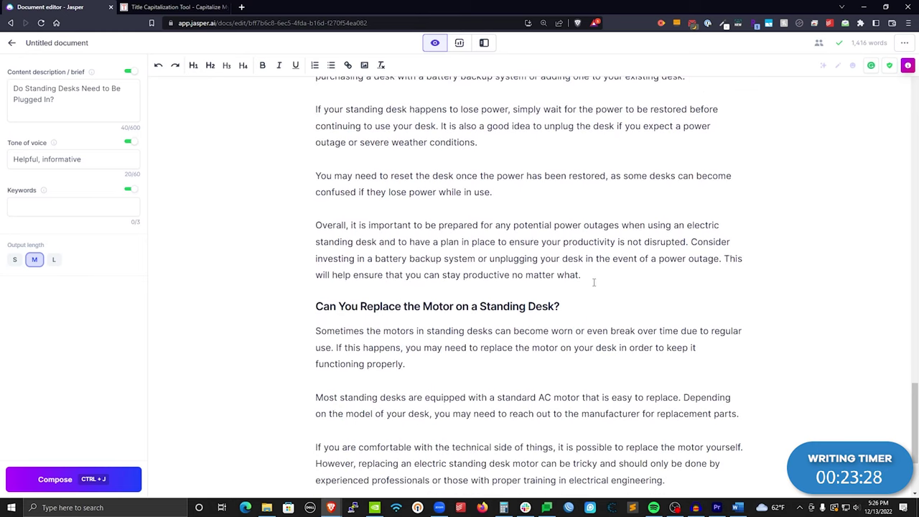
{"action": "key", "text": "Return"}
{"action": "key", "text": "Return"}
{"action": "key", "text": "ctrl+v"}
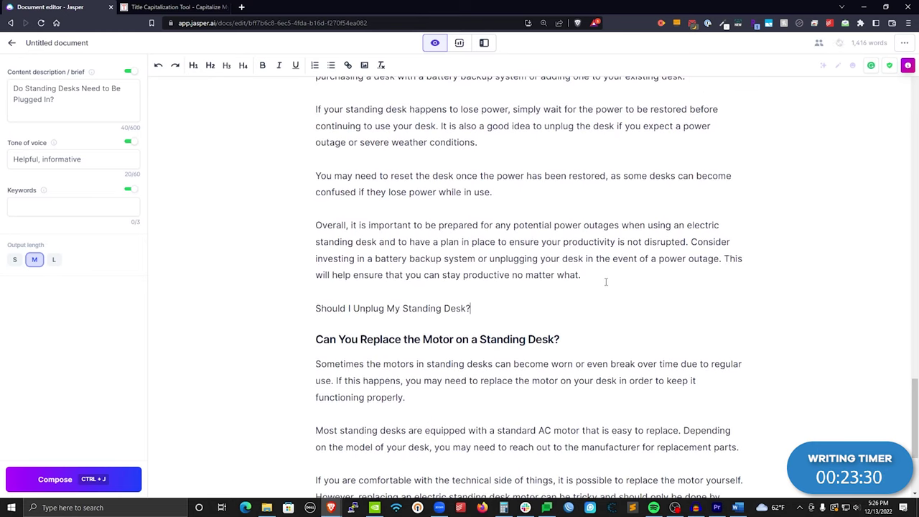
{"action": "triple_click", "coordinate": [309, 308]}
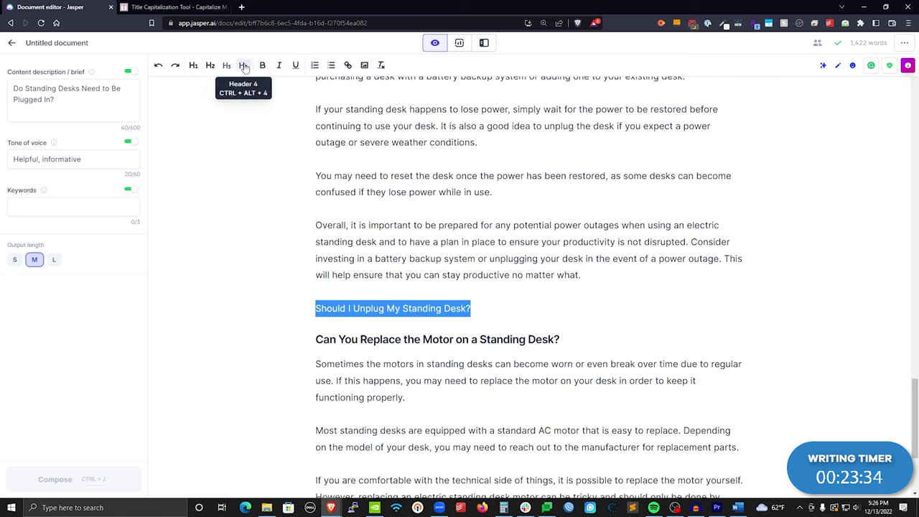
{"action": "left_click", "coordinate": [209, 66]}
{"action": "left_click", "coordinate": [357, 303]}
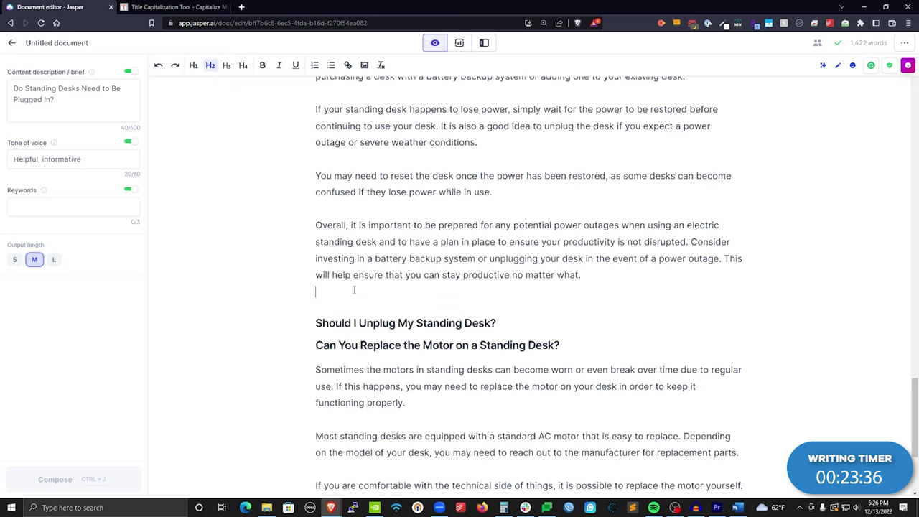
- Start a paragraph under the "Should I Unplug My Standing Desk?" heading with "Unplugging" and have Jasper compose the continuation
{"action": "left_click", "coordinate": [507, 305]}
{"action": "key", "text": "Return"}
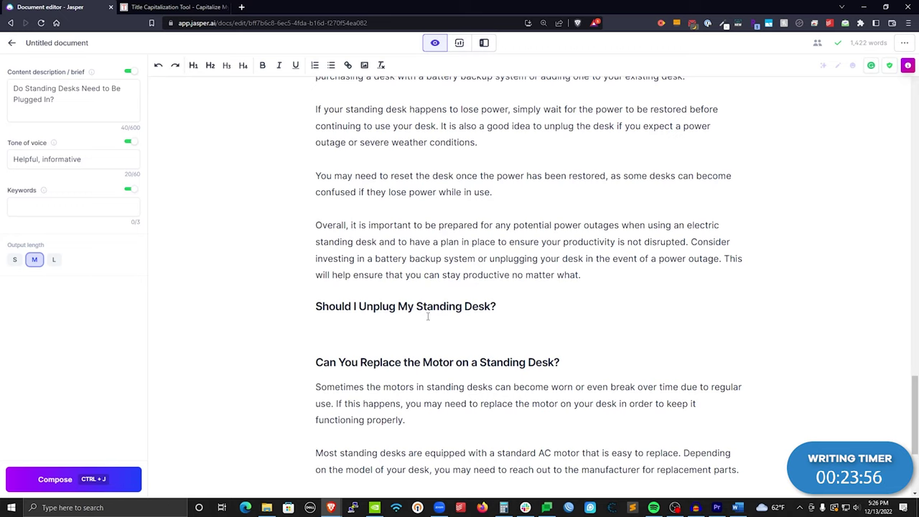
{"action": "type", "text": "Uplugggin"}
{"action": "key", "text": "BackSpace"}
{"action": "key", "text": "BackSpace"}
{"action": "key", "text": "BackSpace"}
{"action": "key", "text": "BackSpace"}
{"action": "key", "text": "BackSpace"}
{"action": "key", "text": "BackSpace"}
{"action": "key", "text": "BackSpace"}
{"action": "key", "text": "BackSpace"}
{"action": "type", "text": "nplu"}
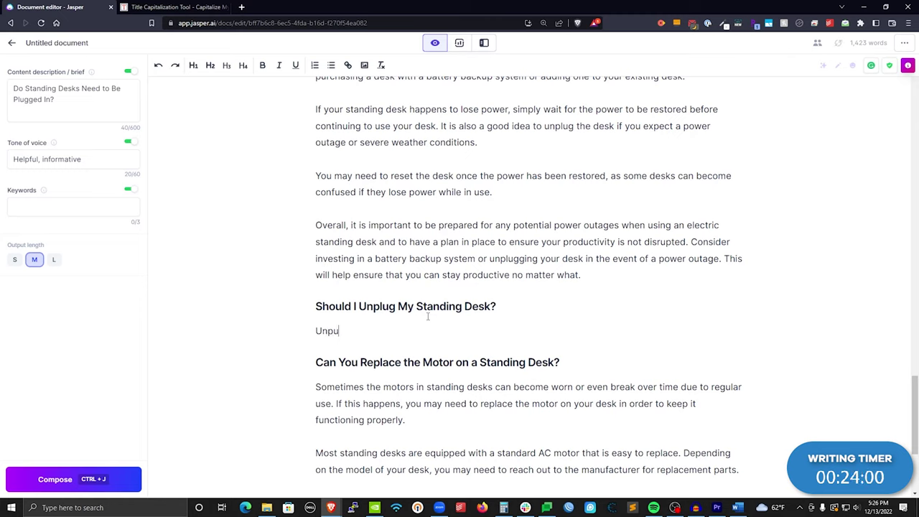
{"action": "type", "text": "gging"}
{"action": "key", "text": "ctrl+j"}
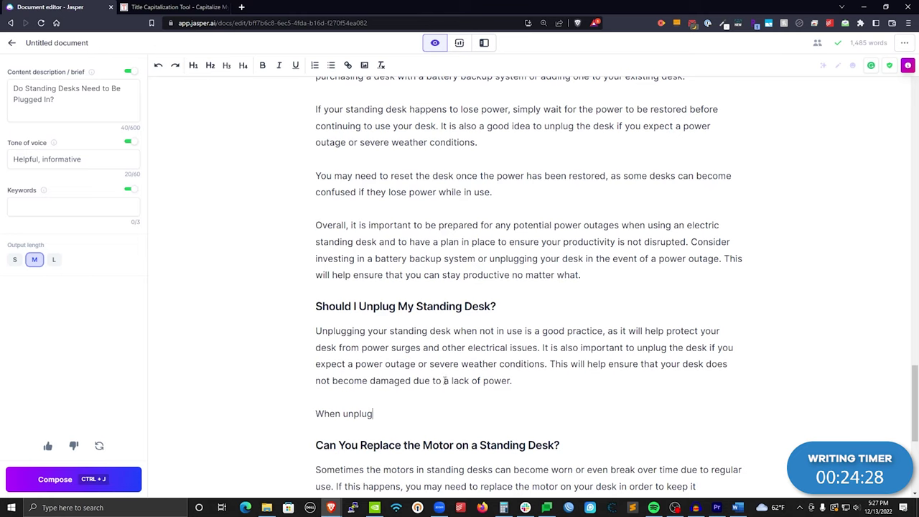
- Replace "a lack of power" with "power surg", have Jasper compose from there, and correct the misspelled word to "surges"
{"action": "left_click_drag", "start_coordinate": [452, 380], "coordinate": [515, 381]}
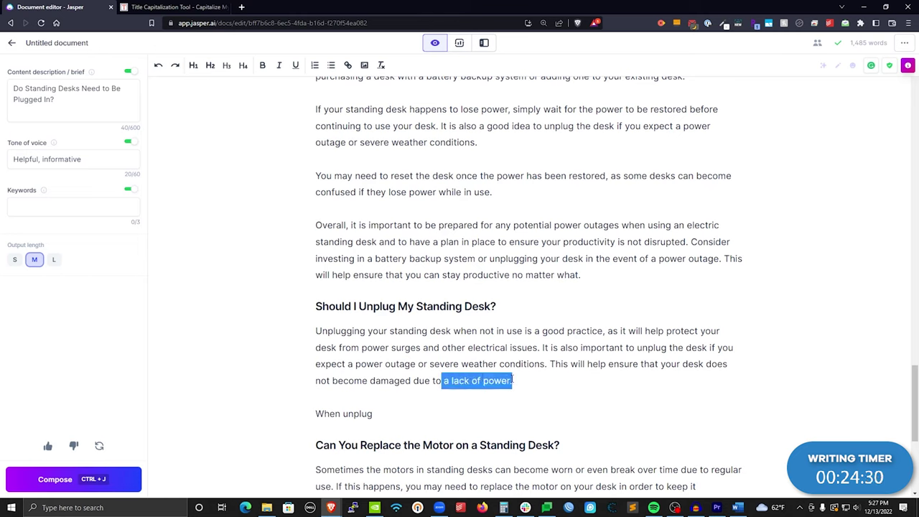
{"action": "key", "text": "BackSpace"}
{"action": "type", "text": "power surg"}
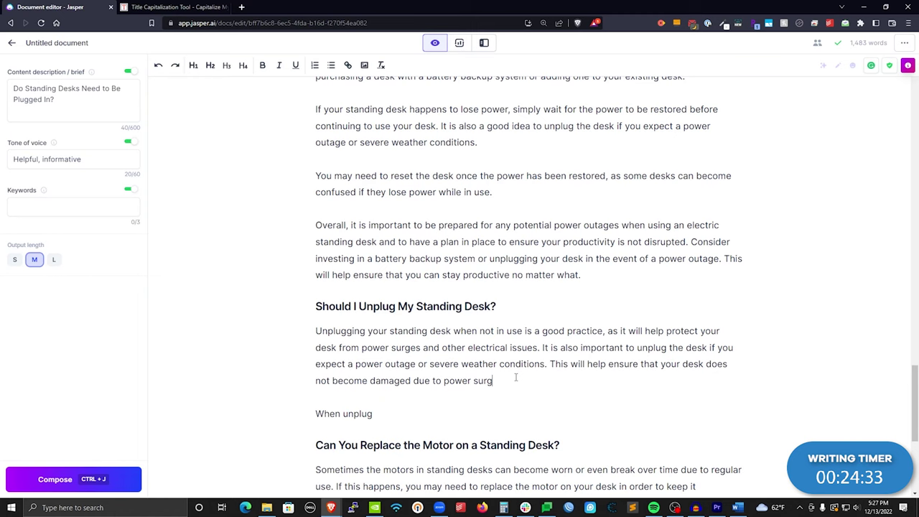
{"action": "key", "text": "ctrl+j"}
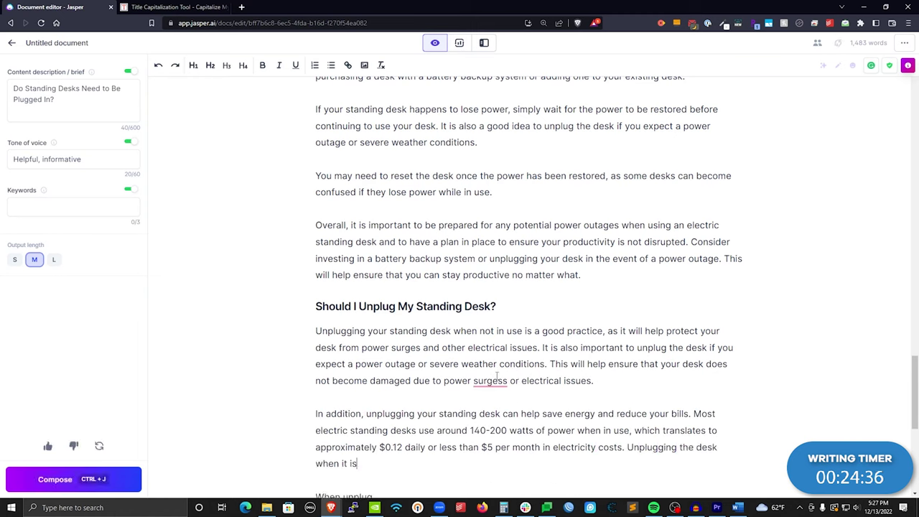
{"action": "right_click", "coordinate": [481, 382]}
{"action": "left_click", "coordinate": [505, 400]}
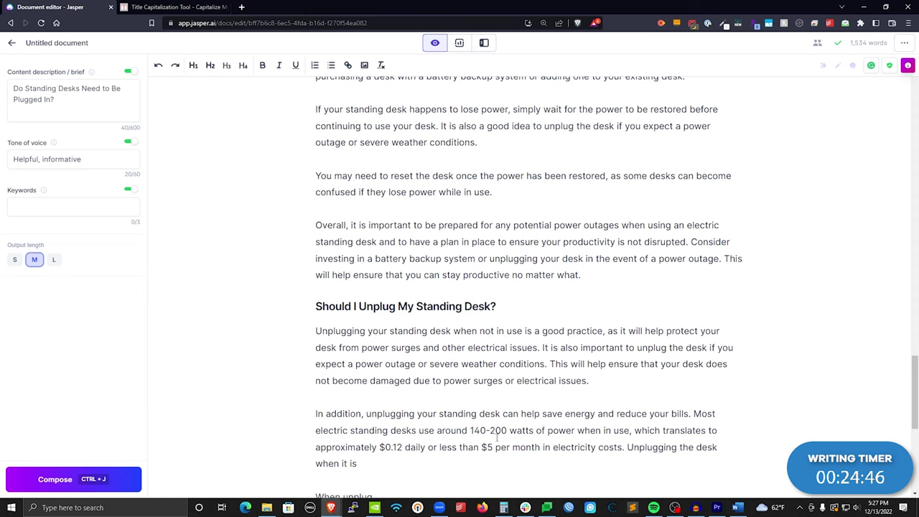
- Bold the first paragraph under "How Much Power Does a Standing Desk Consume?"
{"action": "scroll", "coordinate": [495, 434], "scroll_direction": "up", "scroll_amount": 6}
{"action": "scroll", "coordinate": [553, 280], "scroll_direction": "up", "scroll_amount": 5}
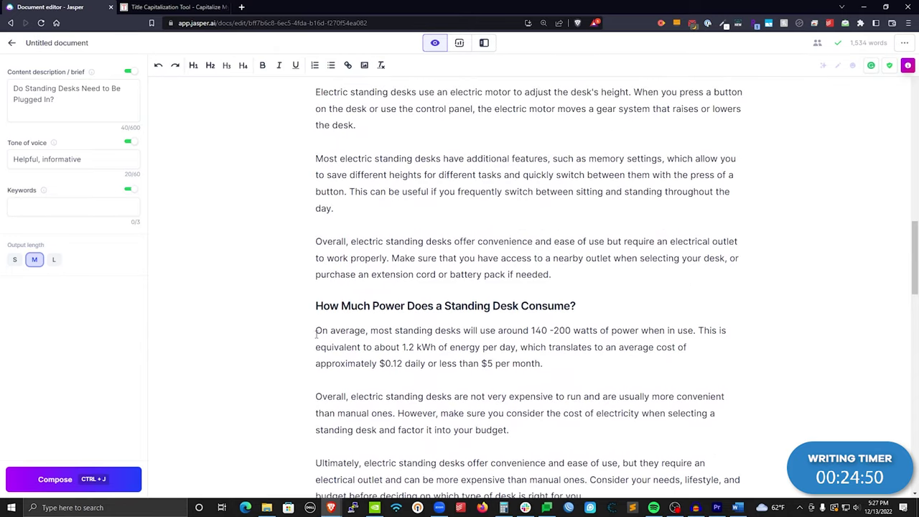
{"action": "left_click_drag", "start_coordinate": [317, 331], "coordinate": [609, 363]}
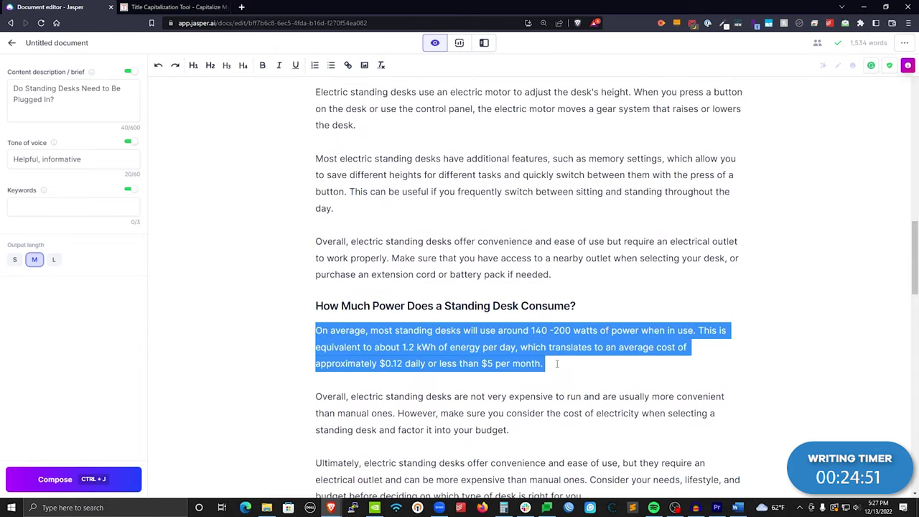
{"action": "left_click", "coordinate": [262, 65]}
{"action": "left_click", "coordinate": [572, 348]}
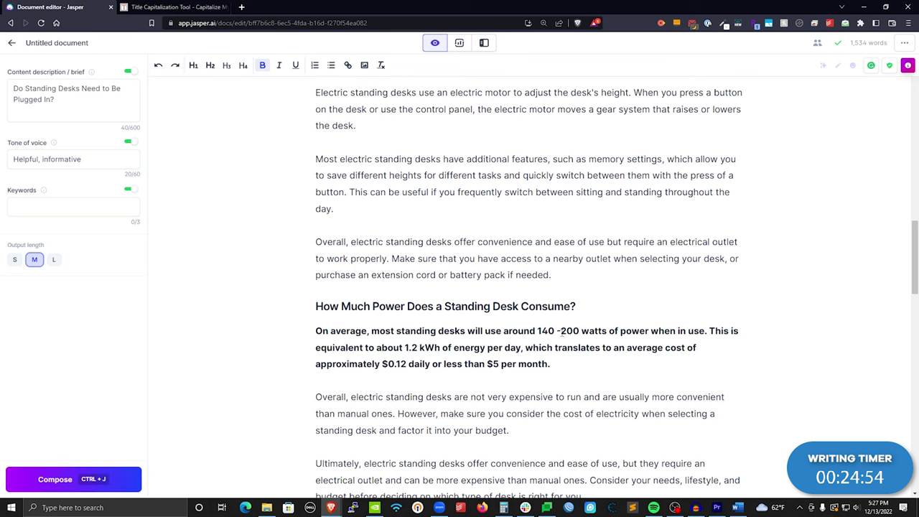
- Turn off bold after the unfinished "Unplugging the desk when it is" and have Jasper compose the rest of the section
{"action": "left_click_drag", "start_coordinate": [914, 259], "coordinate": [914, 428]}
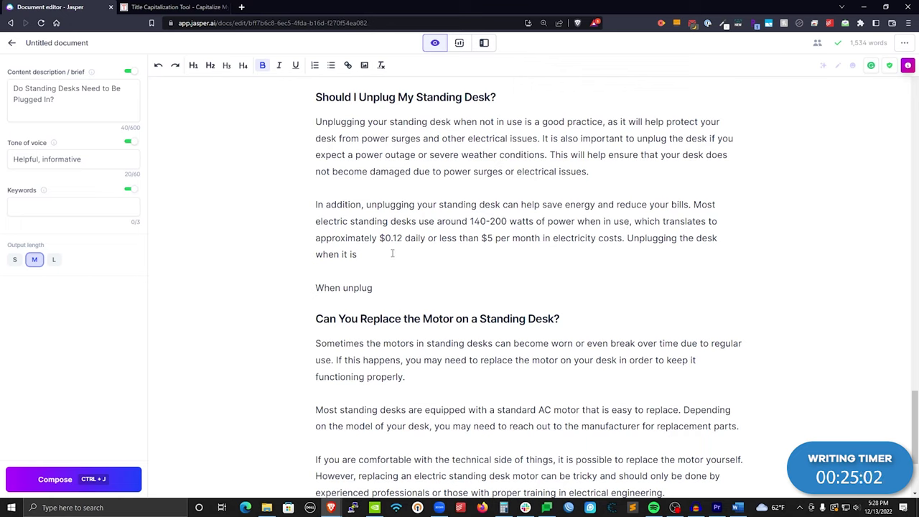
{"action": "key", "text": "ctrl+b"}
{"action": "key", "text": "ctrl+j"}
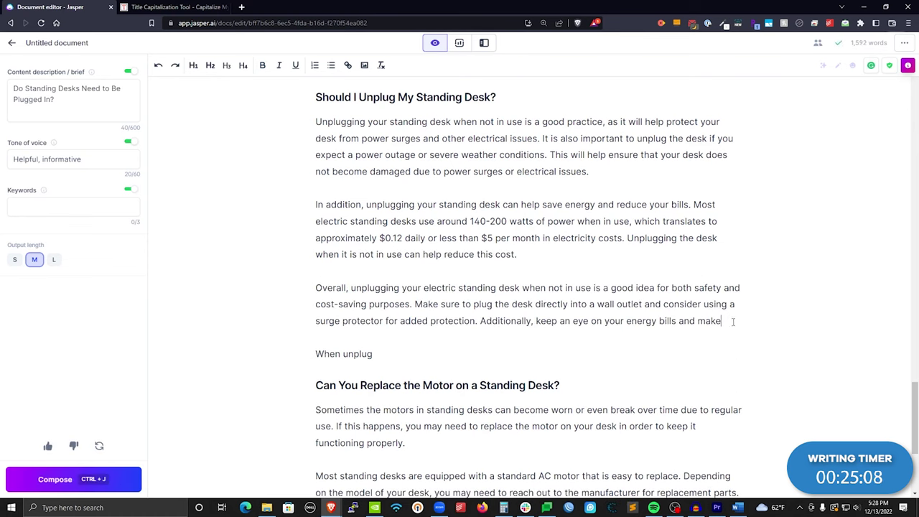
- Delete the unfinished "Overall, unplugging your electric standing desk" paragraph and the "When unplug" fragment above the motor replacement heading
{"action": "left_click_drag", "start_coordinate": [373, 354], "coordinate": [273, 290]}
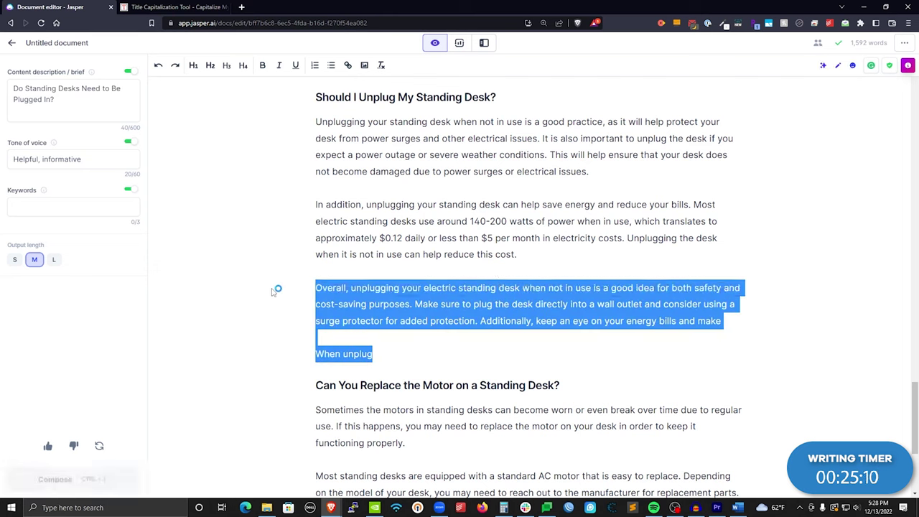
{"action": "key", "text": "BackSpace"}
{"action": "key", "text": "BackSpace"}
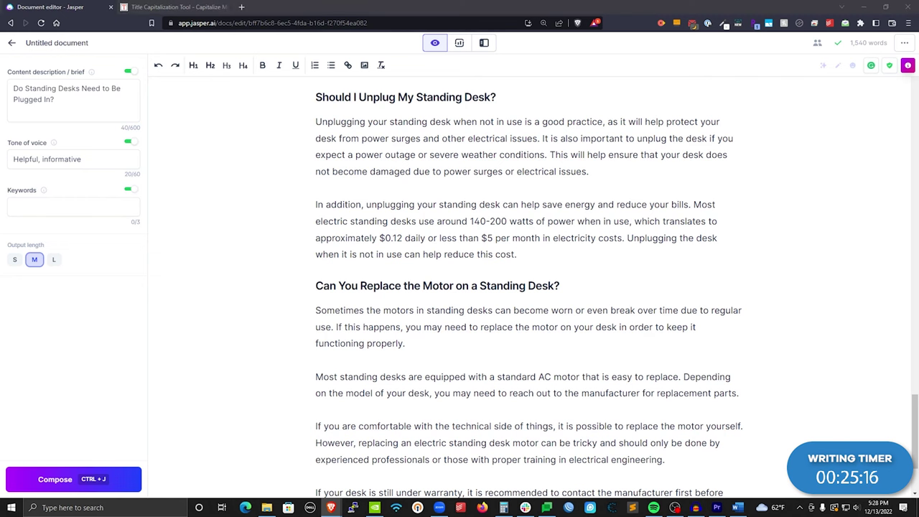
- Switch to the research browser window and search Google for "should I unplug my standing desk"
{"action": "key", "text": "alt+Tab"}
{"action": "double_click", "coordinate": [383, 4]}
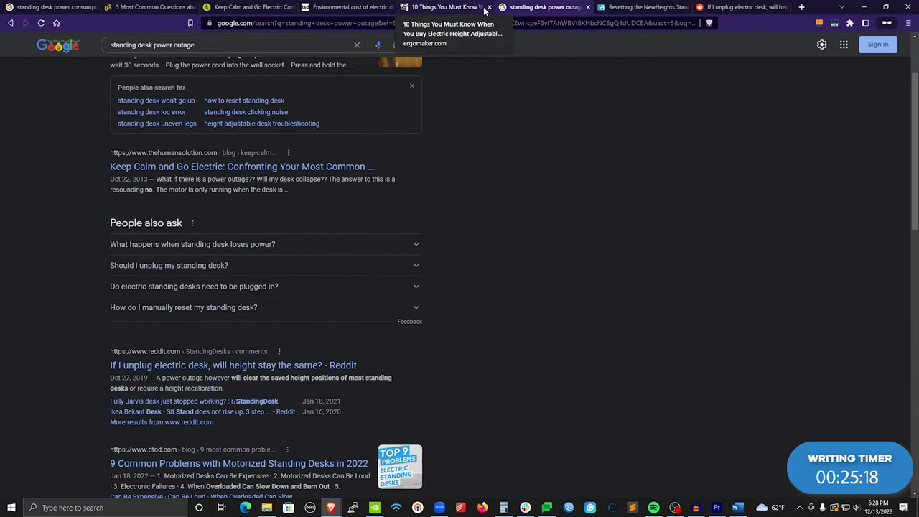
{"action": "left_click", "coordinate": [279, 45]}
{"action": "key", "text": "ctrl+a"}
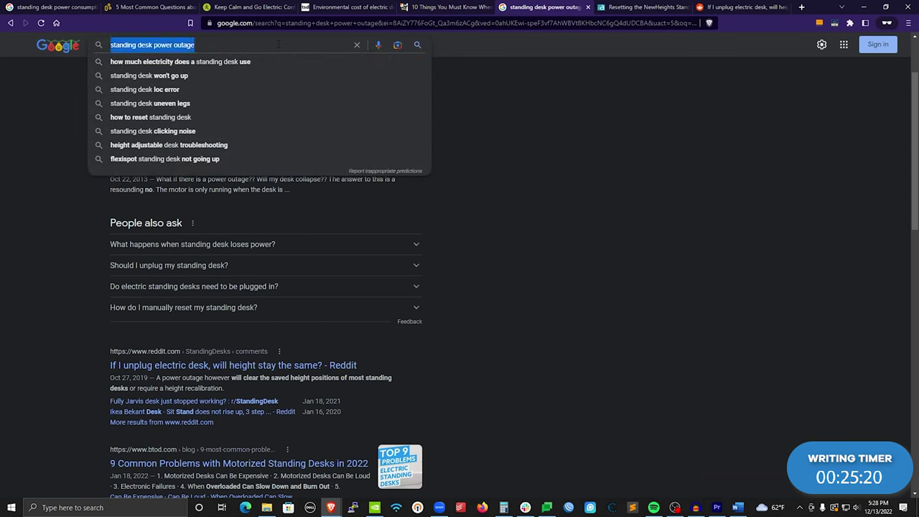
{"action": "type", "text": "should I up"}
{"action": "key", "text": "BackSpace"}
{"action": "type", "text": "nplug my star"}
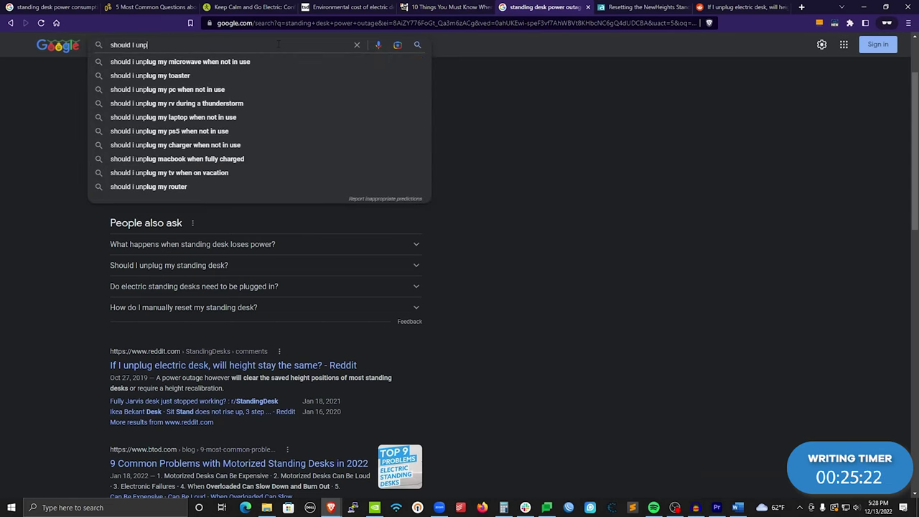
{"action": "type", "text": "ding desk"}
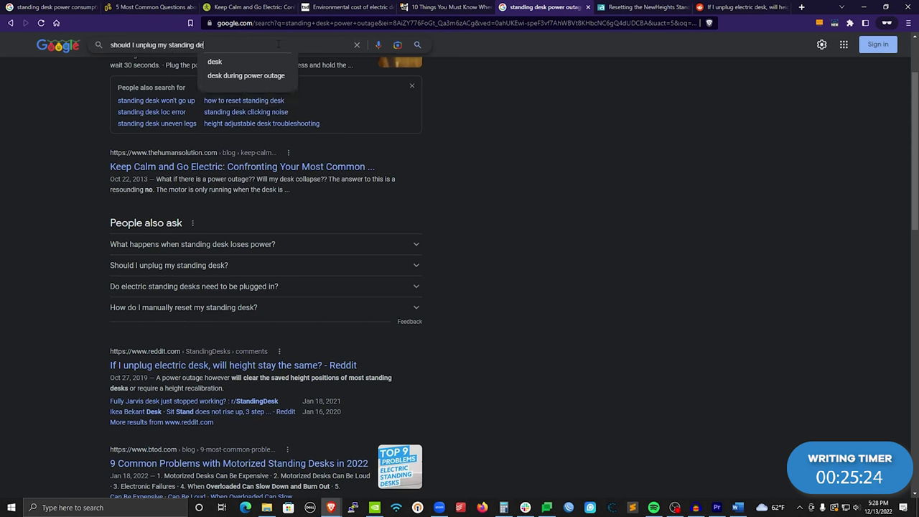
{"action": "key", "text": "Return"}
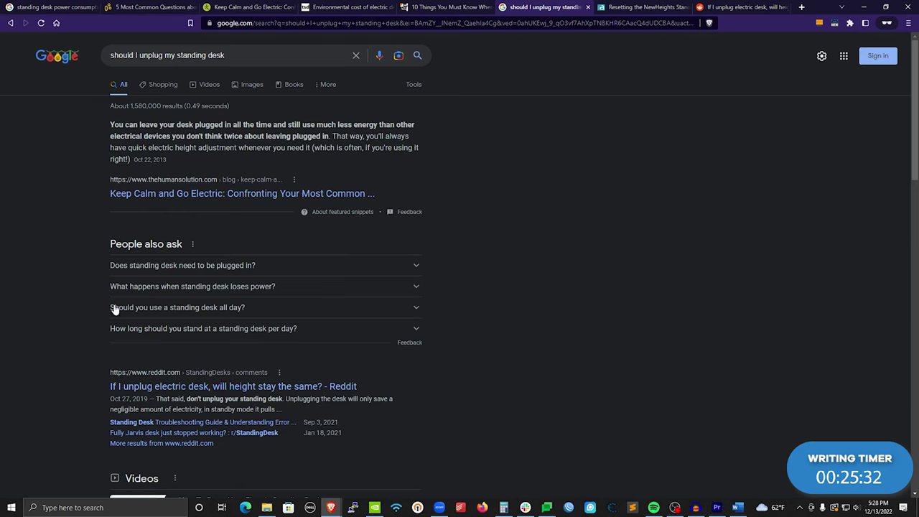
- Open the result "The Do's and Don'ts of Using a Standing Desk" in a new tab and look through the remaining results
{"action": "scroll", "coordinate": [119, 313], "scroll_direction": "down", "scroll_amount": 3}
{"action": "scroll", "coordinate": [119, 312], "scroll_direction": "down", "scroll_amount": 5}
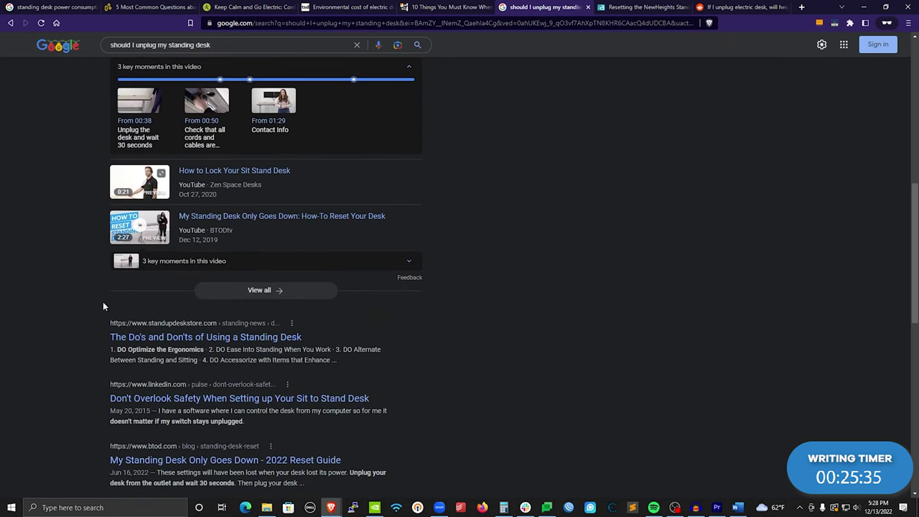
{"action": "right_click", "coordinate": [237, 339]}
{"action": "left_click", "coordinate": [261, 348]}
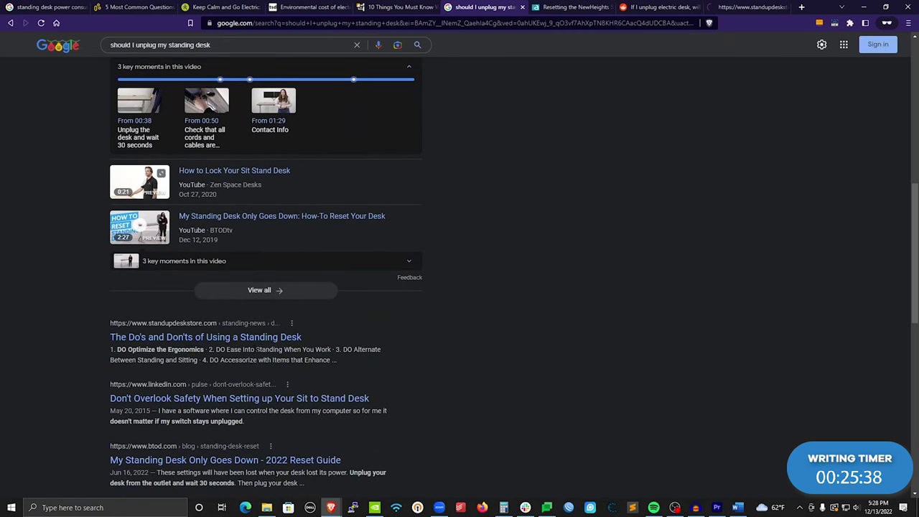
{"action": "scroll", "coordinate": [252, 353], "scroll_direction": "down", "scroll_amount": 2}
{"action": "scroll", "coordinate": [253, 354], "scroll_direction": "down", "scroll_amount": 2}
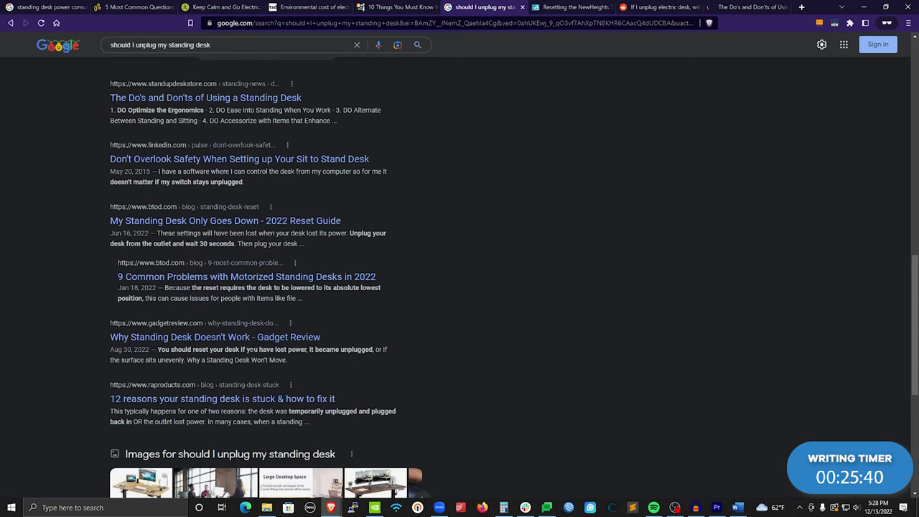
{"action": "scroll", "coordinate": [253, 352], "scroll_direction": "up", "scroll_amount": 10}
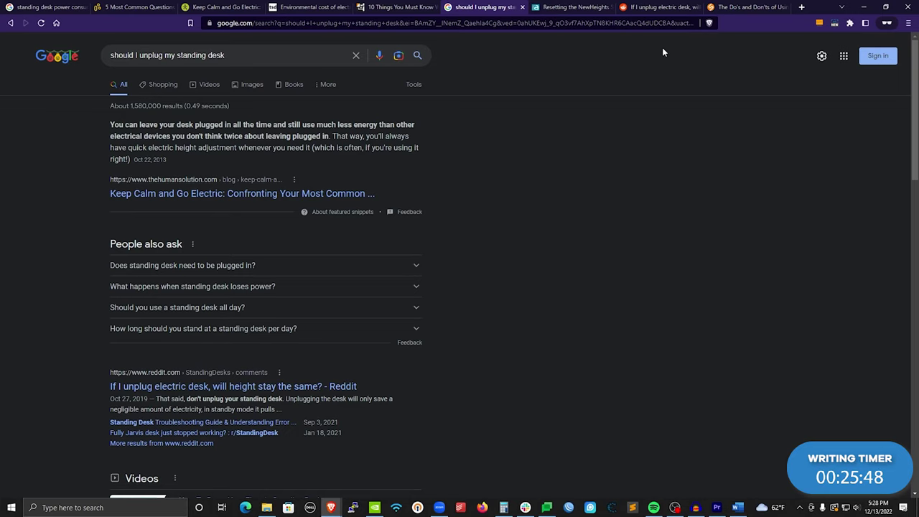
- Go to the opened Stand Up Desk Store article and skim its do's and don'ts for advice on unplugging the desk
{"action": "left_click", "coordinate": [575, 7]}
{"action": "left_click", "coordinate": [657, 8]}
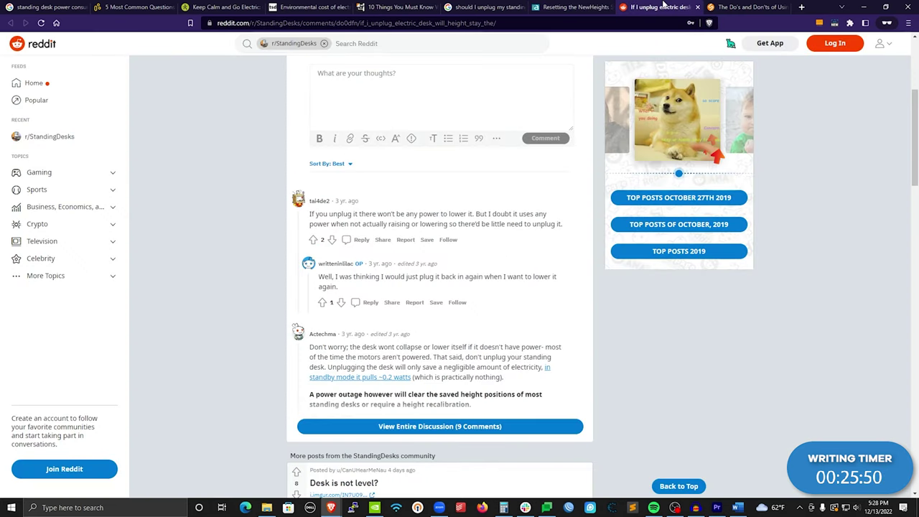
{"action": "left_click", "coordinate": [747, 8]}
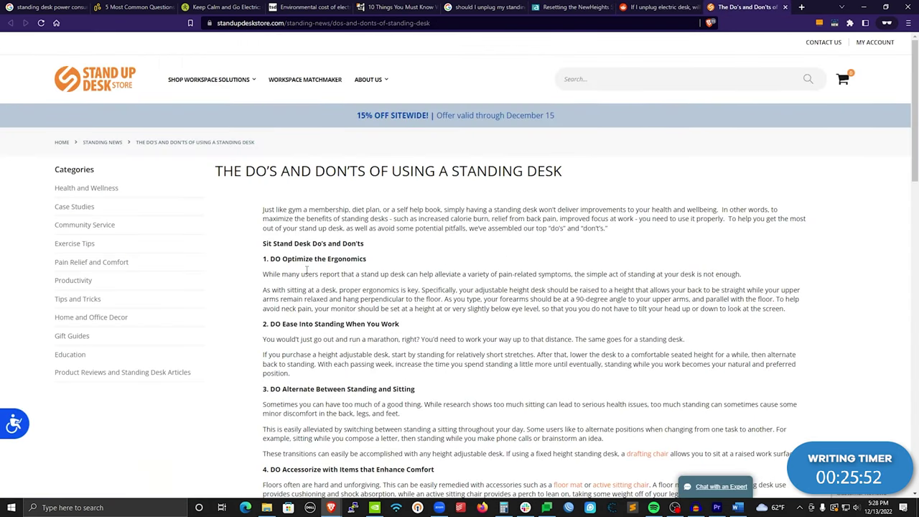
{"action": "scroll", "coordinate": [307, 270], "scroll_direction": "down", "scroll_amount": 3}
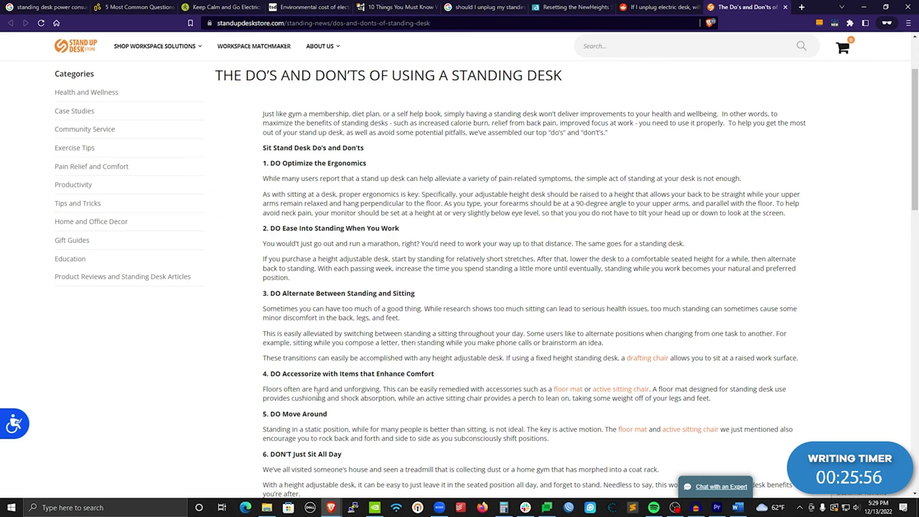
{"action": "scroll", "coordinate": [310, 429], "scroll_direction": "down", "scroll_amount": 3}
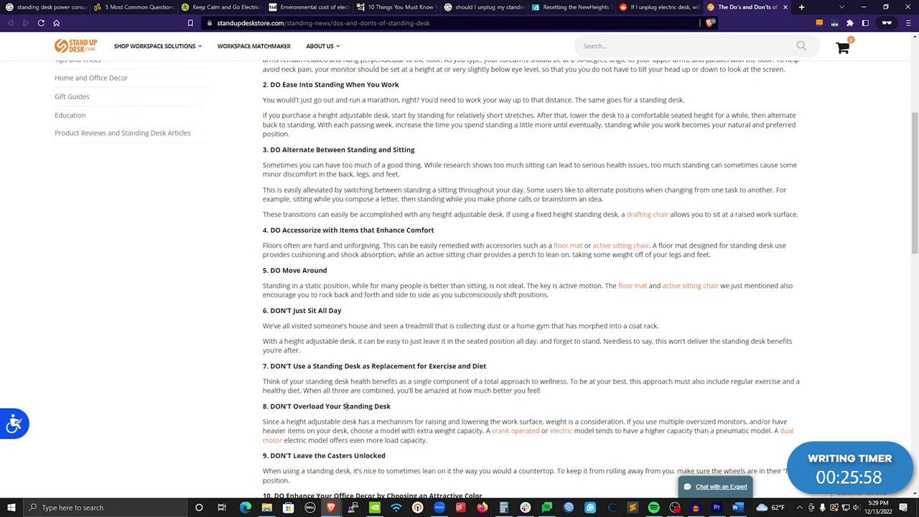
{"action": "scroll", "coordinate": [346, 402], "scroll_direction": "down", "scroll_amount": 3}
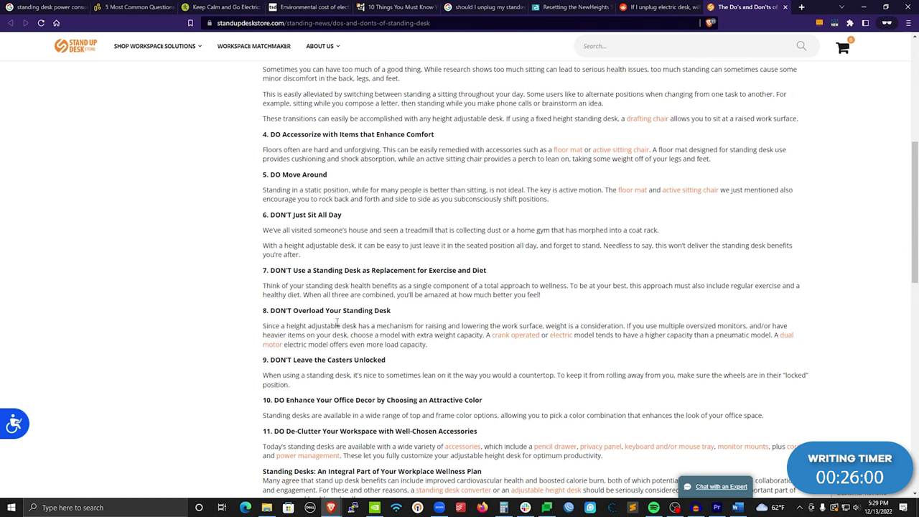
{"action": "scroll", "coordinate": [337, 322], "scroll_direction": "down", "scroll_amount": 3}
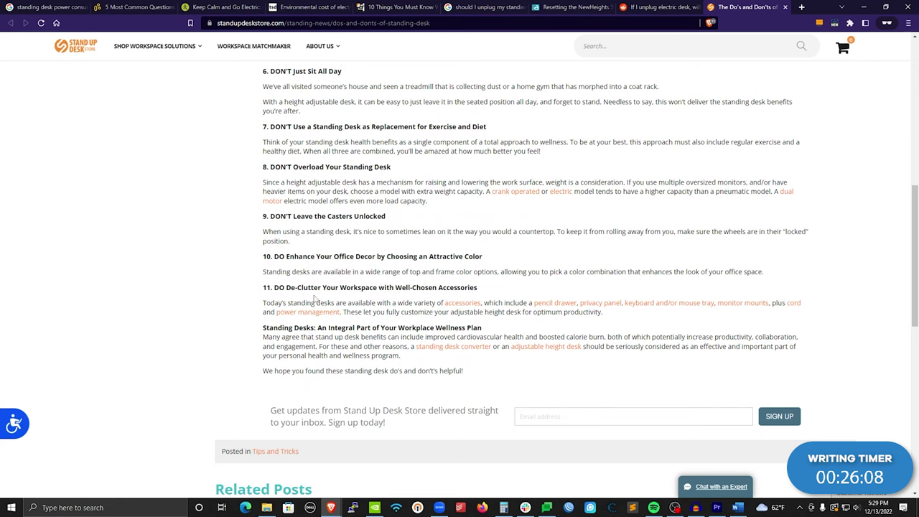
{"action": "scroll", "coordinate": [314, 300], "scroll_direction": "up", "scroll_amount": 2}
{"action": "scroll", "coordinate": [314, 301], "scroll_direction": "up", "scroll_amount": 3}
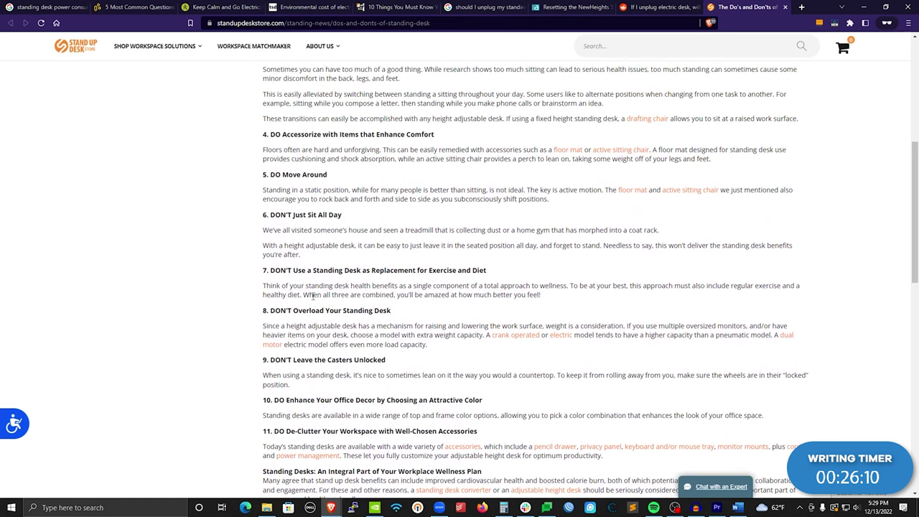
{"action": "scroll", "coordinate": [313, 295], "scroll_direction": "up", "scroll_amount": 1}
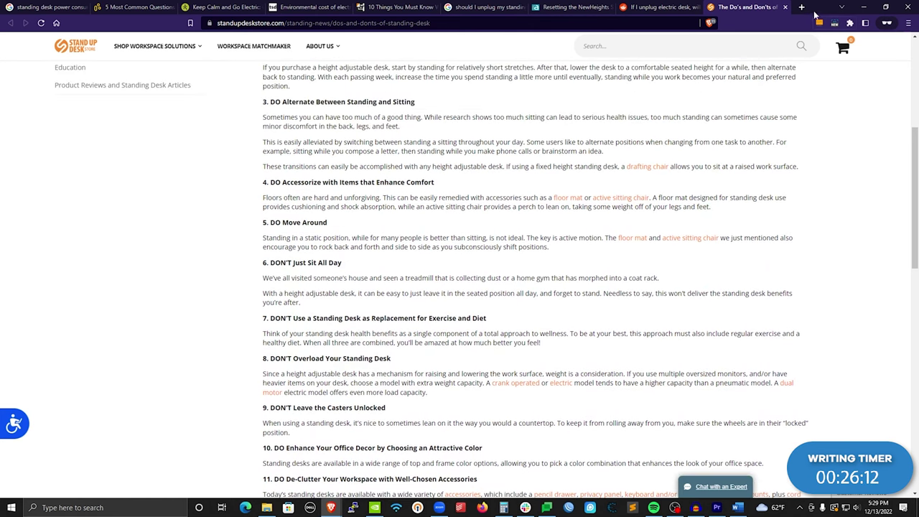
- Search the standing desk do's and don'ts article for the word "unplug"
{"action": "key", "text": "alt+Tab"}
{"action": "key", "text": "alt+Tab"}
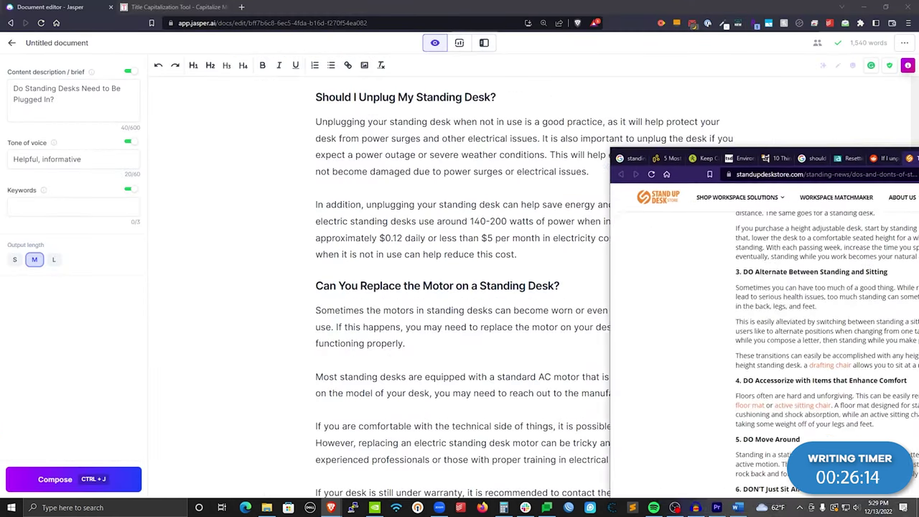
{"action": "scroll", "coordinate": [406, 229], "scroll_direction": "up", "scroll_amount": 5}
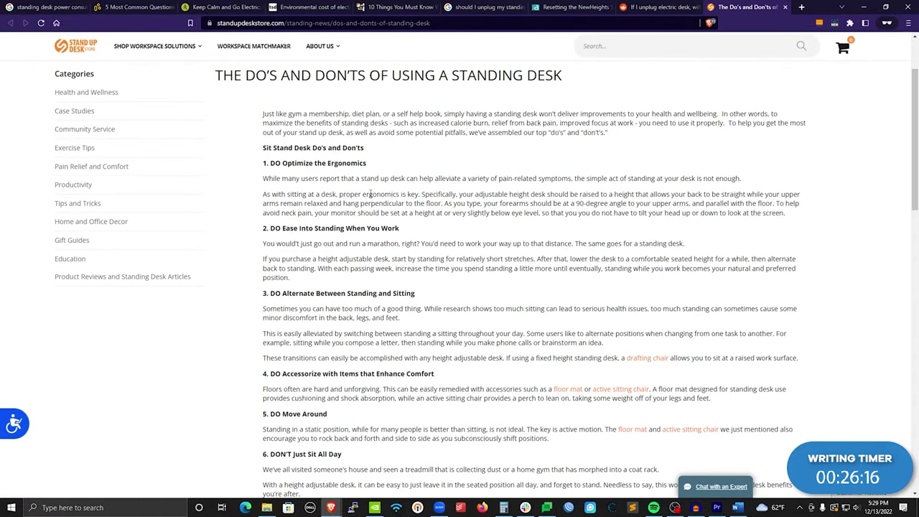
{"action": "key", "text": "ctrl+f"}
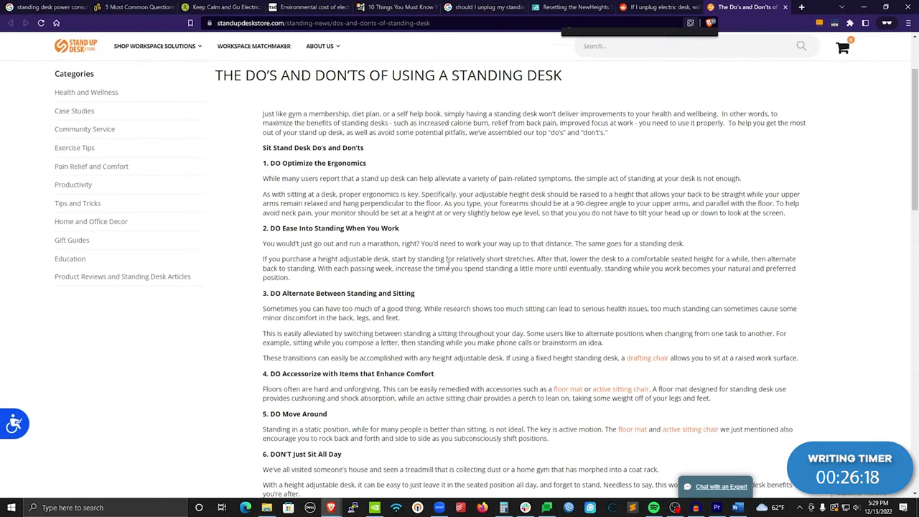
{"action": "type", "text": "unplug"}
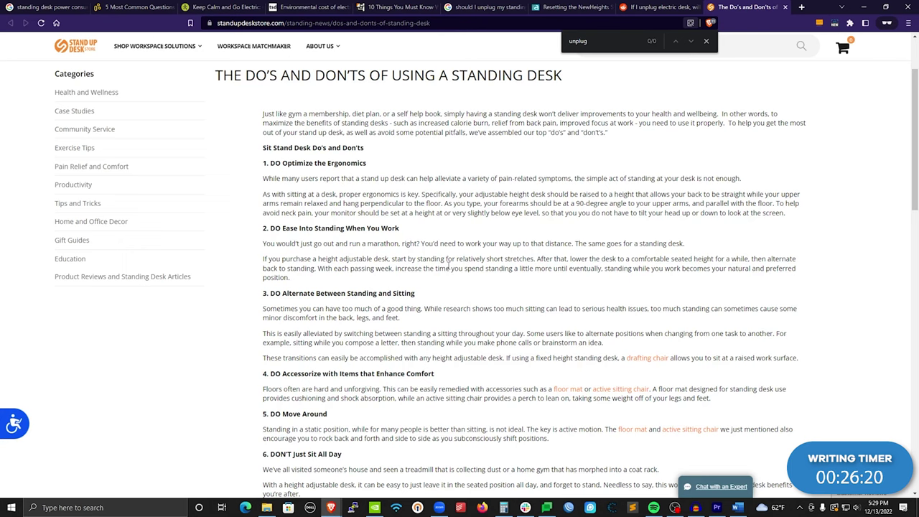
{"action": "left_click_drag", "start_coordinate": [486, 341], "coordinate": [482, 358]}
{"action": "left_click", "coordinate": [706, 41]}
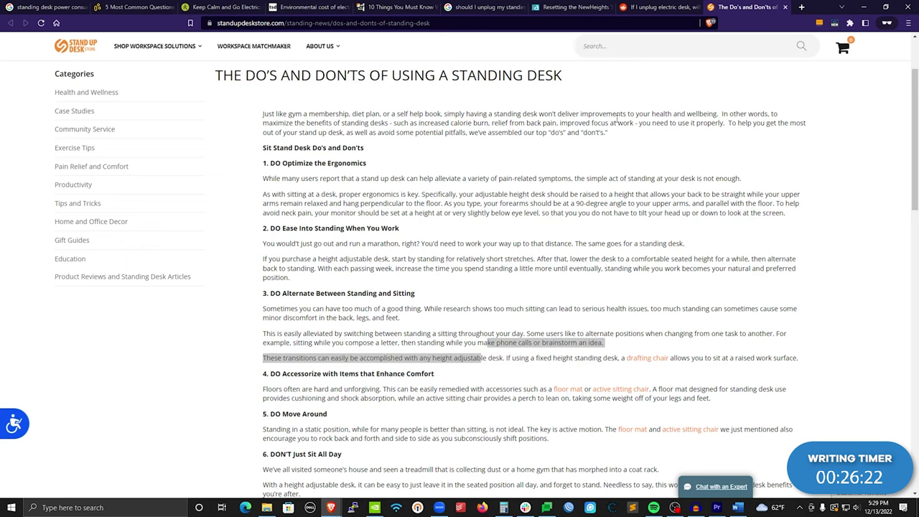
- Recheck the Google results on unplugging a standing desk and return to the Jasper document
{"action": "left_click", "coordinate": [480, 8]}
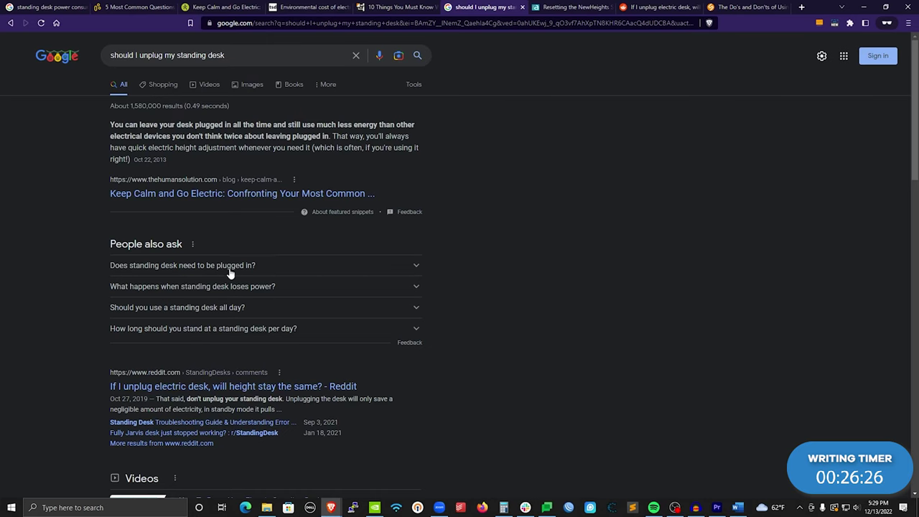
{"action": "scroll", "coordinate": [275, 272], "scroll_direction": "down", "scroll_amount": 2}
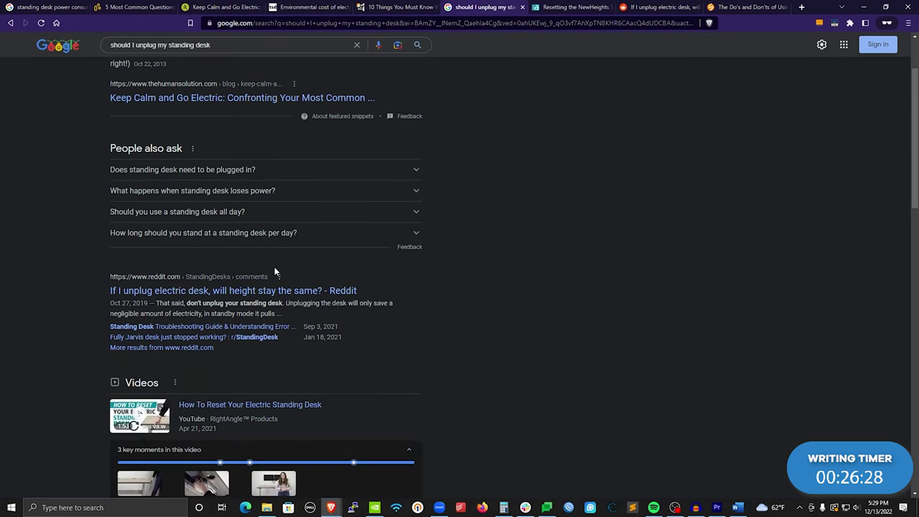
{"action": "scroll", "coordinate": [368, 274], "scroll_direction": "down", "scroll_amount": 1}
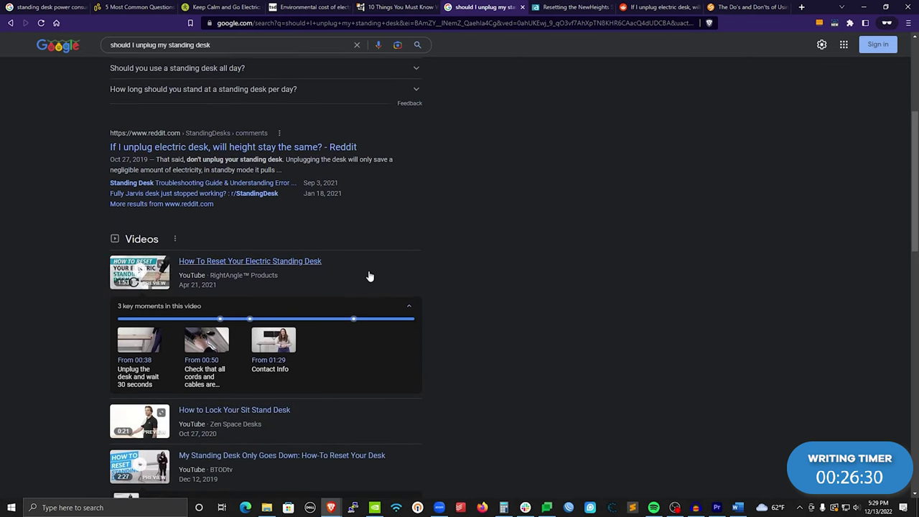
{"action": "left_click", "coordinate": [864, 7]}
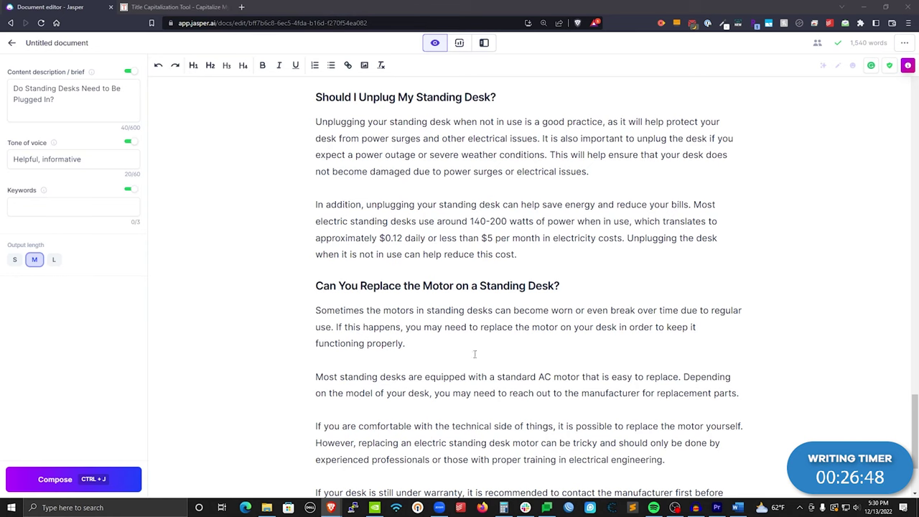
- Start a new paragraph at the end of the "Should I Unplug My Standing Desk?" section with "Unplugging and plugging your standing desk back in"
{"action": "scroll", "coordinate": [436, 329], "scroll_direction": "down", "scroll_amount": 3}
{"action": "scroll", "coordinate": [359, 237], "scroll_direction": "up", "scroll_amount": 4}
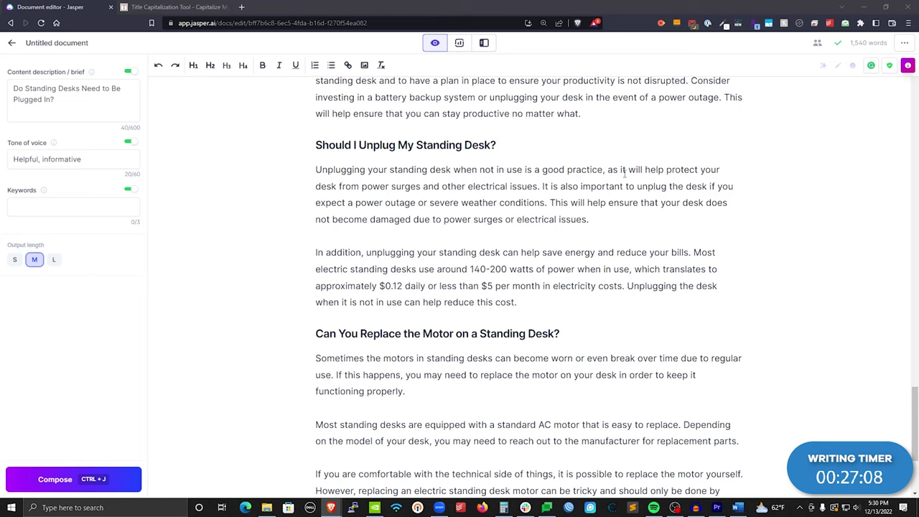
{"action": "left_click", "coordinate": [523, 302]}
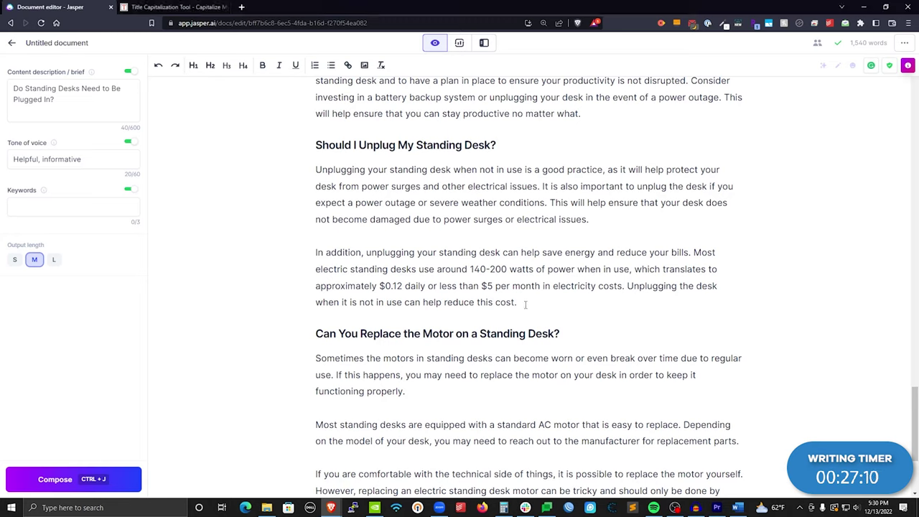
{"action": "key", "text": "Return"}
{"action": "key", "text": "Return"}
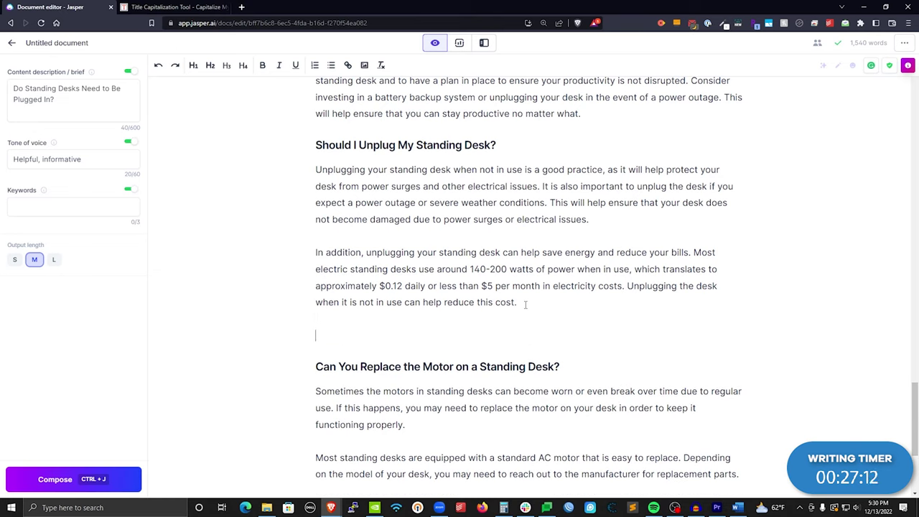
{"action": "type", "text": "P"}
{"action": "key", "text": "BackSpace"}
{"action": "type", "text": "Unplugging a"}
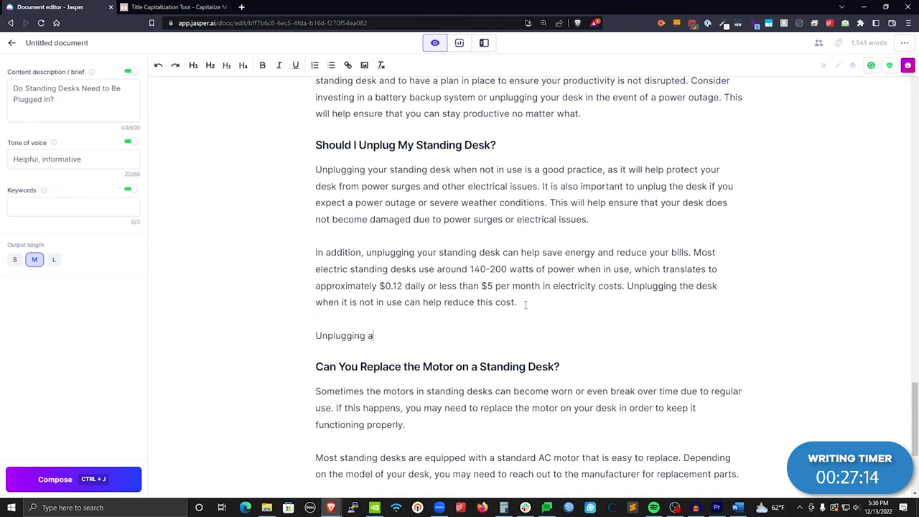
{"action": "type", "text": "nd plugging your s"}
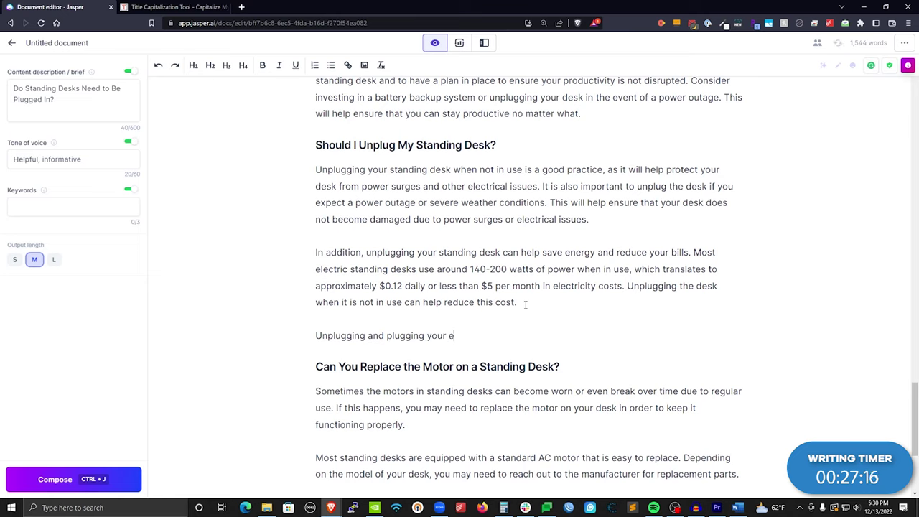
{"action": "type", "text": "tanding desk back"}
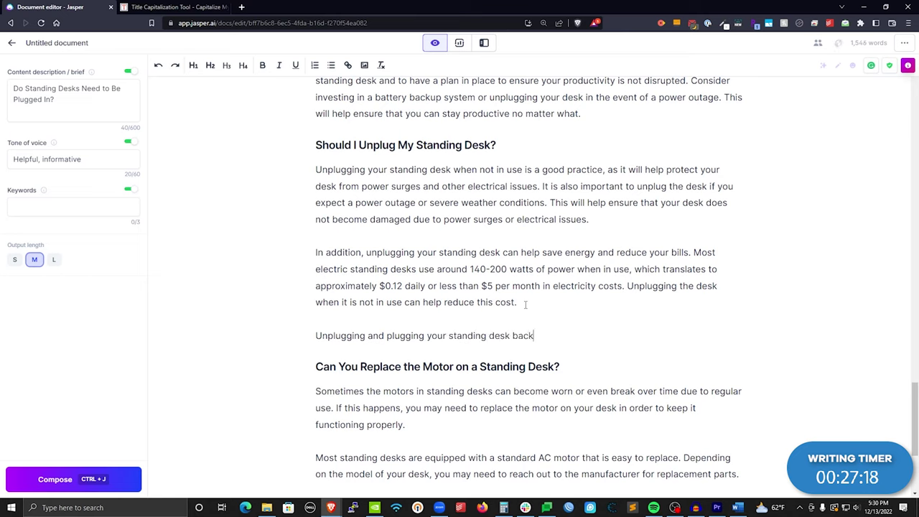
{"action": "type", "text": " in"}
- Reword the start of the new paragraph to "While unplugging", with a lowercase "u"
{"action": "left_click", "coordinate": [318, 335]}
{"action": "type", "text": "hile"}
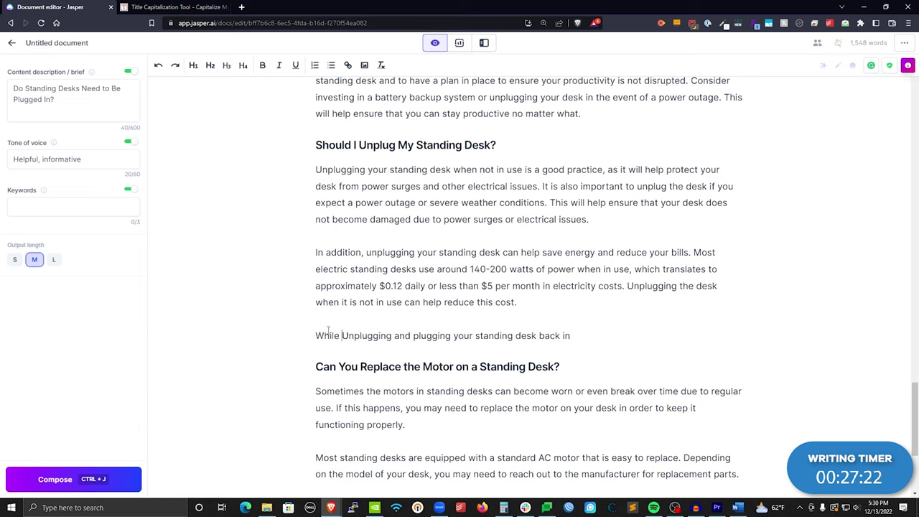
{"action": "key", "text": "Delete"}
{"action": "type", "text": "u"}
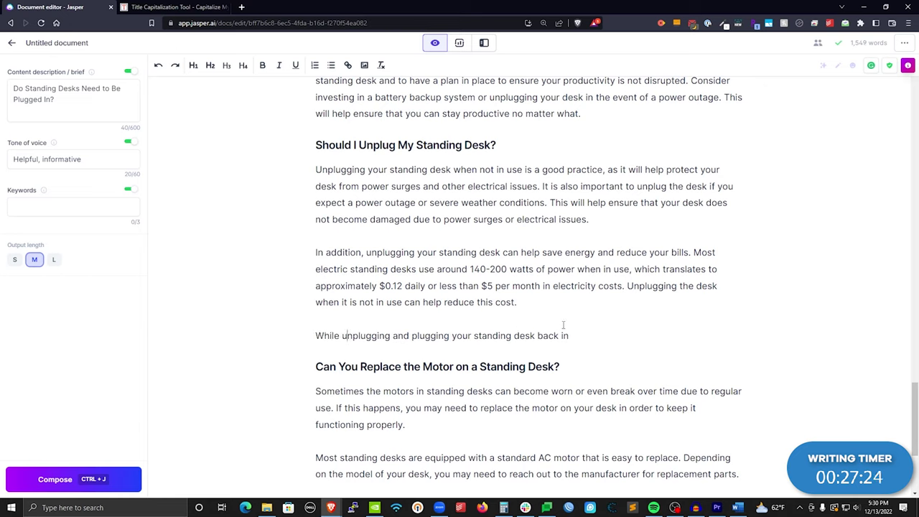
- Continue the sentence with "does save on power, keep in mind the wear" and have the AI compose the rest
{"action": "left_click", "coordinate": [575, 333]}
{"action": "type", "text": "doe"}
{"action": "key", "text": "BackSpace"}
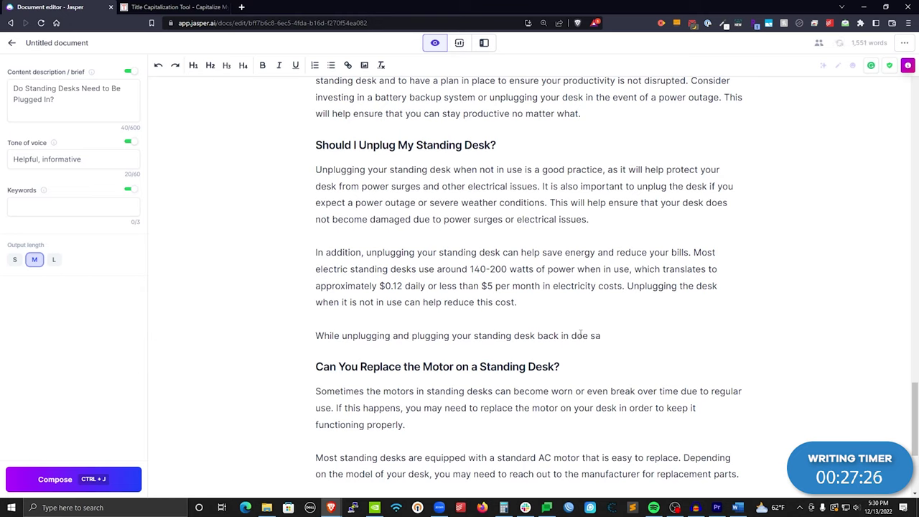
{"action": "type", "text": "save on power, "}
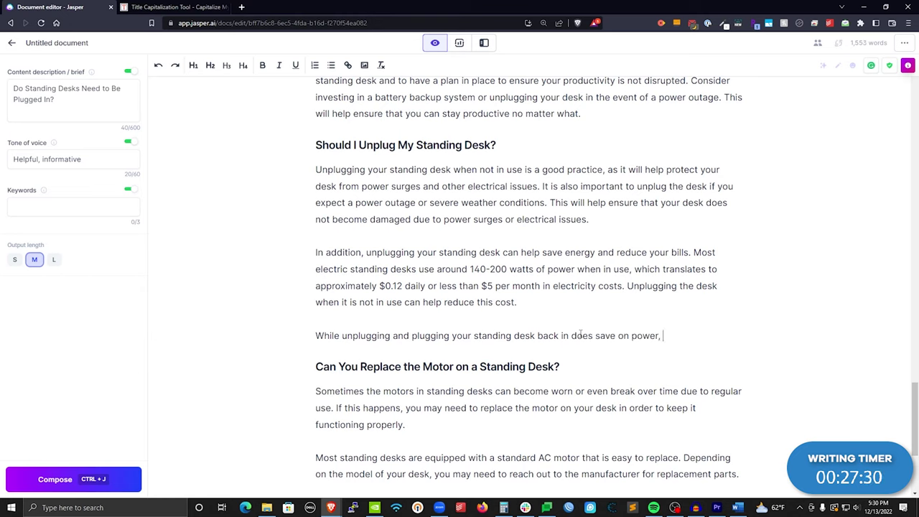
{"action": "type", "text": "keep in mind the wear"}
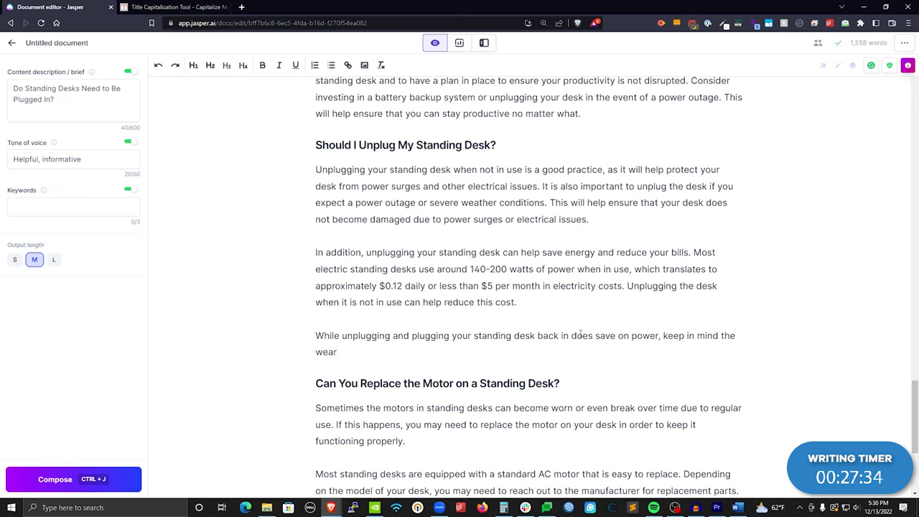
{"action": "key", "text": "ctrl+j"}
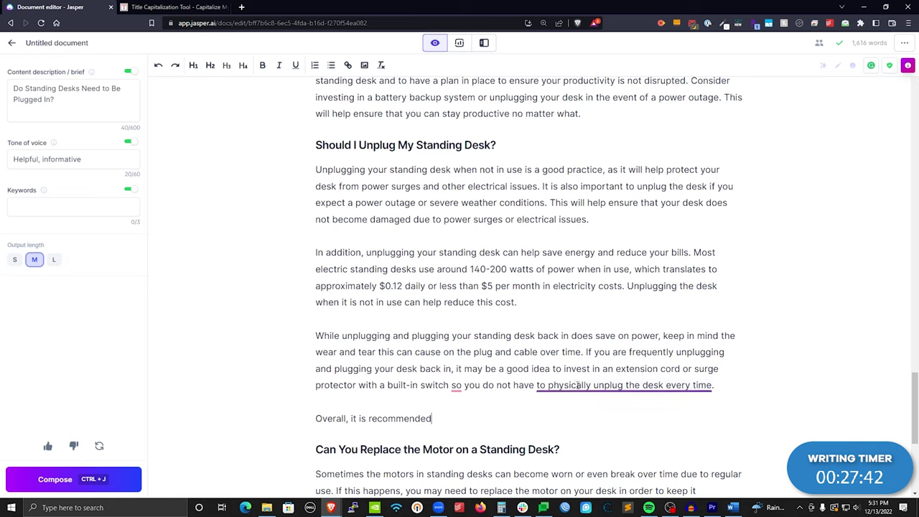
- Accept the suggested corrections that move "physically" to the sentence's end and add a comma after "built-in switch"
{"action": "mouse_move", "coordinate": [632, 382]}
{"action": "left_click", "coordinate": [622, 411]}
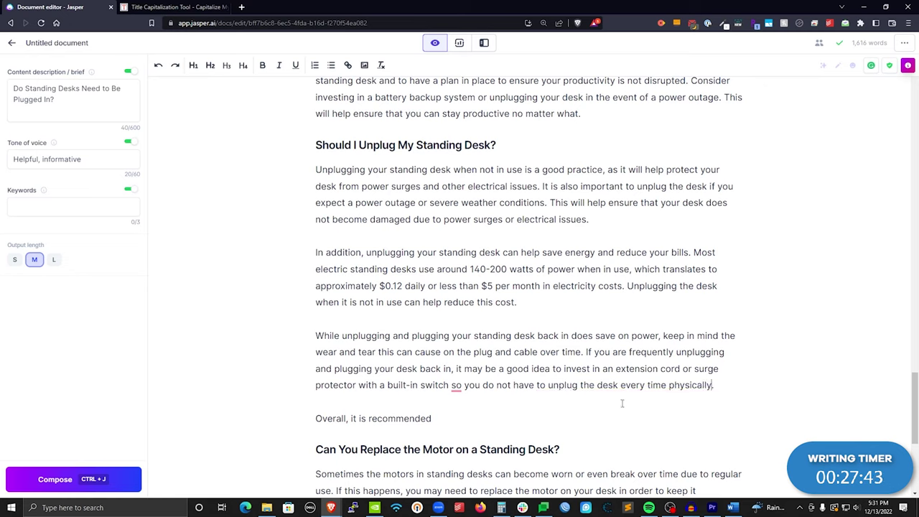
{"action": "mouse_move", "coordinate": [456, 386]}
{"action": "left_click", "coordinate": [463, 408]}
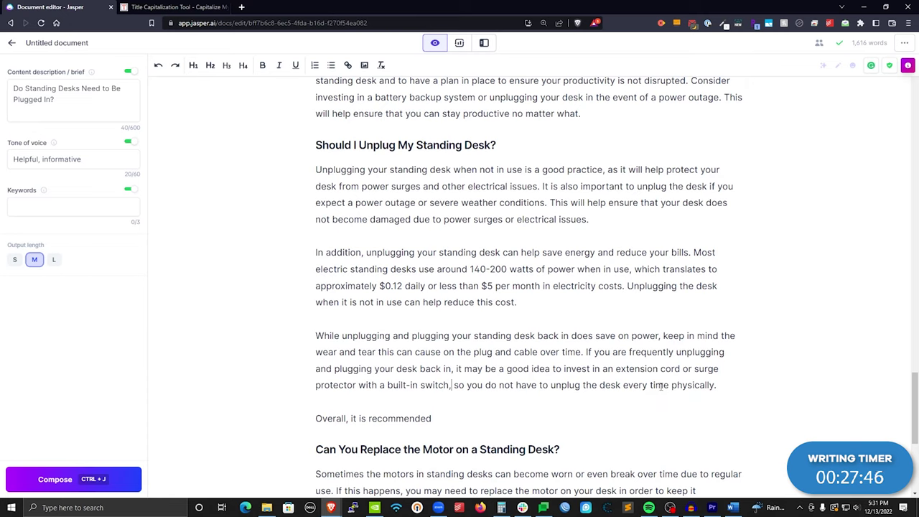
- Split the composed text so that "If you are frequently unplugging" begins its own paragraph
{"action": "left_click", "coordinate": [584, 352]}
{"action": "key", "text": "Return"}
{"action": "key", "text": "Return"}
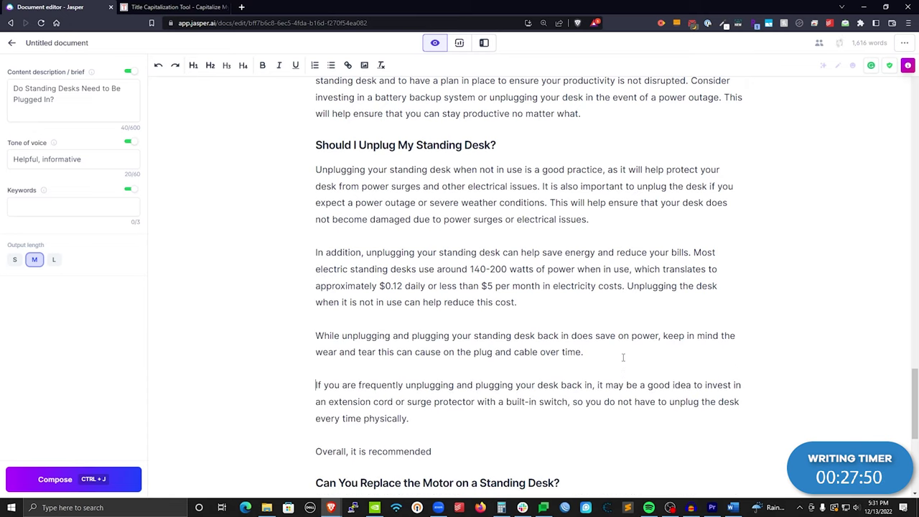
- Have the AI continue the "Overall, it is recommended" paragraph, then delete that whole paragraph and its blank line
{"action": "left_click", "coordinate": [467, 446]}
{"action": "key", "text": "ctrl+j"}
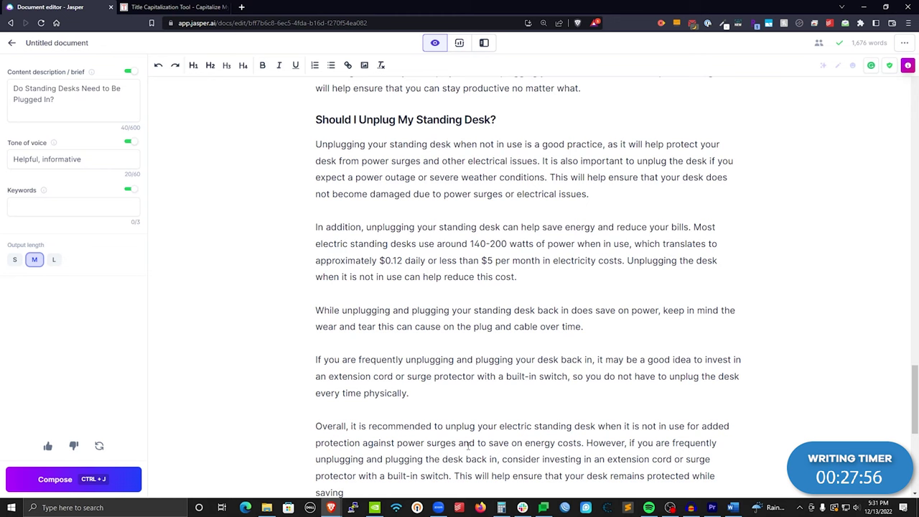
{"action": "scroll", "coordinate": [491, 387], "scroll_direction": "down", "scroll_amount": 1}
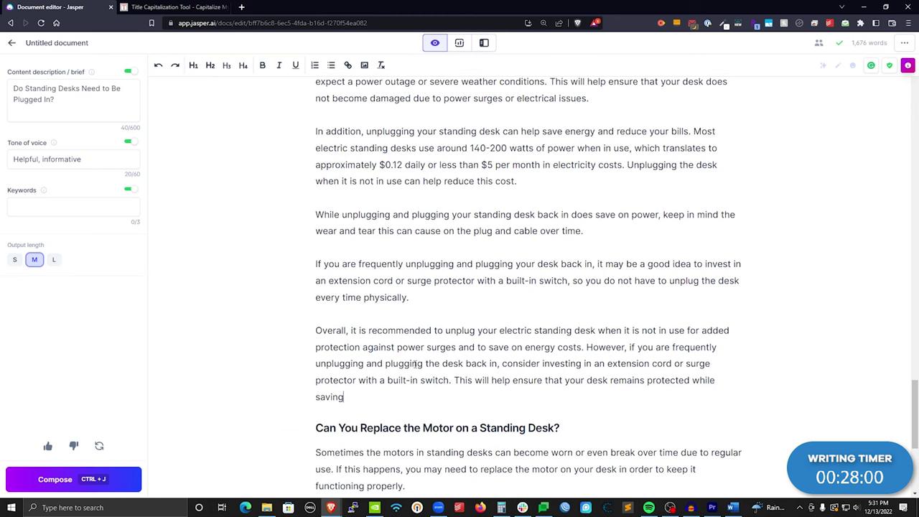
{"action": "left_click_drag", "start_coordinate": [357, 401], "coordinate": [317, 330]}
{"action": "key", "text": "BackSpace"}
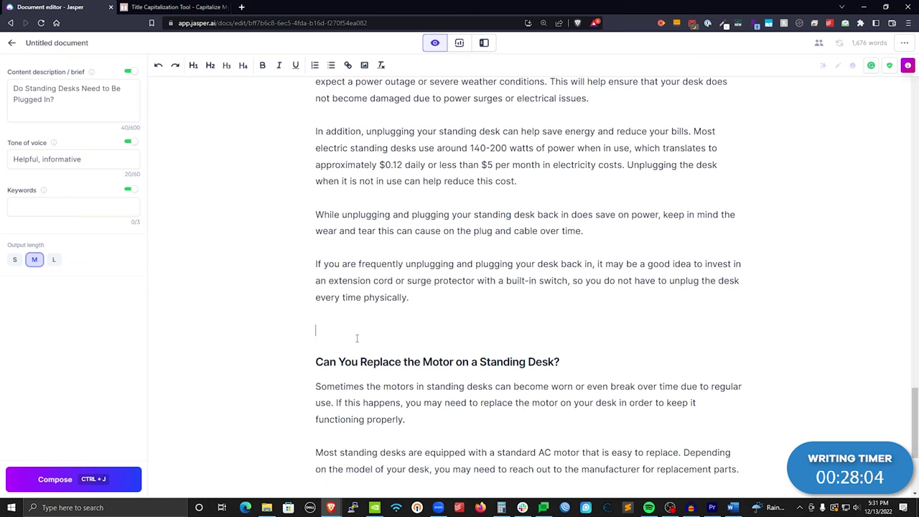
{"action": "key", "text": "BackSpace"}
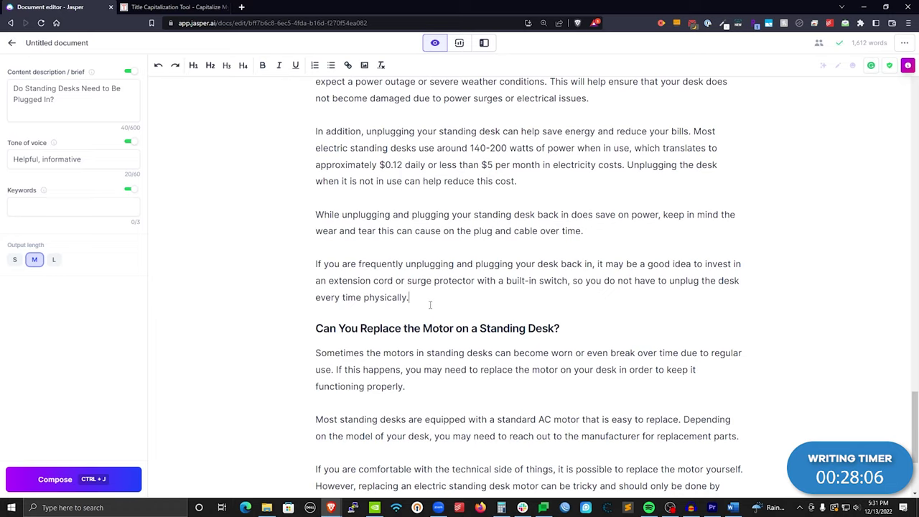
- Switch to the Word outline and copy the question "Can I get a standing desk without a motor?"
{"action": "scroll", "coordinate": [431, 306], "scroll_direction": "up", "scroll_amount": 3}
{"action": "scroll", "coordinate": [431, 306], "scroll_direction": "up", "scroll_amount": 2}
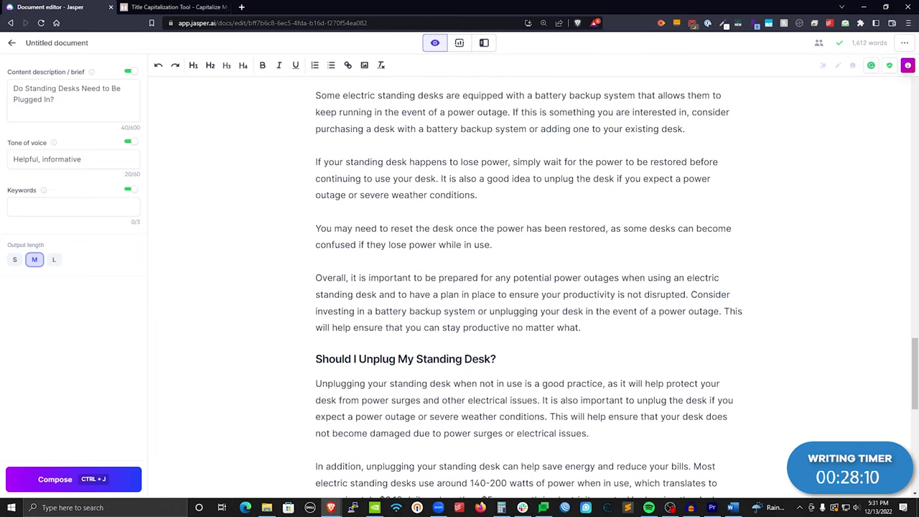
{"action": "key", "text": "alt+Tab"}
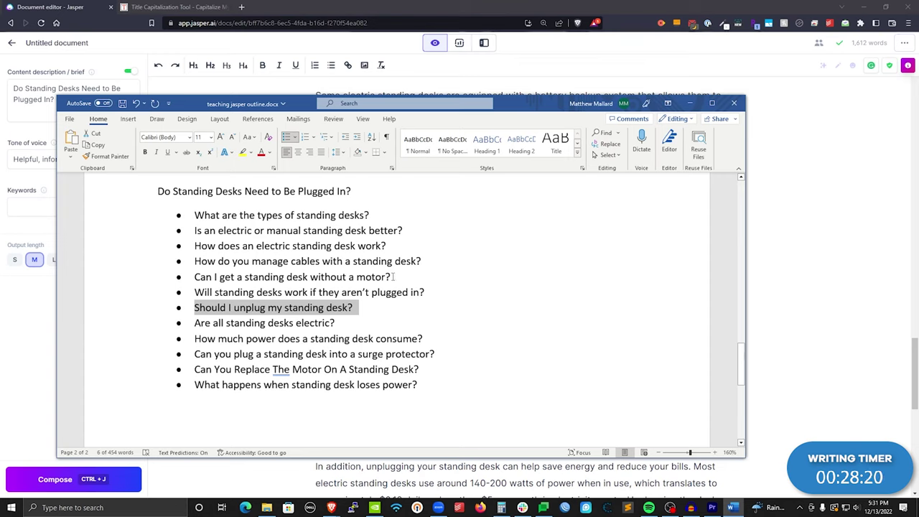
{"action": "left_click_drag", "start_coordinate": [390, 276], "coordinate": [192, 276]}
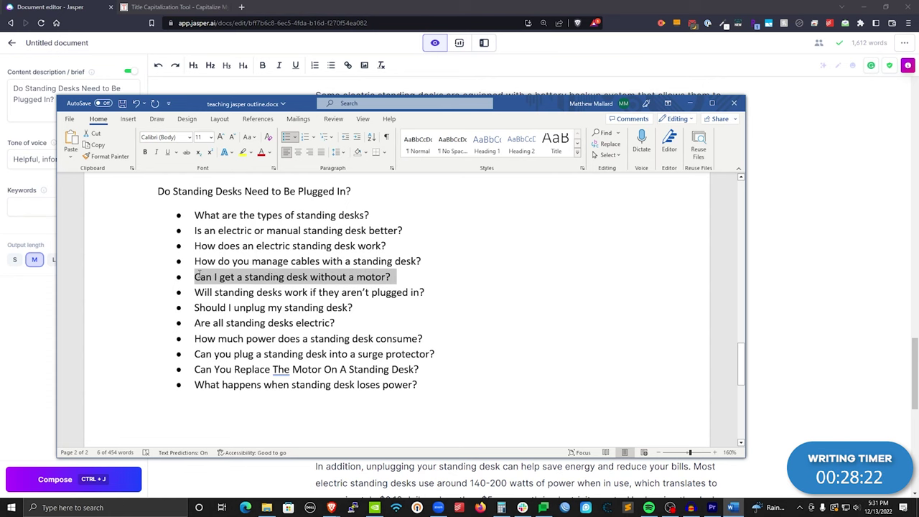
{"action": "left_click", "coordinate": [690, 103]}
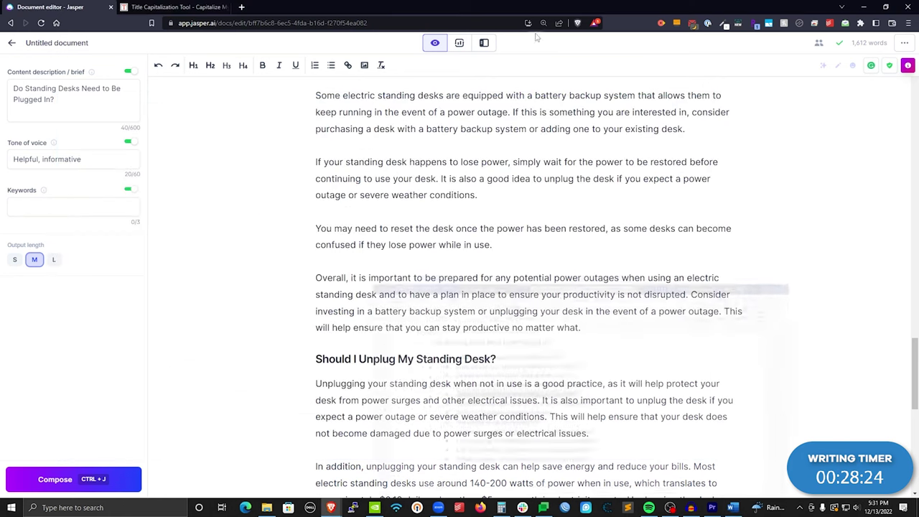
- Convert the copied question to title case in Capitalize My Title, remove the bullet character, and return to the Jasper document
{"action": "left_click", "coordinate": [176, 6]}
{"action": "type", "text": "Can I Get a Standing Desk Without a Motor?"}
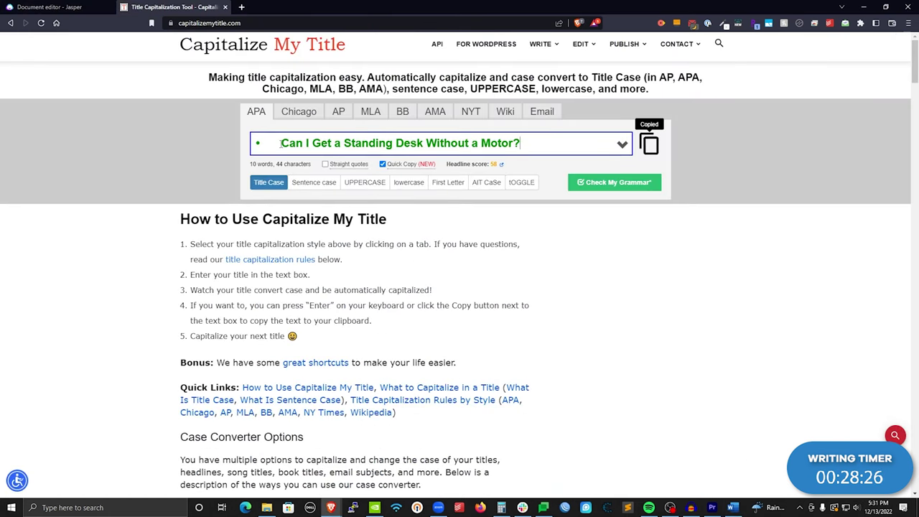
{"action": "left_click_drag", "start_coordinate": [278, 143], "coordinate": [254, 143]}
{"action": "key", "text": "BackSpace"}
{"action": "key", "text": "ctrl+shift+Tab"}
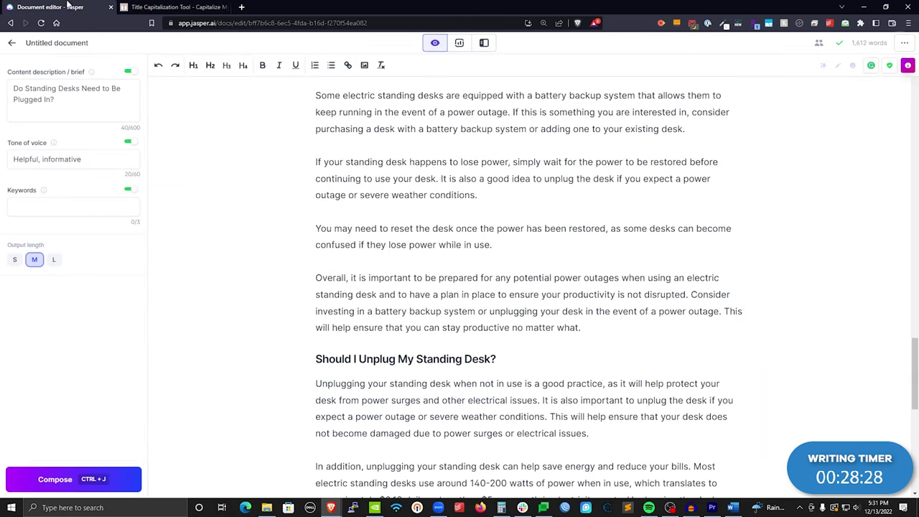
- Insert "Can I Get a Standing Desk Without a Motor?" on a new line before the "How Does an Electric Standing Desk Work?" section
{"action": "scroll", "coordinate": [416, 318], "scroll_direction": "up", "scroll_amount": 10}
{"action": "scroll", "coordinate": [417, 318], "scroll_direction": "up", "scroll_amount": 8}
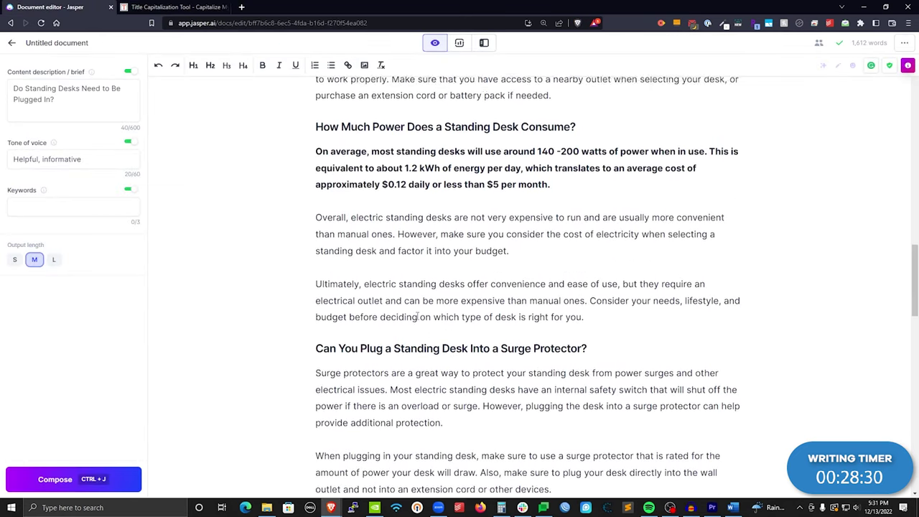
{"action": "scroll", "coordinate": [418, 314], "scroll_direction": "up", "scroll_amount": 3}
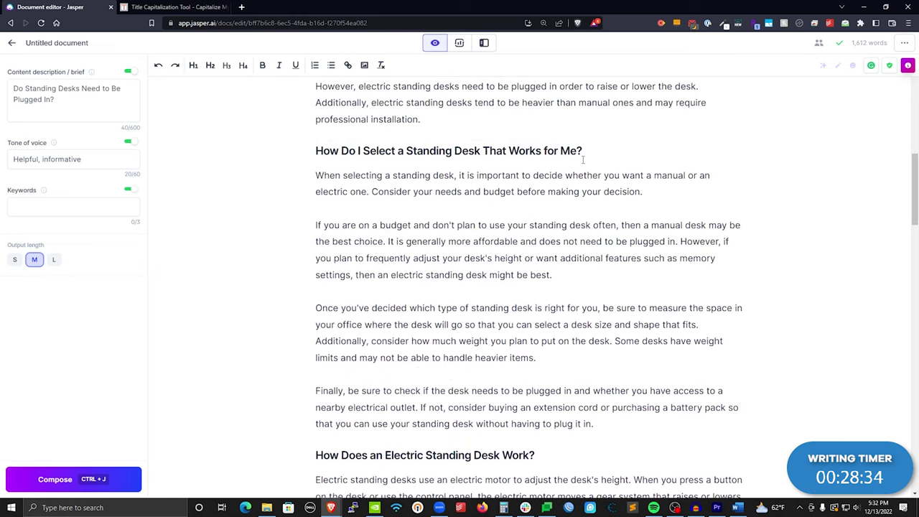
{"action": "scroll", "coordinate": [557, 306], "scroll_direction": "down", "scroll_amount": 3}
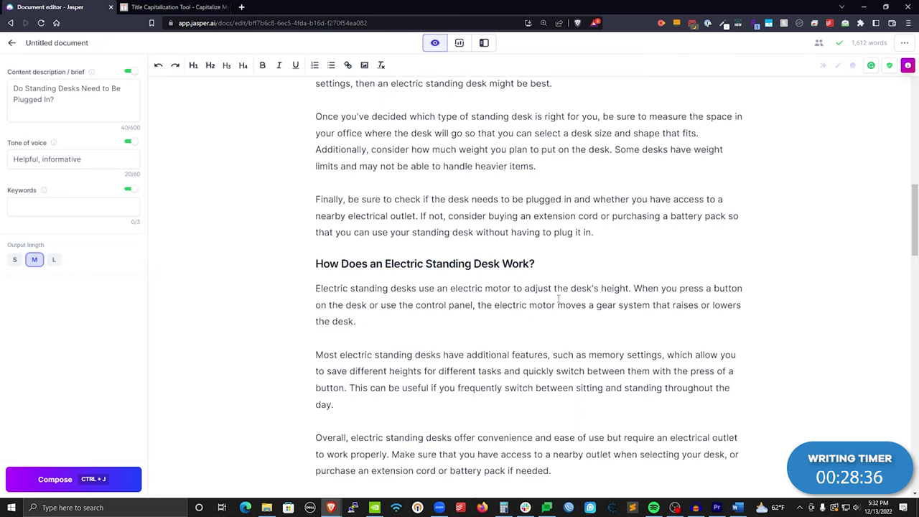
{"action": "left_click", "coordinate": [606, 233]}
{"action": "key", "text": "Return"}
{"action": "type", "text": "Can I Get a Standing Desk Without a Motor?"}
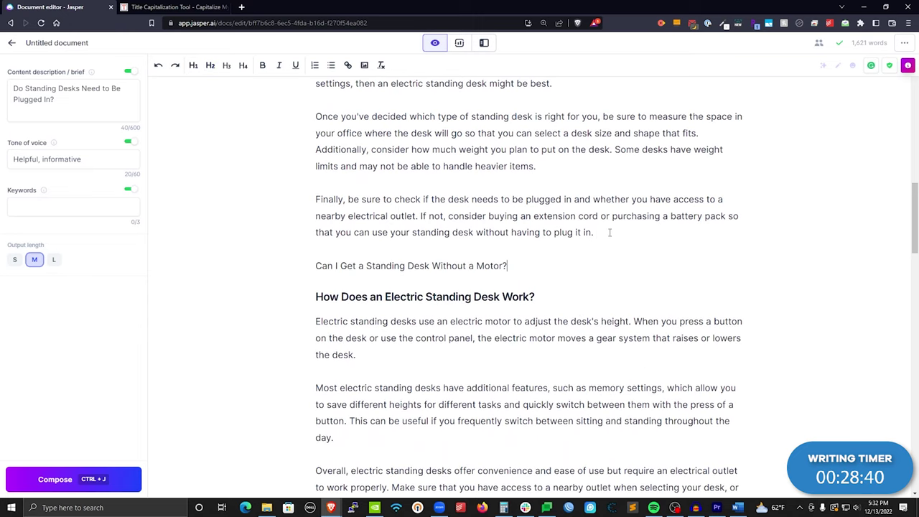
- Format "Can I Get a Standing Desk Without a Motor?" as a level 2 heading and leave an empty body line beneath it
{"action": "left_click_drag", "start_coordinate": [565, 265], "coordinate": [314, 267]}
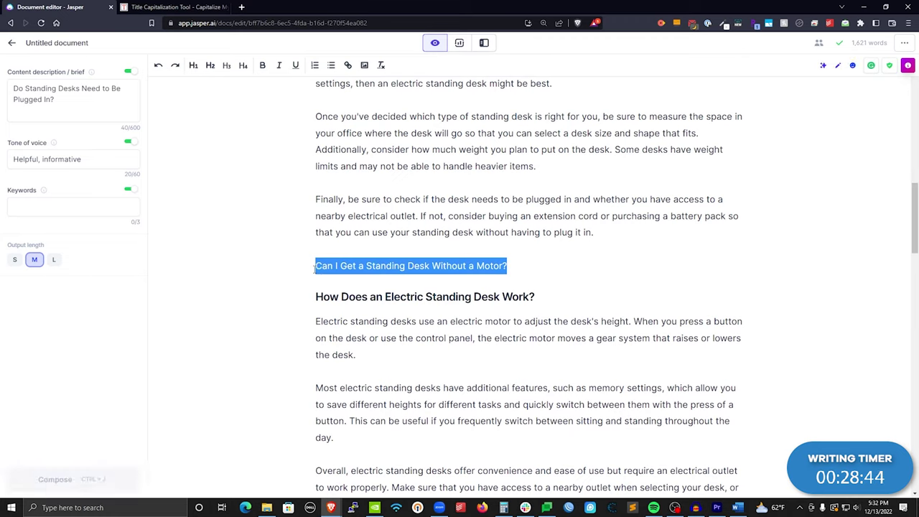
{"action": "left_click", "coordinate": [209, 65]}
{"action": "left_click", "coordinate": [596, 232]}
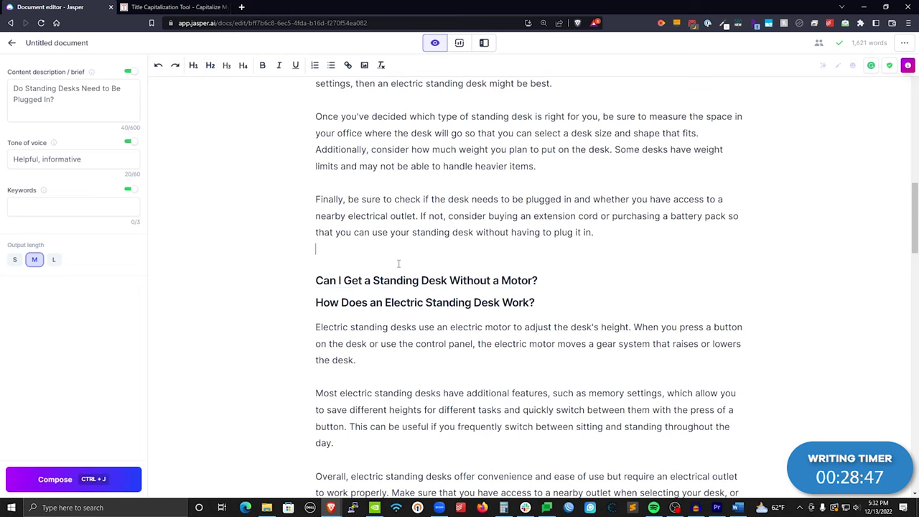
{"action": "left_click", "coordinate": [547, 263]}
{"action": "key", "text": "Return"}
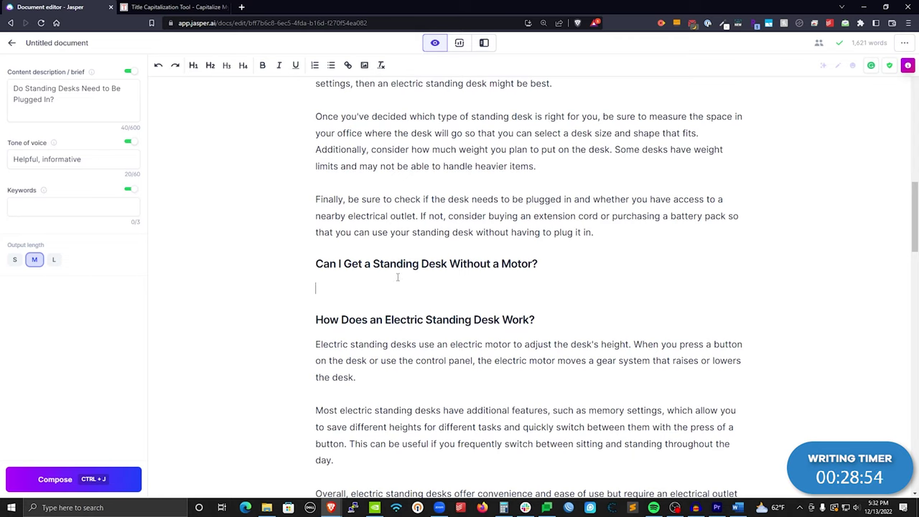
- Begin the section with "Standing desks without motors" and have the AI compose its text in two passes
{"action": "type", "text": "Standing desks without motors"}
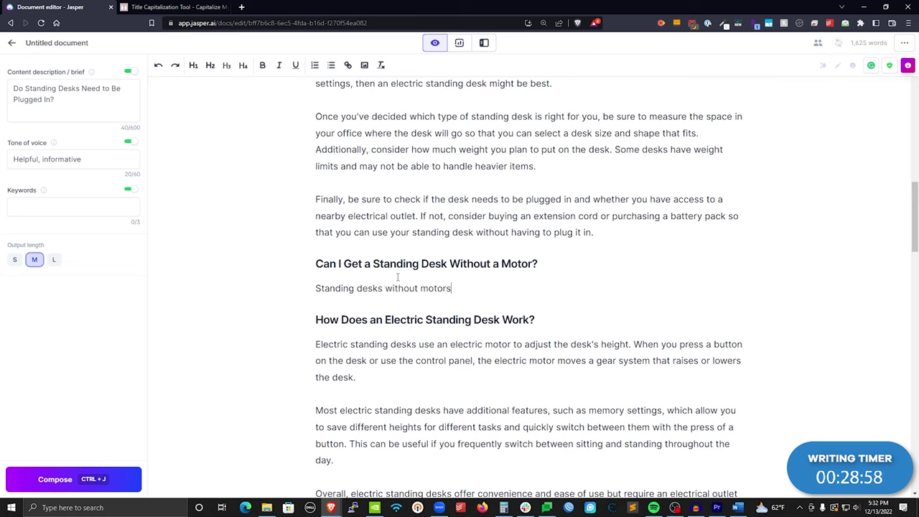
{"action": "key", "text": "ctrl+j"}
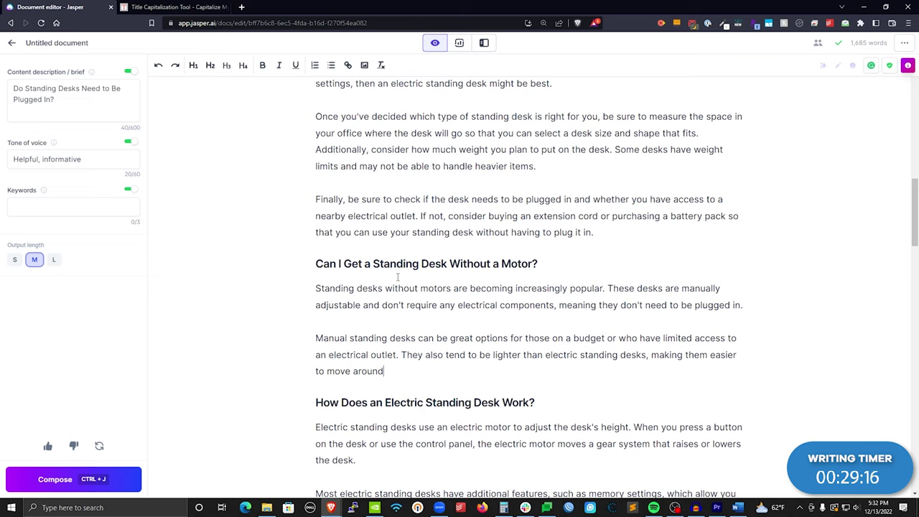
{"action": "key", "text": "ctrl+j"}
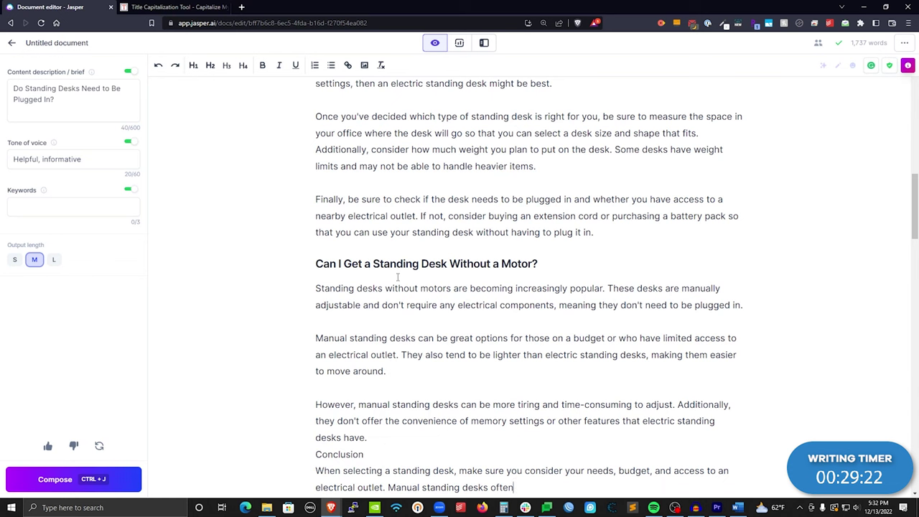
- Delete the generated Conclusion text that follows the "However, manual standing desks" paragraph
{"action": "scroll", "coordinate": [397, 253], "scroll_direction": "down", "scroll_amount": 2}
{"action": "left_click_drag", "start_coordinate": [524, 348], "coordinate": [308, 310]}
{"action": "key", "text": "BackSpace"}
{"action": "key", "text": "BackSpace"}
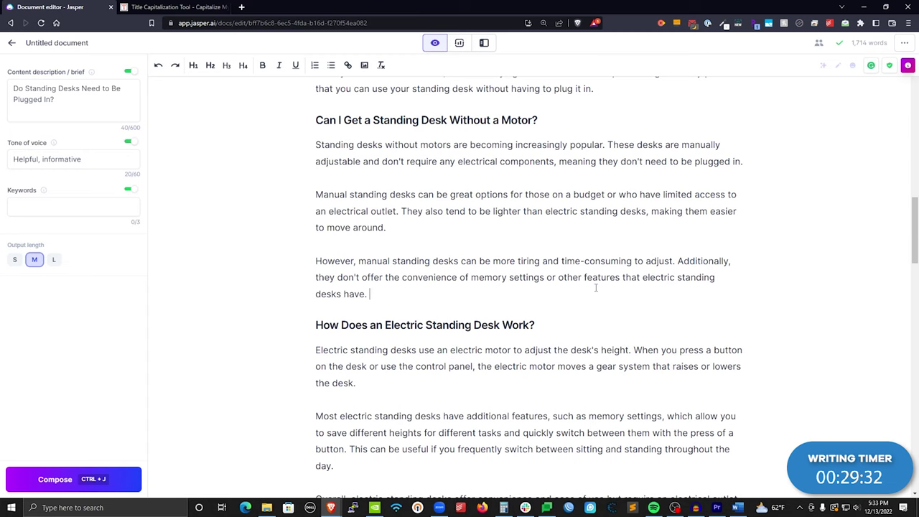
- Begin a new paragraph with "There are" below the "However, manual standing desks" paragraph and have the AI compose it
{"action": "key", "text": "Return"}
{"action": "type", "text": "Therea"}
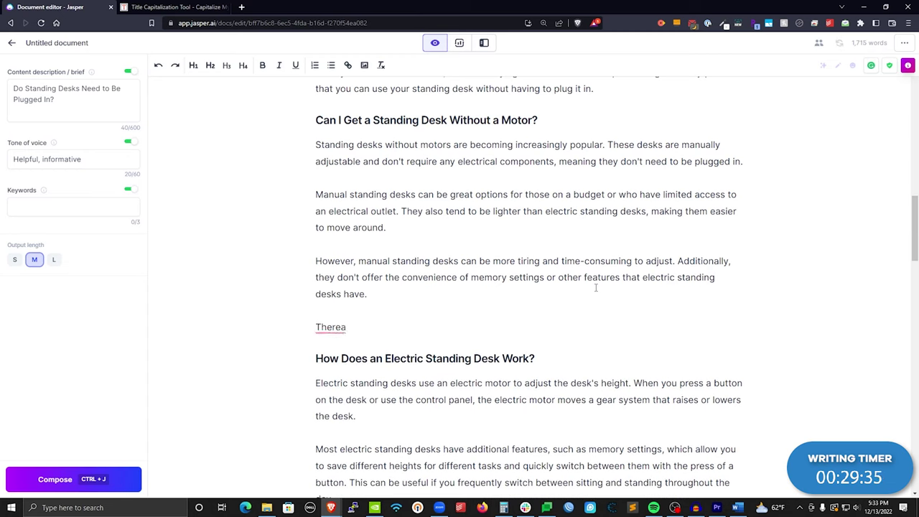
{"action": "key", "text": "BackSpace"}
{"action": "type", "text": "are"}
{"action": "key", "text": "ctrl+j"}
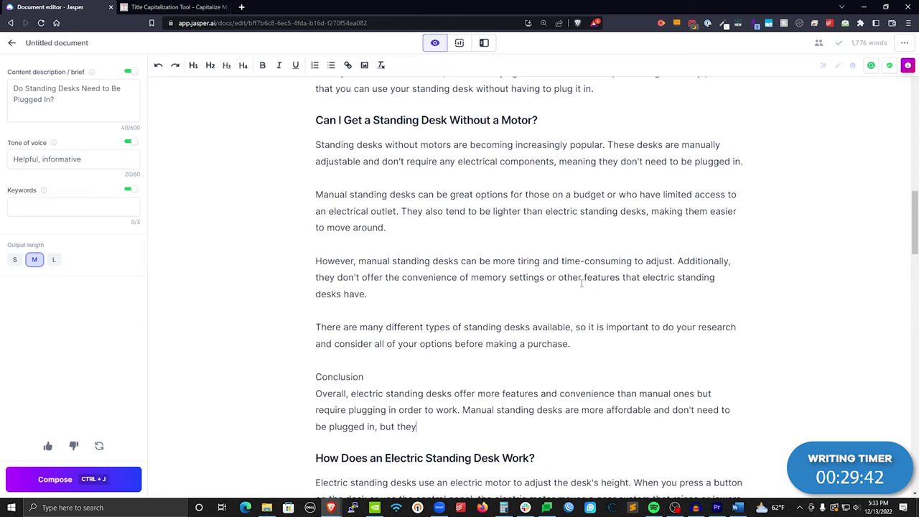
- Remove the Conclusion heading, its text and the extra blank lines after the "There are many different types" paragraph
{"action": "left_click_drag", "start_coordinate": [431, 426], "coordinate": [289, 382]}
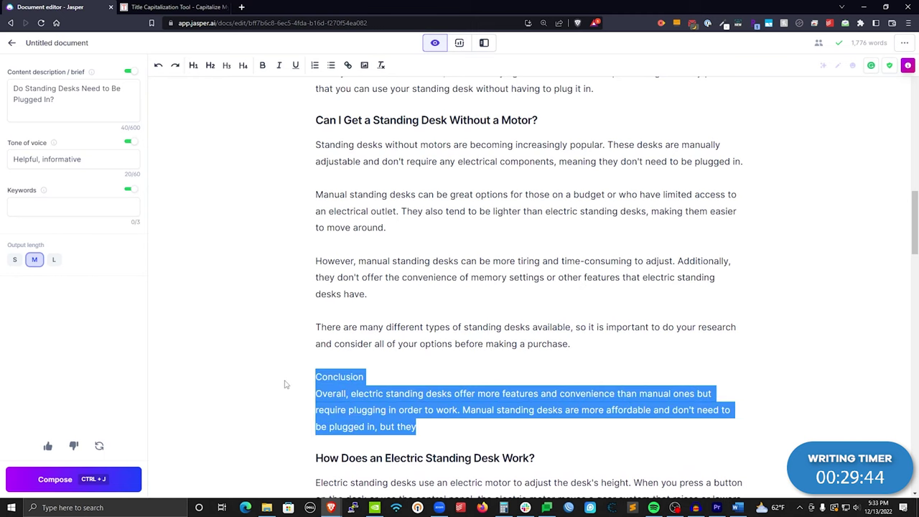
{"action": "key", "text": "BackSpace"}
{"action": "key", "text": "BackSpace"}
{"action": "key", "text": "BackSpace"}
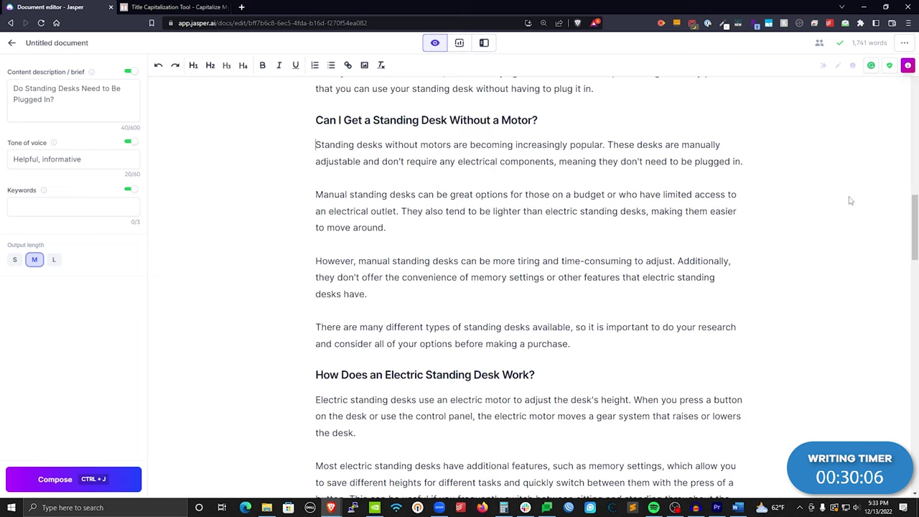
- Switch to the Word outline and copy the question "Will standing desks work if they aren't plugged in?"
{"action": "mouse_move", "coordinate": [906, 219]}
{"action": "left_mouse_down"}
{"action": "mouse_move", "coordinate": [906, 250]}
{"action": "mouse_move", "coordinate": [907, 226]}
{"action": "left_mouse_up"}
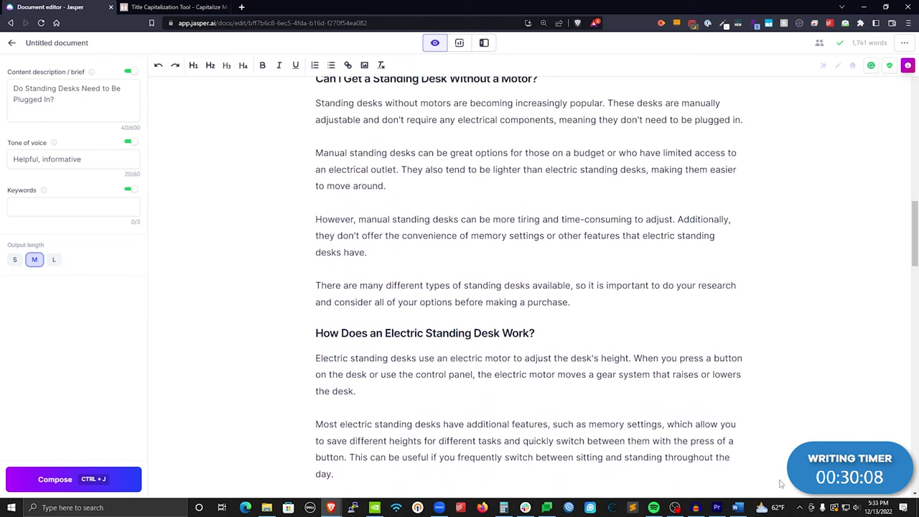
{"action": "left_click", "coordinate": [736, 508]}
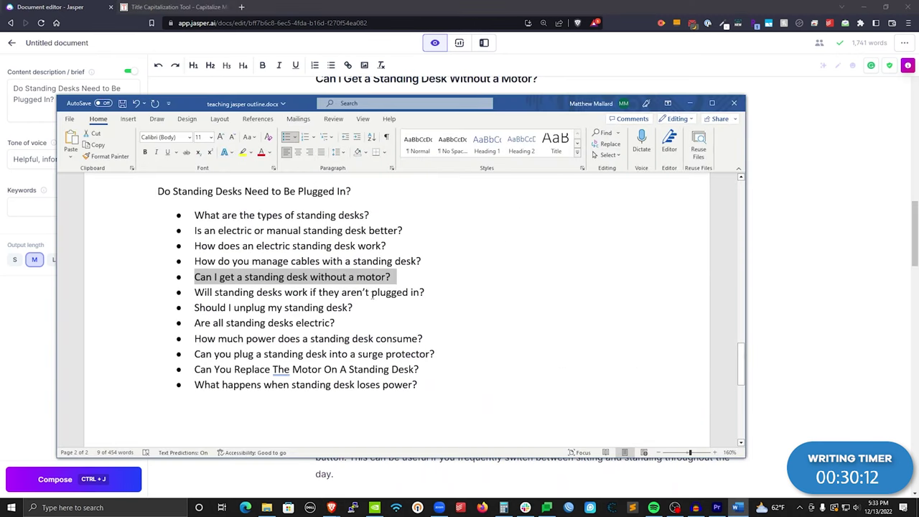
{"action": "left_click_drag", "start_coordinate": [915, 219], "coordinate": [916, 190]}
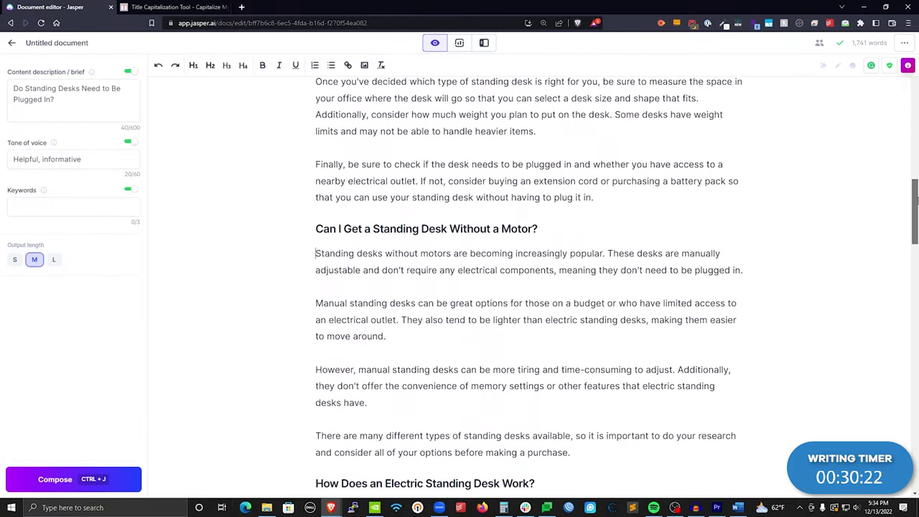
{"action": "left_click", "coordinate": [737, 507]}
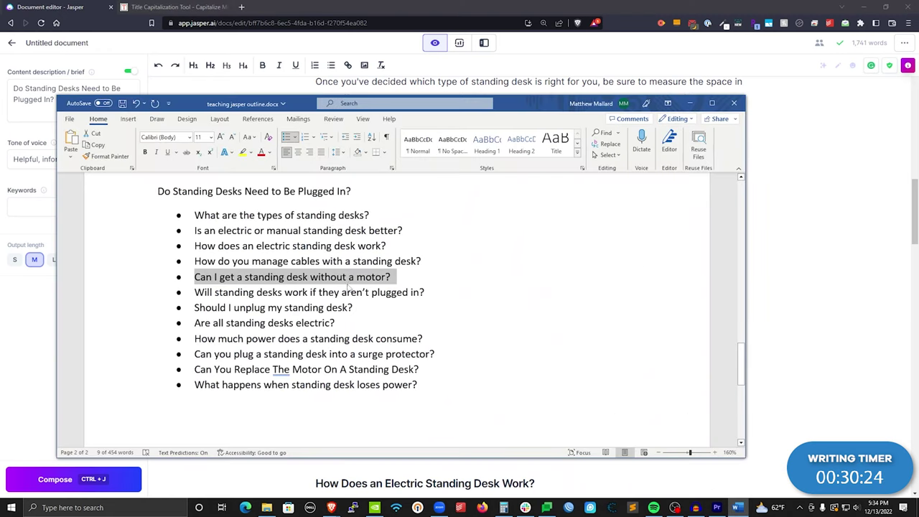
{"action": "left_click", "coordinate": [319, 293]}
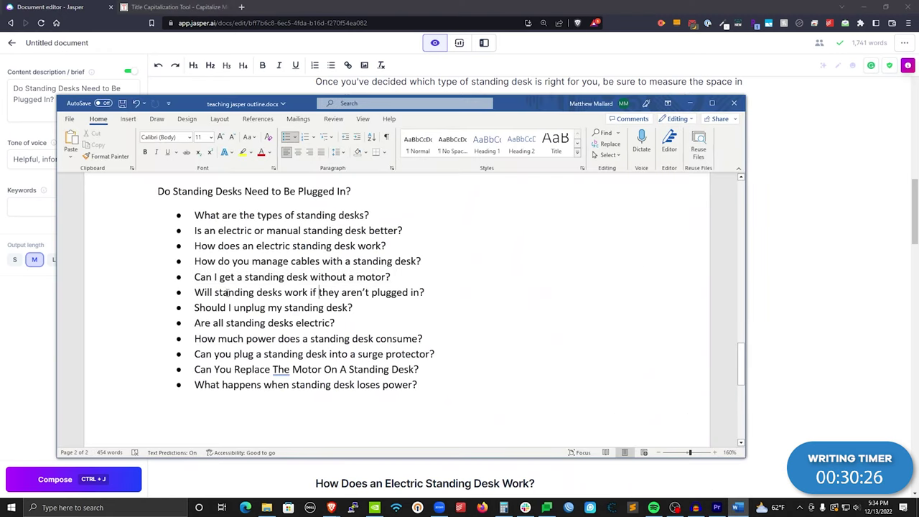
{"action": "left_click_drag", "start_coordinate": [195, 292], "coordinate": [430, 292]}
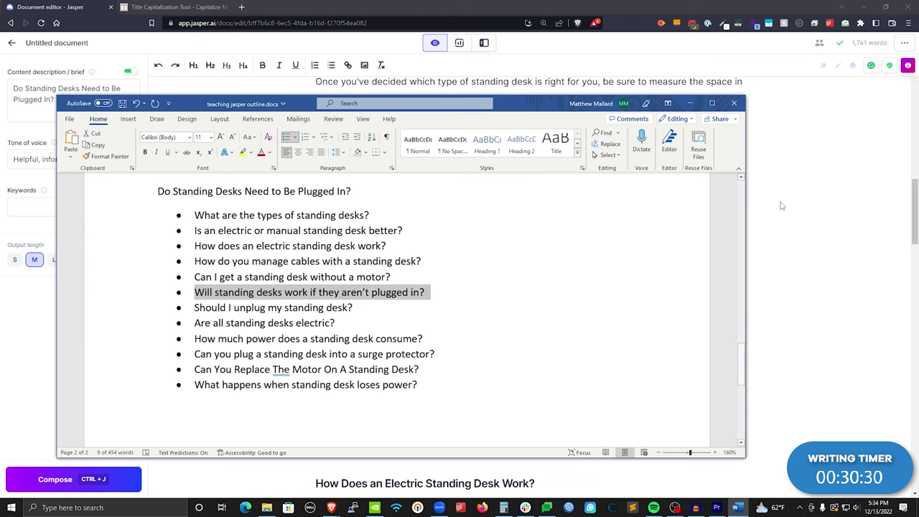
- Convert the question to title case in Capitalize My Title, remove the bullet character, and copy the resulting title
{"action": "left_click", "coordinate": [65, 5]}
{"action": "left_click", "coordinate": [176, 7]}
{"action": "type", "text": "Will Standing Desks Work if They Aren’t Plugged In?"}
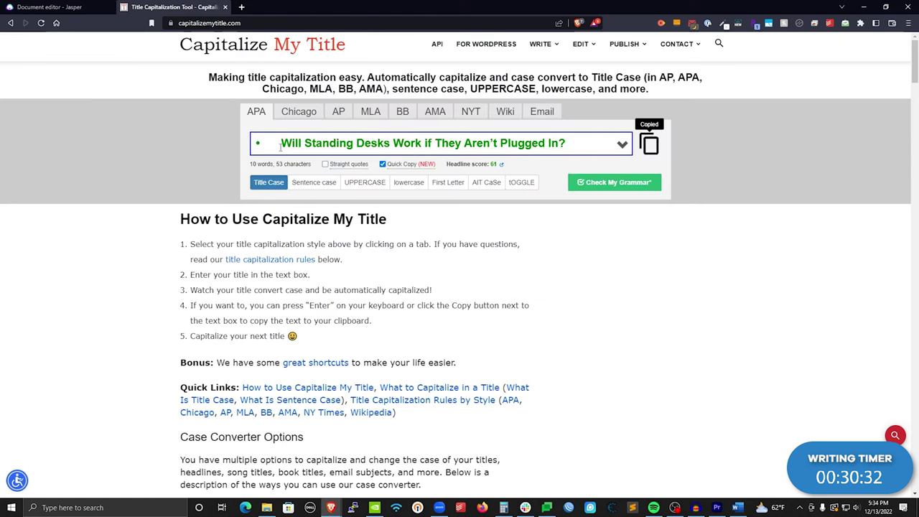
{"action": "left_click_drag", "start_coordinate": [282, 143], "coordinate": [246, 144]}
{"action": "key", "text": "BackSpace"}
{"action": "left_click", "coordinate": [648, 143]}
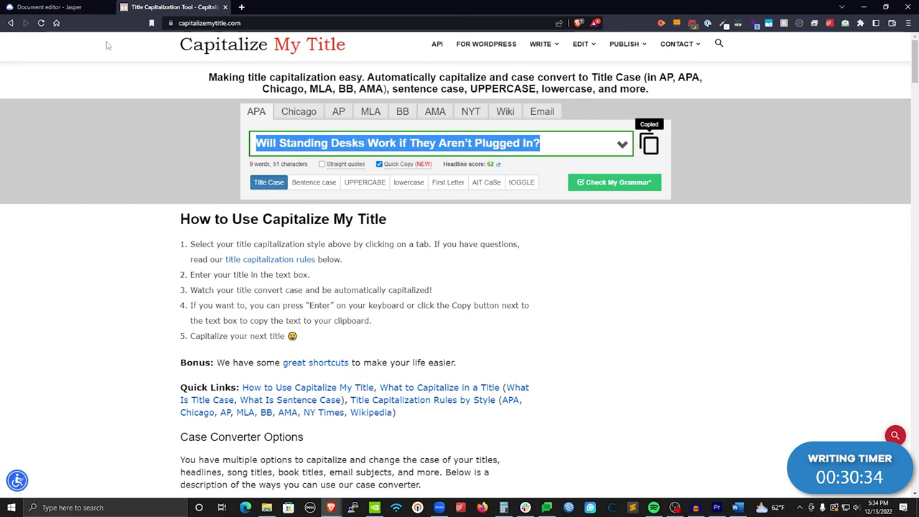
- In the Jasper document, insert "Will Standing Desks Work if They Aren't Plugged In?" on a new line before the "Should I Unplug My Standing Desk?" section
{"action": "left_click", "coordinate": [51, 6]}
{"action": "scroll", "coordinate": [460, 265], "scroll_direction": "up", "scroll_amount": 3}
{"action": "scroll", "coordinate": [471, 266], "scroll_direction": "down", "scroll_amount": 1}
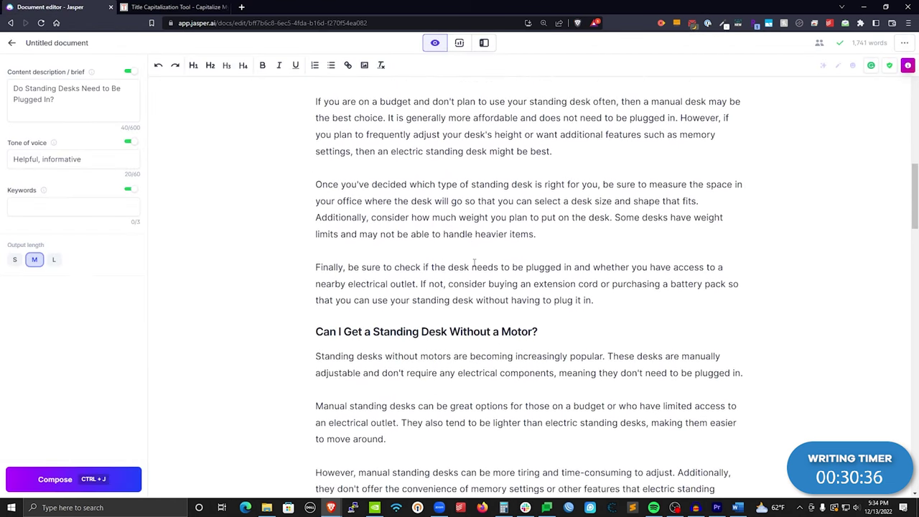
{"action": "scroll", "coordinate": [481, 273], "scroll_direction": "up", "scroll_amount": 2}
{"action": "left_click", "coordinate": [176, 6]}
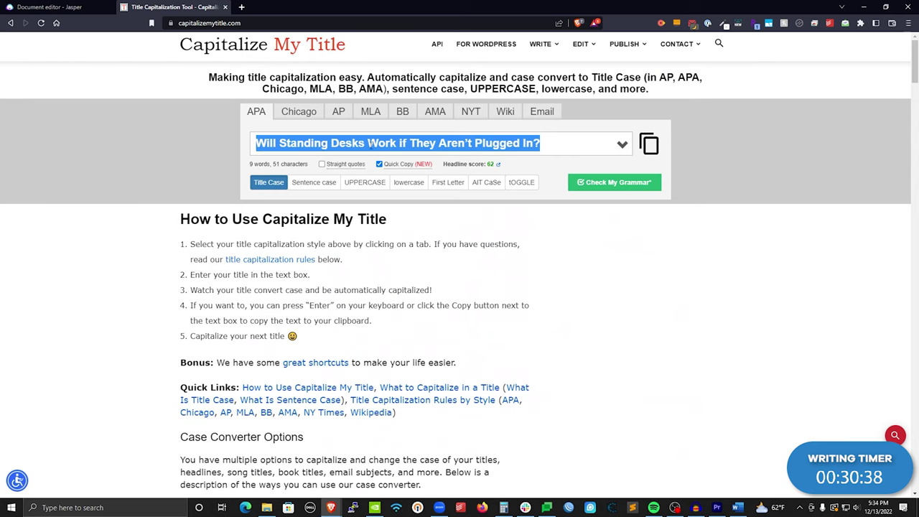
{"action": "key", "text": "ctrl+shift+Tab"}
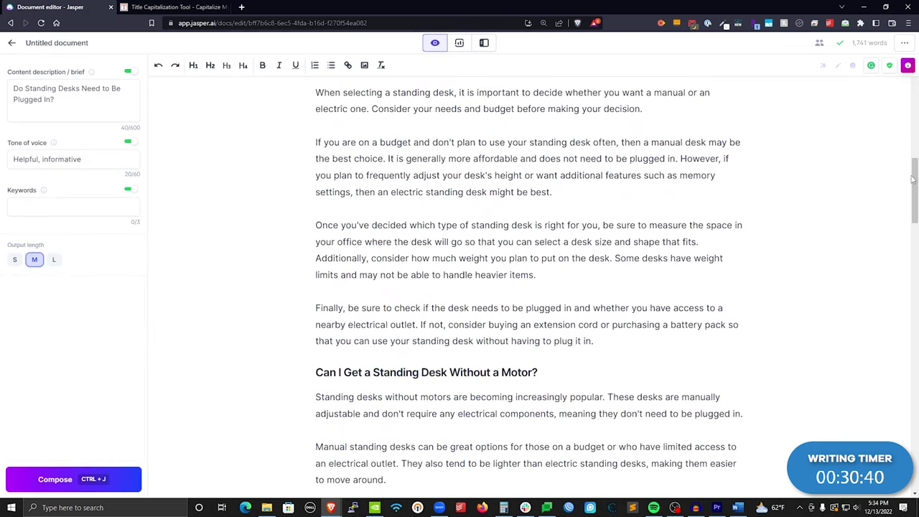
{"action": "left_click_drag", "start_coordinate": [915, 176], "coordinate": [916, 233]}
{"action": "left_click_drag", "start_coordinate": [916, 255], "coordinate": [907, 402]}
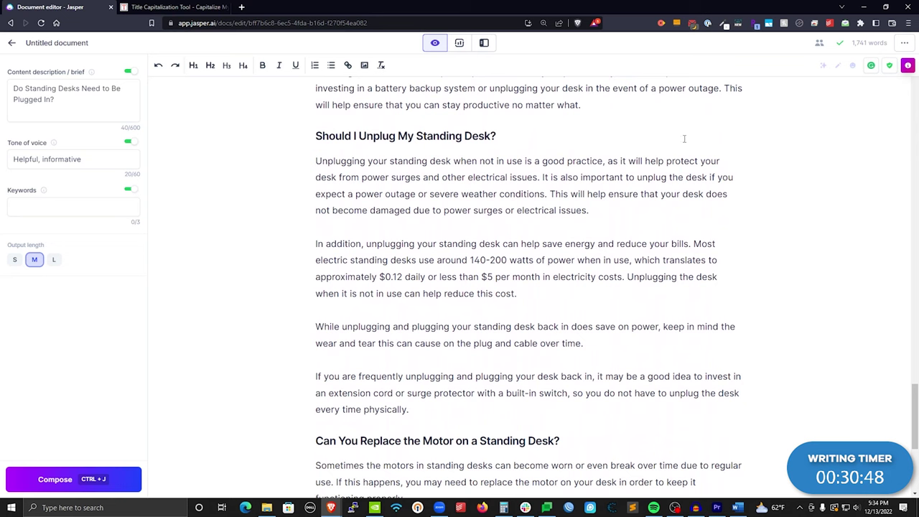
{"action": "key", "text": "Return"}
{"action": "key", "text": "ctrl+v"}
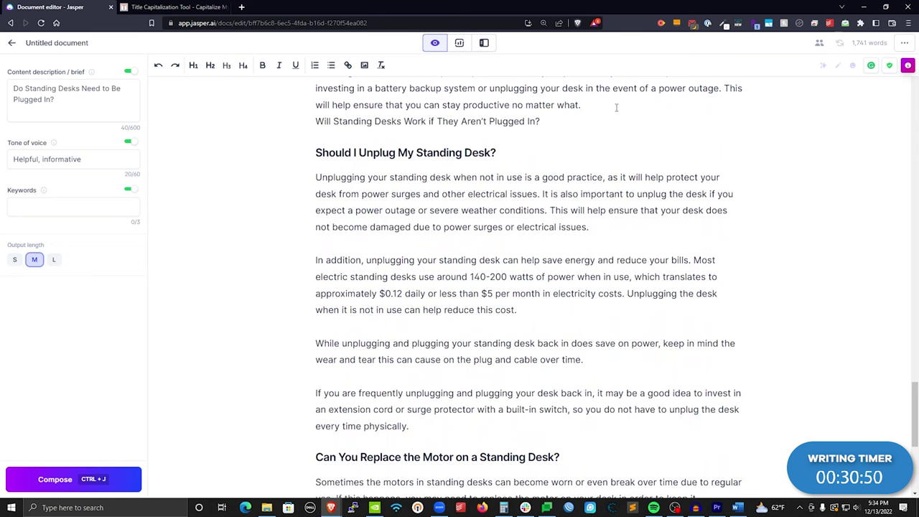
- Format "Will Standing Desks Work if They Aren't Plugged In?" as a level 2 heading
{"action": "left_click_drag", "start_coordinate": [543, 121], "coordinate": [315, 122]}
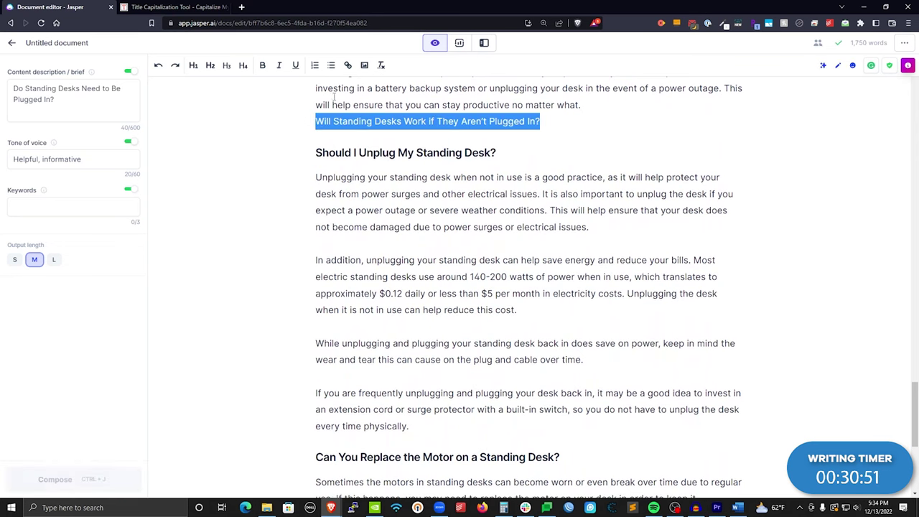
{"action": "left_click", "coordinate": [216, 66]}
{"action": "left_click", "coordinate": [353, 123]}
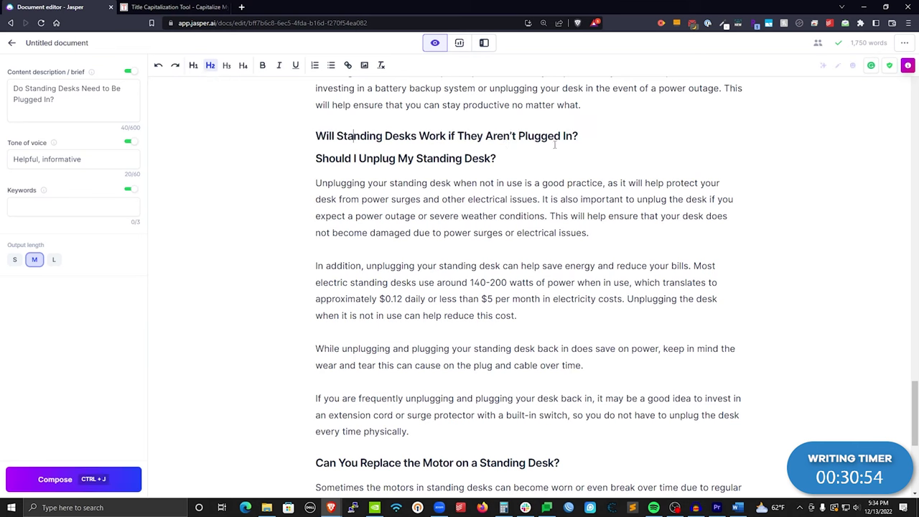
- Add a body line beneath the new heading, begin it with "When a" and have the AI compose the text
{"action": "key", "text": "Return"}
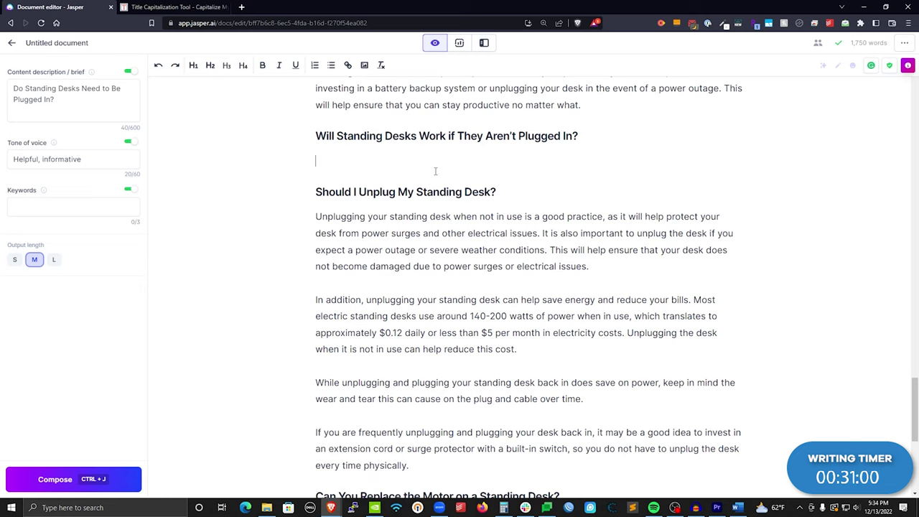
{"action": "type", "text": "When a"}
{"action": "key", "text": "ctrl+j"}
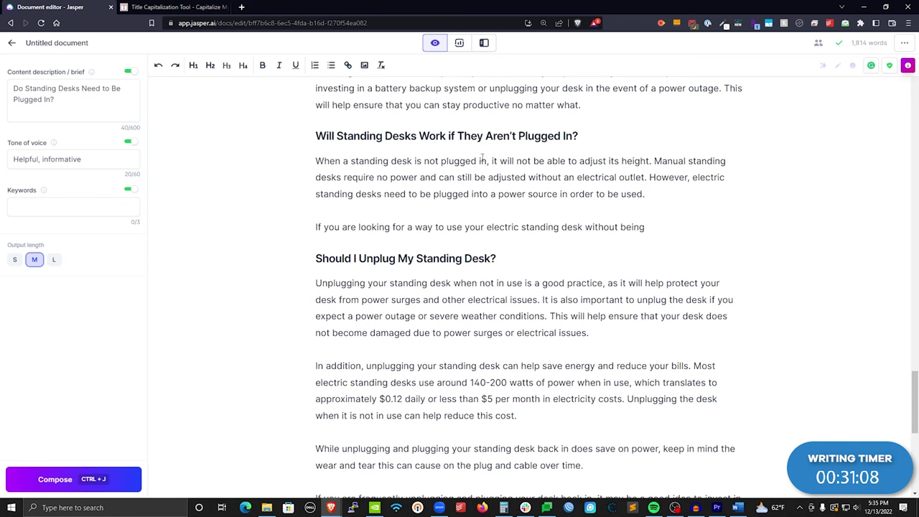
- Replace everything after "When a standing desk is not plugged in," with "it will still technically" and have the AI continue from there
{"action": "left_click_drag", "start_coordinate": [490, 161], "coordinate": [679, 232]}
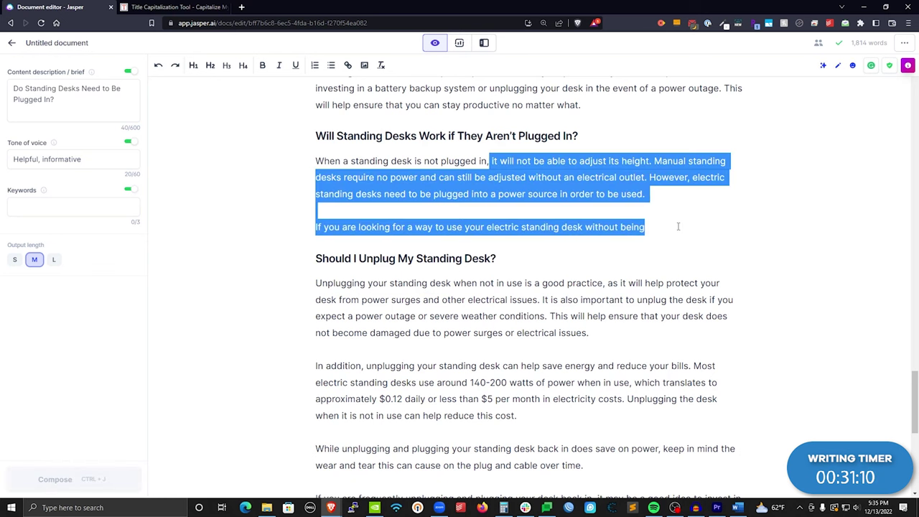
{"action": "key", "text": "BackSpace"}
{"action": "type", "text": "it will s"}
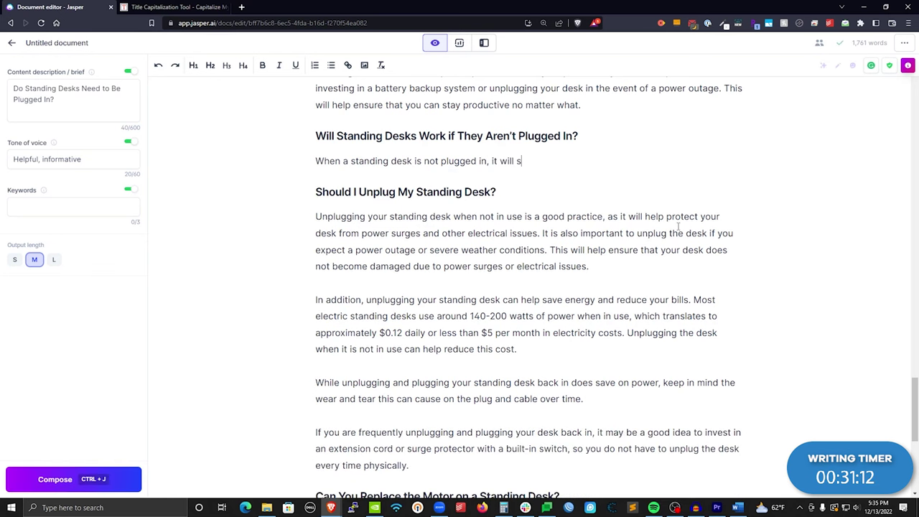
{"action": "type", "text": "till technically"}
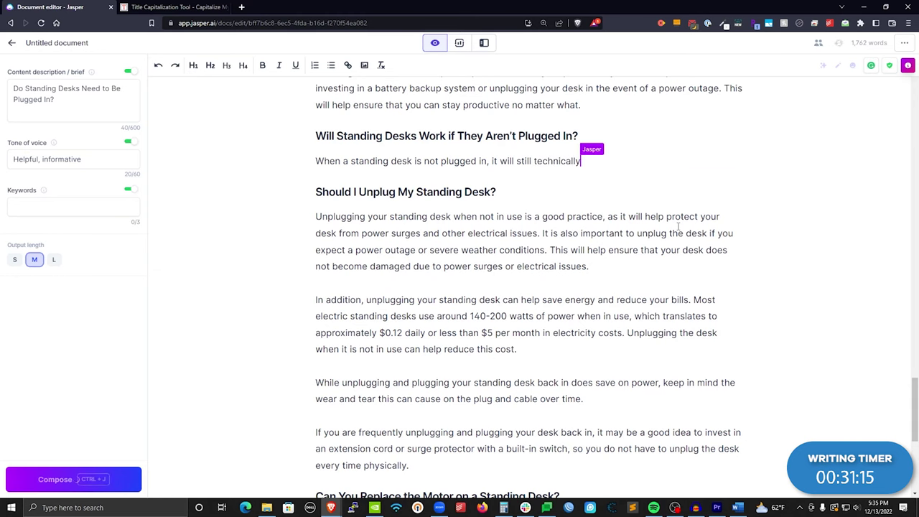
{"action": "key", "text": "ctrl+j"}
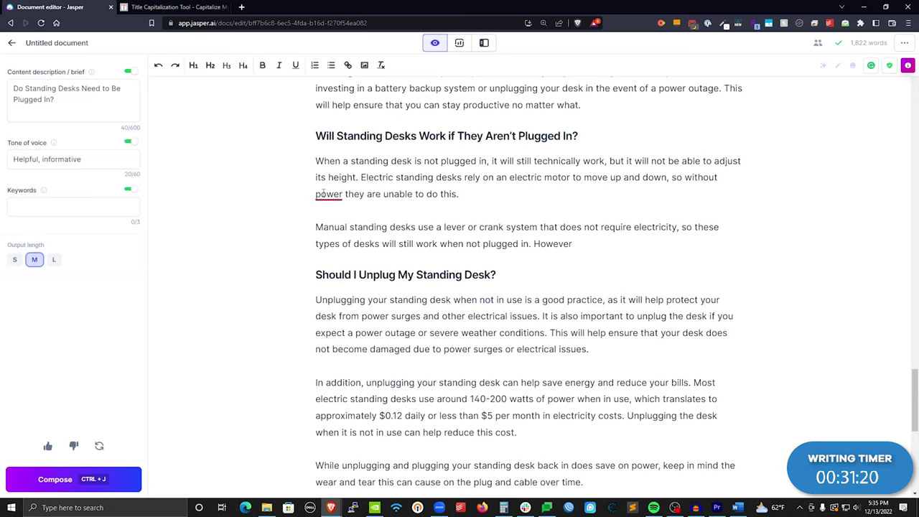
- Accept the suggested comma after "without power" and have the AI continue the text after "However"
{"action": "mouse_move", "coordinate": [329, 195]}
{"action": "left_click", "coordinate": [337, 219]}
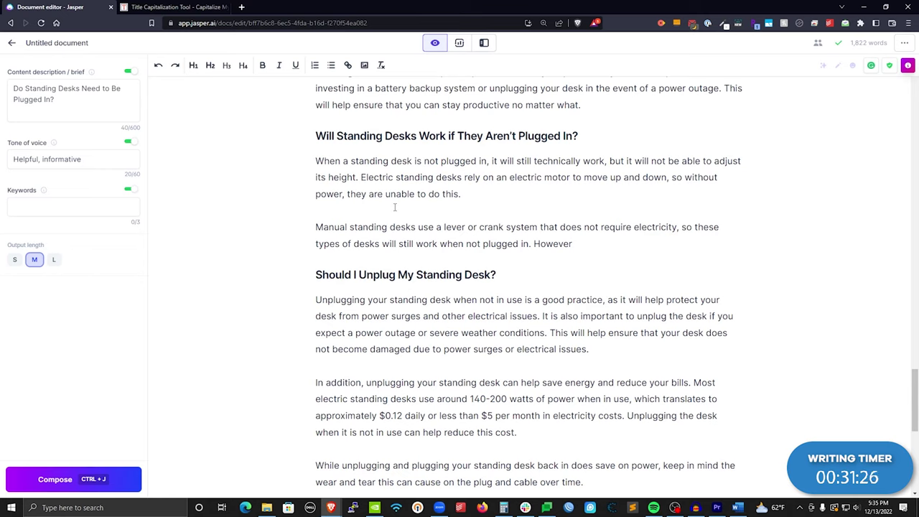
{"action": "left_click", "coordinate": [588, 246]}
{"action": "key", "text": "ctrl+j"}
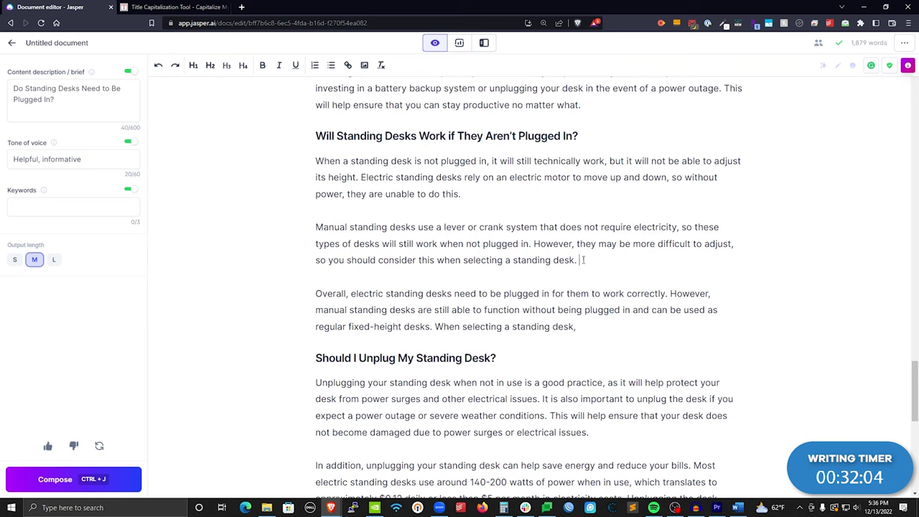
- Delete the paragraph about manual desks' lever or crank system and have the AI continue after "When selecting a standing desk,"
{"action": "left_click_drag", "start_coordinate": [579, 261], "coordinate": [307, 229]}
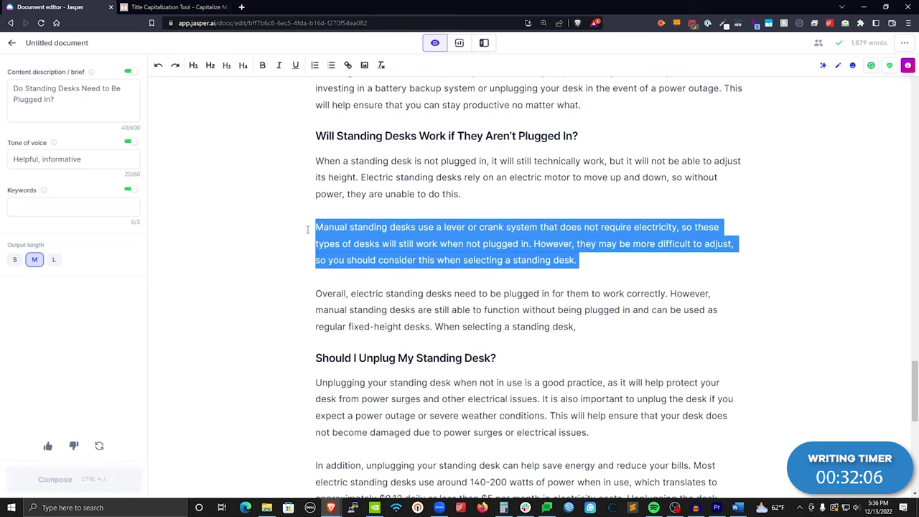
{"action": "key", "text": "BackSpace"}
{"action": "key", "text": "BackSpace"}
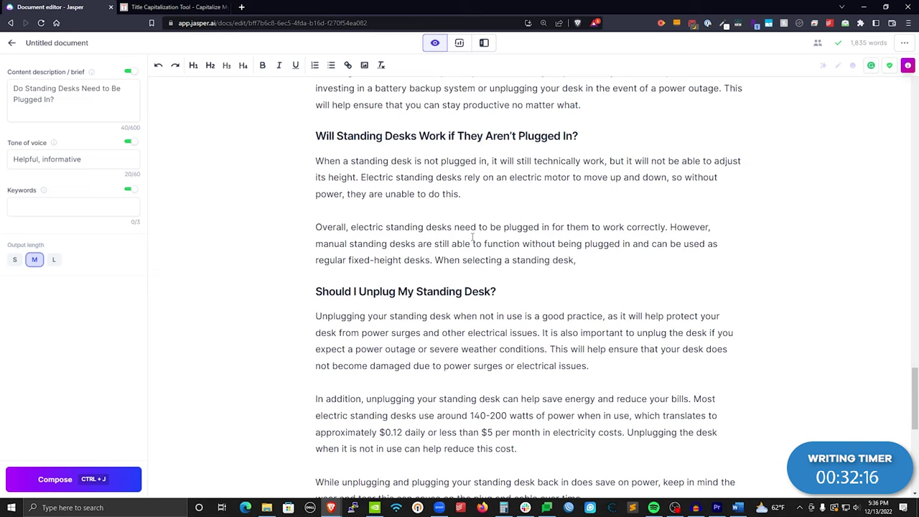
{"action": "left_click", "coordinate": [595, 265]}
{"action": "key", "text": "ctrl+j"}
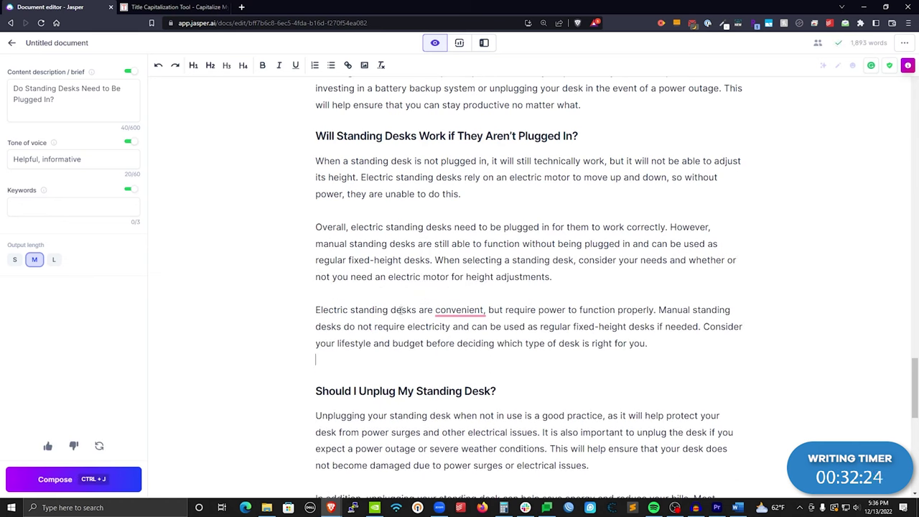
- Accept the correction removing the comma after "convenient" and delete the extra blank line at the section's end
{"action": "mouse_move", "coordinate": [460, 311]}
{"action": "left_click", "coordinate": [459, 339]}
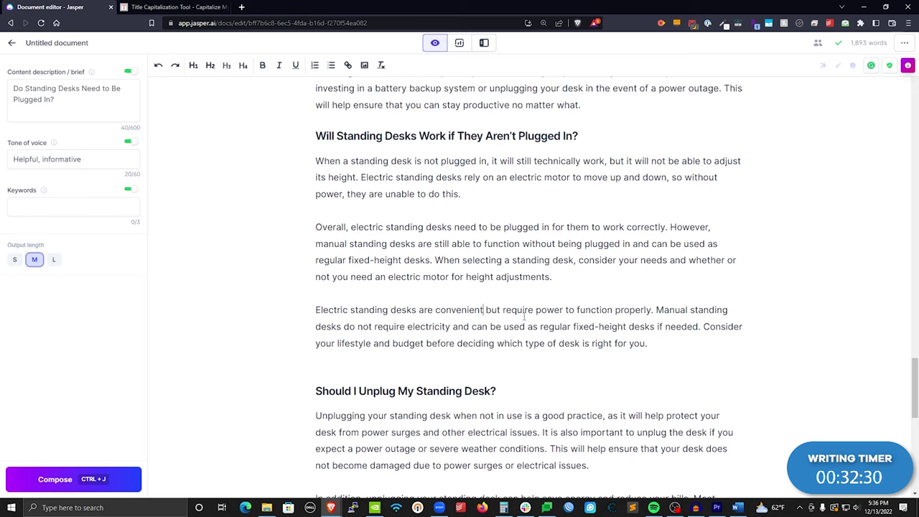
{"action": "left_click", "coordinate": [436, 364]}
{"action": "key", "text": "BackSpace"}
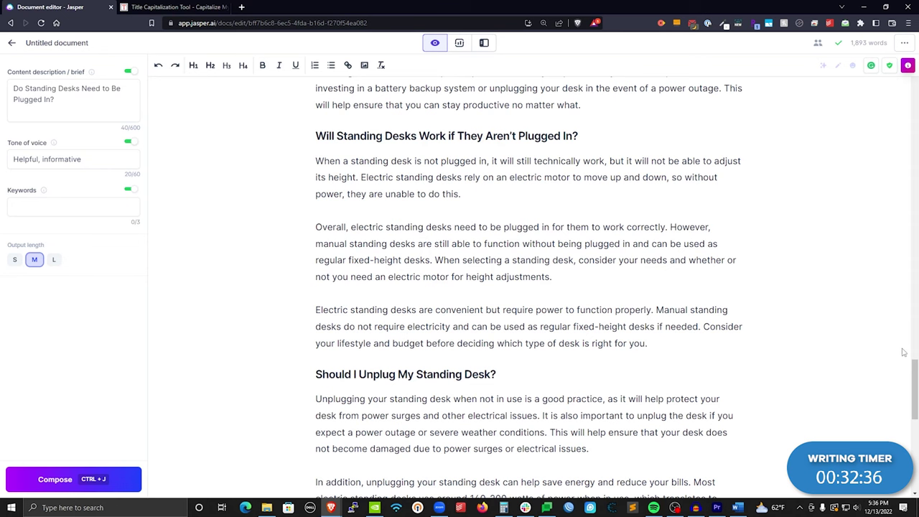
- In the "Should I Unplug My Standing Desk?" section, split the first paragraph so "This will help ensure" starts a new paragraph
{"action": "left_click_drag", "start_coordinate": [914, 374], "coordinate": [914, 403]}
{"action": "scroll", "coordinate": [914, 404], "scroll_direction": "down", "scroll_amount": 1}
{"action": "scroll", "coordinate": [857, 371], "scroll_direction": "up", "scroll_amount": 2}
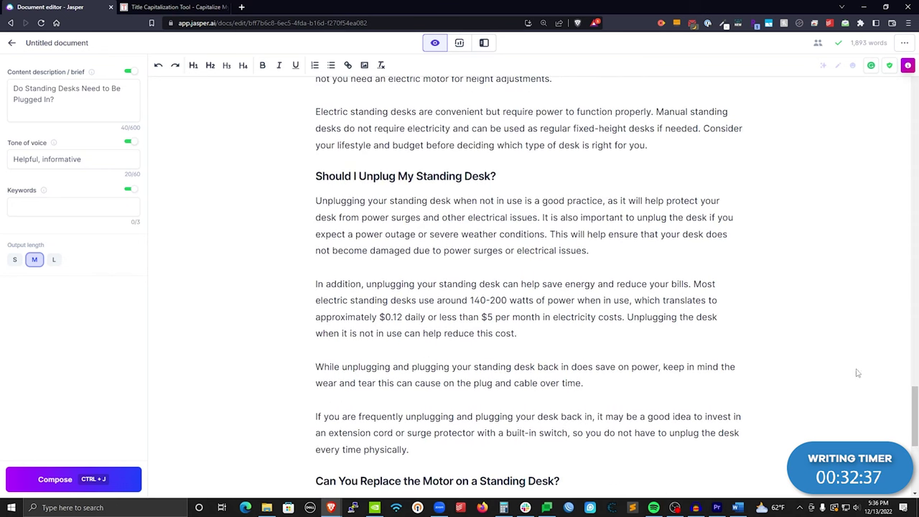
{"action": "left_click", "coordinate": [550, 235]}
{"action": "key", "text": "Return"}
{"action": "key", "text": "Return"}
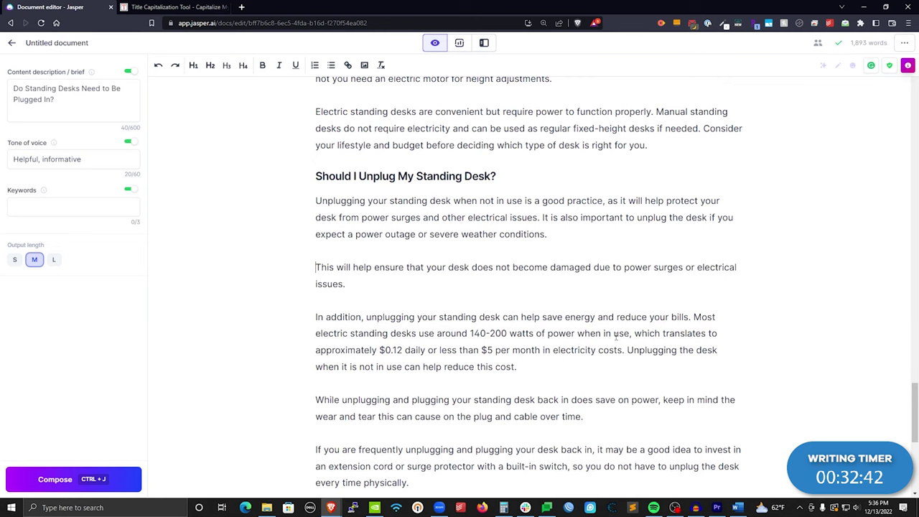
- Split the energy-cost paragraph so "Unplugging the desk when it is not in use" starts a new paragraph
{"action": "left_click", "coordinate": [626, 349]}
{"action": "key", "text": "Return"}
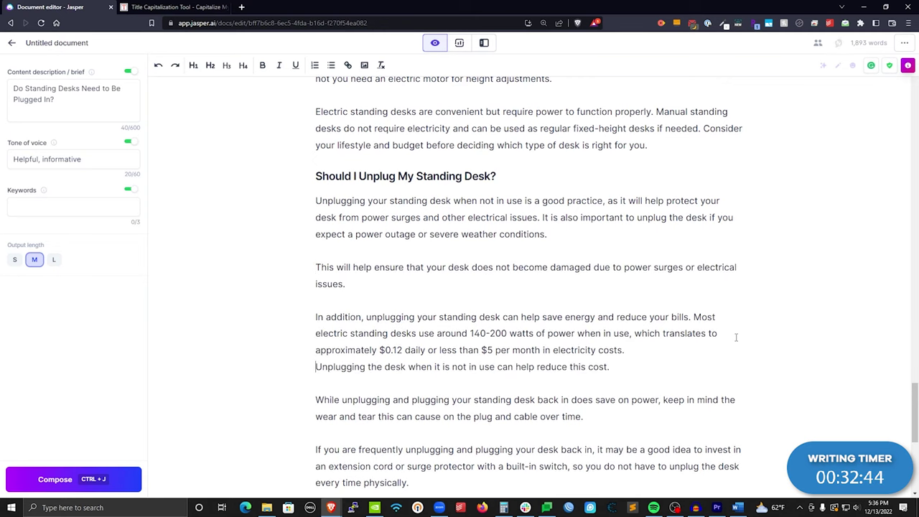
{"action": "key", "text": "Return"}
- Add "Wrapping It Up" as a level-2 heading at the end of the article and remove the extra blank line above it
{"action": "scroll", "coordinate": [667, 346], "scroll_direction": "down", "scroll_amount": 2}
{"action": "scroll", "coordinate": [587, 339], "scroll_direction": "down", "scroll_amount": 3}
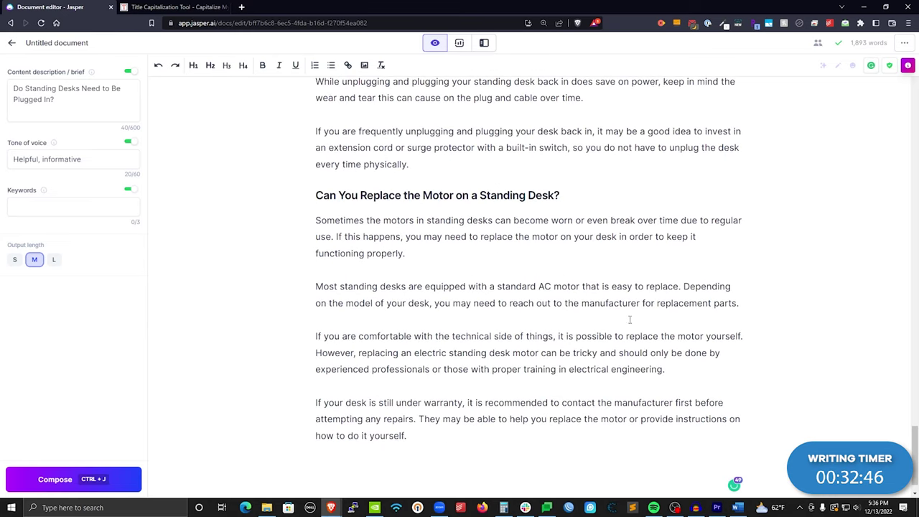
{"action": "left_click", "coordinate": [455, 413]}
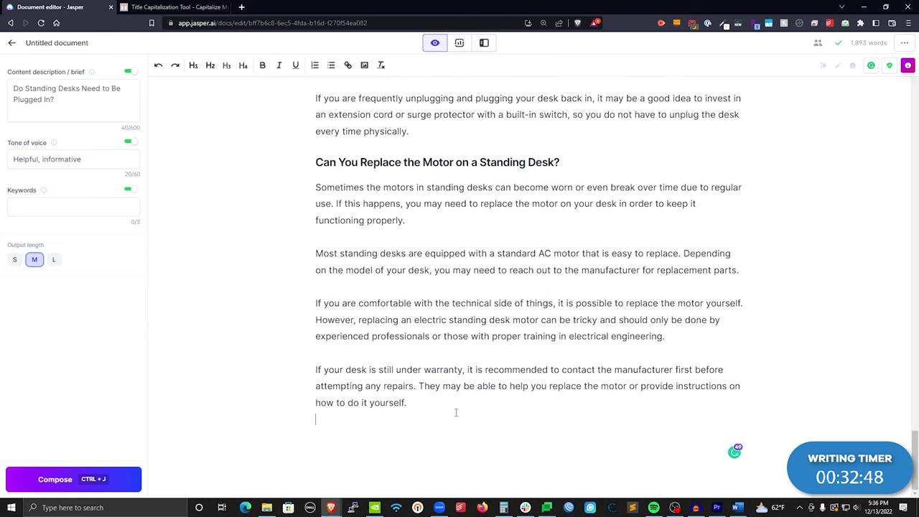
{"action": "scroll", "coordinate": [456, 413], "scroll_direction": "up", "scroll_amount": 20}
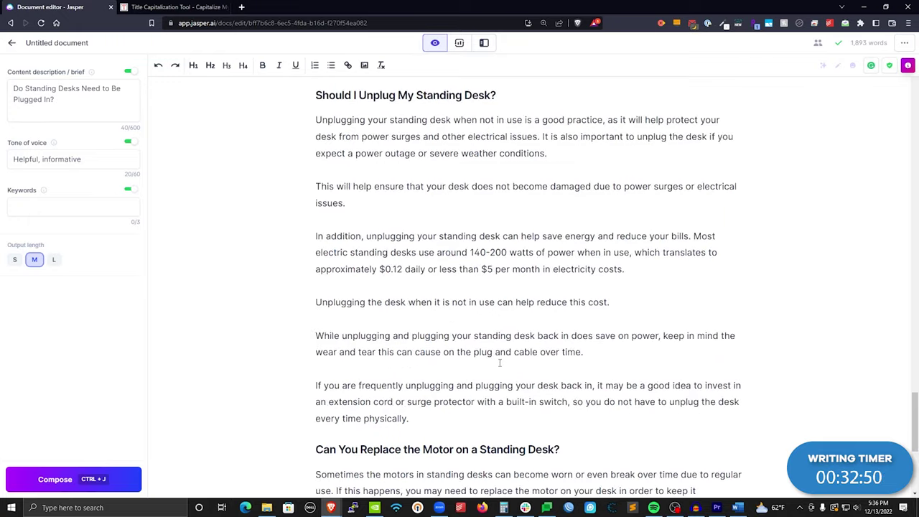
{"action": "scroll", "coordinate": [489, 354], "scroll_direction": "up", "scroll_amount": 15}
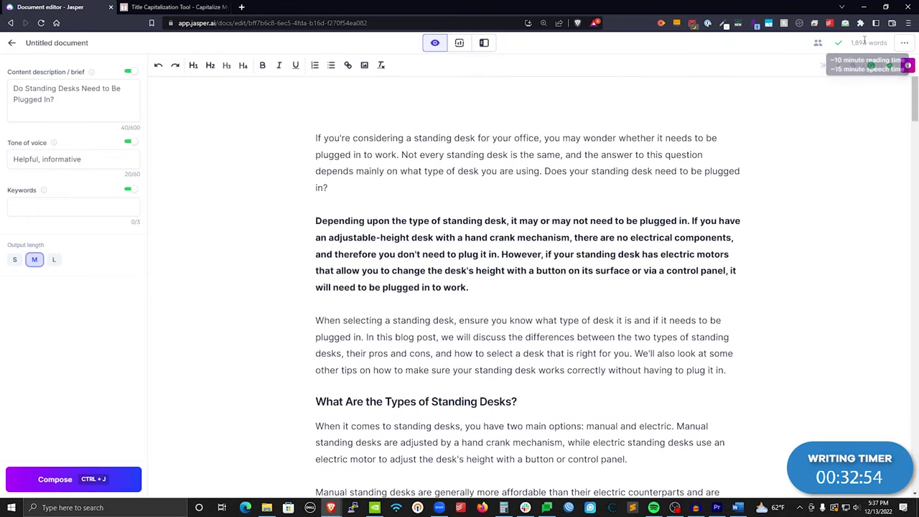
{"action": "key", "text": "ctrl+End"}
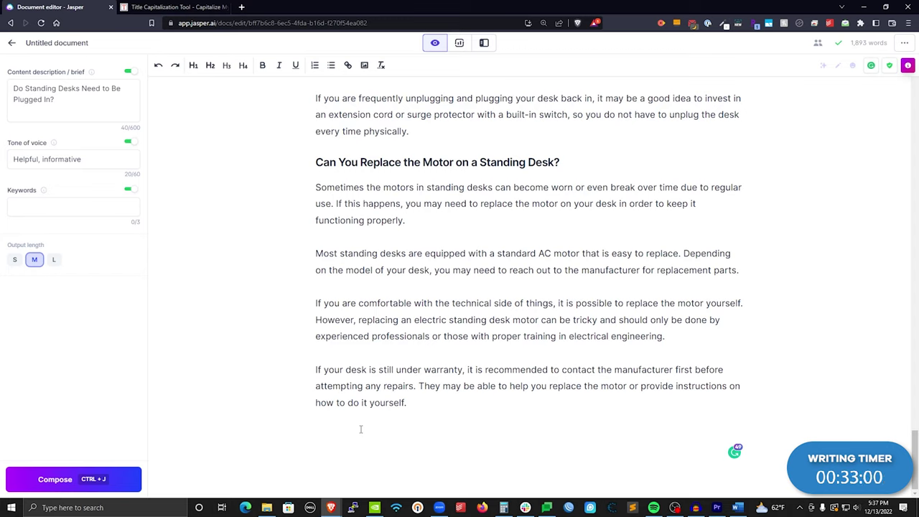
{"action": "key", "text": "Return"}
{"action": "type", "text": "Wrapping It Up"}
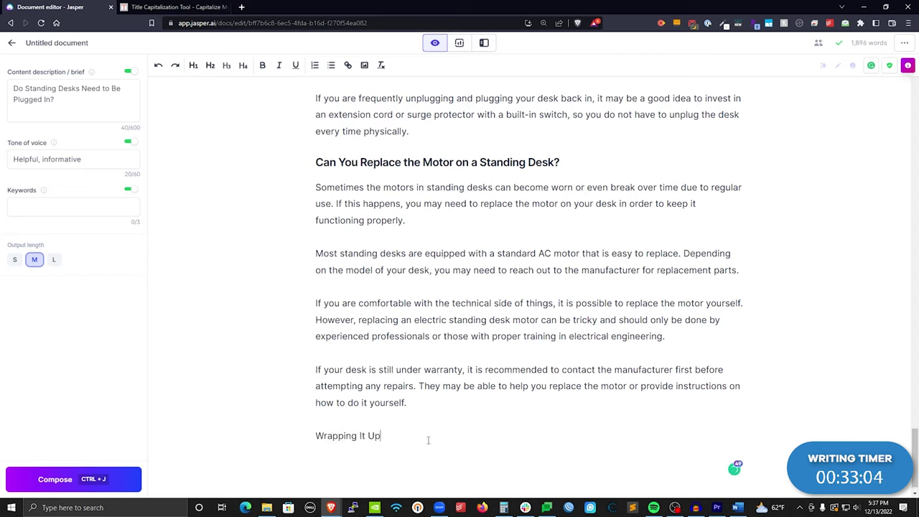
{"action": "left_click_drag", "start_coordinate": [426, 439], "coordinate": [290, 439]}
{"action": "left_click", "coordinate": [211, 66]}
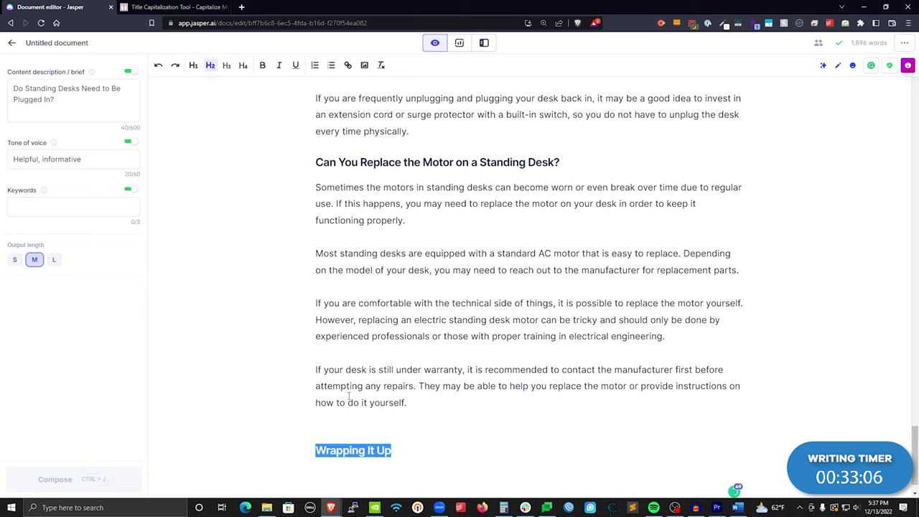
{"action": "left_click", "coordinate": [350, 425]}
{"action": "key", "text": "BackSpace"}
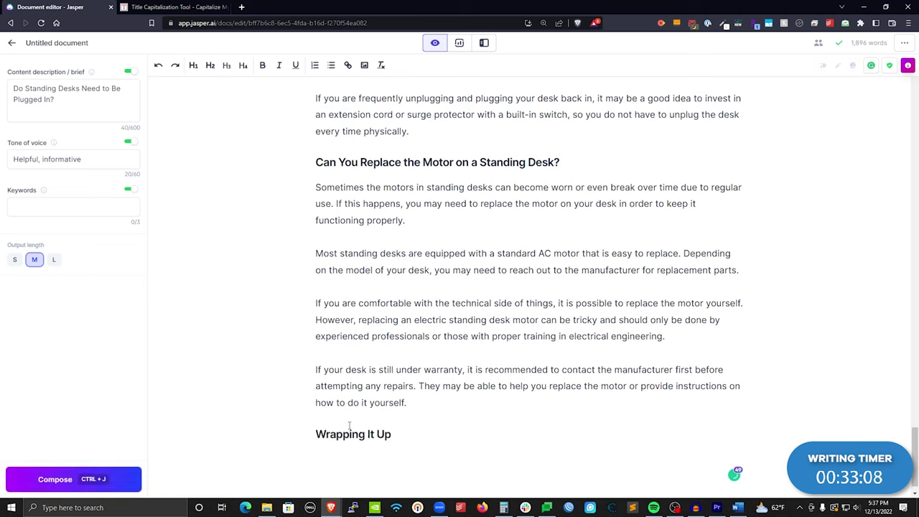
- Begin the "Wrapping It Up" text with "With that being", have the AI continue it, and remove the leading space
{"action": "type", "text": "With that being"}
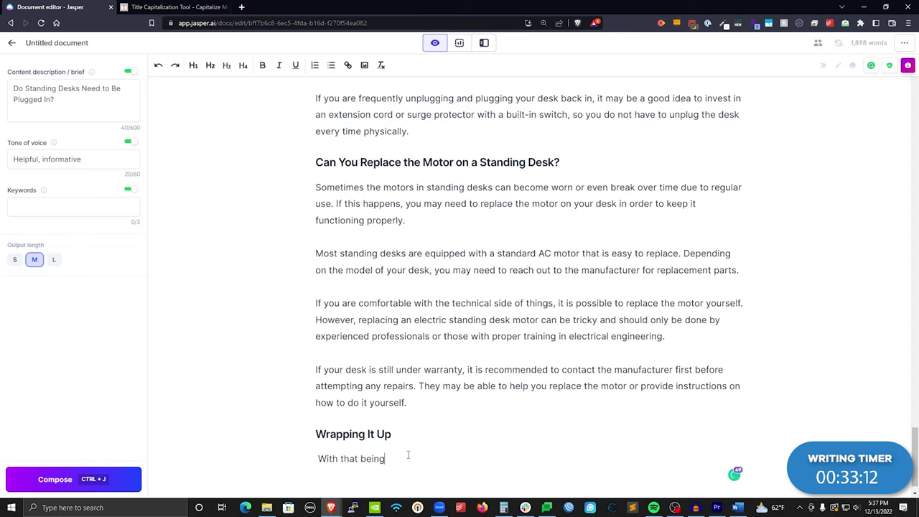
{"action": "key", "text": "ctrl+j"}
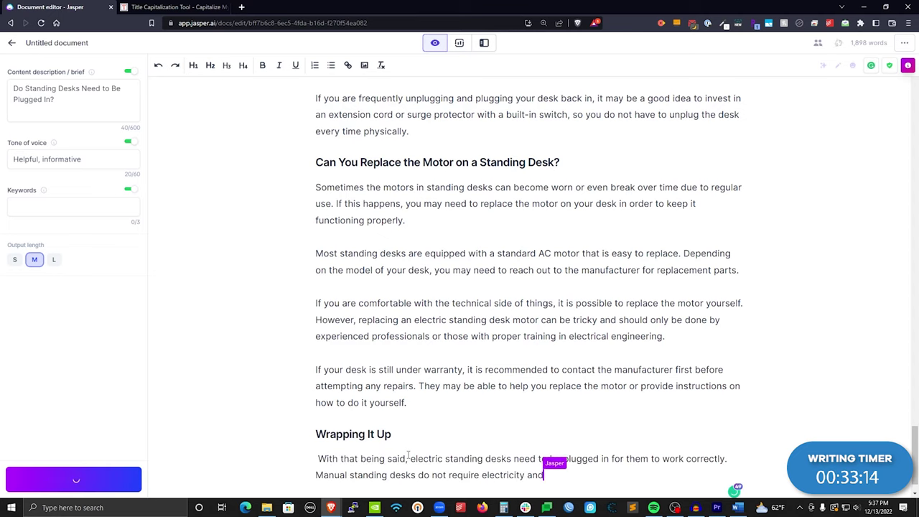
{"action": "scroll", "coordinate": [451, 257], "scroll_direction": "down", "scroll_amount": 1}
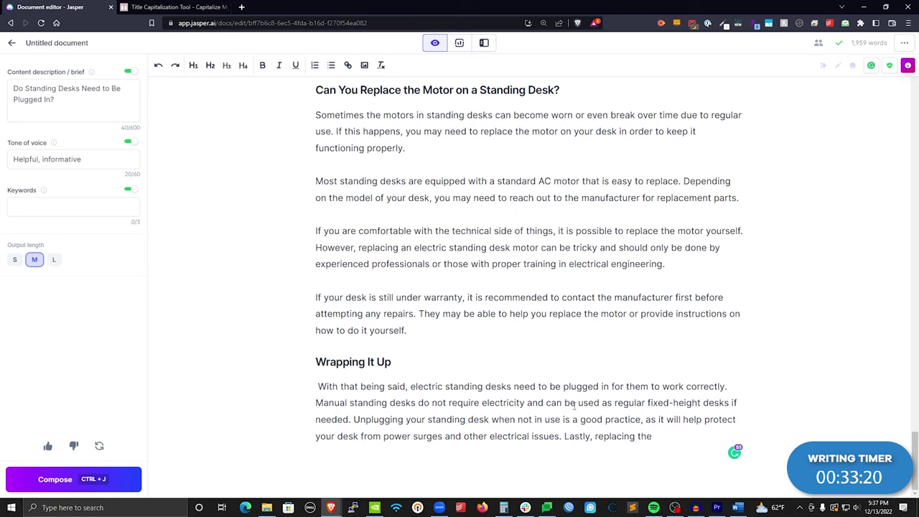
{"action": "left_click", "coordinate": [316, 386]}
{"action": "key", "text": "Delete"}
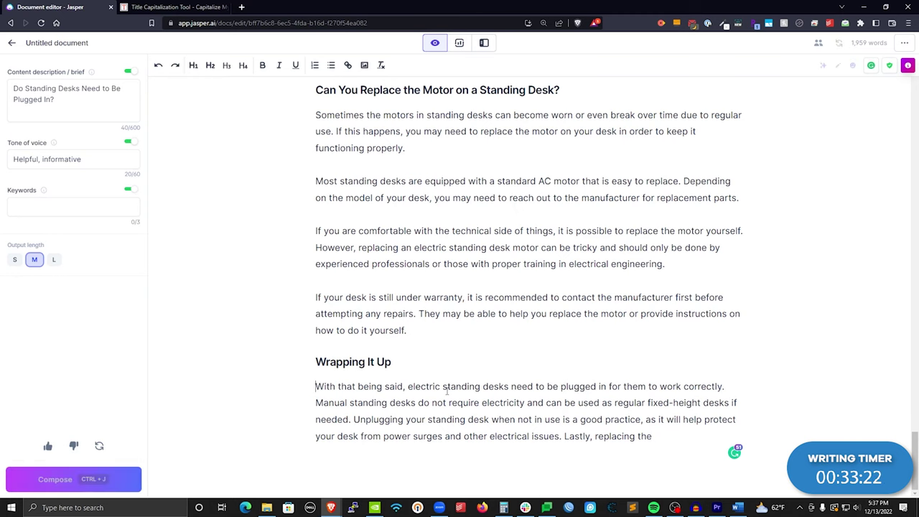
- Replace the entire "Wrapping It Up" section, heading and paragraph, with the heading "Conclusion"
{"action": "scroll", "coordinate": [498, 158], "scroll_direction": "up", "scroll_amount": 5}
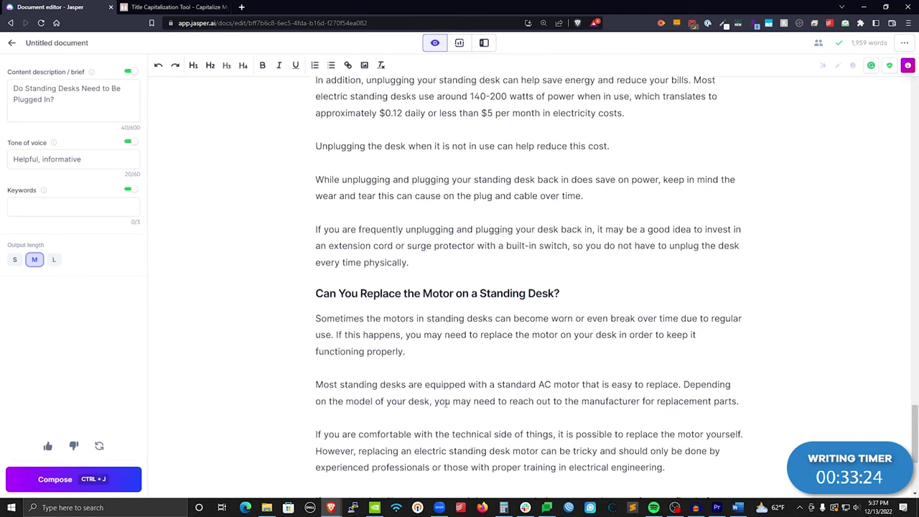
{"action": "scroll", "coordinate": [498, 158], "scroll_direction": "up", "scroll_amount": 3}
{"action": "scroll", "coordinate": [488, 205], "scroll_direction": "up", "scroll_amount": 1}
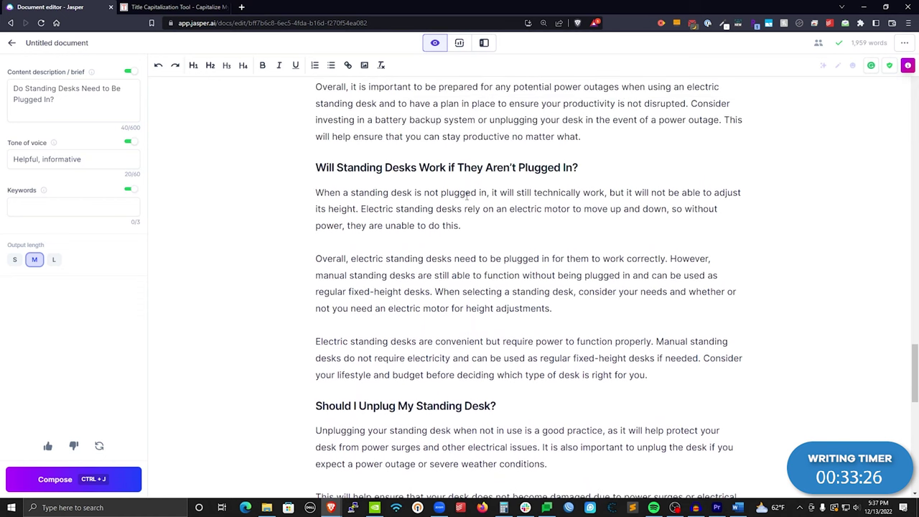
{"action": "scroll", "coordinate": [441, 194], "scroll_direction": "down", "scroll_amount": 8}
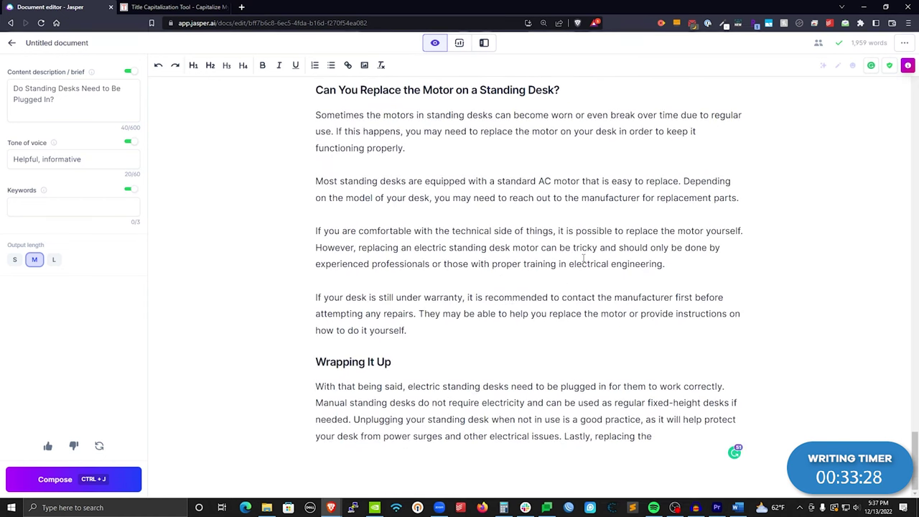
{"action": "left_click_drag", "start_coordinate": [655, 436], "coordinate": [281, 369]}
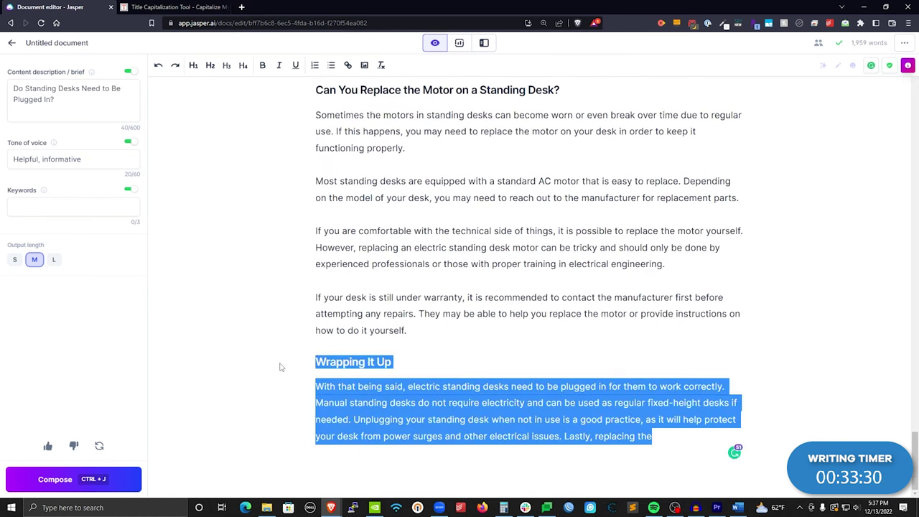
{"action": "key", "text": "BackSpace"}
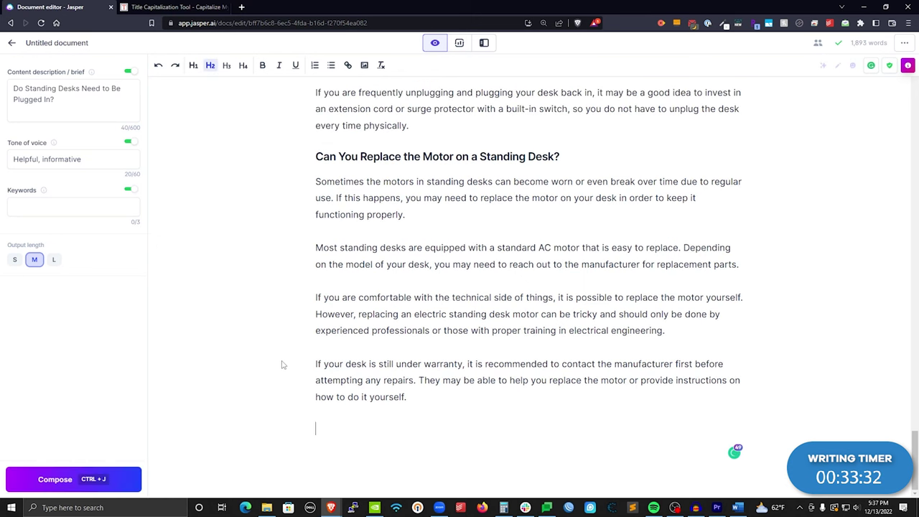
{"action": "type", "text": "Conclusion"}
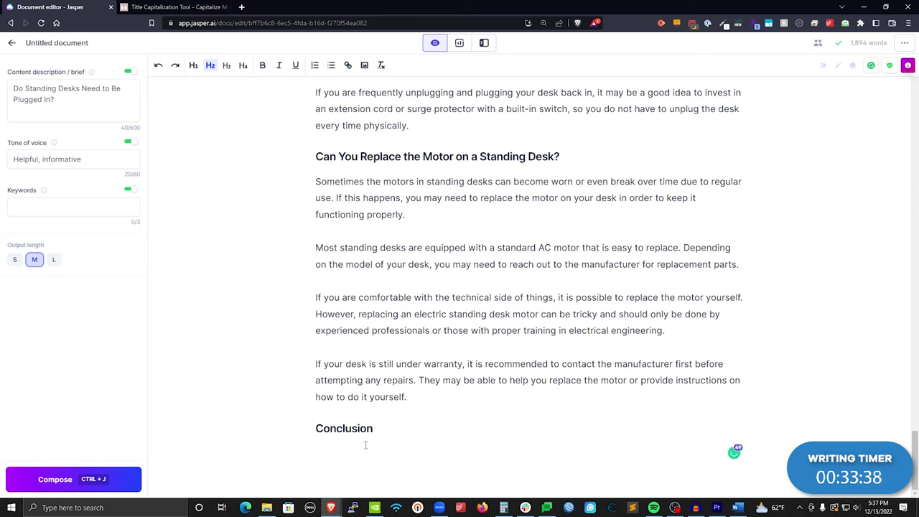
- Have the AI compose the Conclusion text, trim its opening so it starts "Standing desks generally", and remove the blank line above
{"action": "key", "text": "Return"}
{"action": "key", "text": "ctrl+j"}
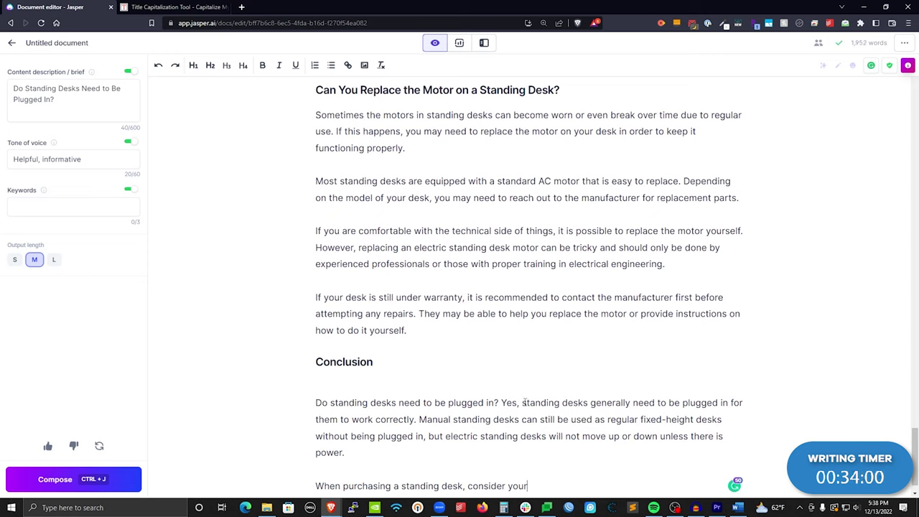
{"action": "left_click_drag", "start_coordinate": [525, 403], "coordinate": [390, 395]}
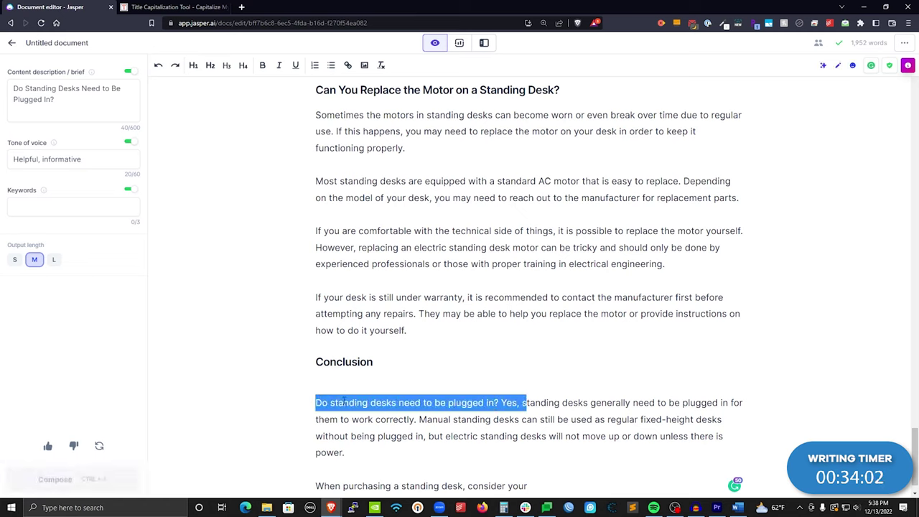
{"action": "key", "text": "BackSpace"}
{"action": "type", "text": "S"}
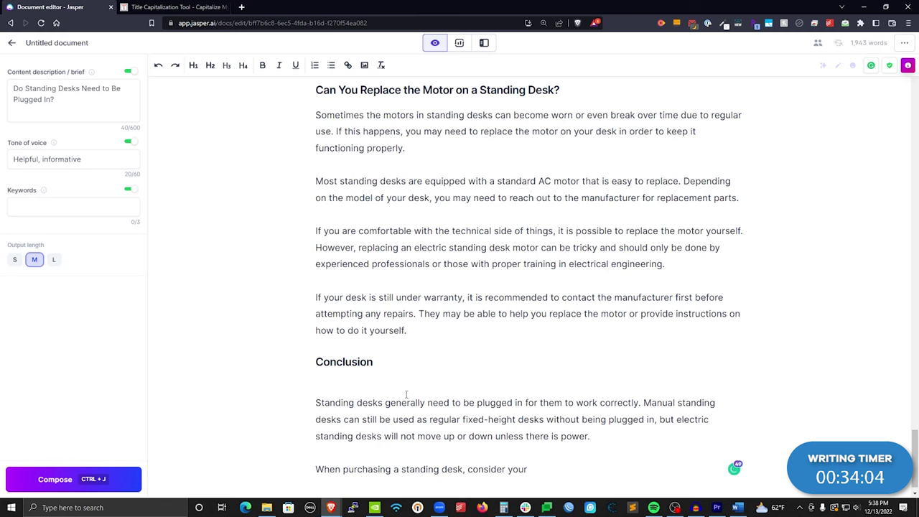
{"action": "left_click", "coordinate": [404, 385]}
{"action": "key", "text": "BackSpace"}
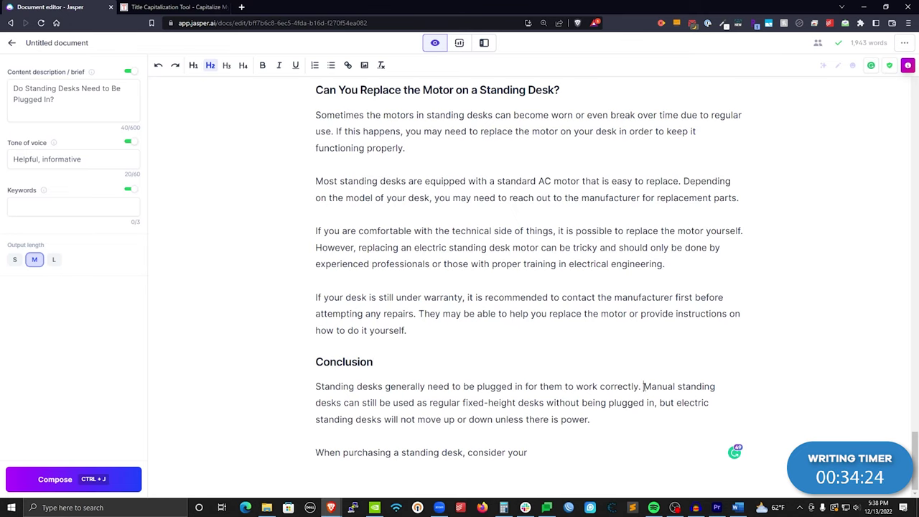
- Replace the Conclusion text from "Manual standing desks" onward with "You can always" and have the AI continue it
{"action": "left_click_drag", "start_coordinate": [643, 386], "coordinate": [657, 442]}
{"action": "type", "text": "You can always"}
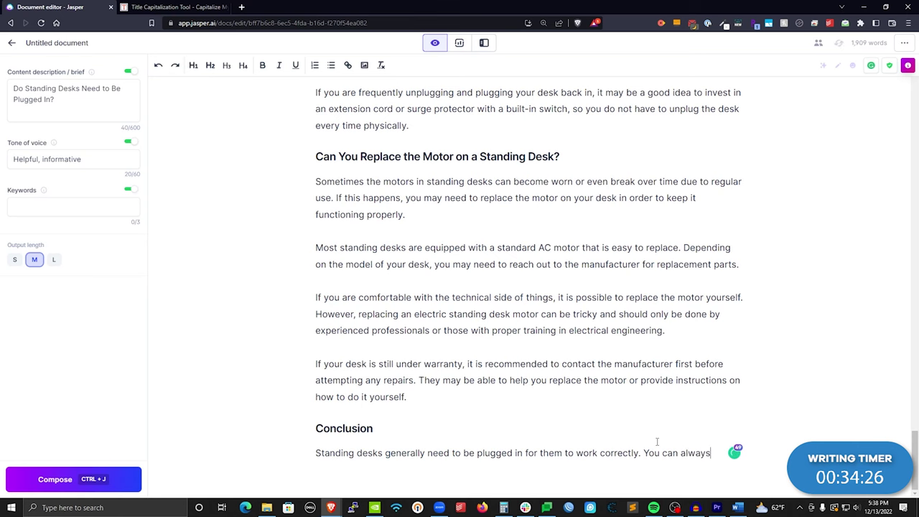
{"action": "key", "text": "ctrl+j"}
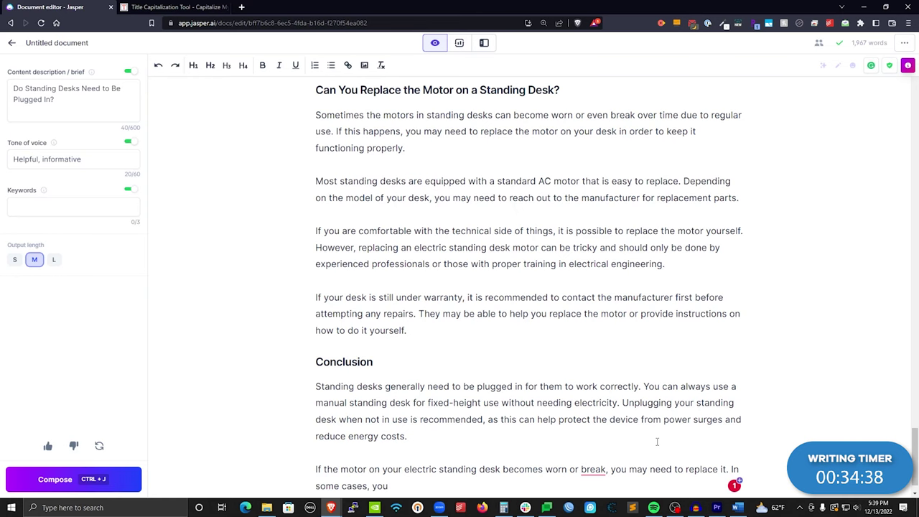
- Delete the unfinished motor replacement paragraph at the end of the Conclusion
{"action": "scroll", "coordinate": [419, 280], "scroll_direction": "down", "scroll_amount": 1}
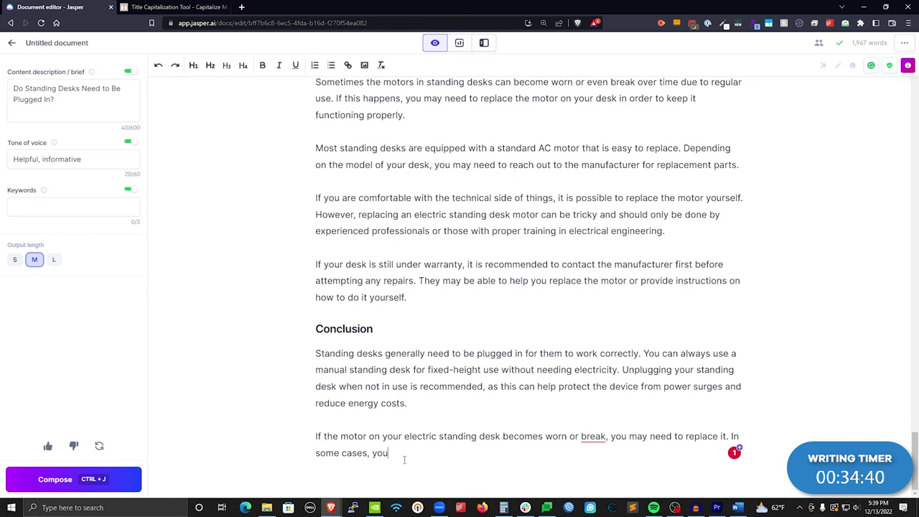
{"action": "left_click_drag", "start_coordinate": [404, 457], "coordinate": [314, 429]}
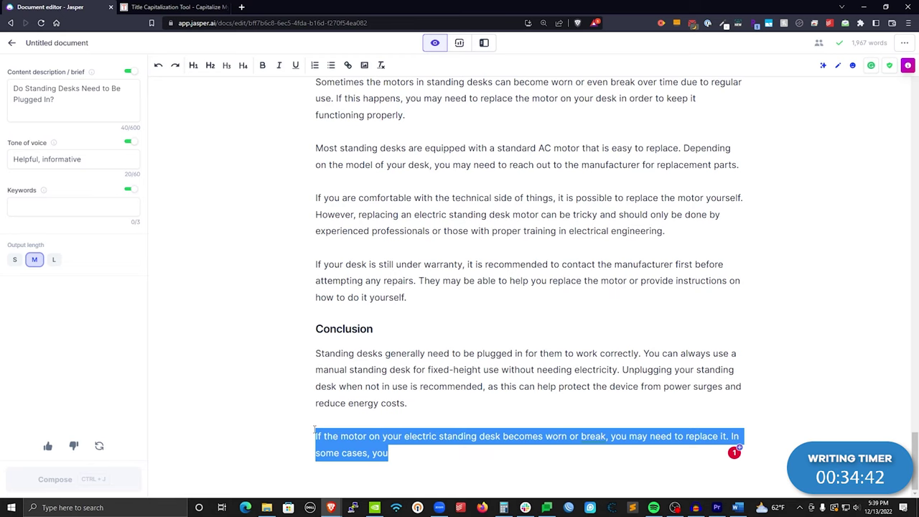
{"action": "key", "text": "BackSpace"}
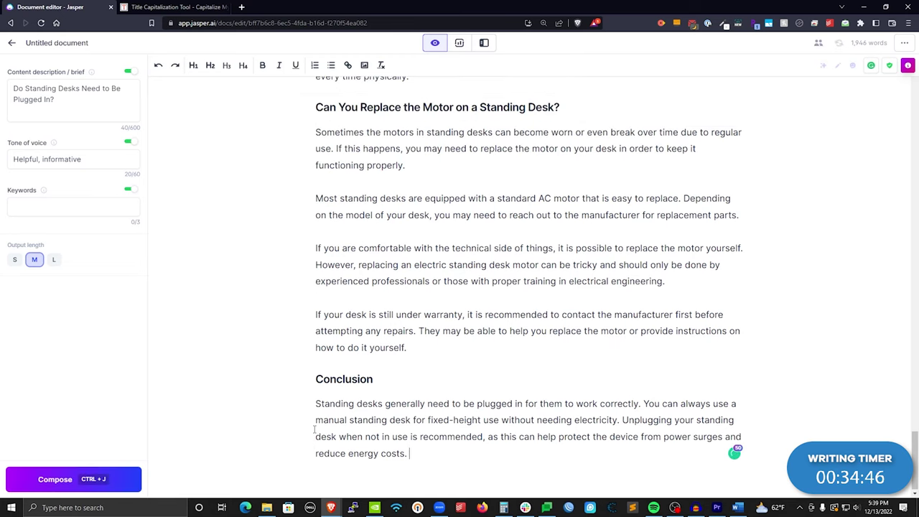
- Have the AI continue after "reduce energy costs." and delete the generated text about the desk's motor
{"action": "key", "text": "ctrl+j"}
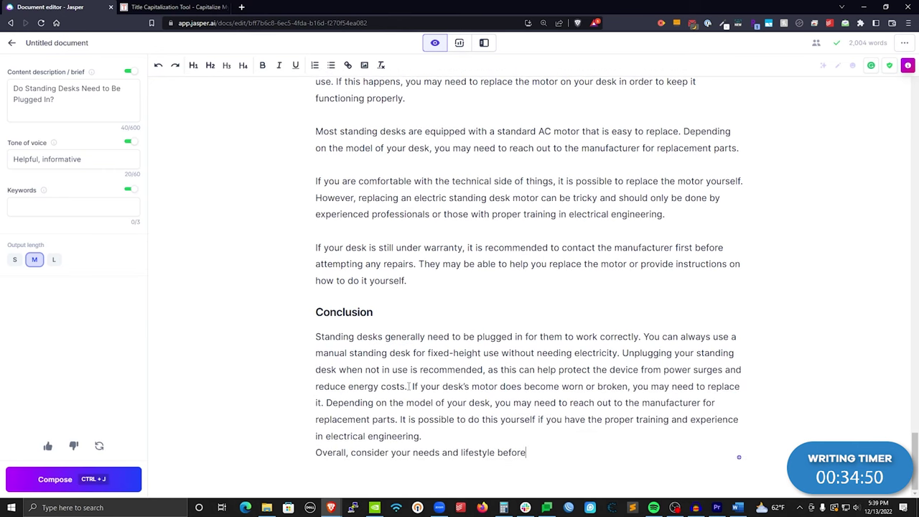
{"action": "left_click_drag", "start_coordinate": [413, 386], "coordinate": [528, 452]}
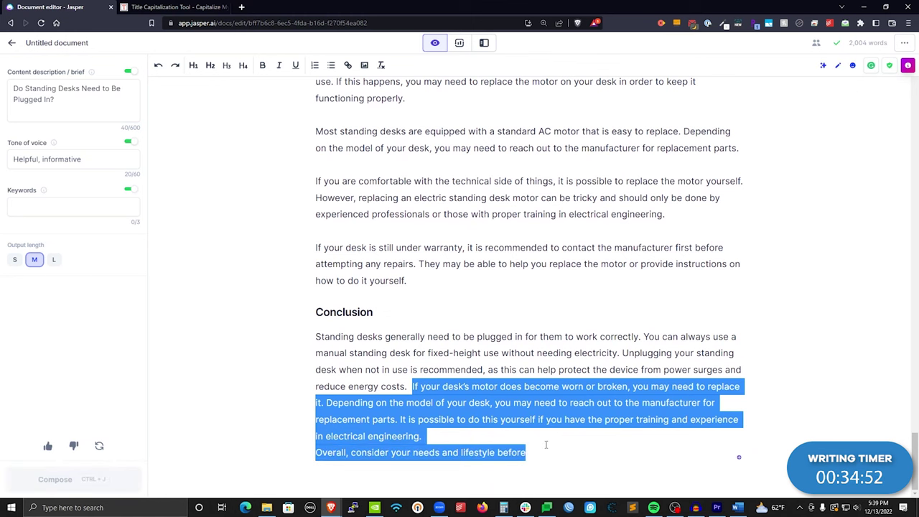
{"action": "key", "text": "BackSpace"}
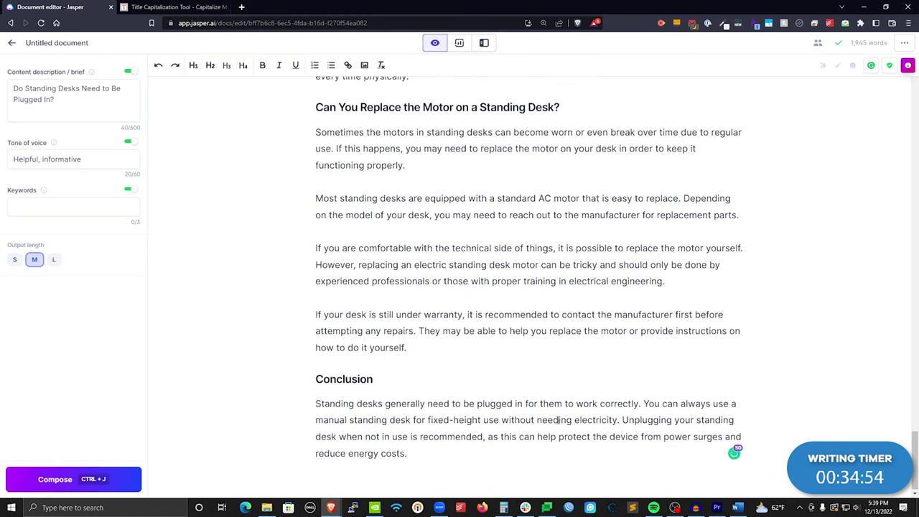
- Split the Conclusion paragraph so "Unplugging your standing desk" starts a new paragraph
{"action": "left_click", "coordinate": [622, 419]}
{"action": "key", "text": "Return"}
{"action": "key", "text": "Return"}
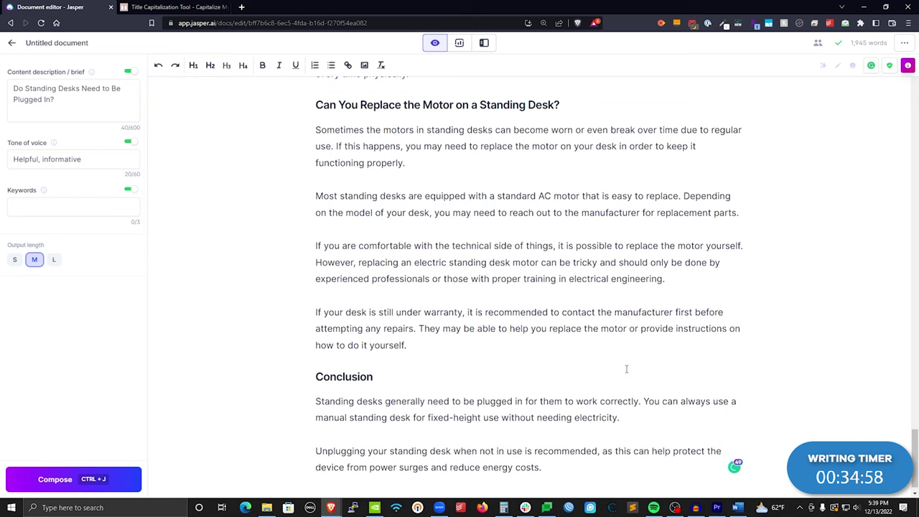
- Add "You should always" at the end of the Conclusion's second paragraph and have the AI continue the text
{"action": "left_click_drag", "start_coordinate": [914, 453], "coordinate": [562, 479]}
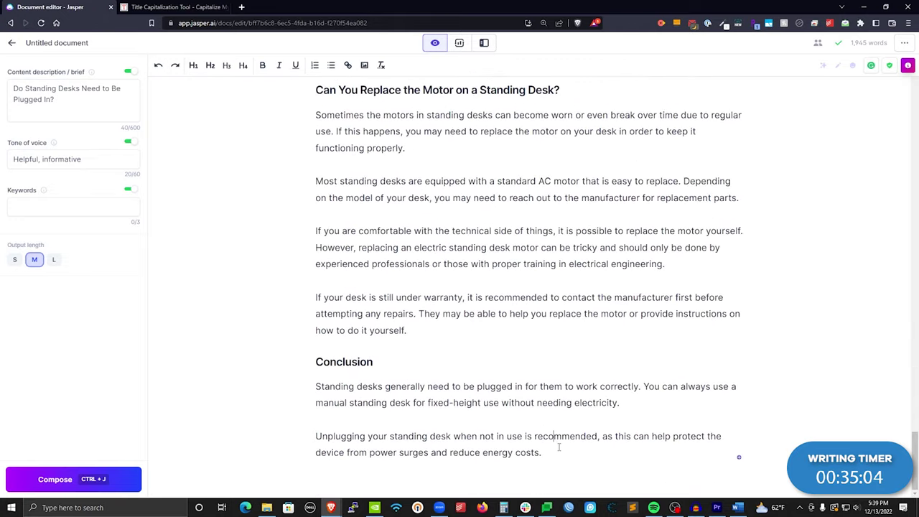
{"action": "left_click", "coordinate": [559, 450]}
{"action": "type", "text": "You should always"}
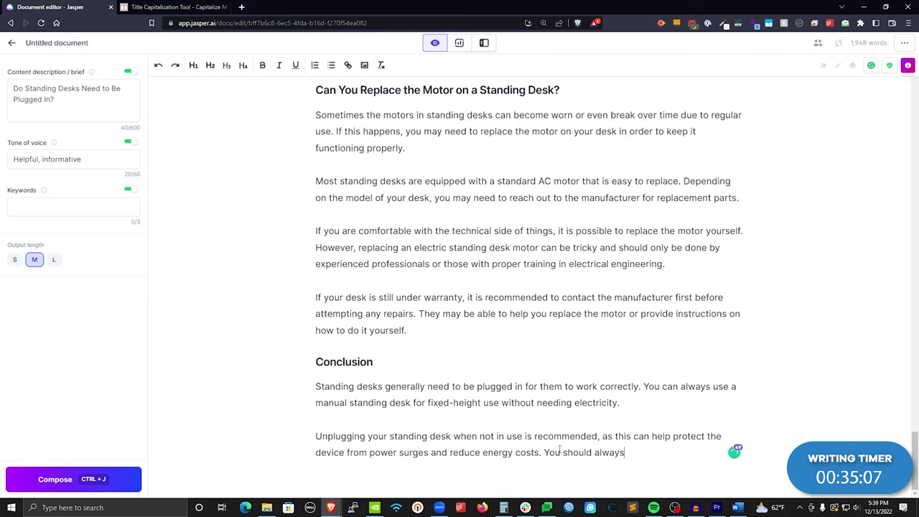
{"action": "key", "text": "ctrl+j"}
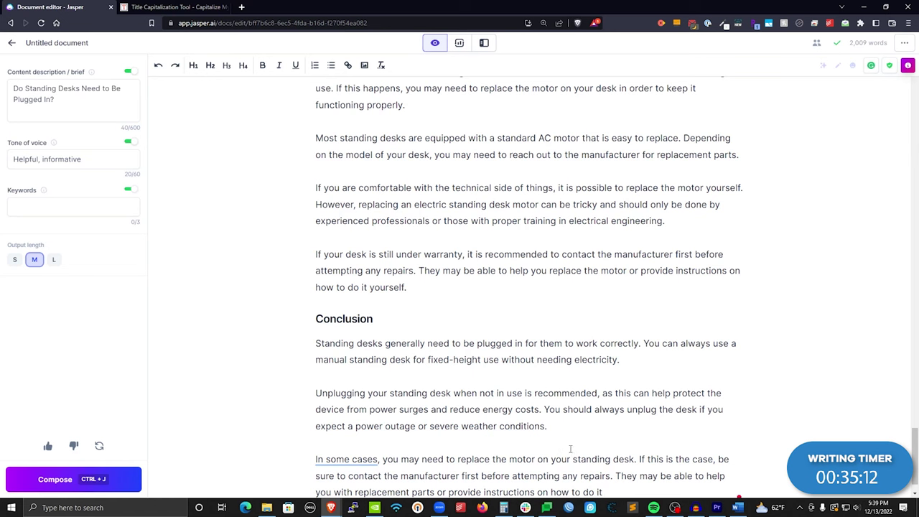
- Delete the closing paragraph beginning "In some cases" about replacing the motor, along with the empty line left at the end of the Conclusion
{"action": "scroll", "coordinate": [575, 459], "scroll_direction": "down", "scroll_amount": 1}
{"action": "left_click_drag", "start_coordinate": [600, 468], "coordinate": [270, 400]}
{"action": "key", "text": "BackSpace"}
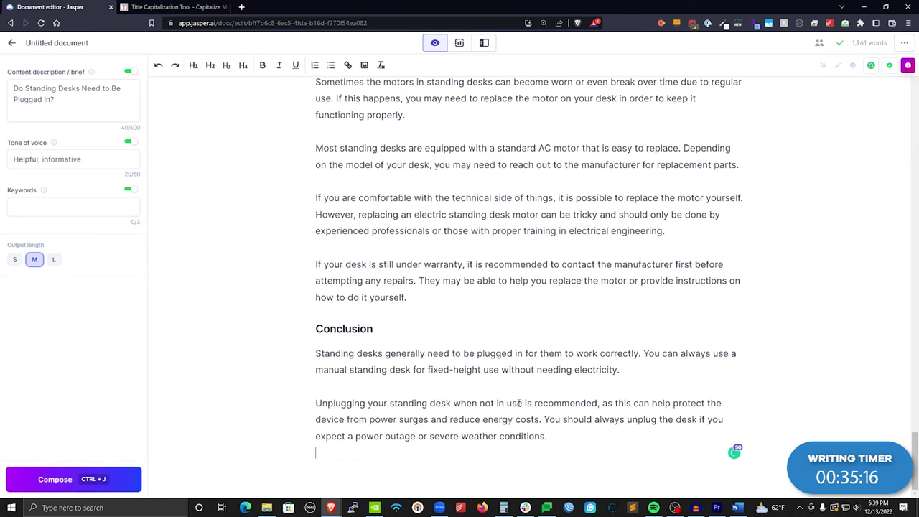
{"action": "key", "text": "BackSpace"}
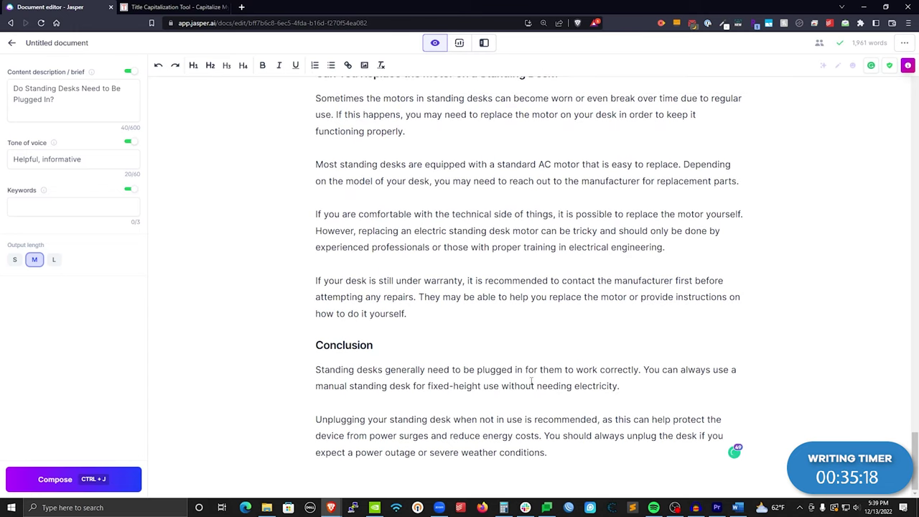
- Change the "Conclusion" heading to "Wrapping It Up"
{"action": "left_click_drag", "start_coordinate": [385, 344], "coordinate": [293, 353]}
{"action": "type", "text": "Wrap"}
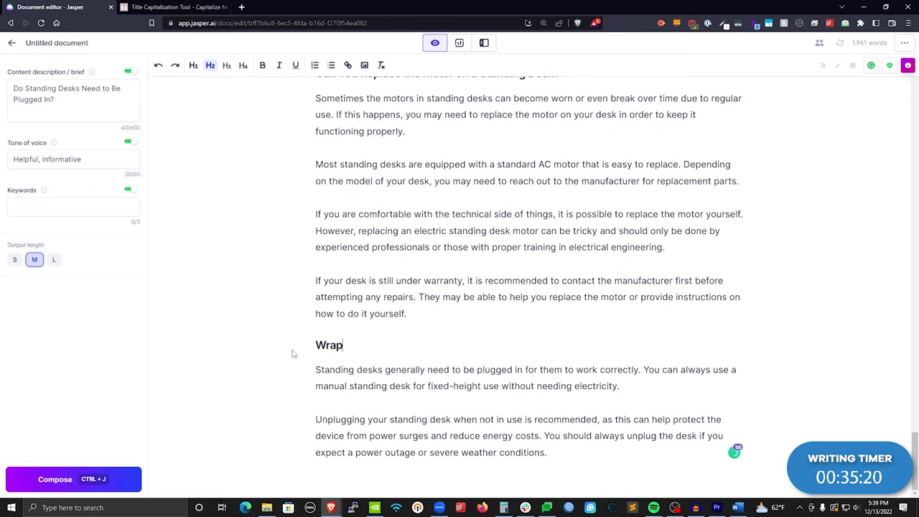
{"action": "type", "text": "ping It Up"}
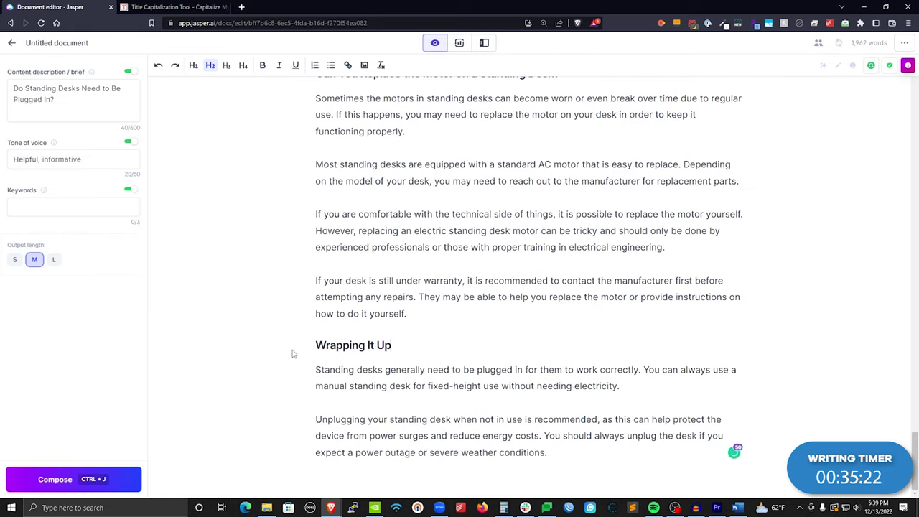
- Review the whole article from the introduction through the closing section and check its word count
{"action": "scroll", "coordinate": [560, 420], "scroll_direction": "up", "scroll_amount": 20}
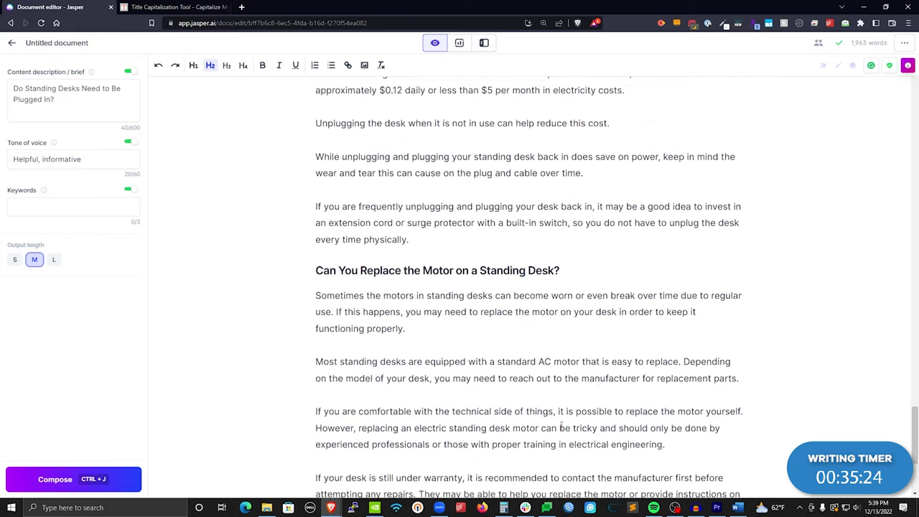
{"action": "scroll", "coordinate": [743, 130], "scroll_direction": "up", "scroll_amount": 20}
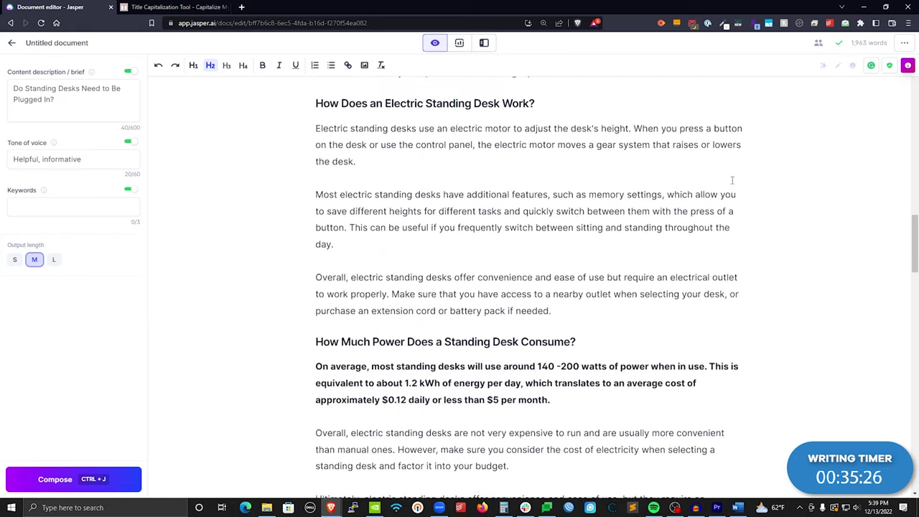
{"action": "scroll", "coordinate": [709, 200], "scroll_direction": "up", "scroll_amount": 1}
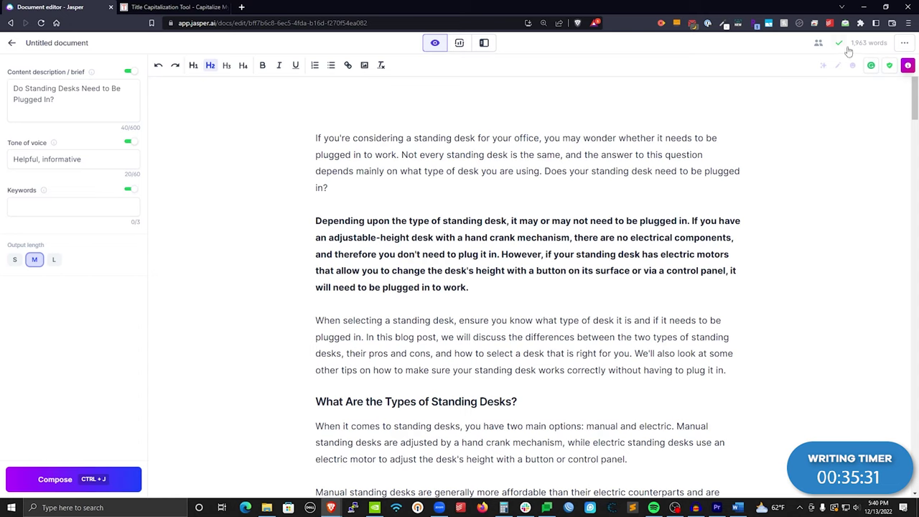
{"action": "mouse_move", "coordinate": [862, 43]}
{"action": "scroll", "coordinate": [916, 106], "scroll_direction": "down", "scroll_amount": 1}
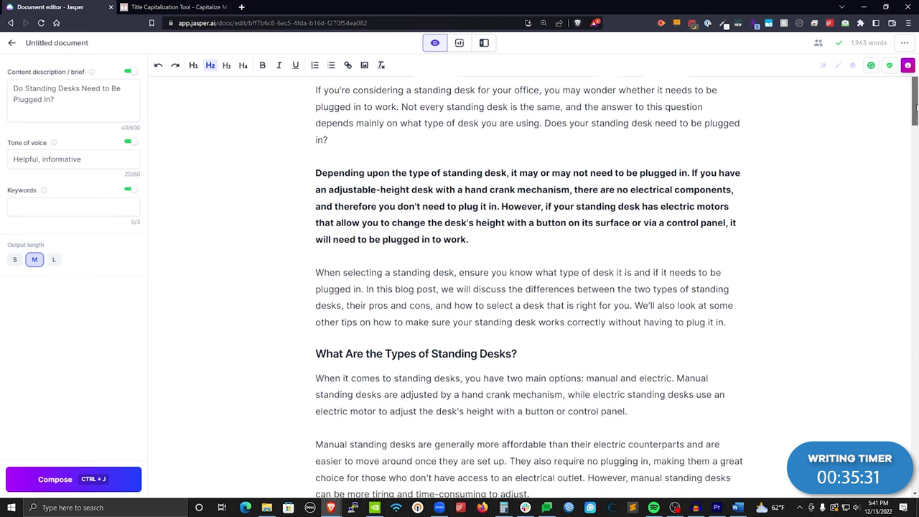
{"action": "left_click_drag", "start_coordinate": [917, 106], "coordinate": [896, 267]}
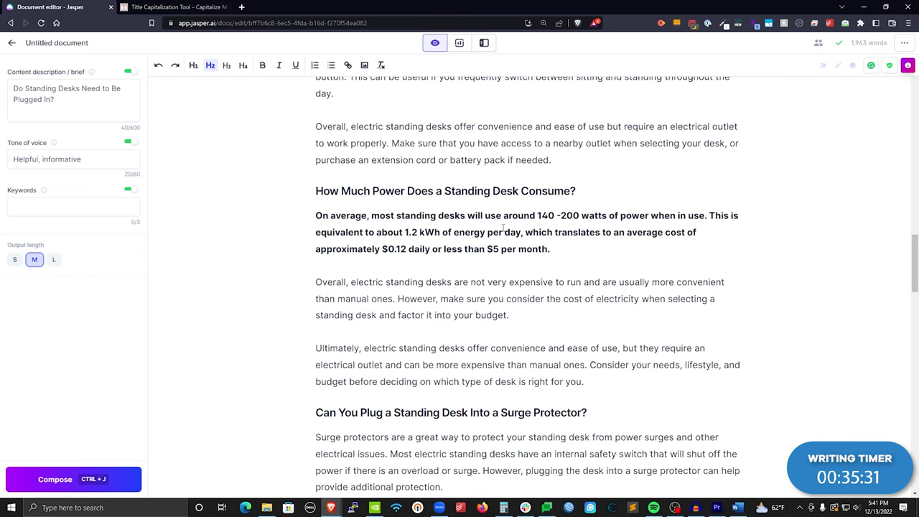
{"action": "scroll", "coordinate": [768, 359], "scroll_direction": "down", "scroll_amount": 8}
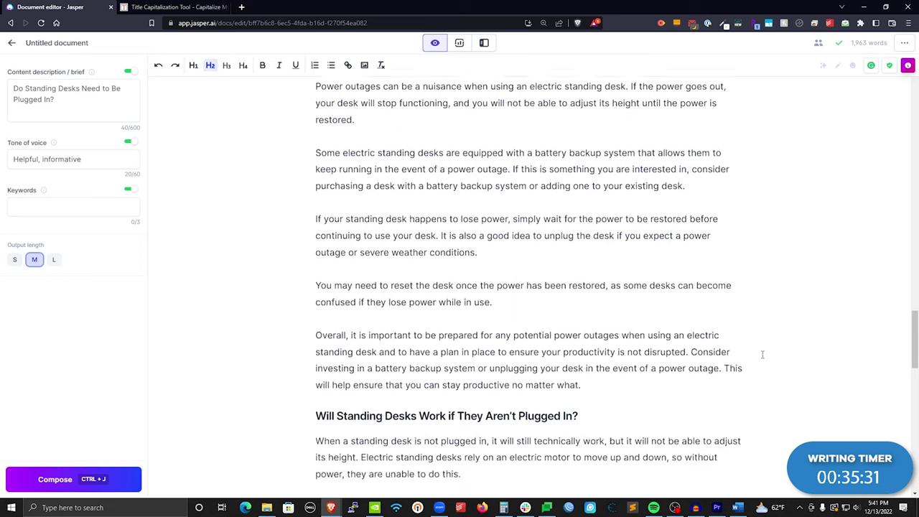
{"action": "scroll", "coordinate": [762, 354], "scroll_direction": "down", "scroll_amount": 10}
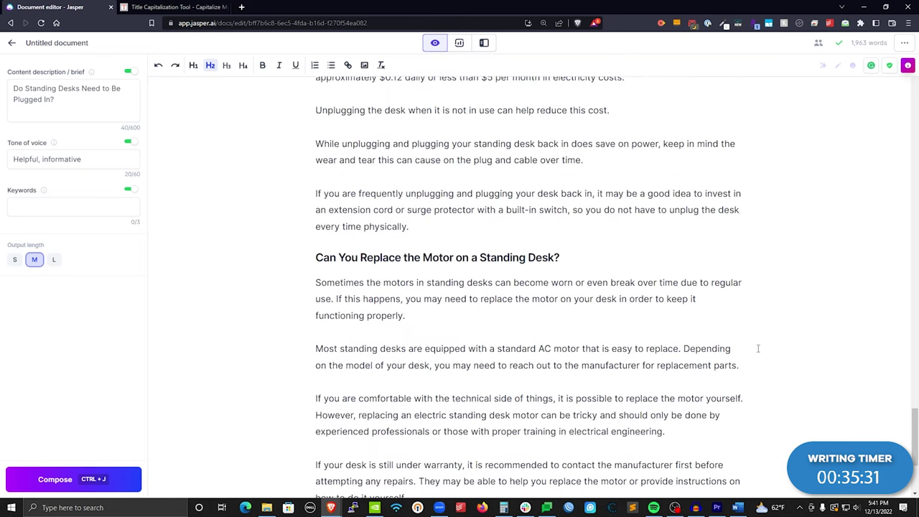
{"action": "scroll", "coordinate": [758, 349], "scroll_direction": "down", "scroll_amount": 3}
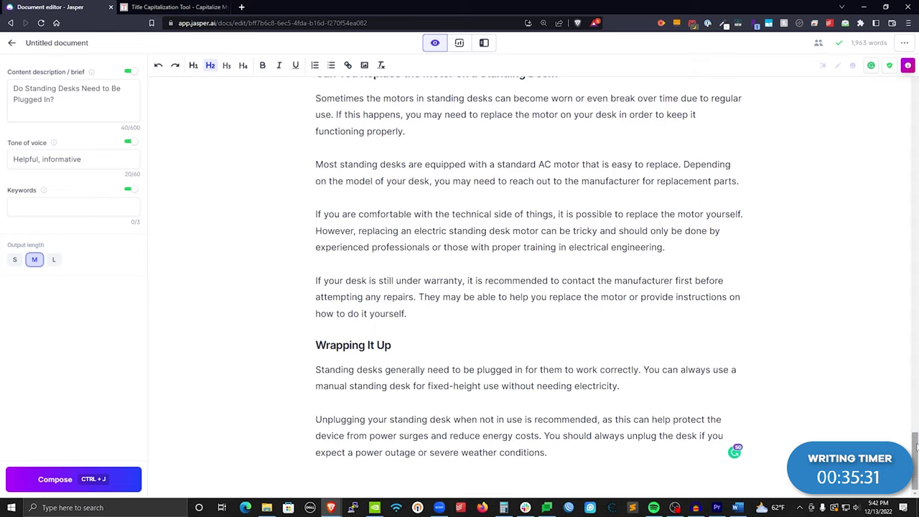
{"action": "left_click_drag", "start_coordinate": [915, 459], "coordinate": [915, 97]}
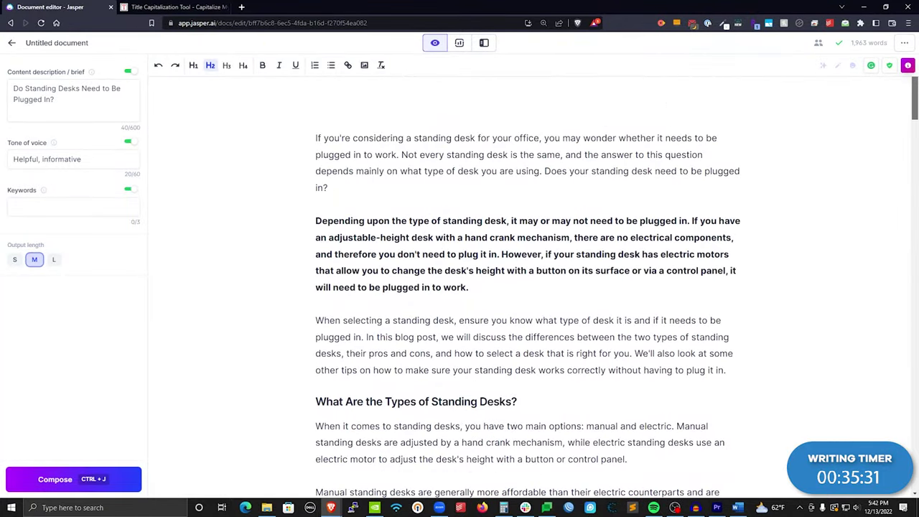